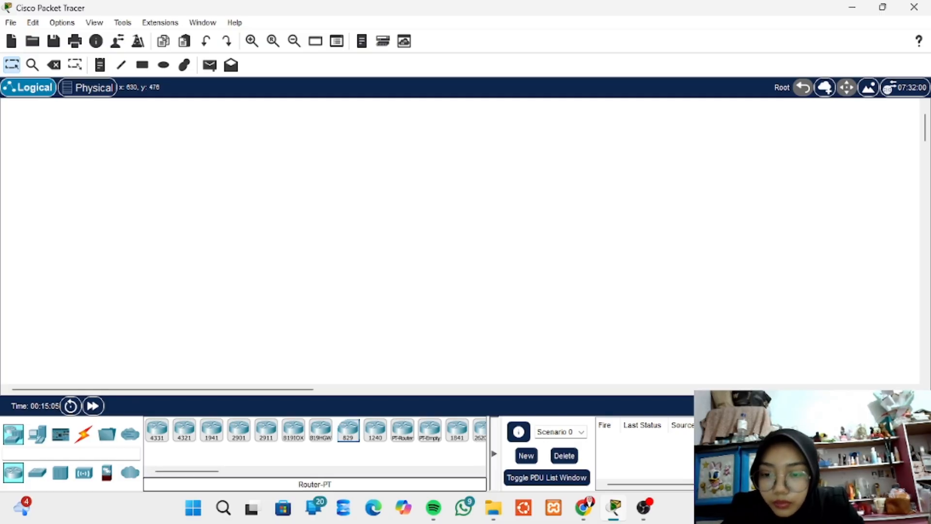
- Place a 2911 router in the upper middle of the empty workspace
scroll(348, 429, right, 3)
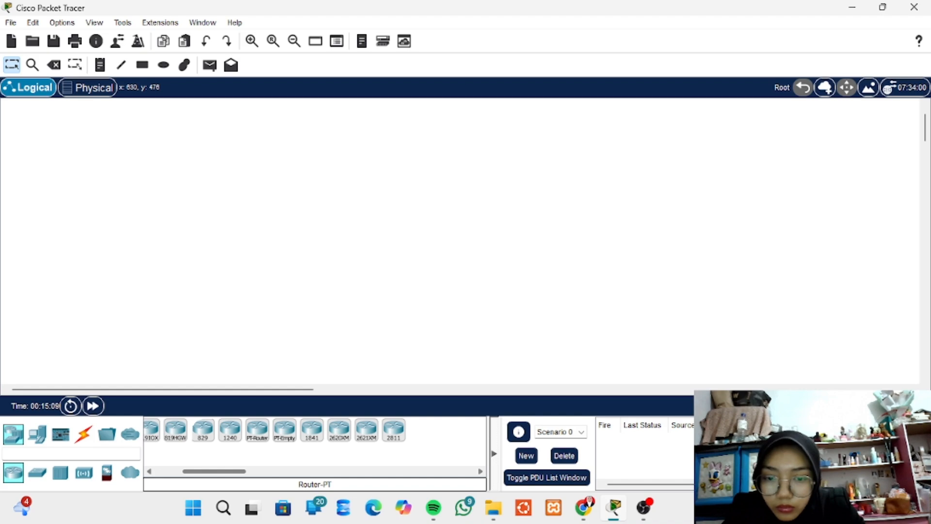
scroll(291, 429, left, 2)
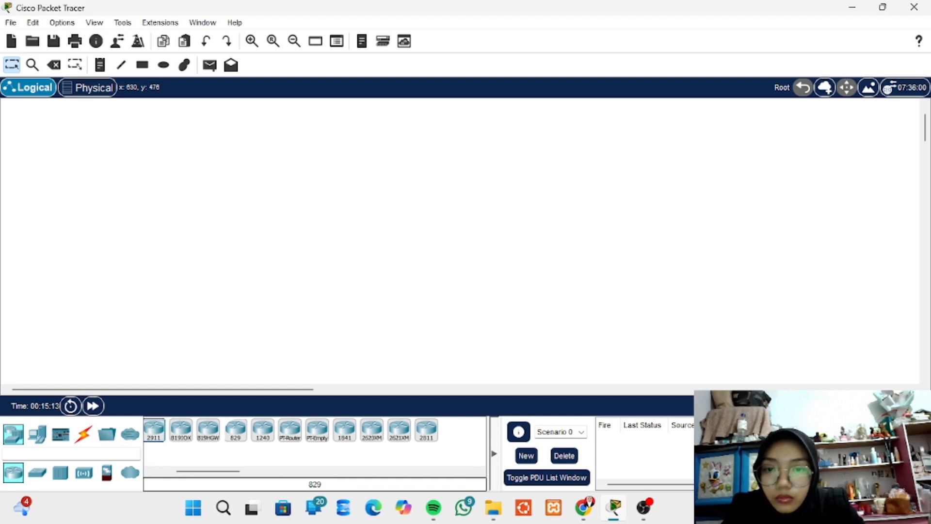
click(311, 194)
drag(311, 194, 313, 175)
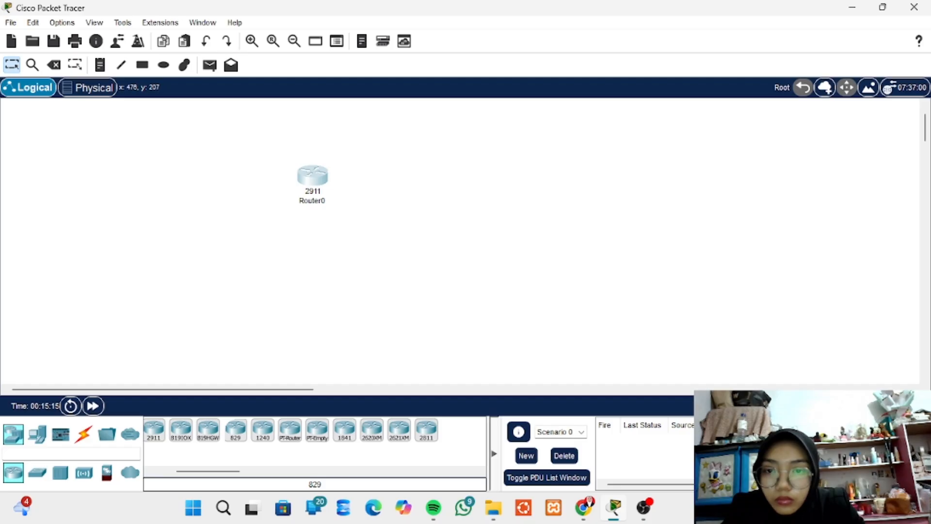
- Rename the 2911 router as Router1 and shift it slightly down and to the left
click(310, 201)
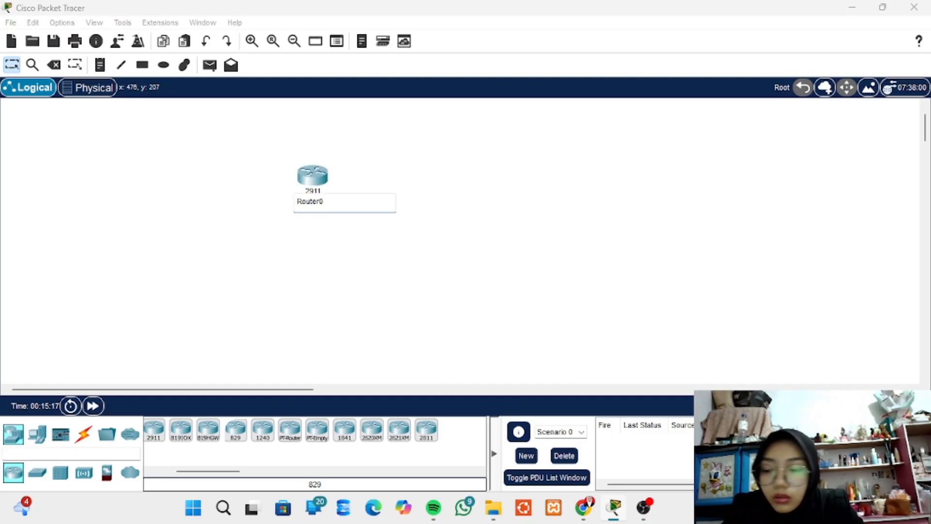
key(BackSpace)
text(1)
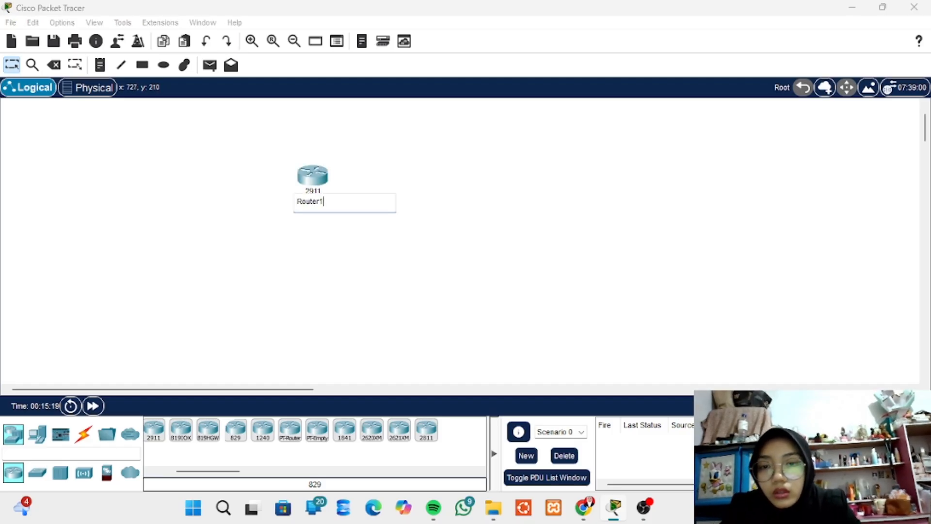
key(Return)
mouse_move(313, 175)
mouse_down()
mouse_move(344, 163)
mouse_move(251, 176)
mouse_move(217, 170)
mouse_move(302, 180)
mouse_up()
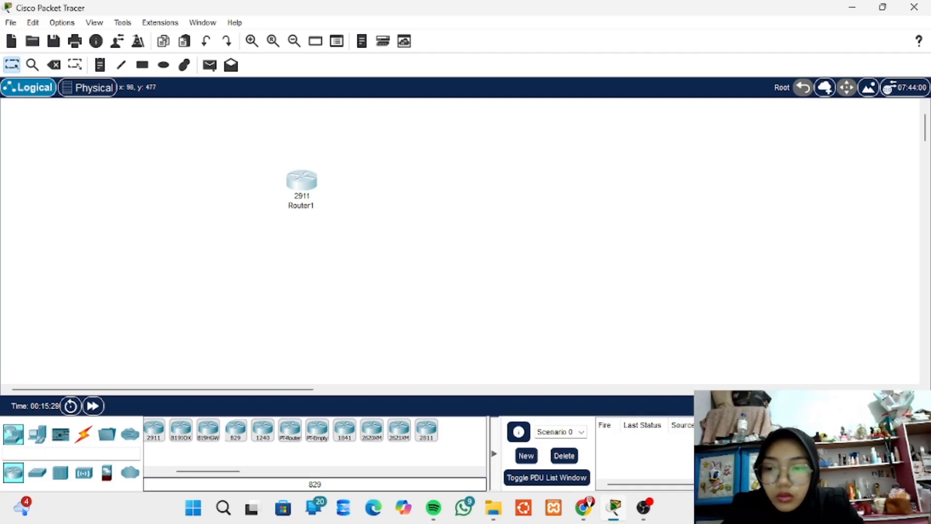
- Place two 2960 switches below the router, one on each side
click(37, 471)
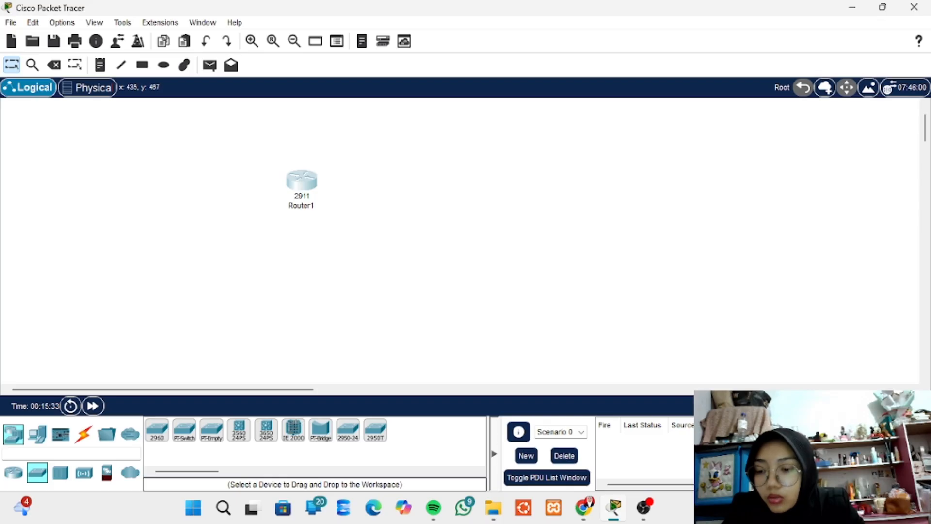
click(157, 430)
click(191, 269)
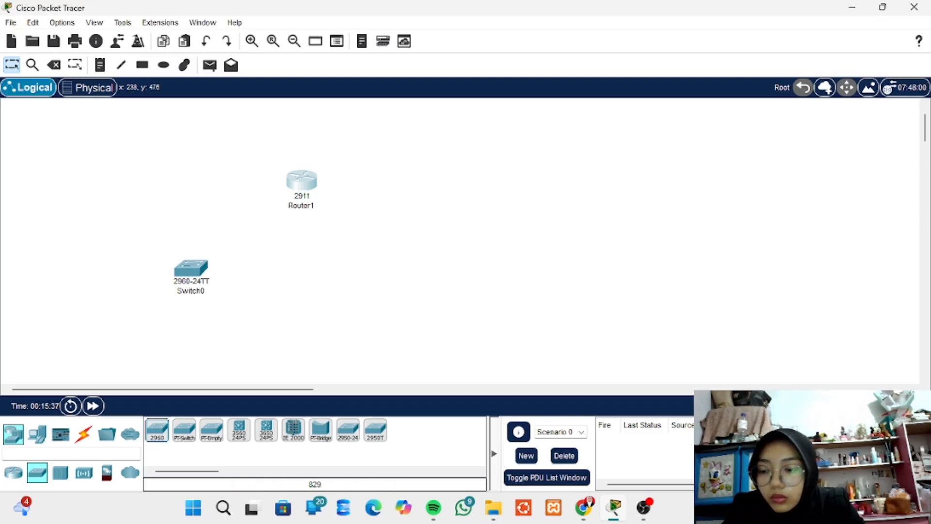
click(427, 283)
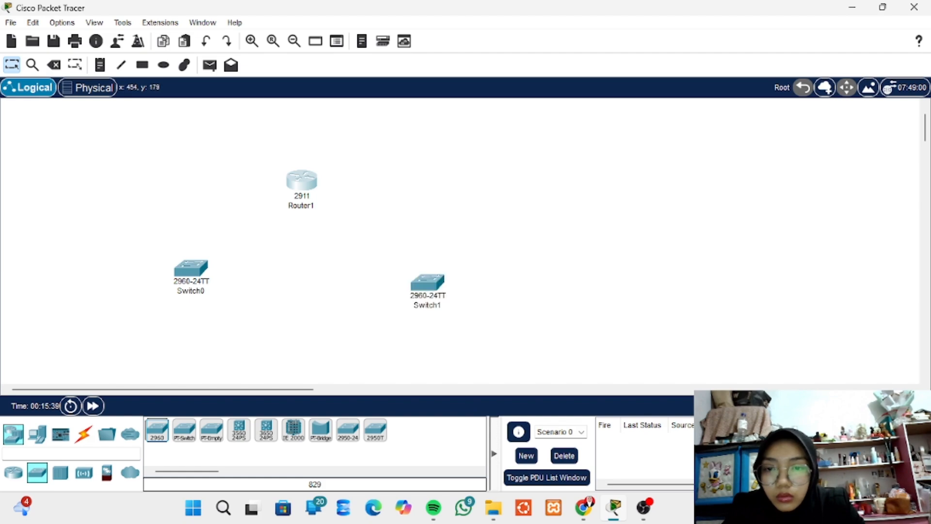
- Move the router higher and bring both switches closer, just below it on either side
drag(301, 180, 301, 148)
drag(190, 268, 224, 202)
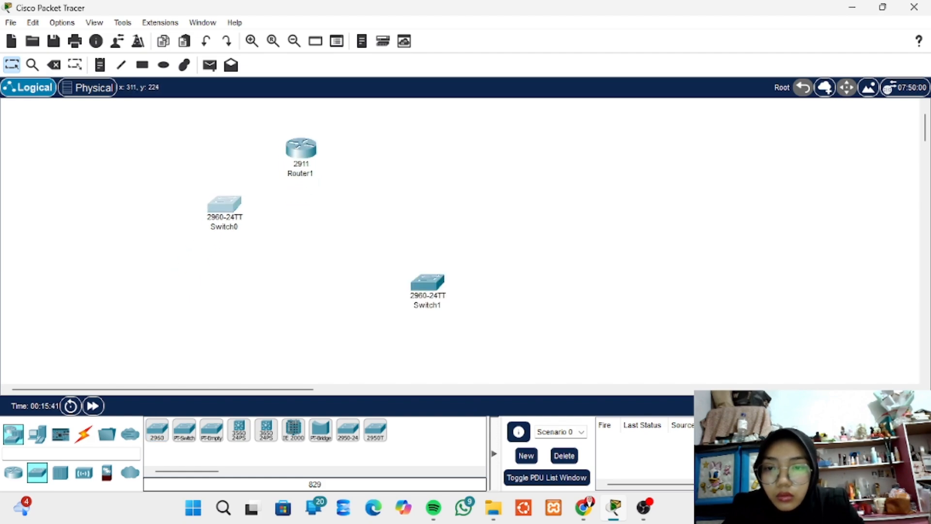
drag(428, 282, 399, 201)
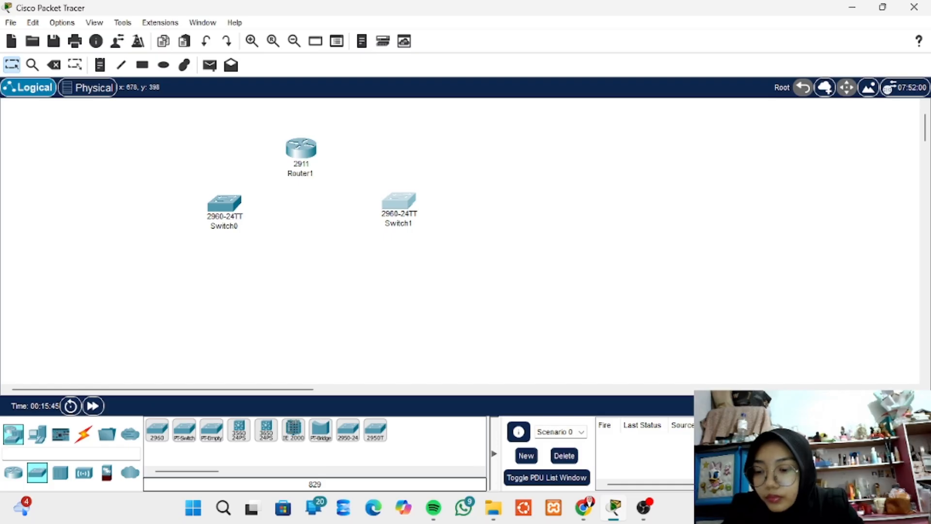
- Rename the right-hand switch as Switch2 and the left-hand one as Switch1, and center the router between them
click(395, 223)
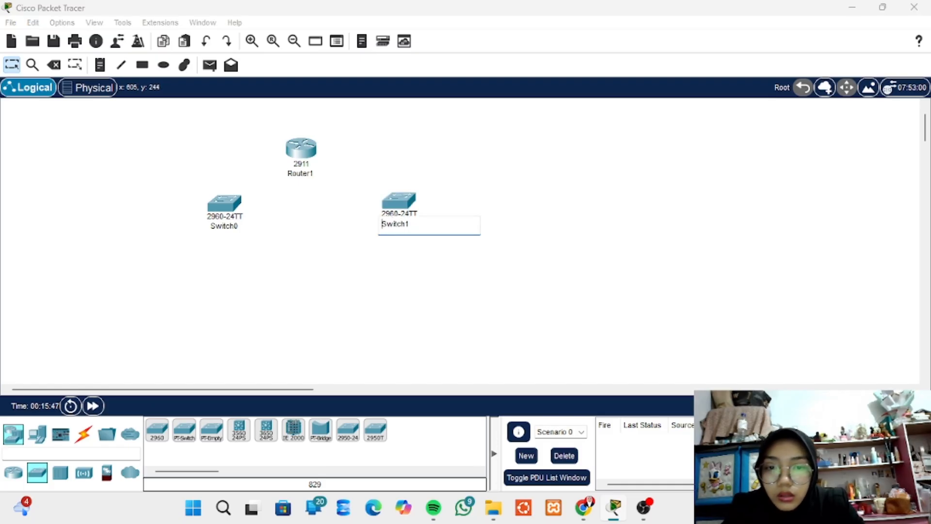
key(BackSpace)
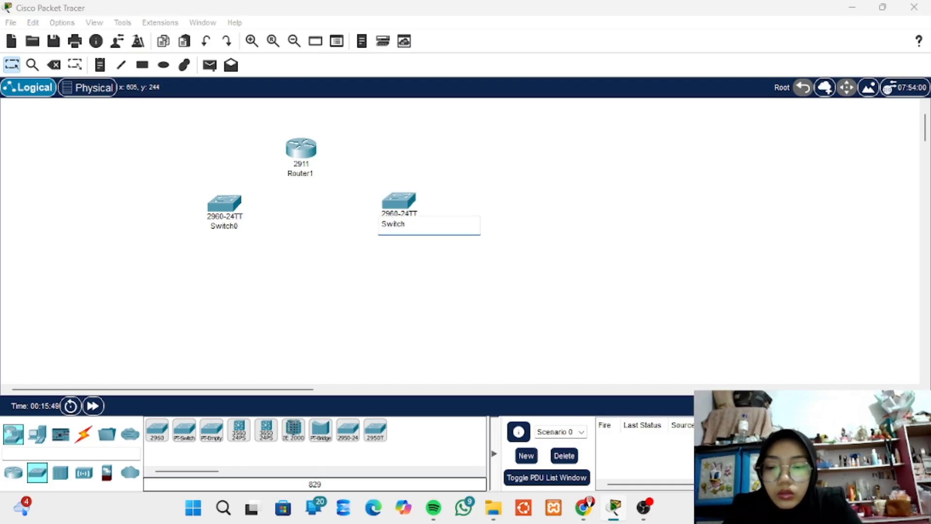
text(2)
click(221, 226)
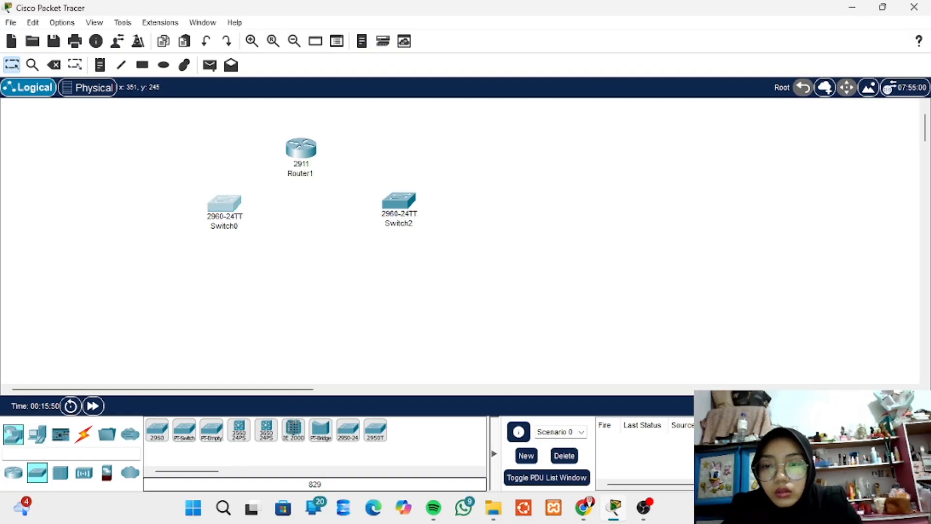
key(BackSpace)
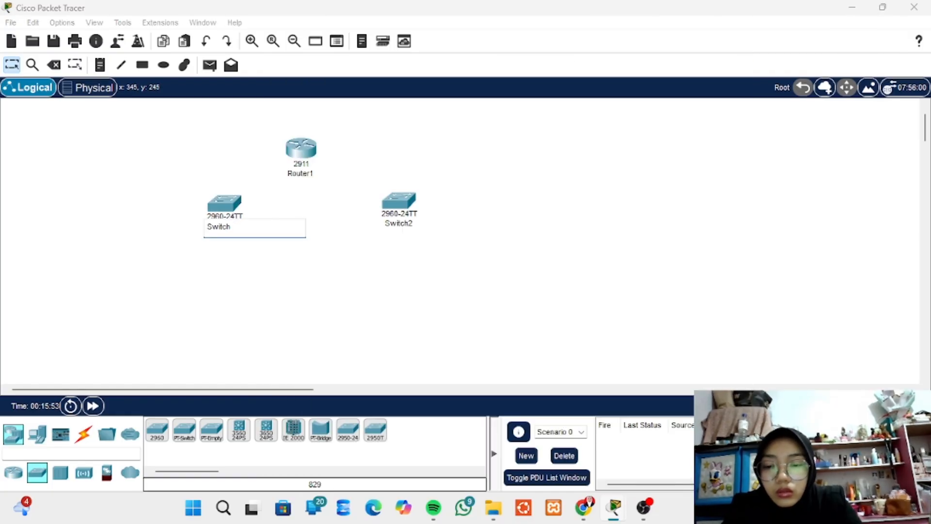
text(1)
key(Return)
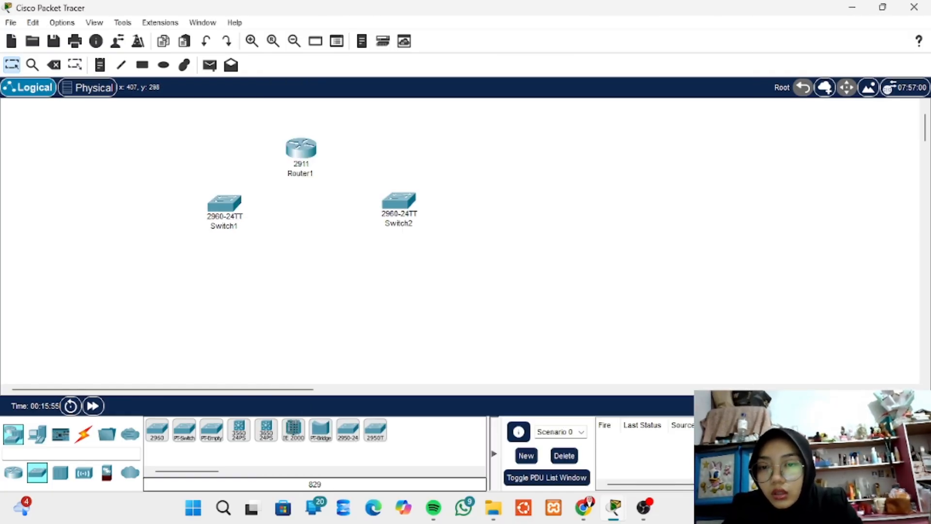
drag(300, 146, 310, 143)
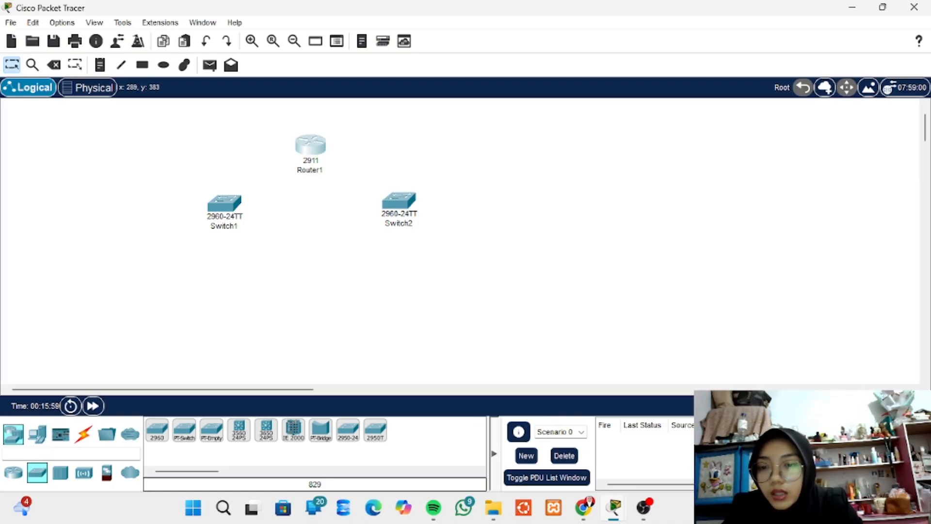
- Place three PC end devices below the switches, two under Switch1 and one under Switch2
click(37, 433)
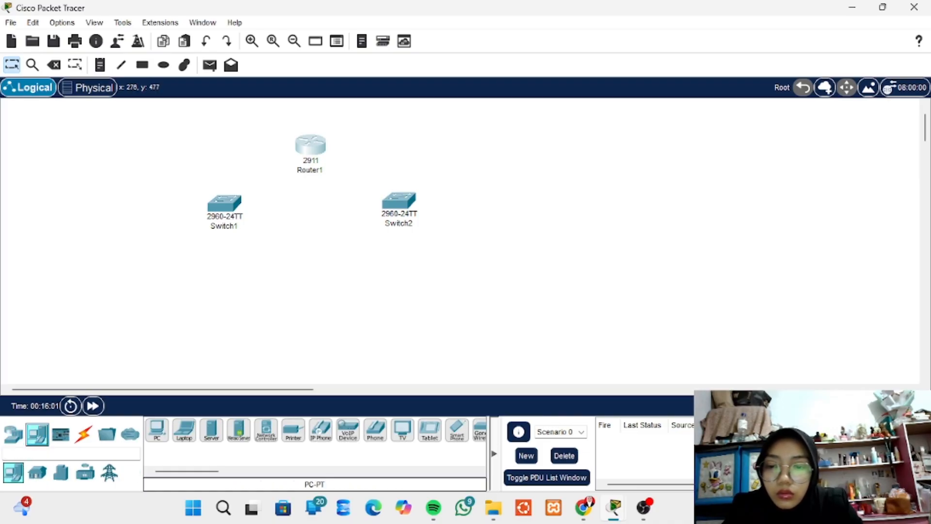
click(157, 429)
click(168, 300)
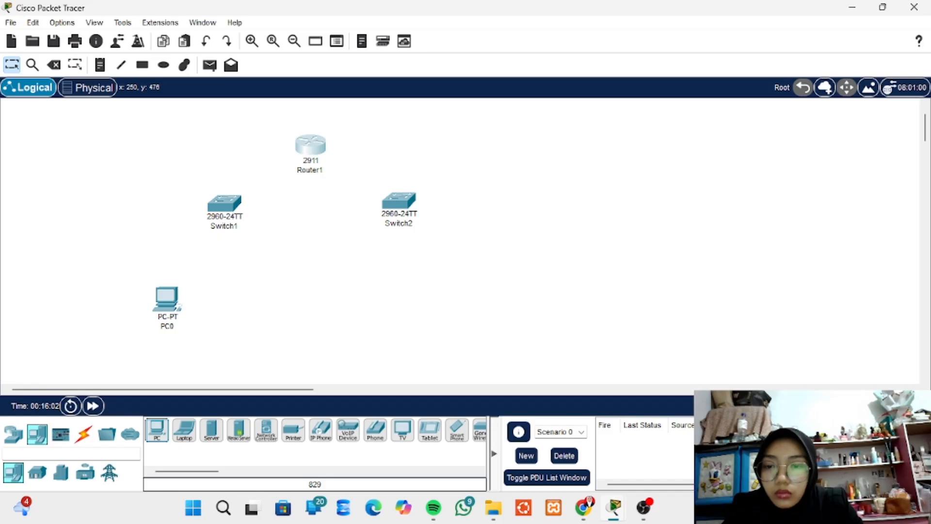
click(240, 305)
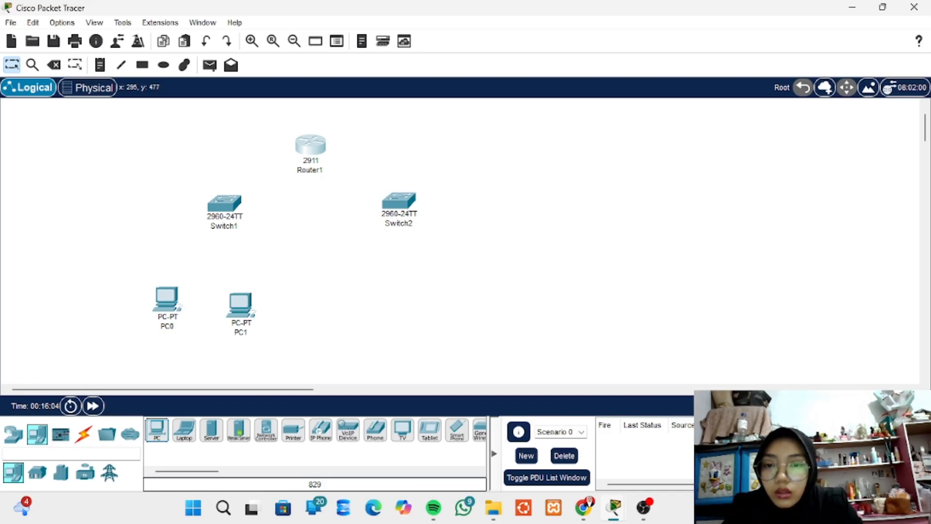
click(442, 309)
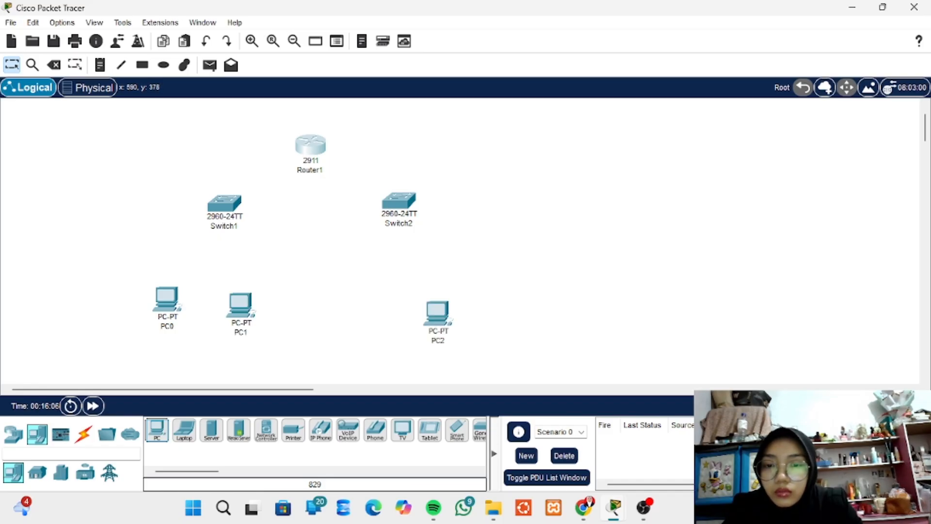
- Spread out the PCs, moving the second one midway between the switches and the third farther right
drag(241, 305, 320, 301)
drag(442, 308, 464, 291)
drag(320, 301, 315, 301)
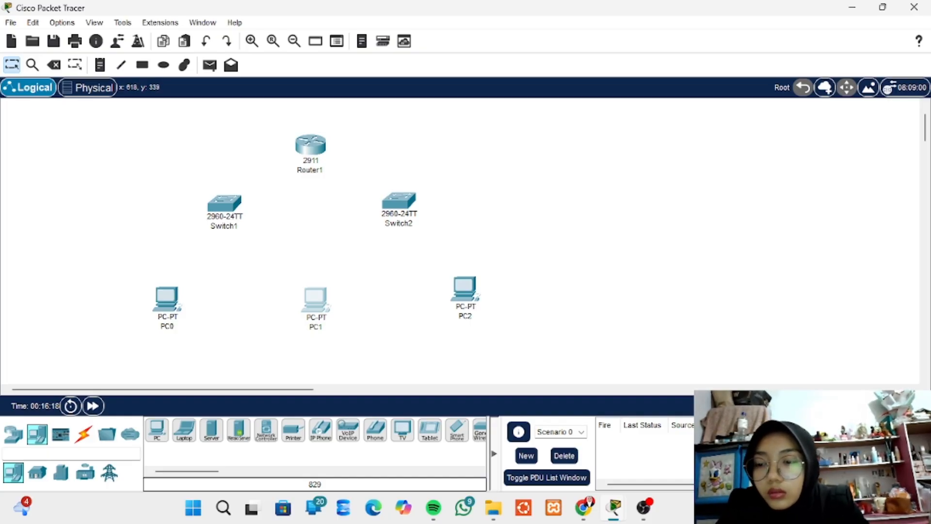
- Rename the leftmost PC as PCA and the middle PC as PCB
click(166, 326)
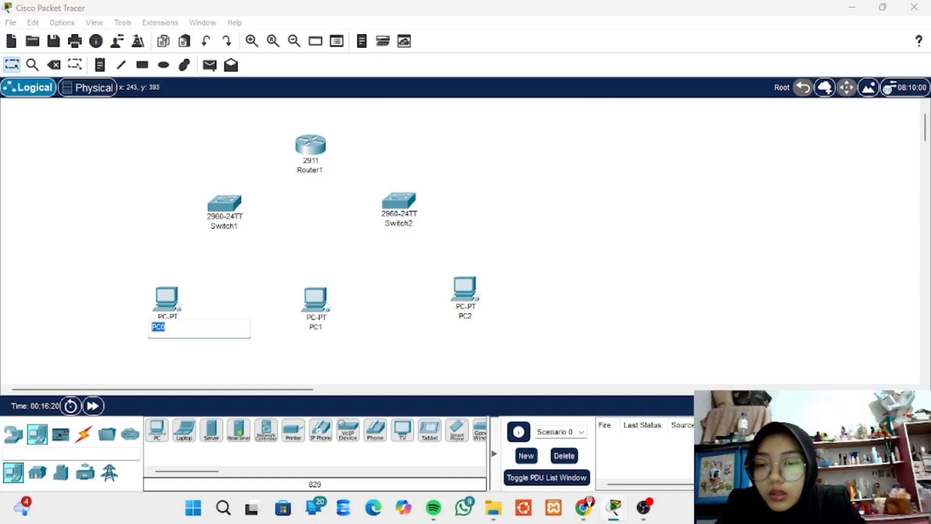
key(End)
key(BackSpace)
text(A)
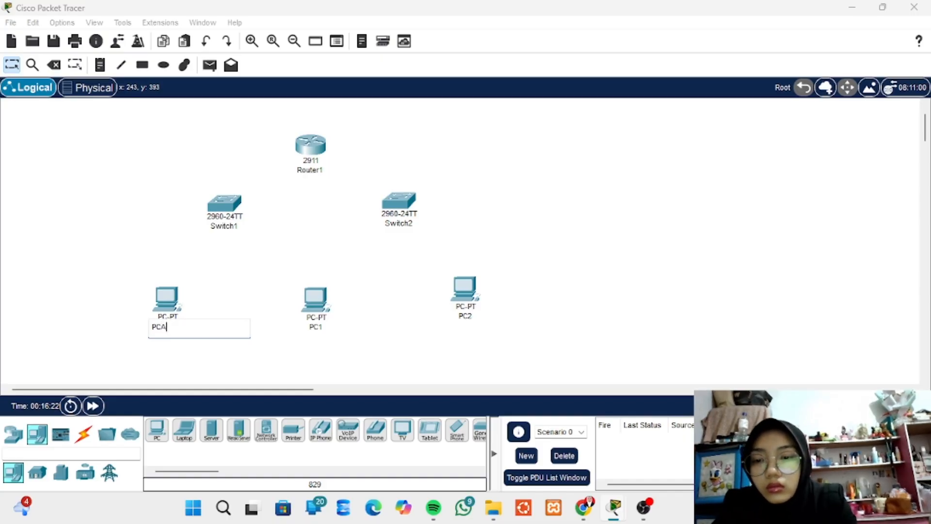
click(316, 327)
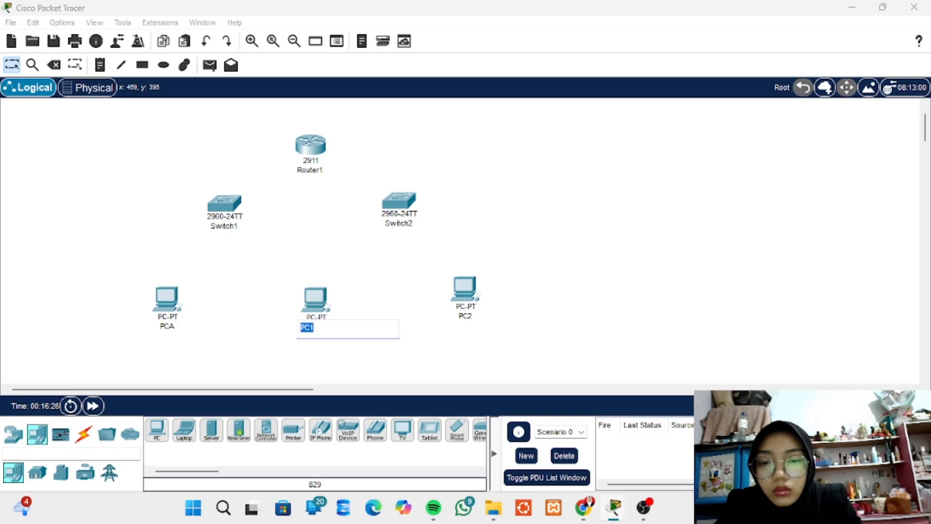
key(End)
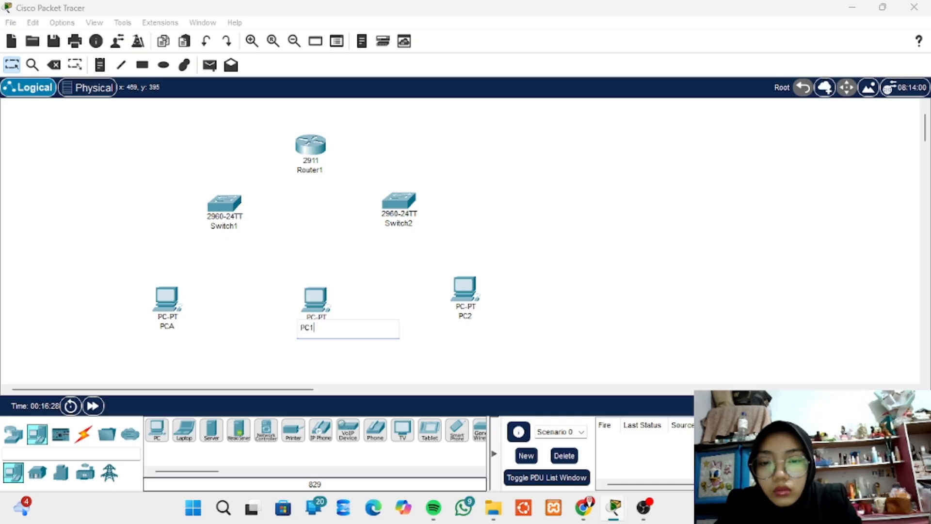
key(BackSpace)
text(B)
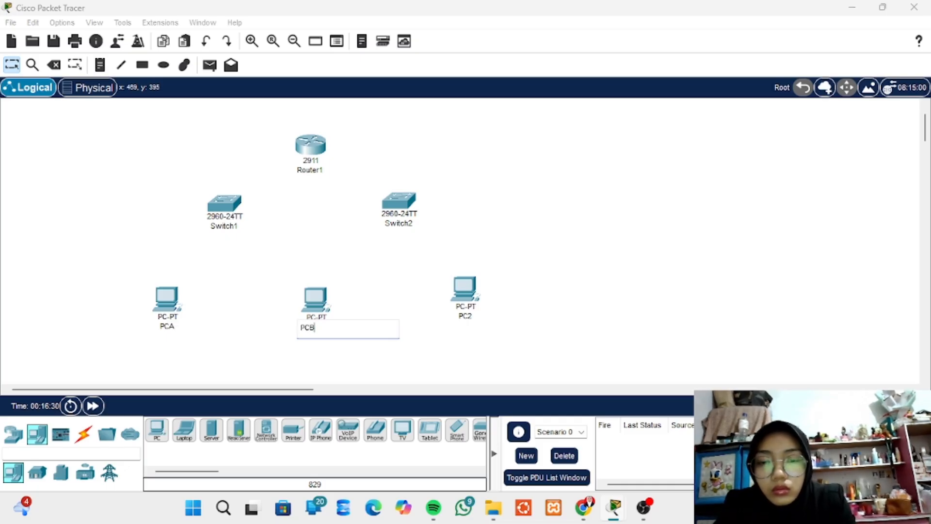
- Rename the rightmost PC as PCC and move it down level with the other two PCs
click(465, 290)
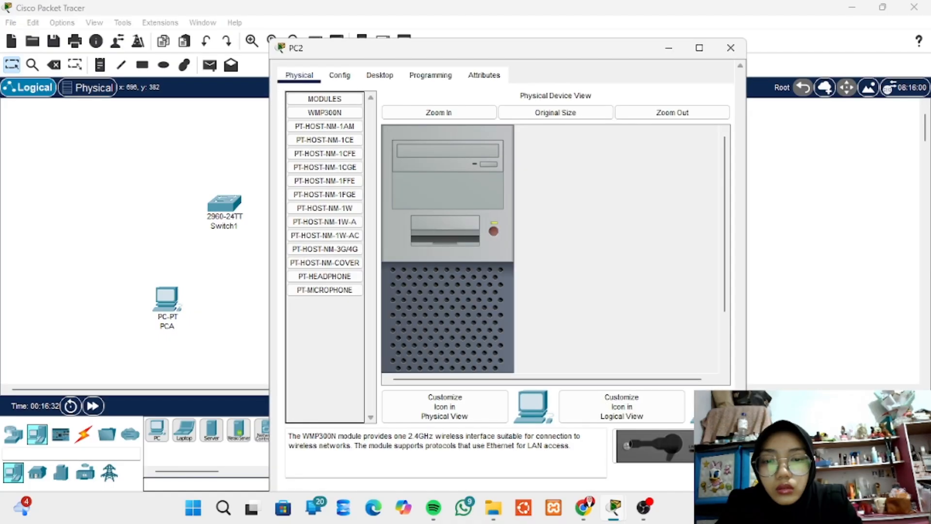
key(alt+F4)
click(456, 316)
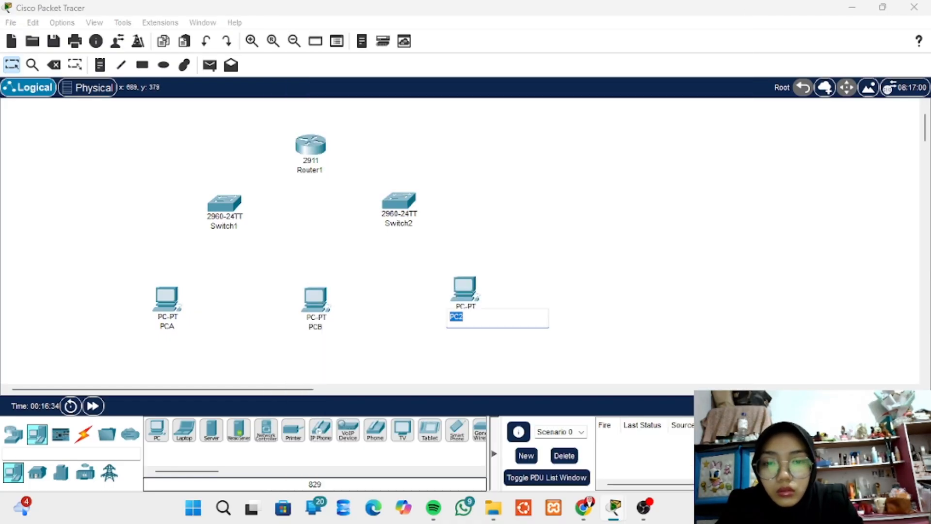
click(464, 316)
key(BackSpace)
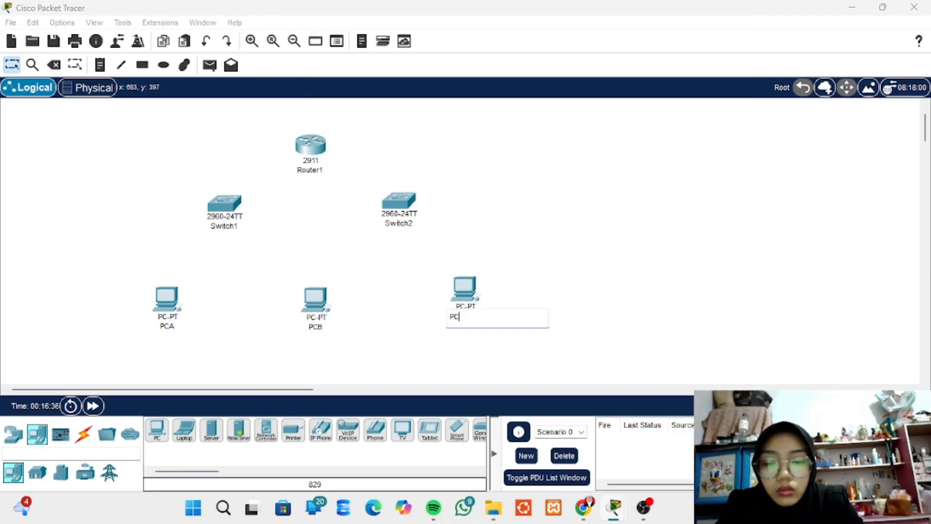
text(C)
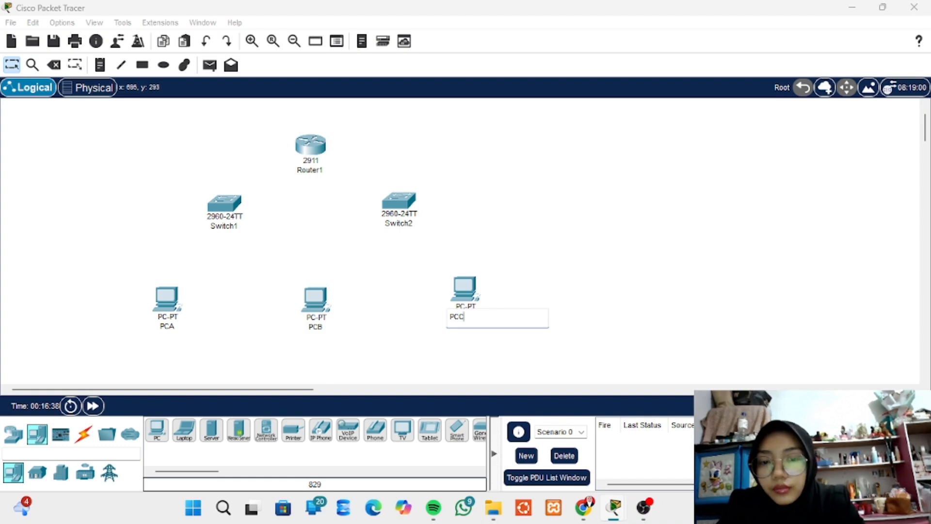
key(Return)
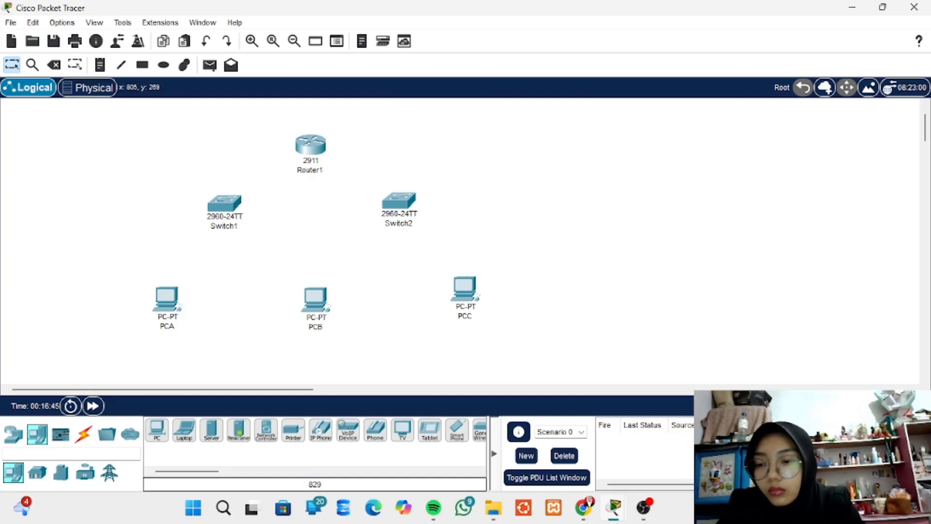
drag(465, 290, 466, 302)
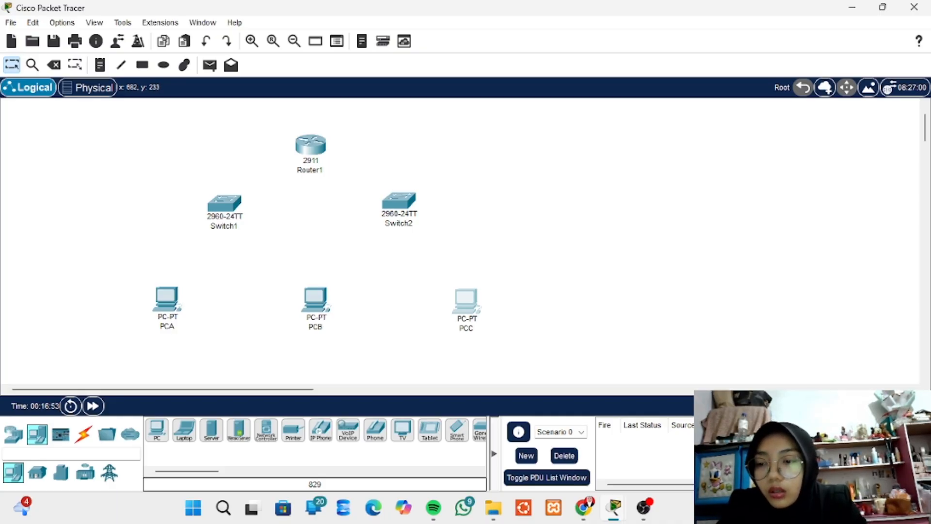
- Connect Router1's GigabitEthernet0/0 port to Switch1's FastEthernet0/1 port with a copper straight-through cable
mouse_move(310, 154)
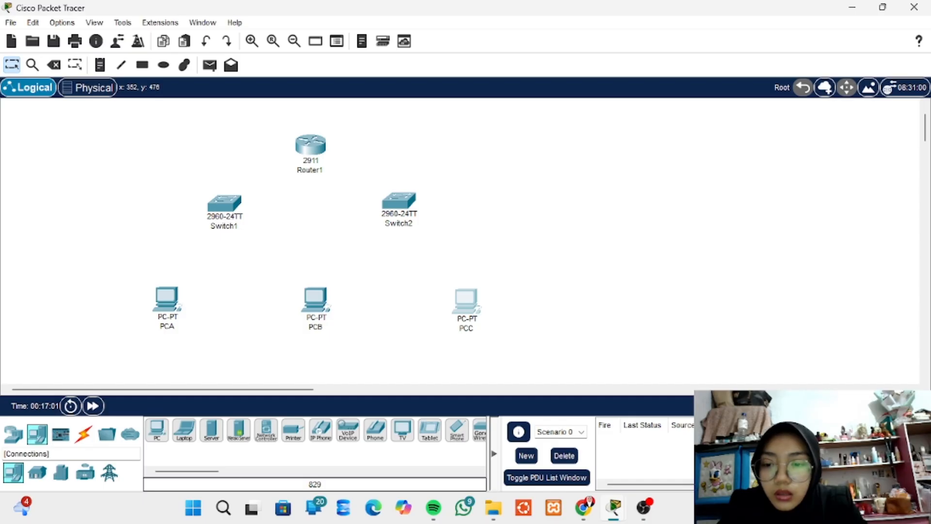
click(83, 433)
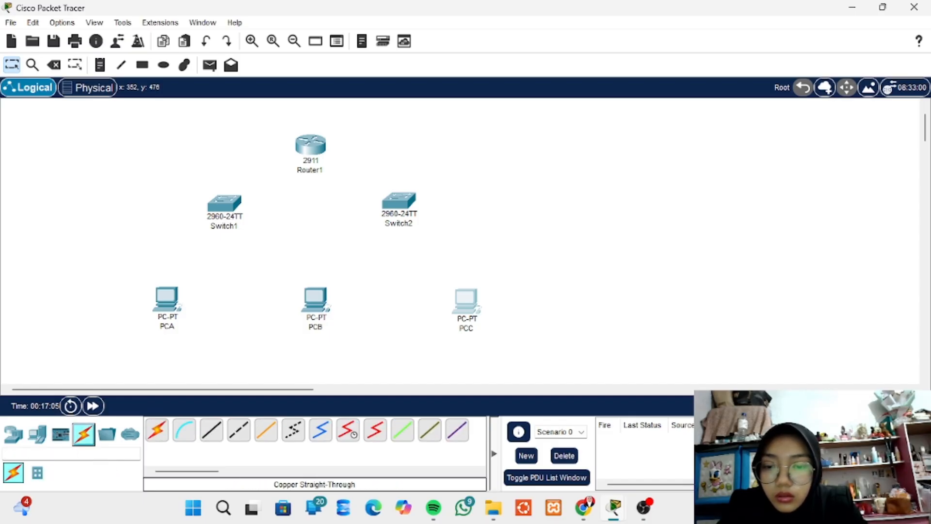
click(211, 430)
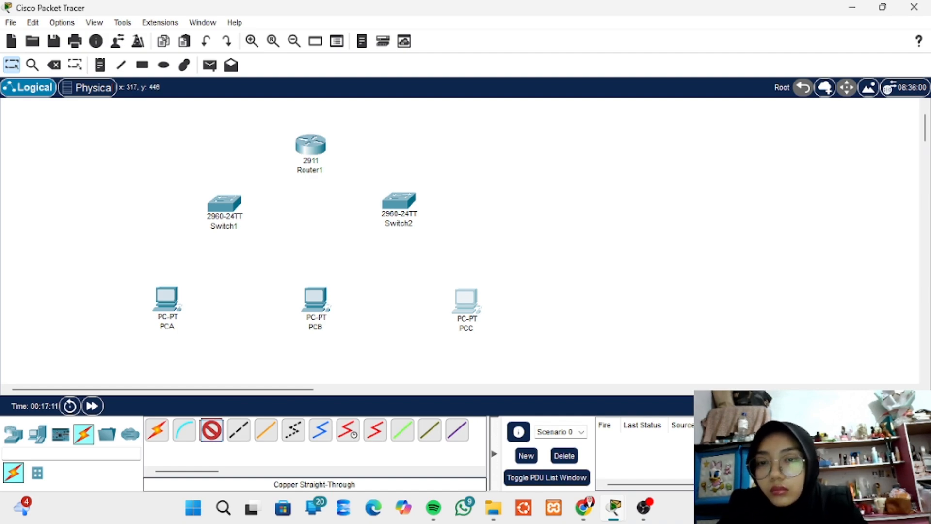
click(310, 148)
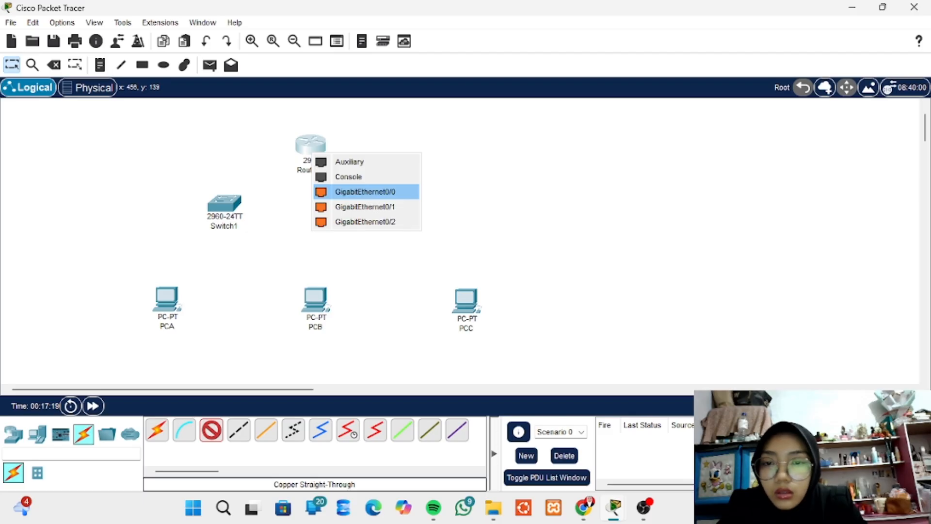
click(364, 192)
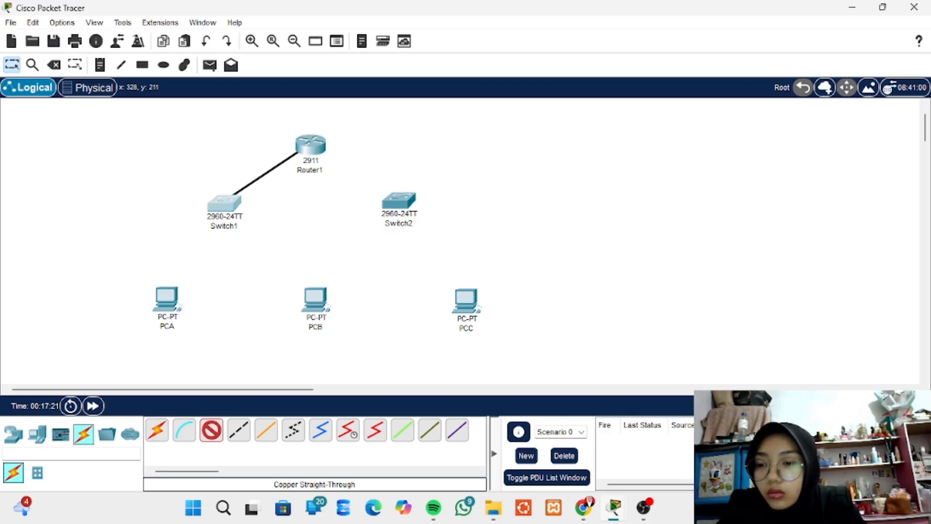
click(225, 202)
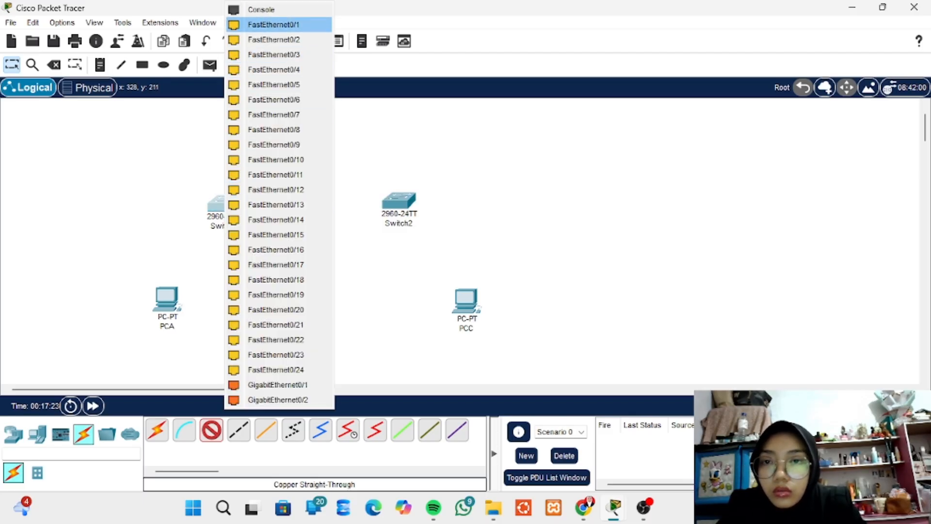
click(273, 24)
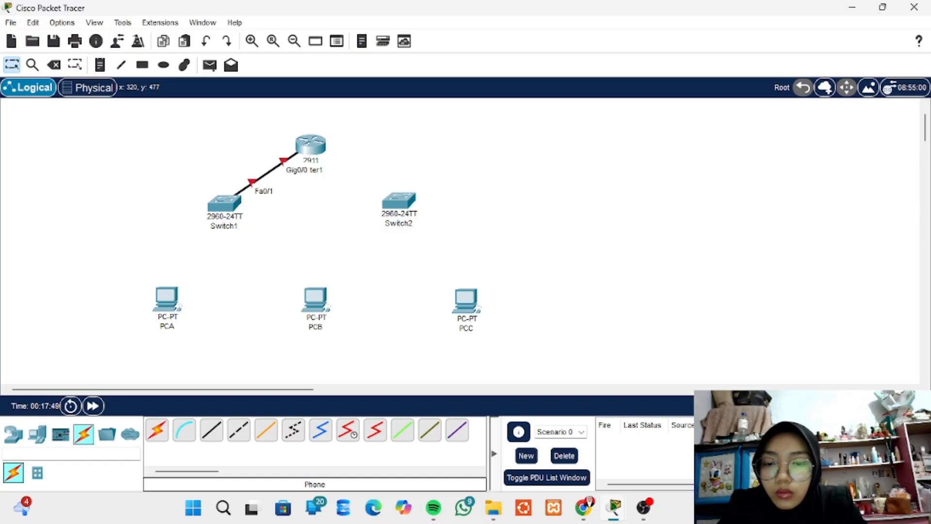
click(239, 430)
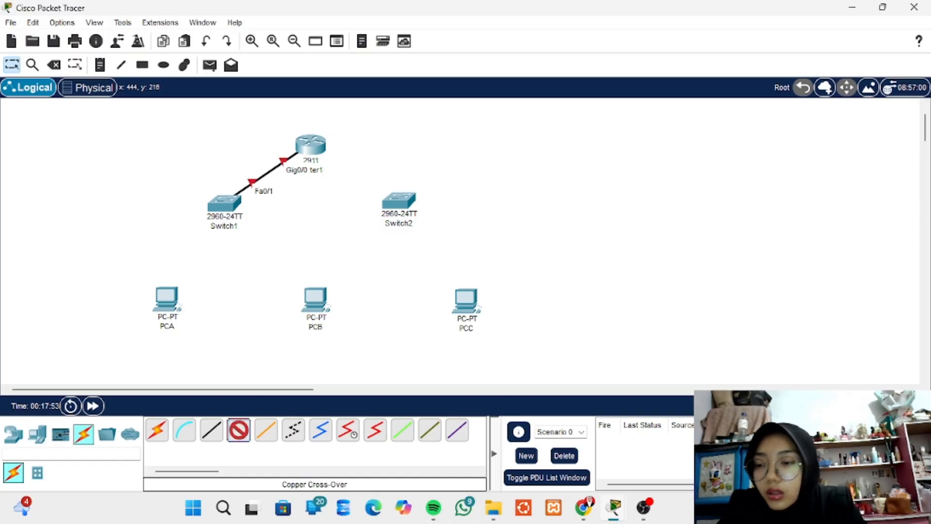
mouse_move(224, 203)
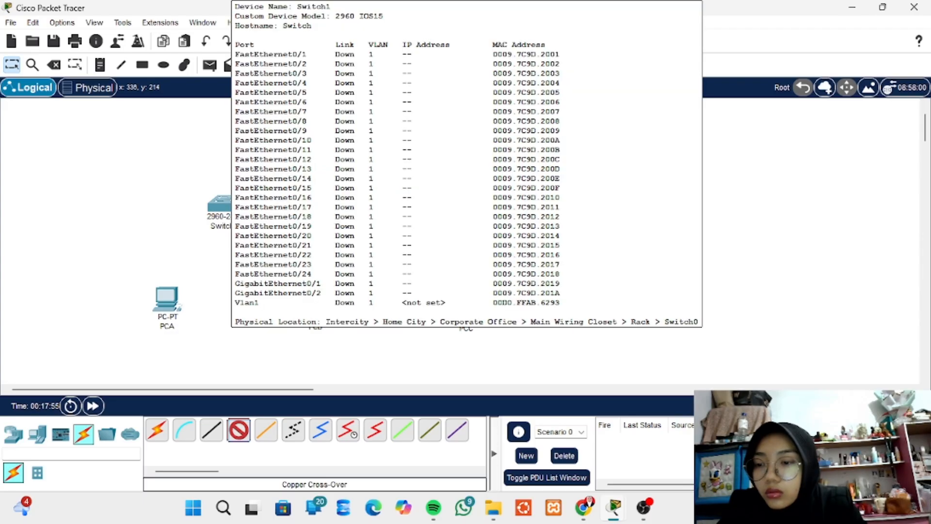
click(224, 203)
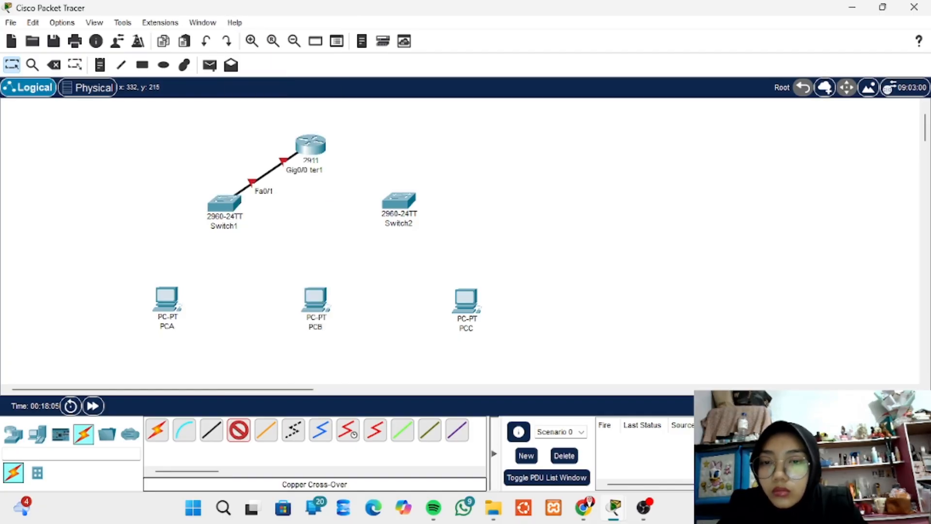
key(Escape)
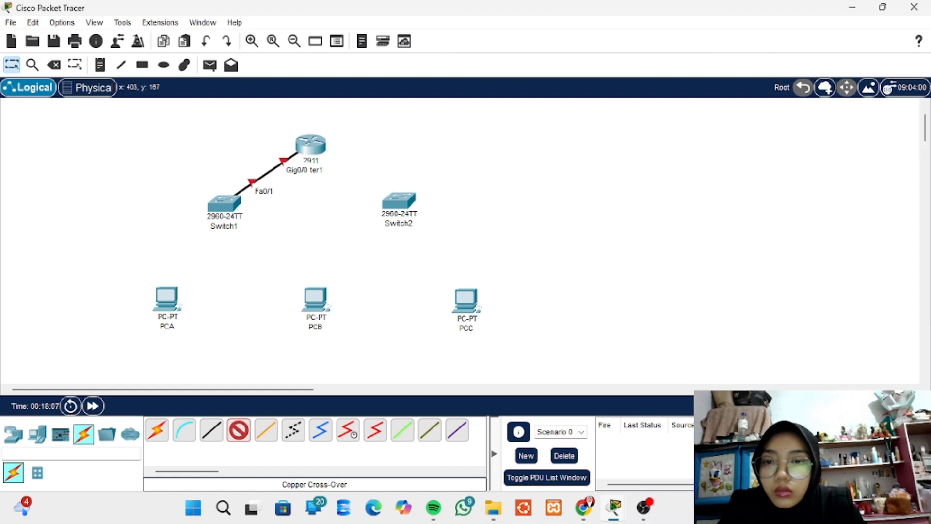
click(227, 202)
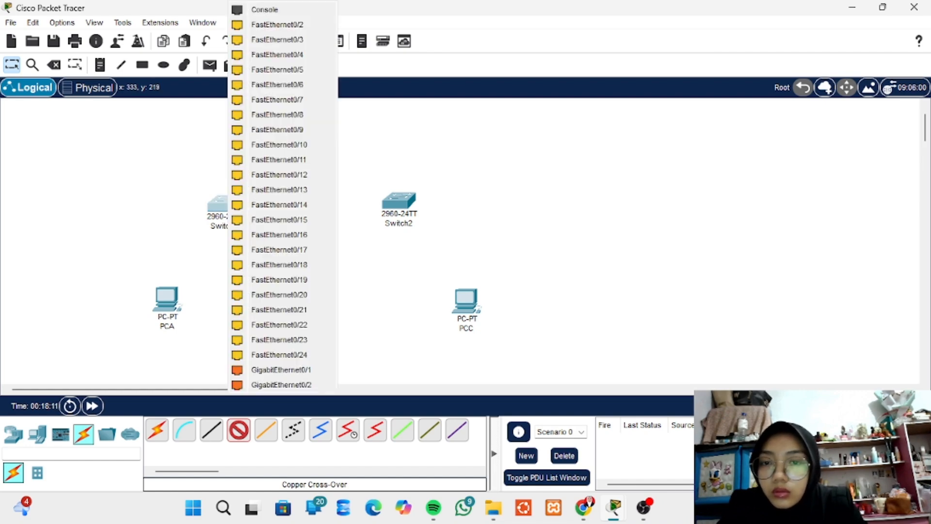
key(Escape)
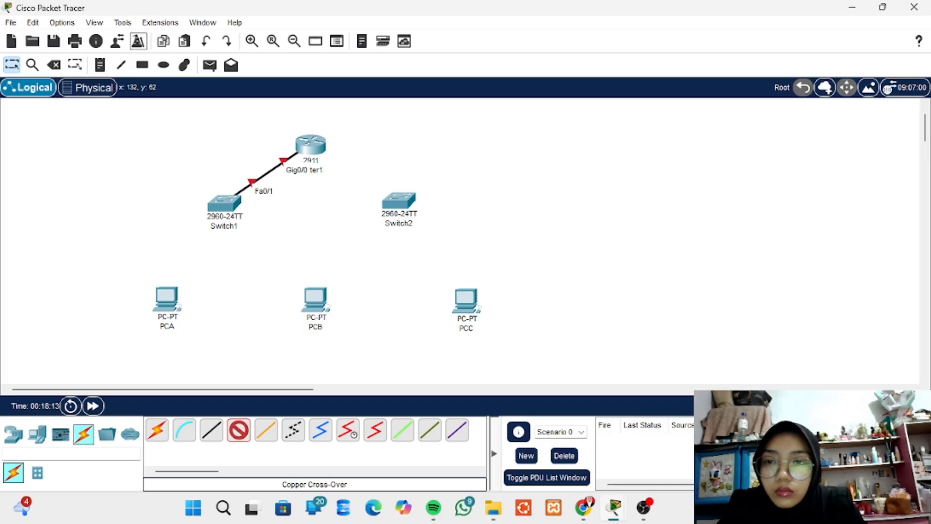
- Delete the cable between Router1 and Switch1
click(53, 65)
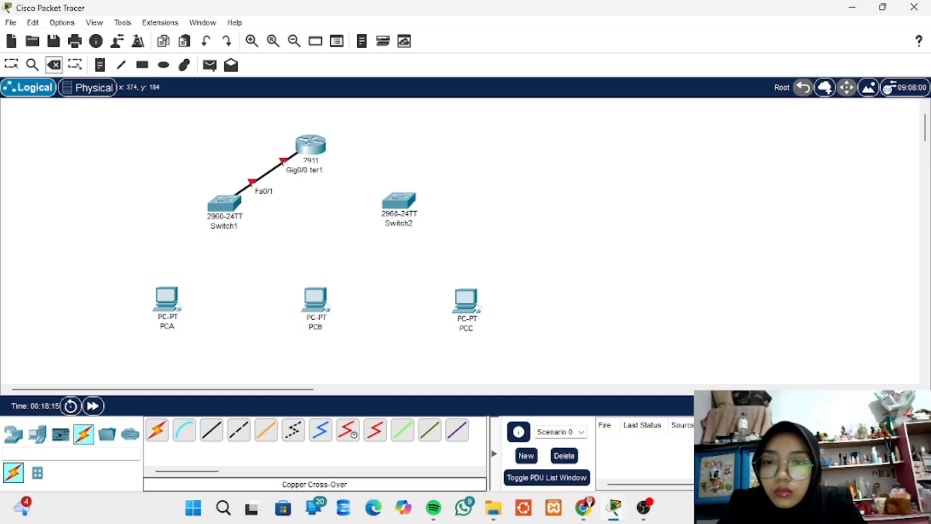
click(265, 173)
click(11, 65)
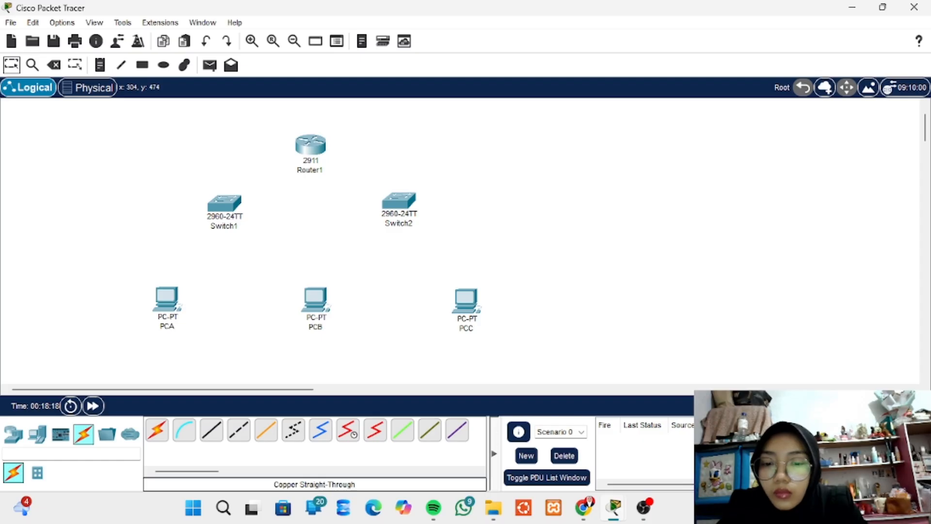
- Connect Router1's GigabitEthernet0/0 port to Switch1's GigabitEthernet0/1 port with a copper straight-through cable
click(211, 430)
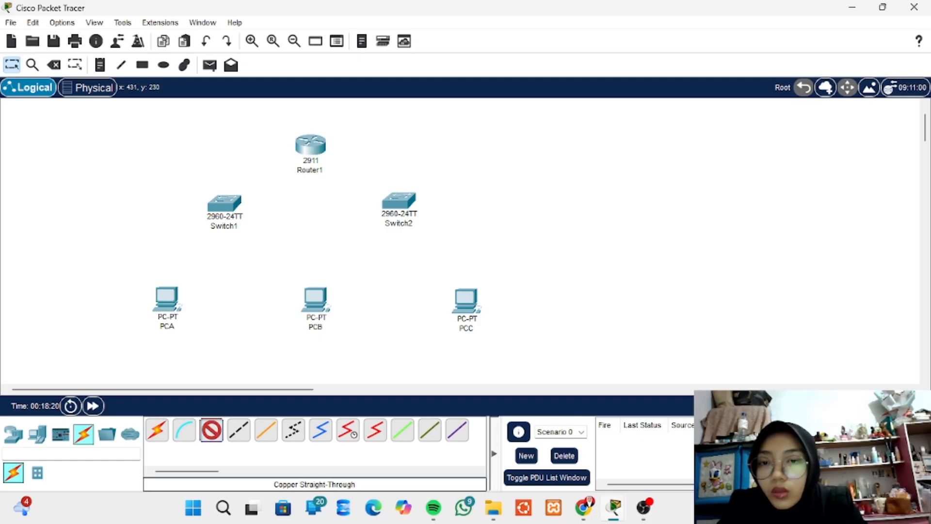
click(311, 143)
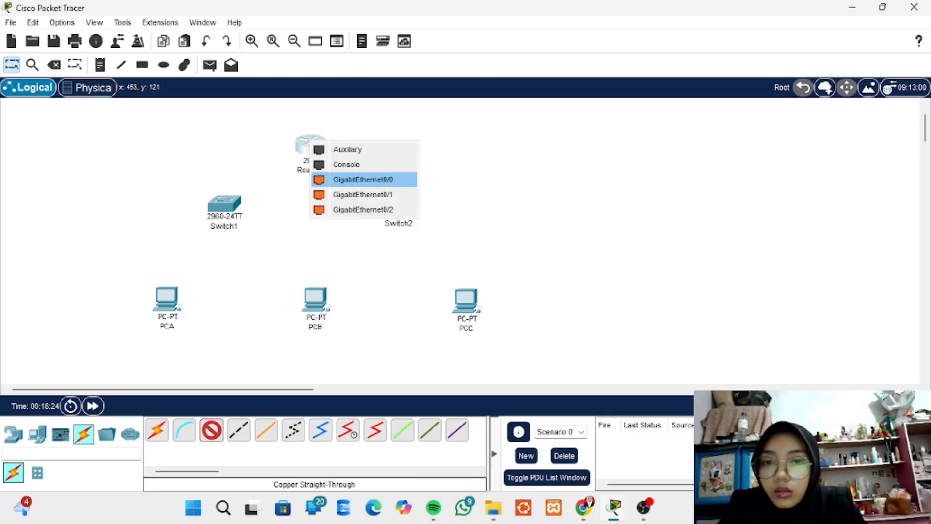
key(Escape)
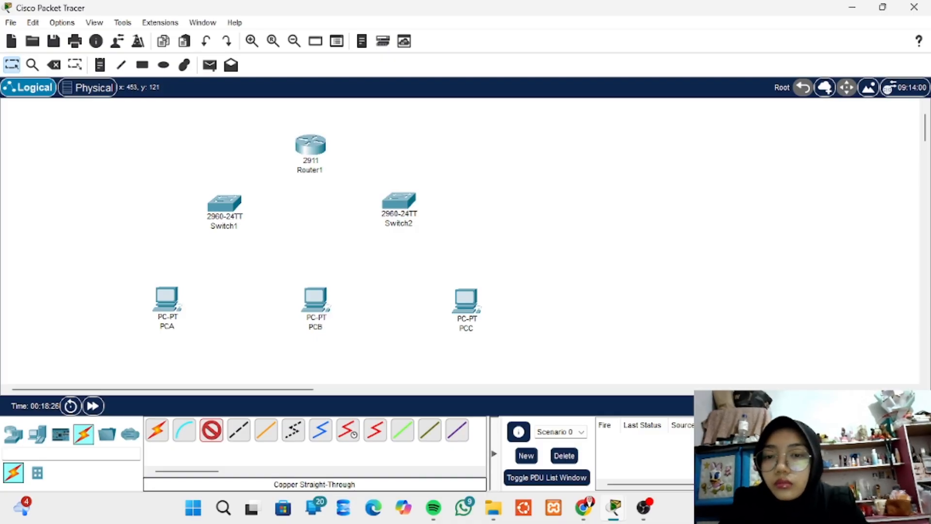
click(240, 199)
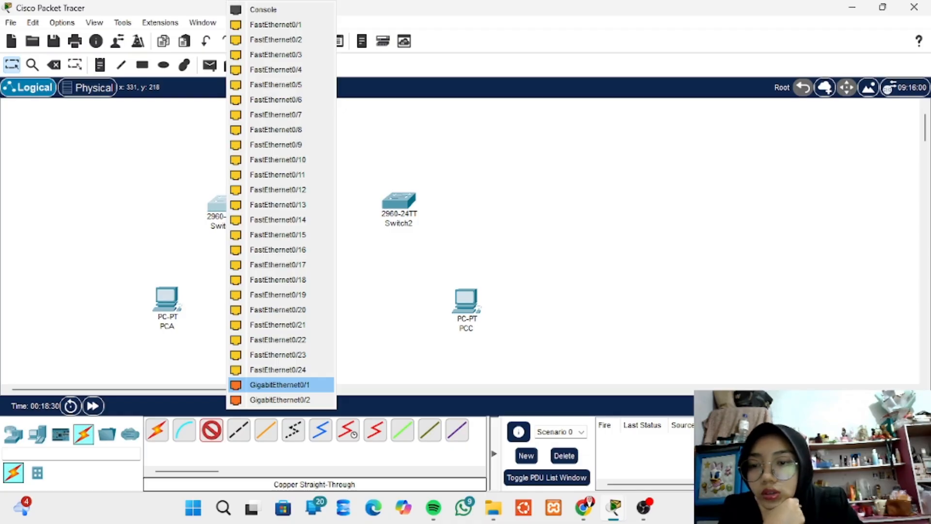
click(280, 384)
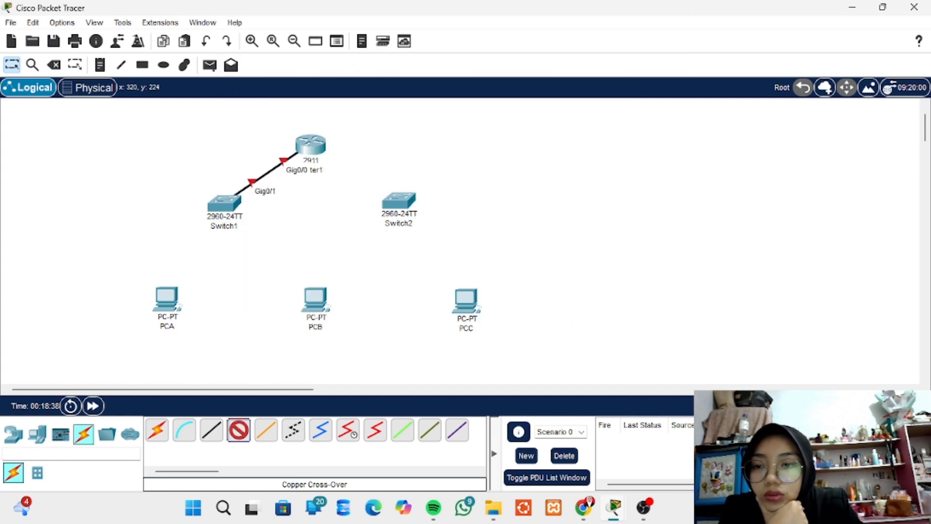
- Connect Switch1's GigabitEthernet0/2 port to Switch2's GigabitEthernet0/1 port with a copper cross-over cable
click(224, 204)
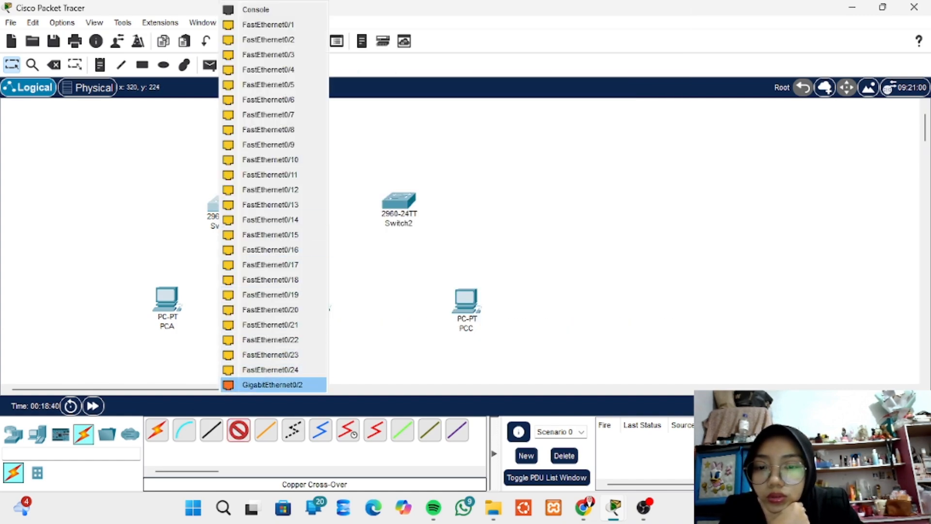
click(273, 385)
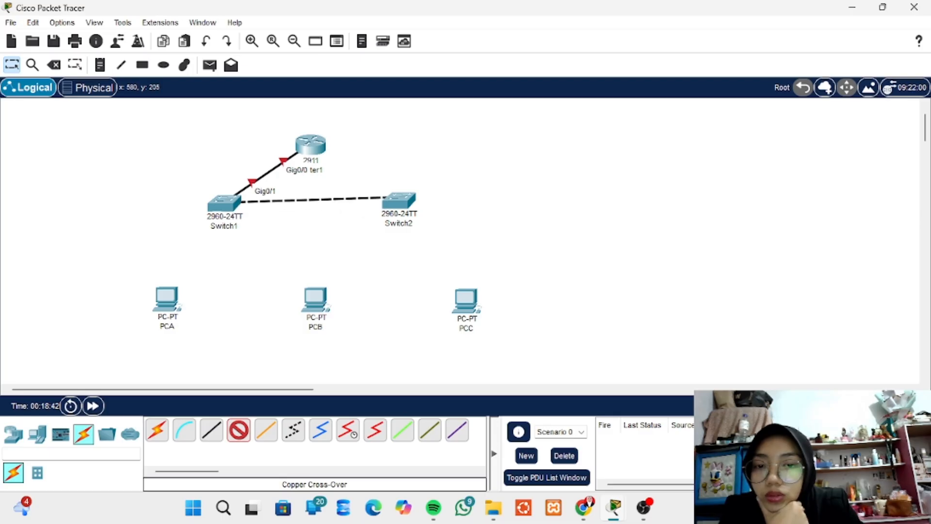
click(397, 200)
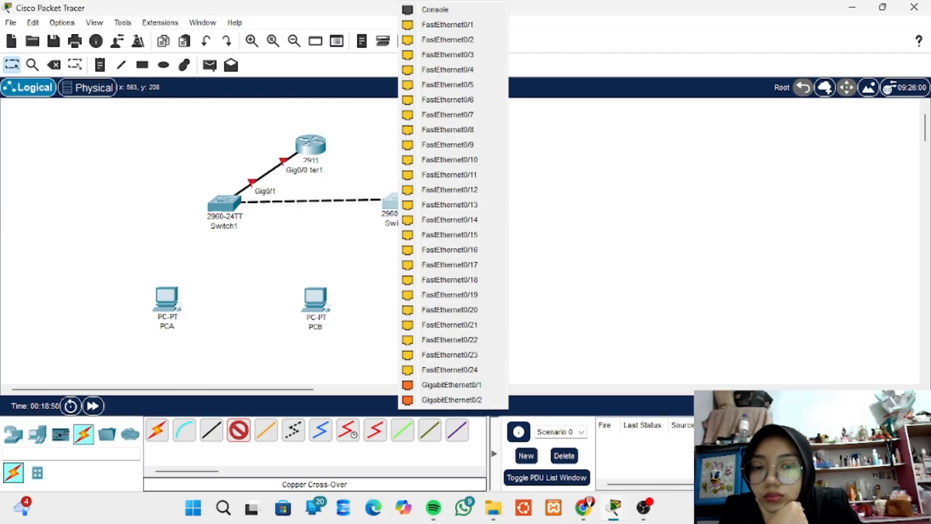
click(451, 385)
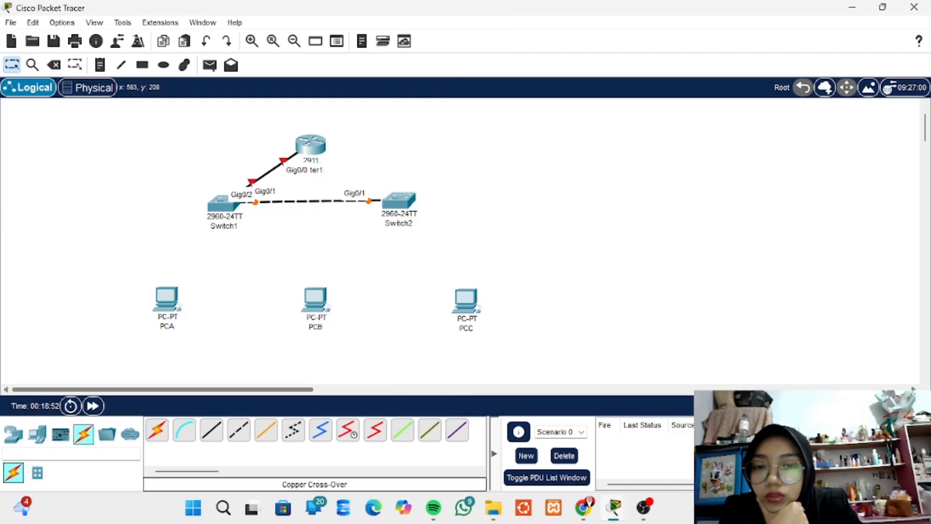
- Rearrange the topology with Router1 up and left of Switch1, the switches farther right and level, PCA below Switch1, and PCB and PCC below Switch2
drag(311, 145, 204, 148)
drag(222, 202, 291, 197)
drag(402, 199, 461, 196)
drag(466, 298, 532, 285)
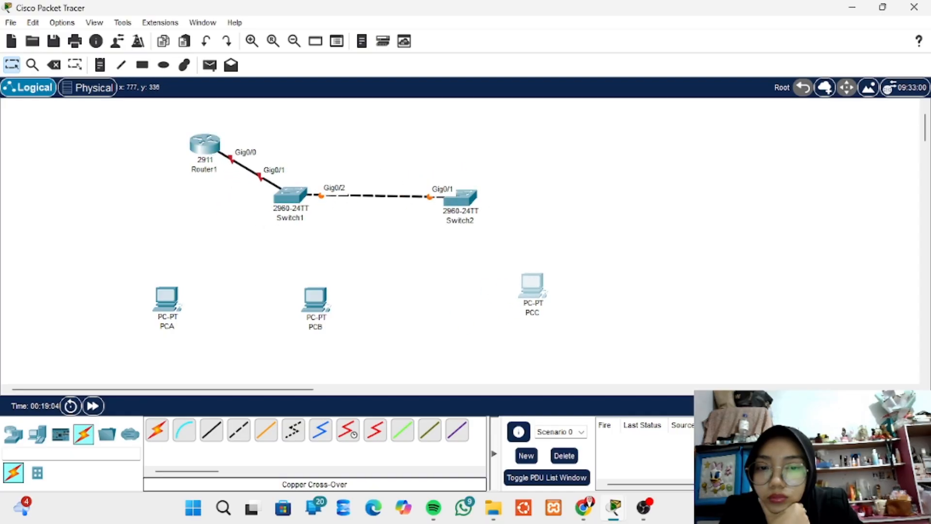
drag(315, 299, 436, 291)
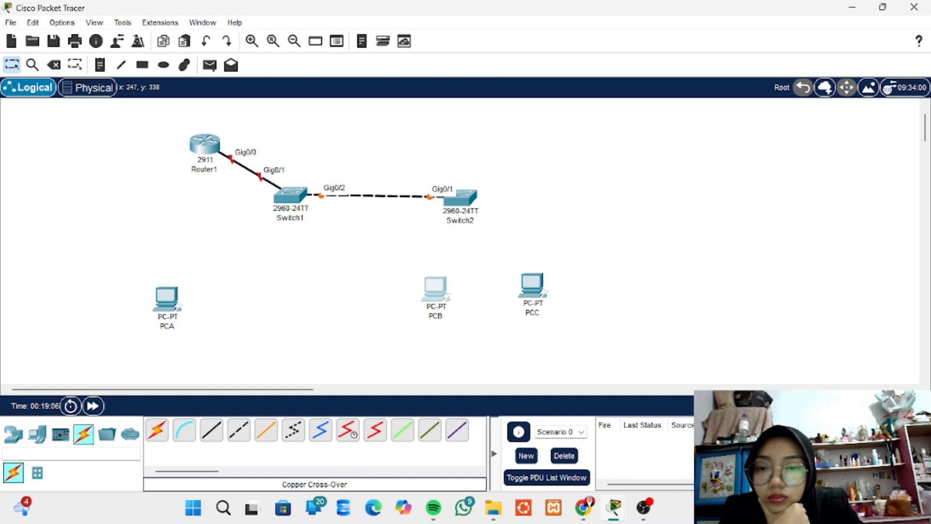
drag(167, 298, 307, 293)
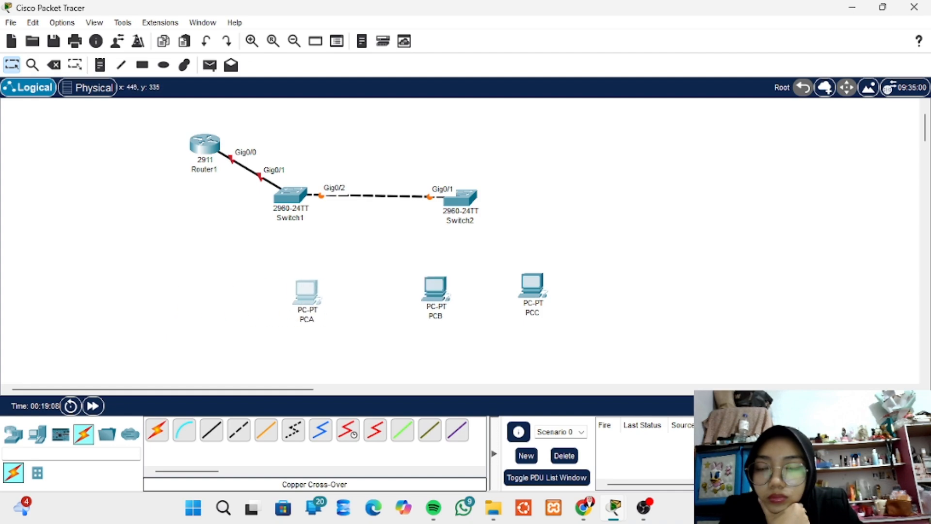
drag(461, 196, 461, 193)
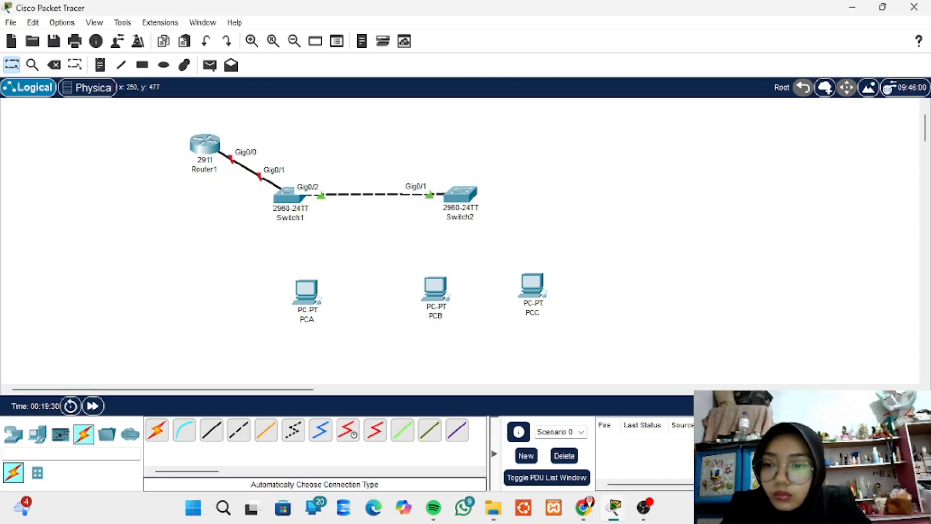
- Connect PCA to Switch1 with the automatically chosen connection type and align PCA directly beneath Switch1
click(156, 430)
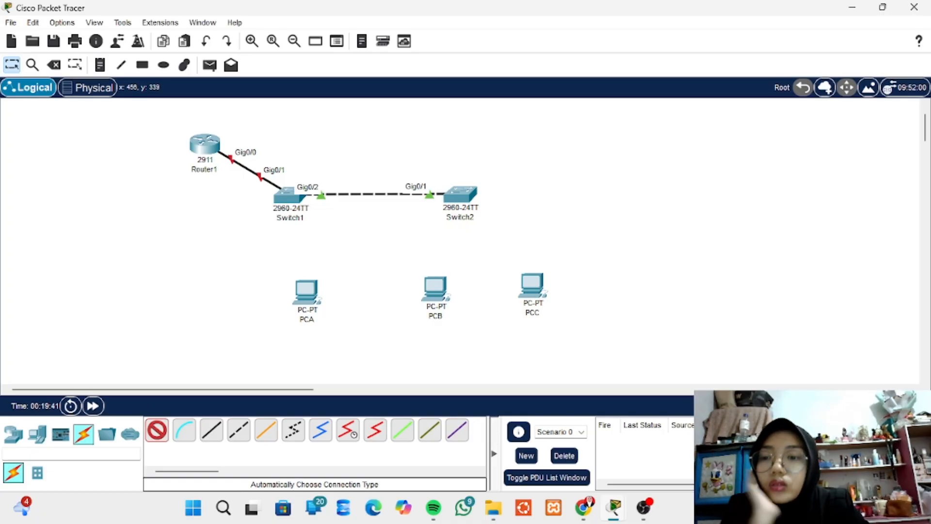
click(305, 290)
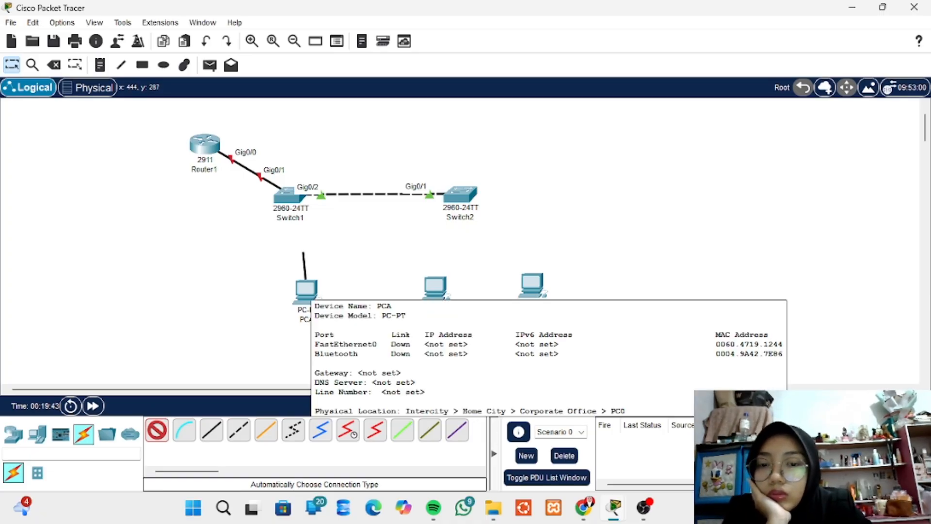
click(290, 196)
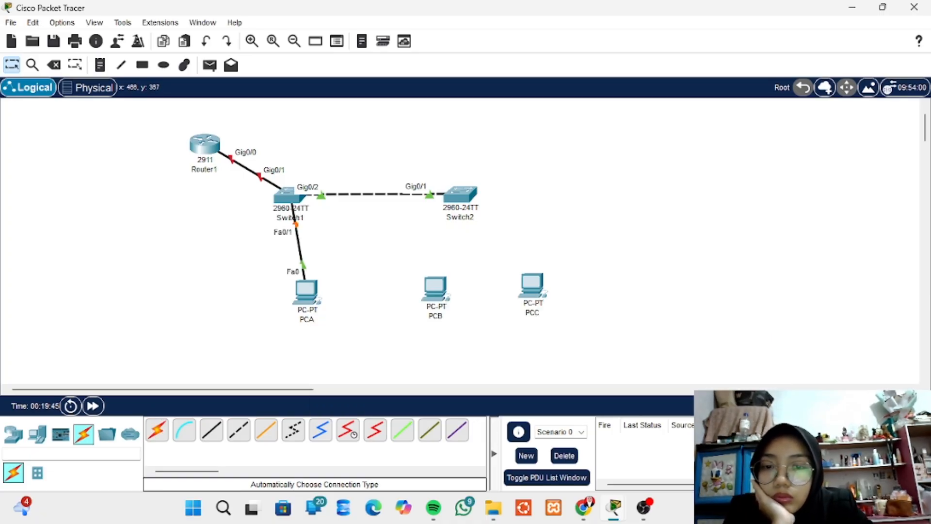
drag(305, 290, 293, 294)
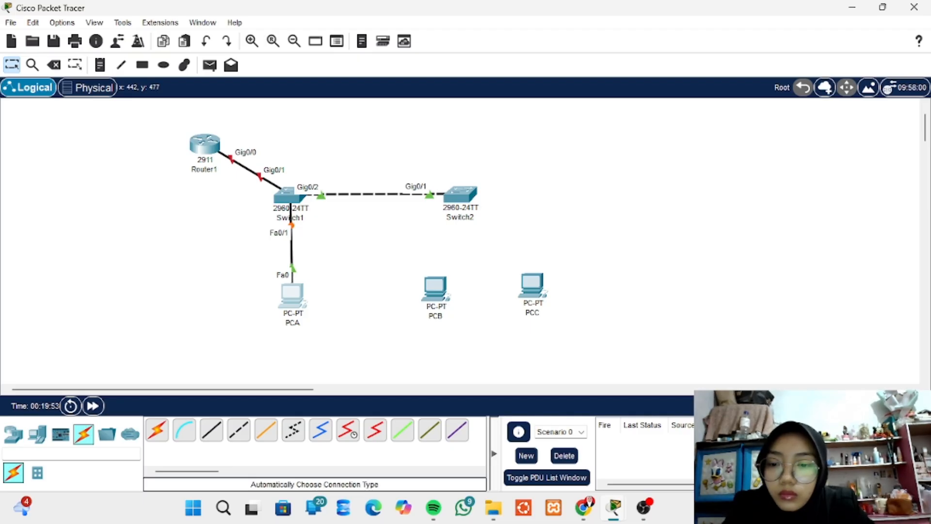
- Connect PCB to Switch2 with the automatically chosen connection type and move PCB left, closer to PCA
click(157, 430)
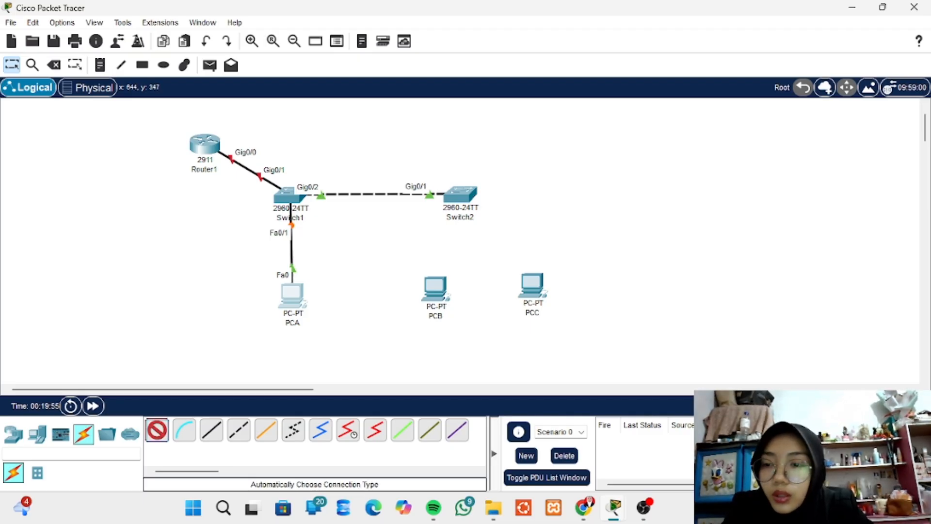
click(435, 289)
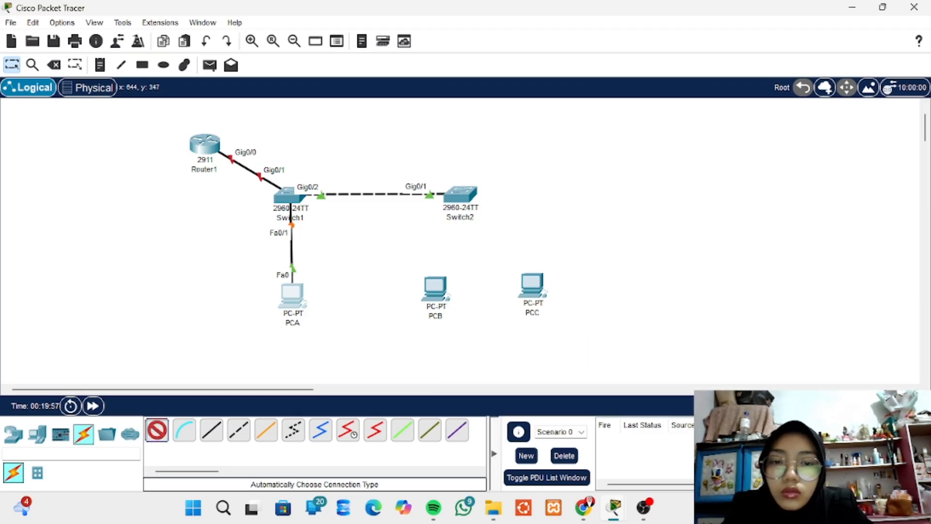
click(458, 197)
drag(435, 289, 372, 287)
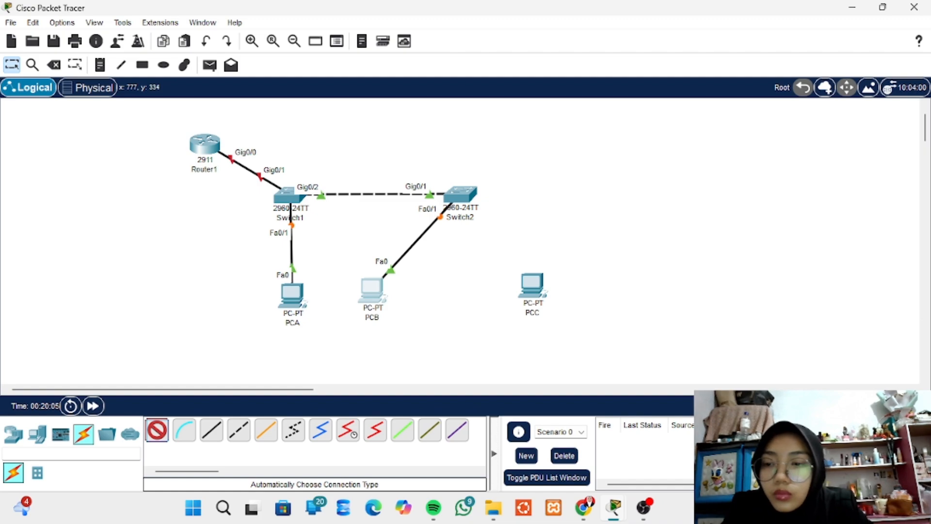
- Connect PCC to Switch2 with the automatically chosen connection type and move PCB and PCC roughly level with PCA
click(533, 286)
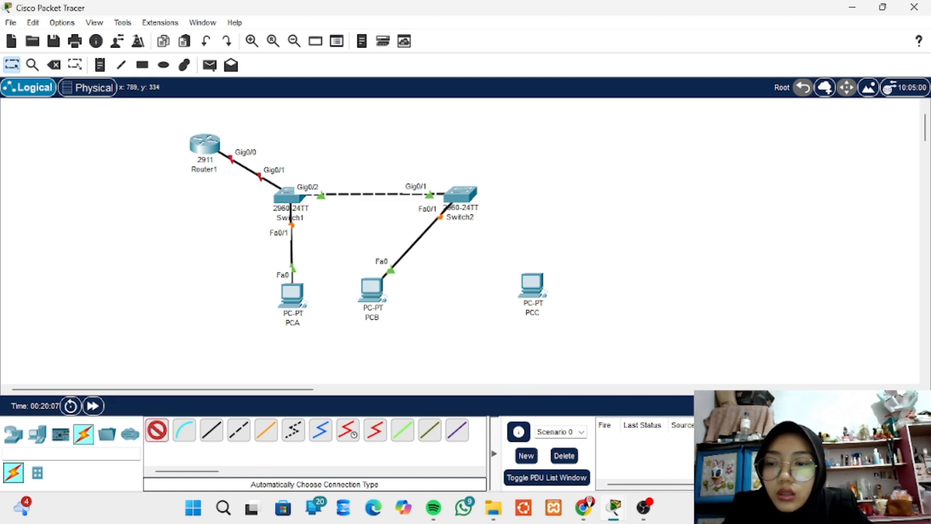
click(468, 207)
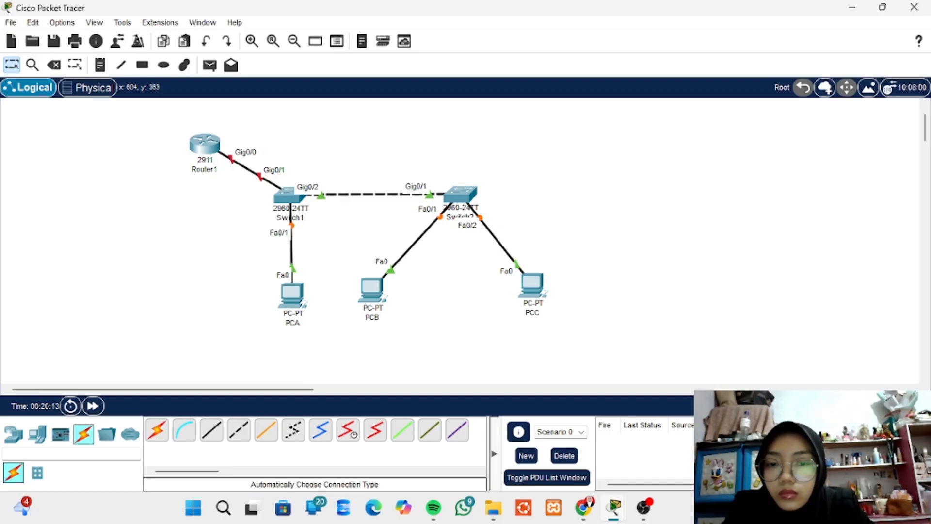
drag(372, 288, 380, 293)
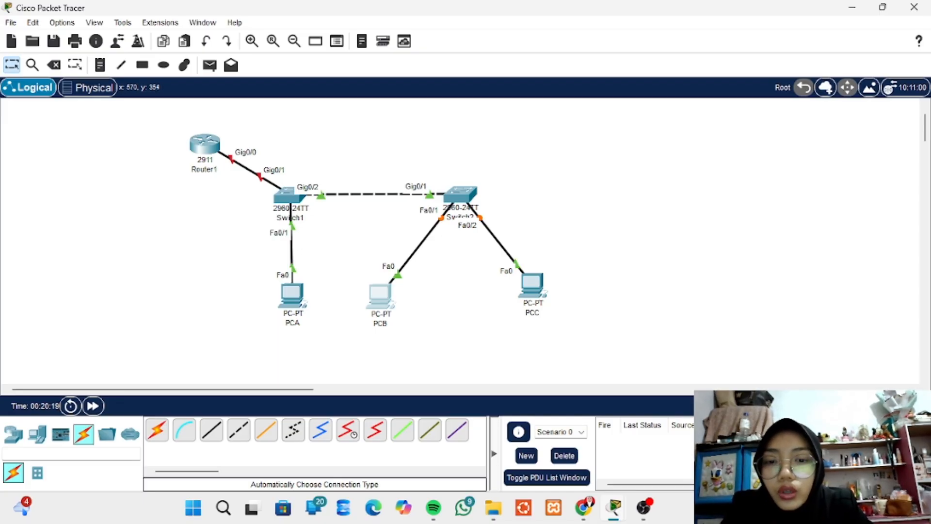
mouse_move(383, 297)
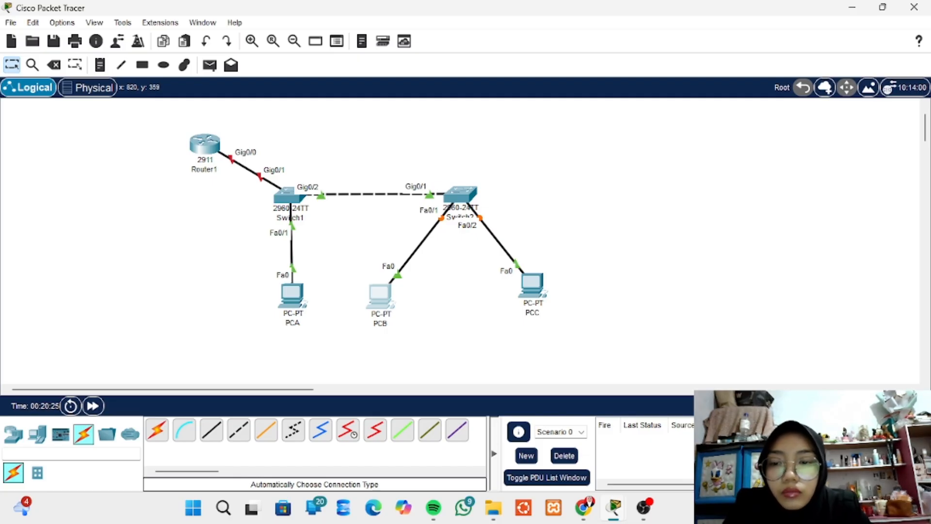
drag(532, 286, 528, 294)
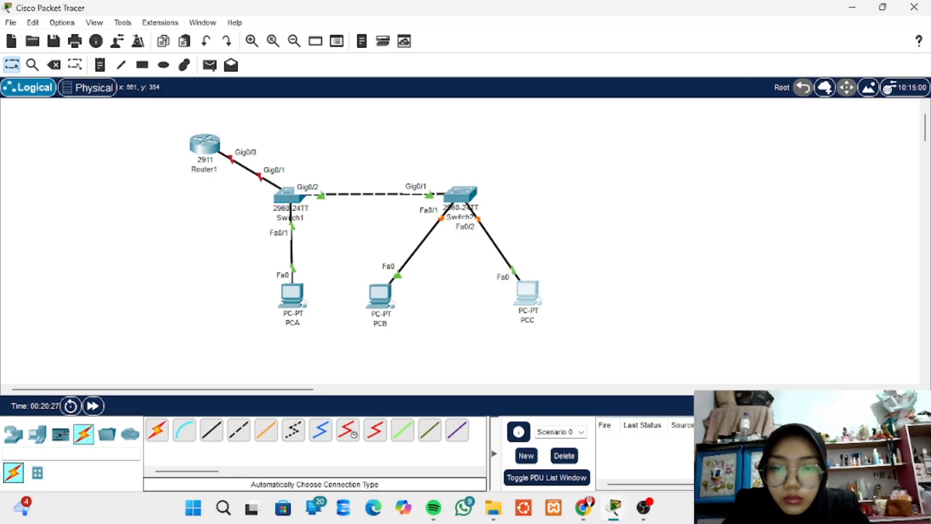
drag(382, 297, 387, 292)
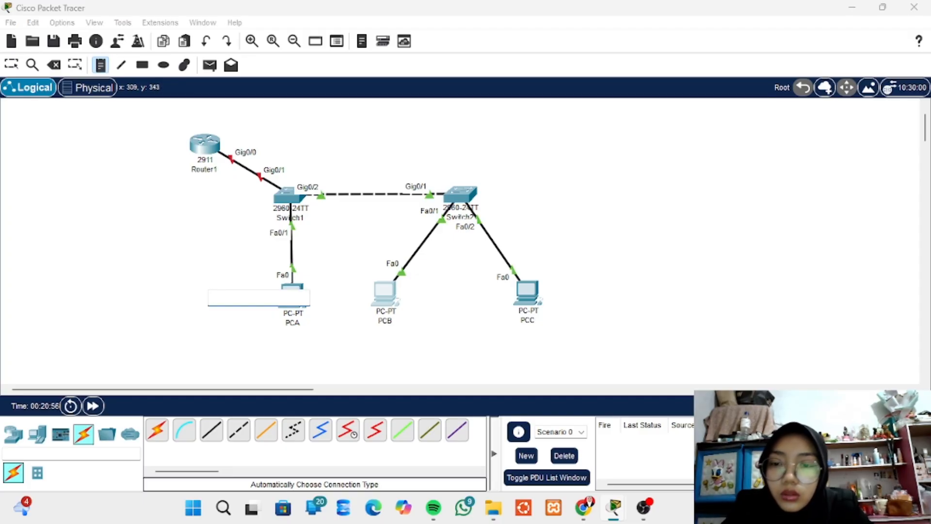
- Write the note "vlan 10 (Dept IT) : 192.168.10.0/24" at PCA
text(v)
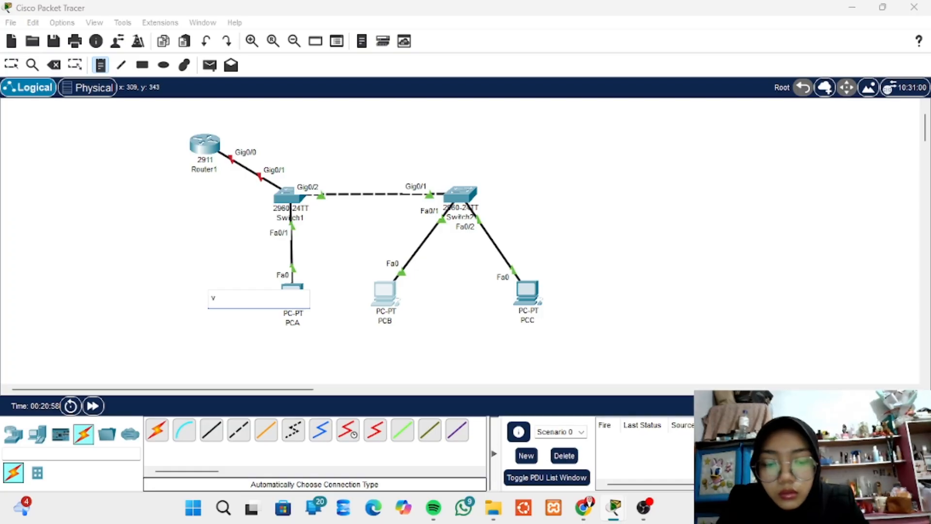
text(lan 10)
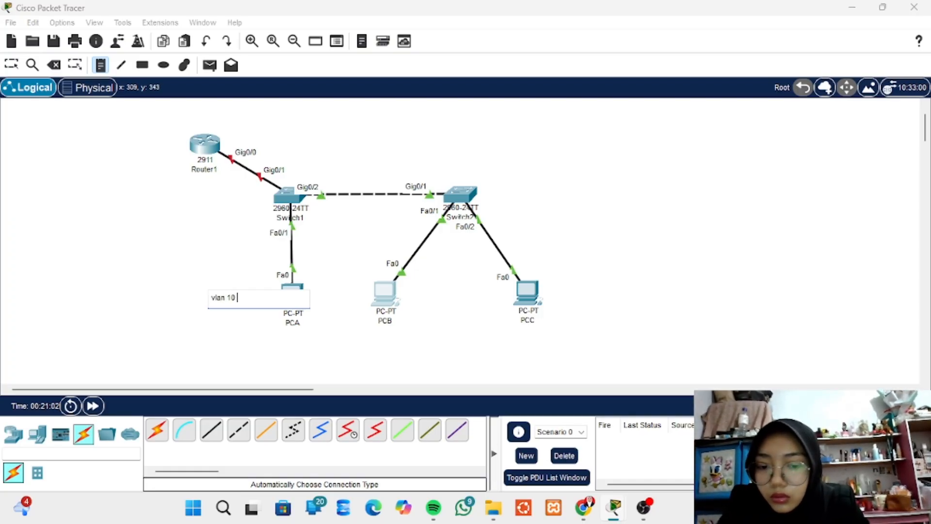
text( (Dept)
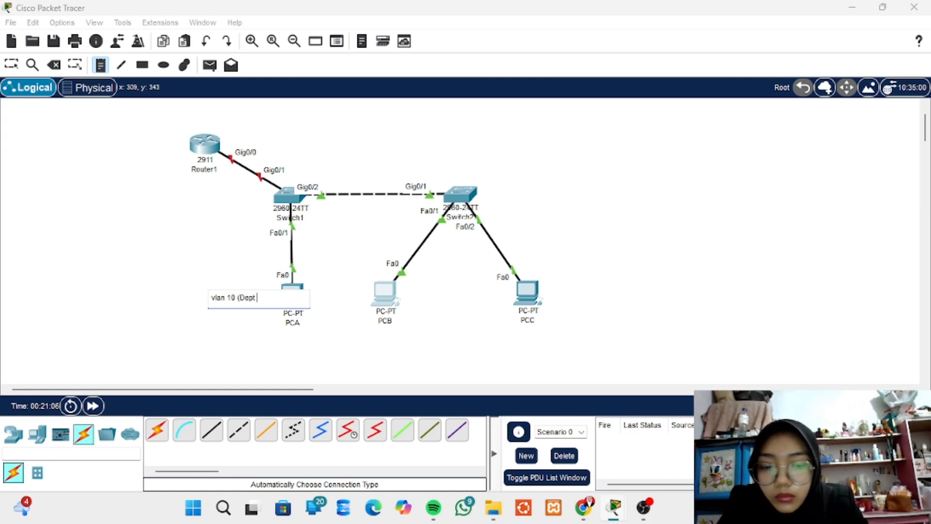
text( IT))
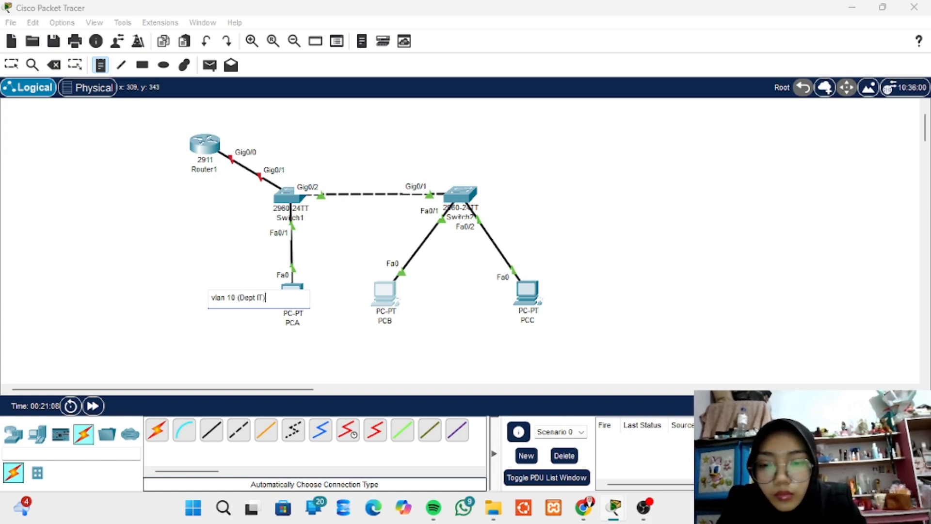
text( :)
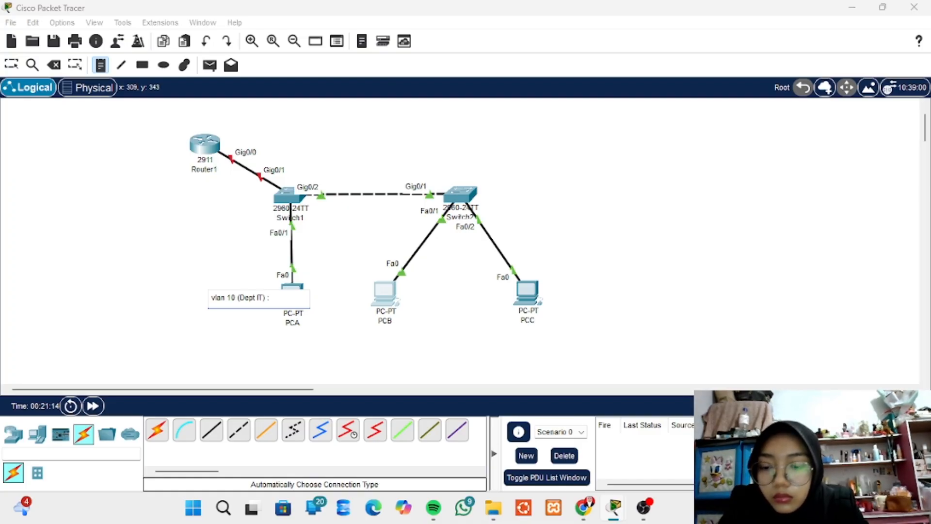
text( 192.168)
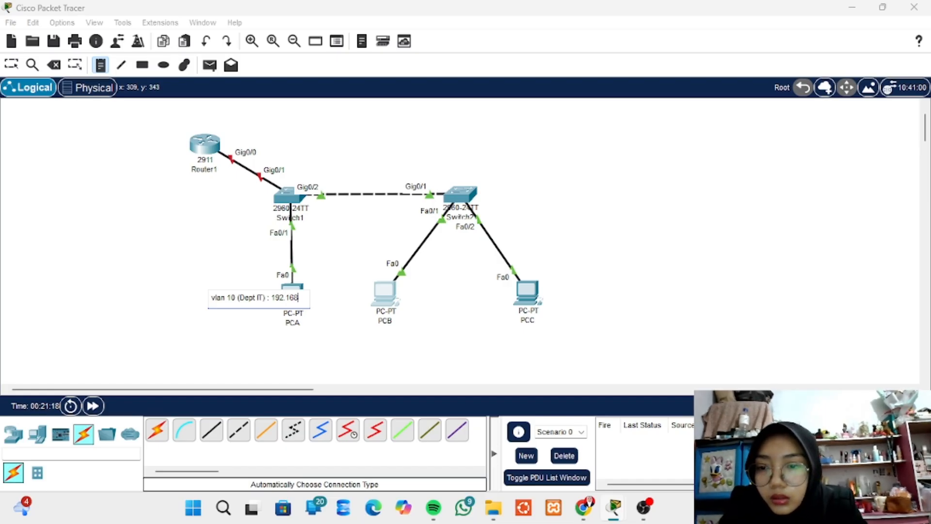
text(.10)
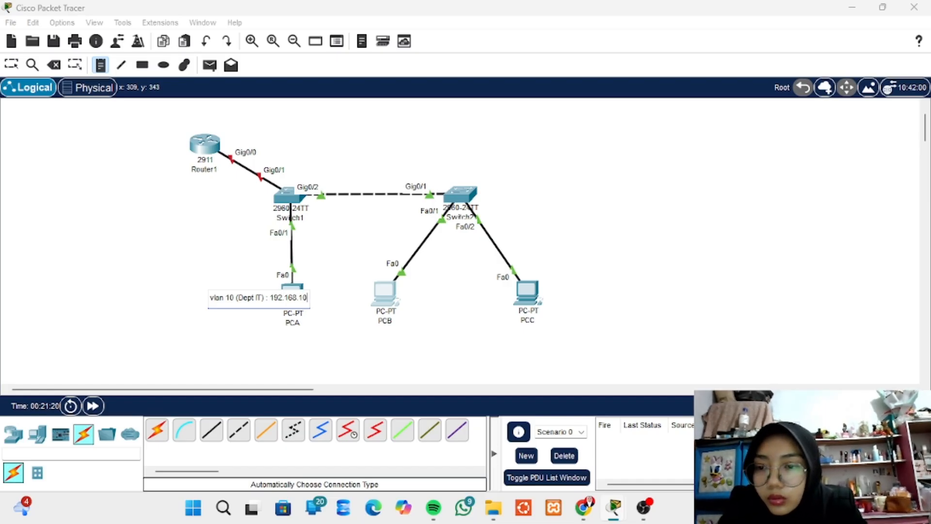
text(.0)
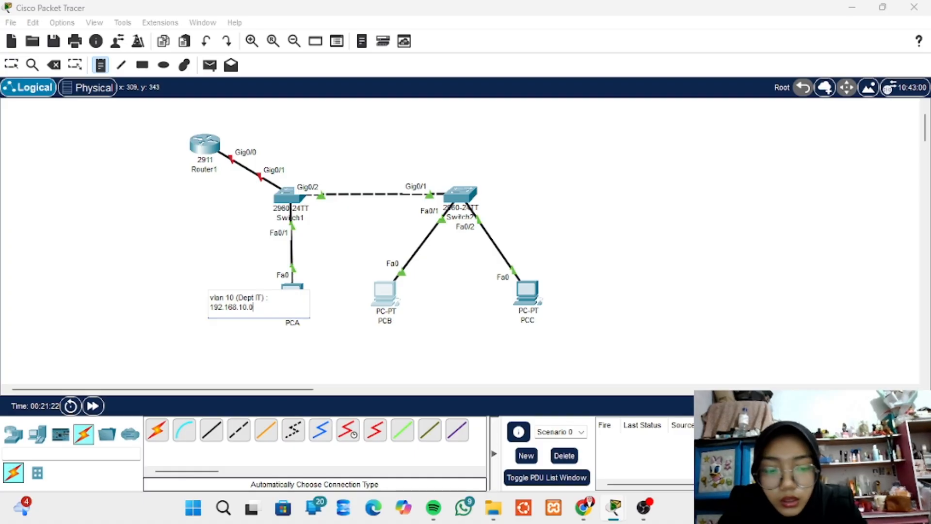
text(/24)
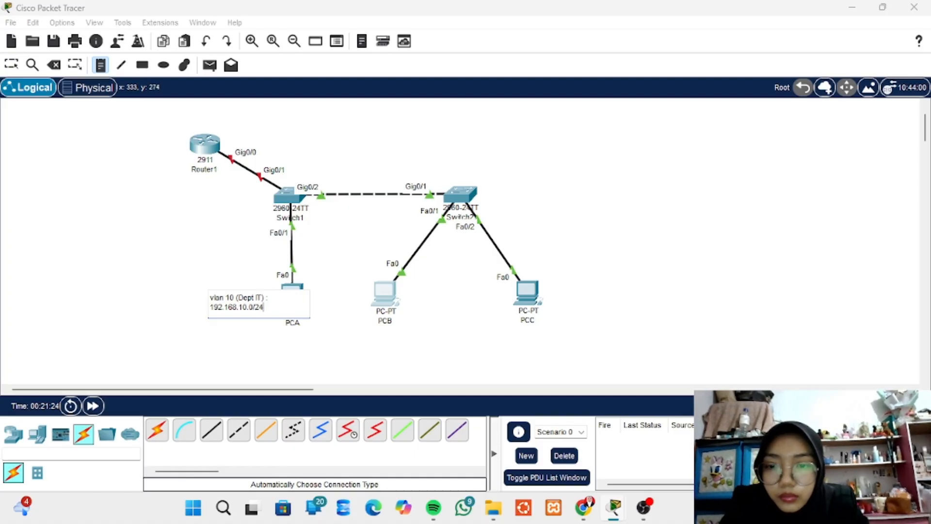
click(354, 327)
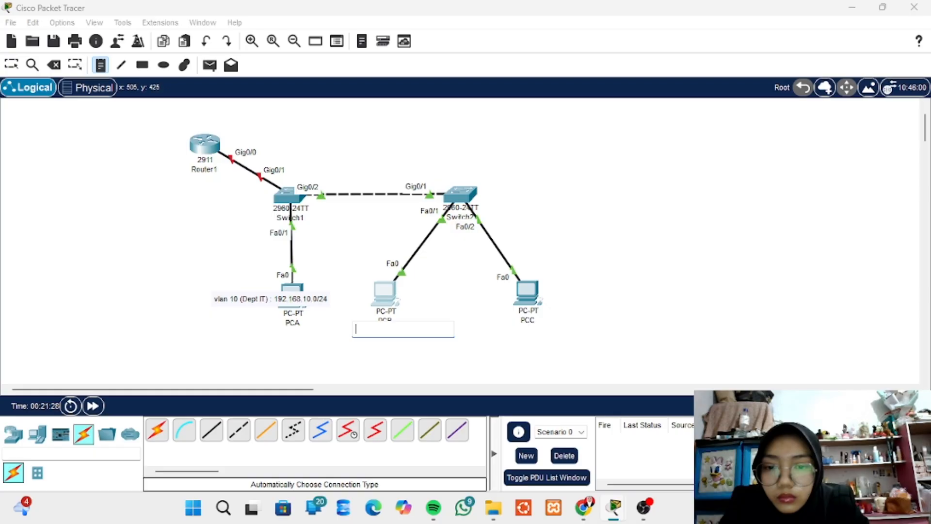
click(358, 354)
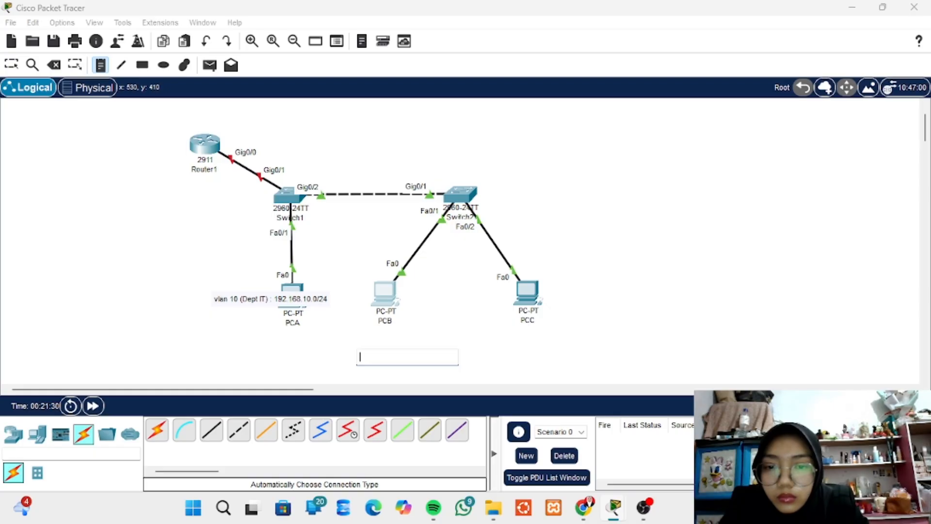
click(361, 340)
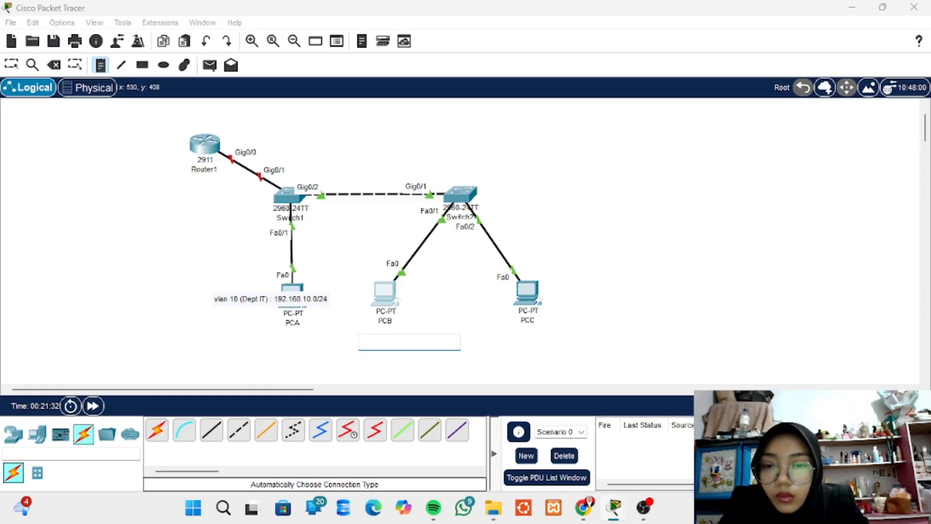
click(273, 306)
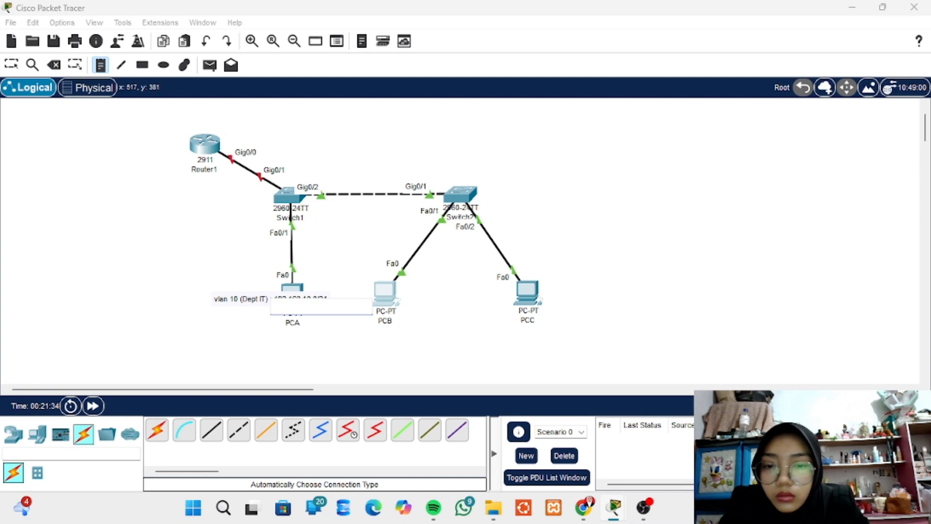
- Add a note below PCB reading "Vlan 20 (Dept HR) : 192.168.20.0/24"
click(367, 341)
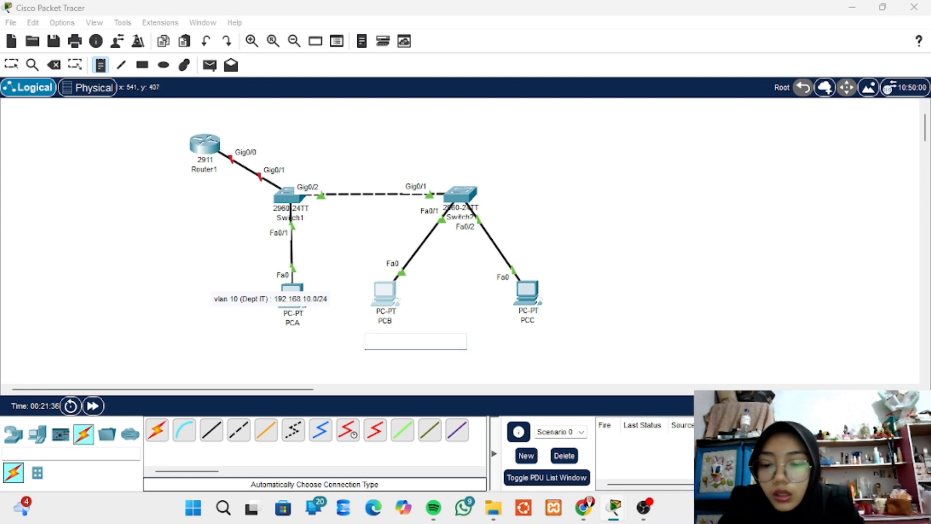
text(Vlan)
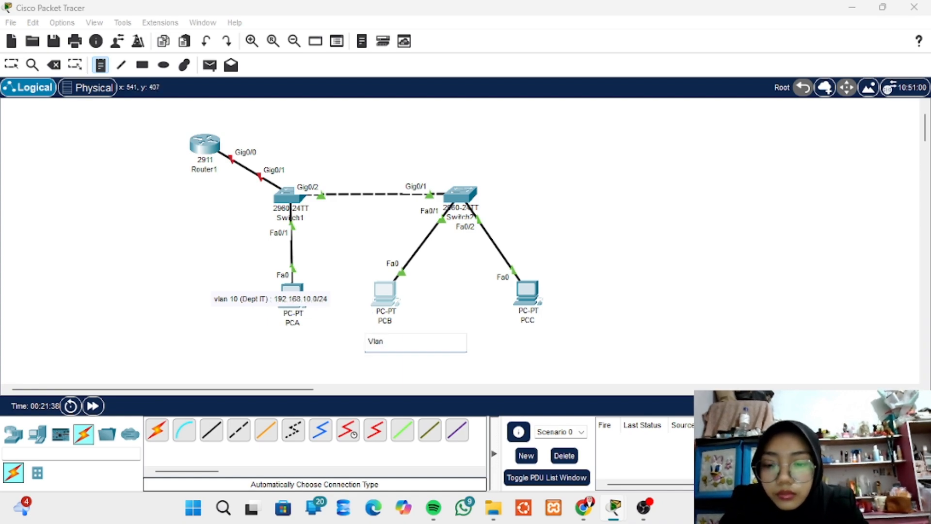
text( 20)
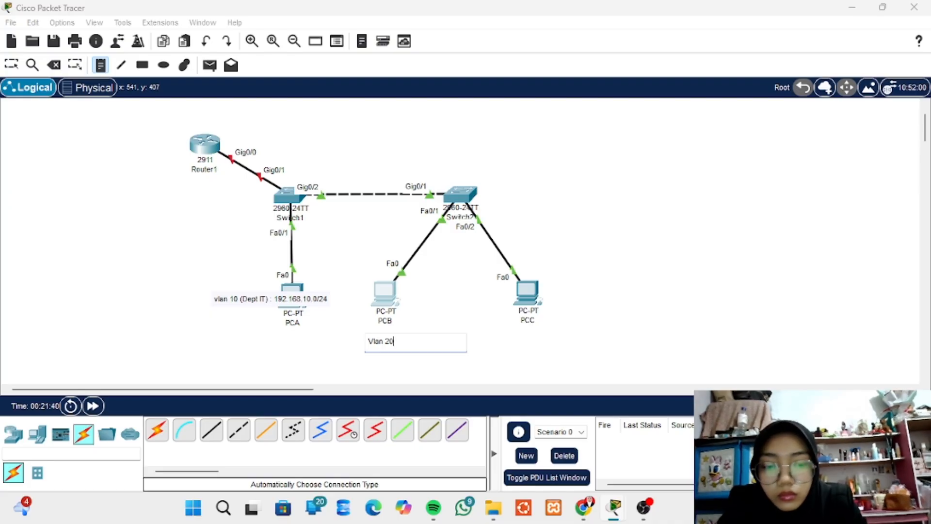
text( ()
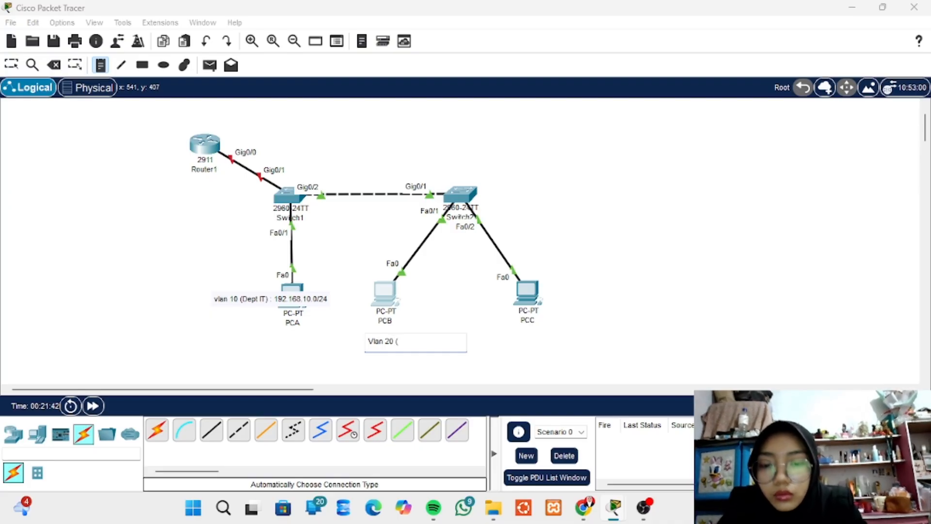
text(Dept)
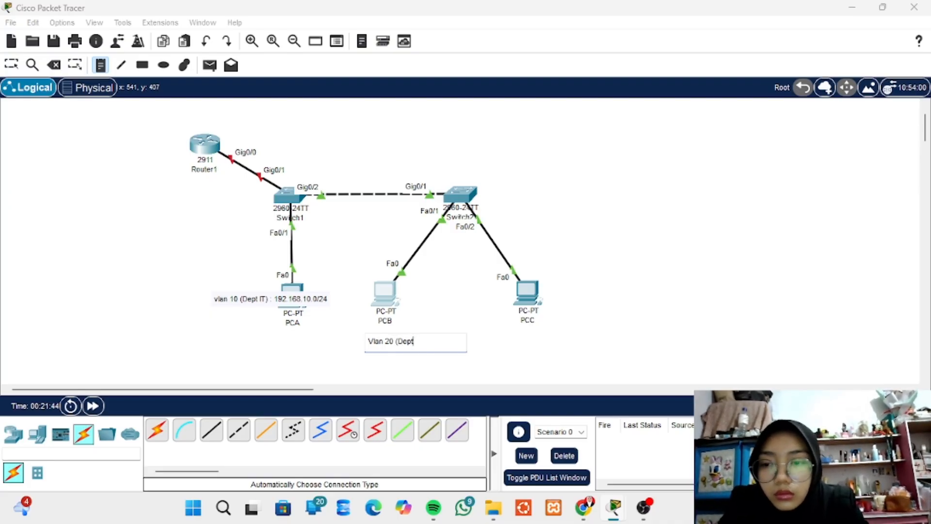
text( HR))
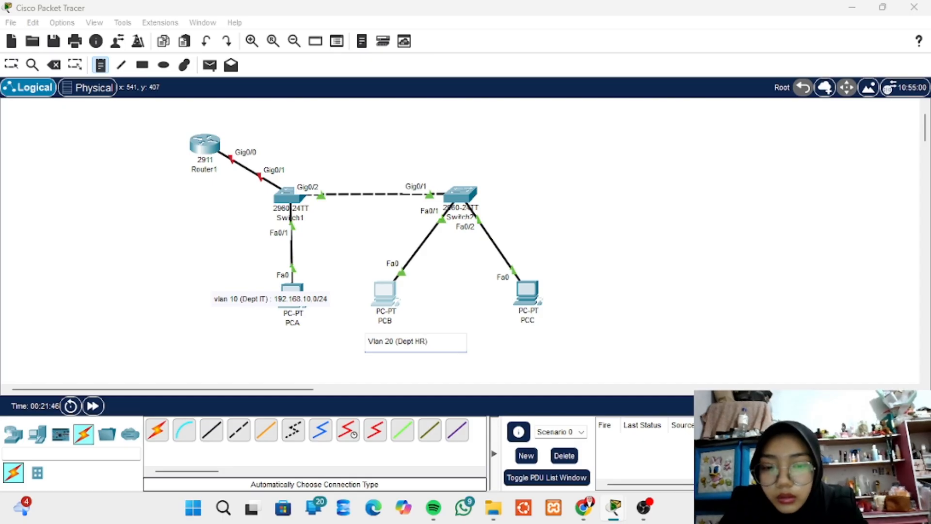
text( : )
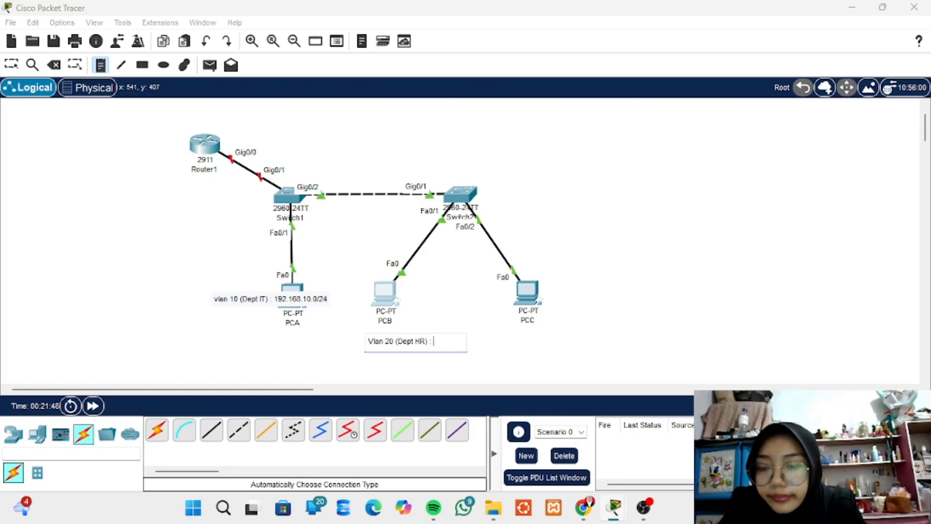
text(10)
key(BackSpace)
key(BackSpace)
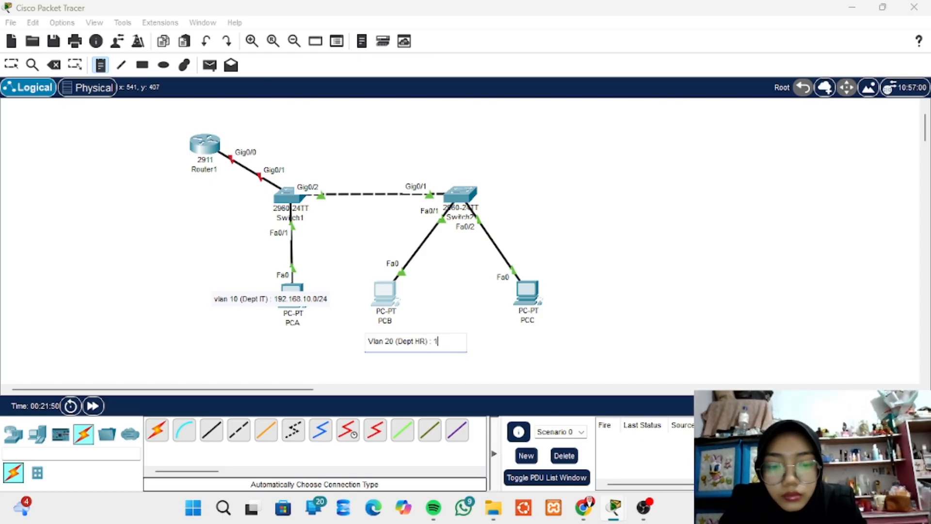
text(192)
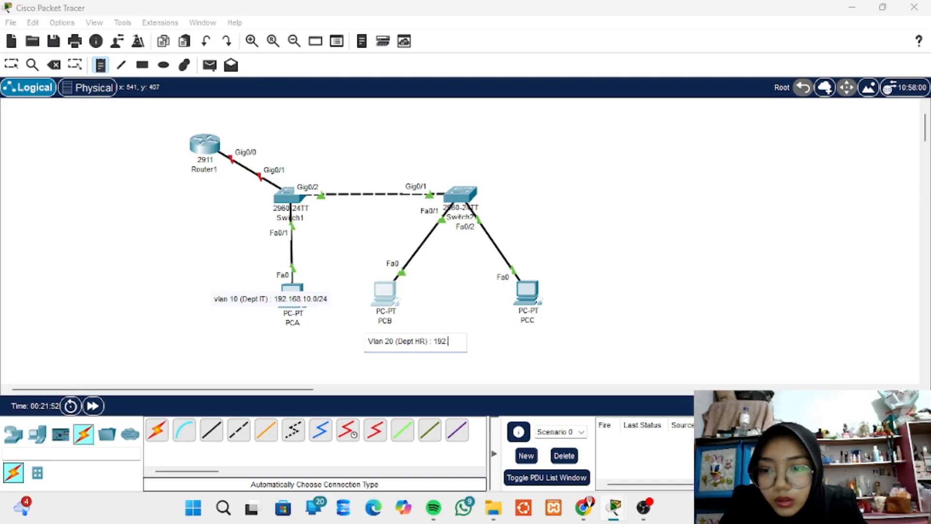
text(.168)
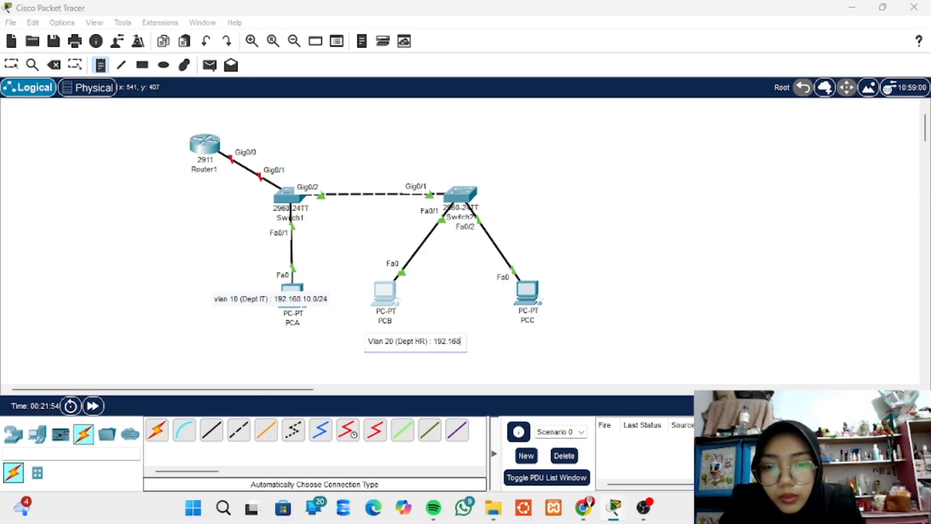
text(.20.0)
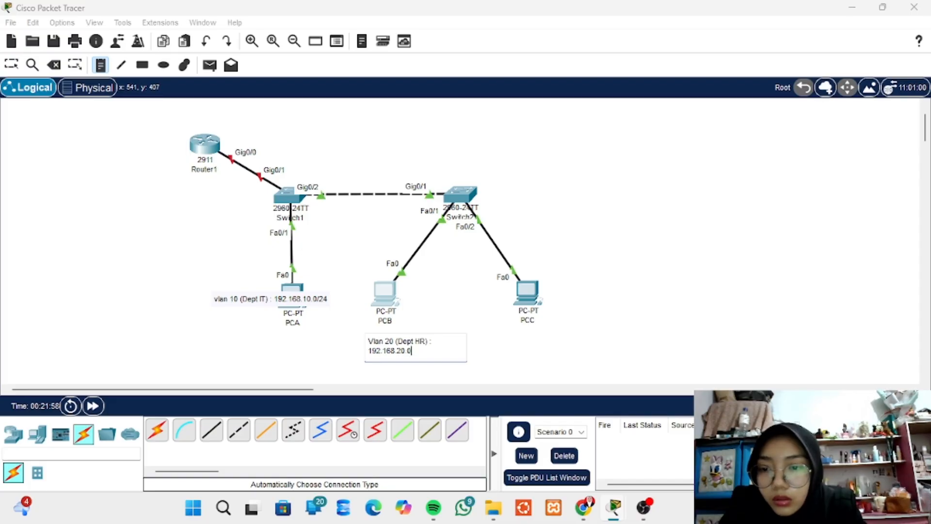
text(/24)
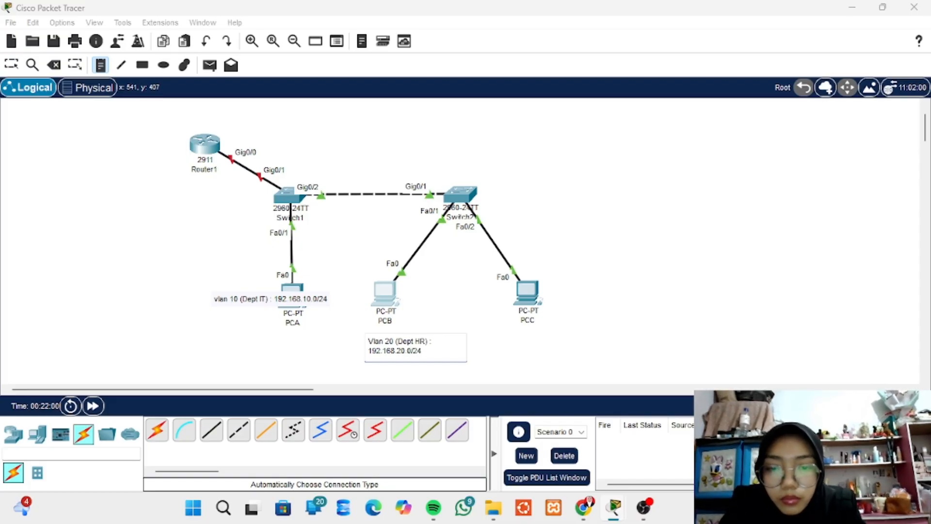
- Add a note below PCC reading "Vlan 30 (Dept Fin) : 192.168.30.0/24"
click(520, 352)
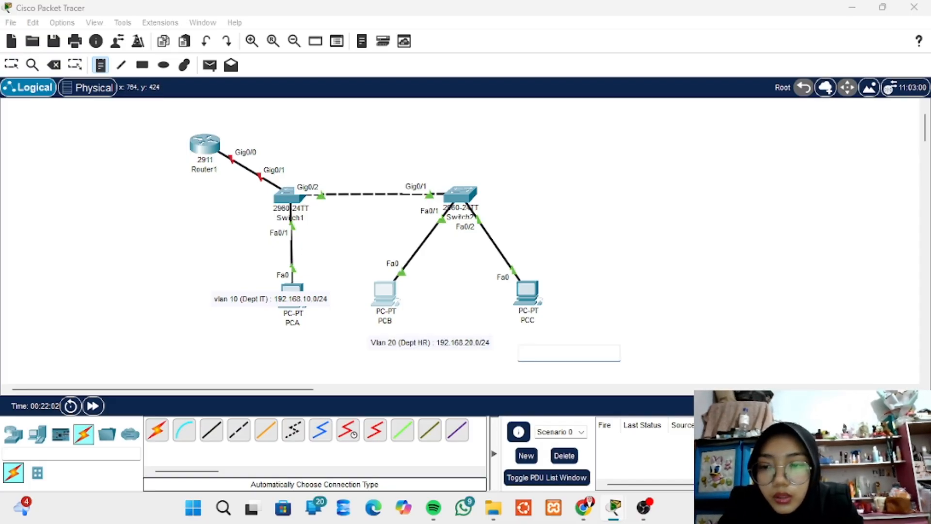
text(Vl)
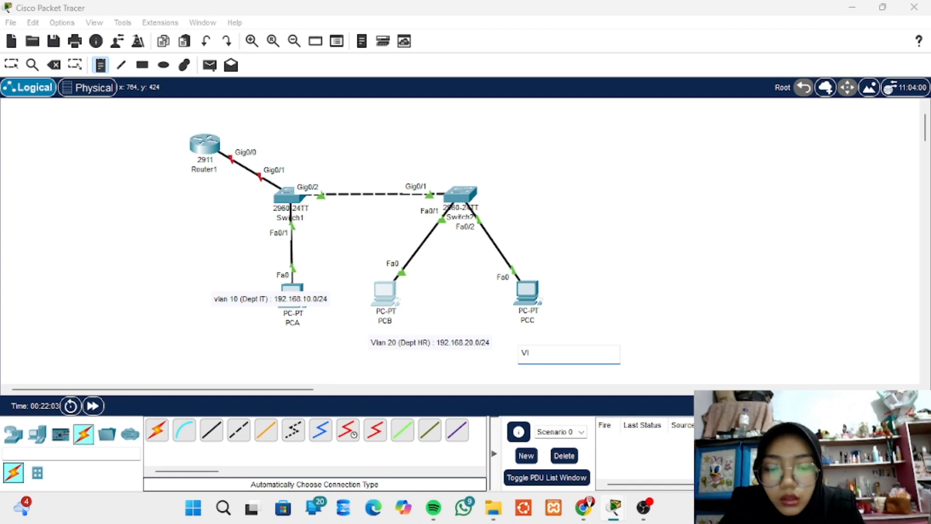
text(an)
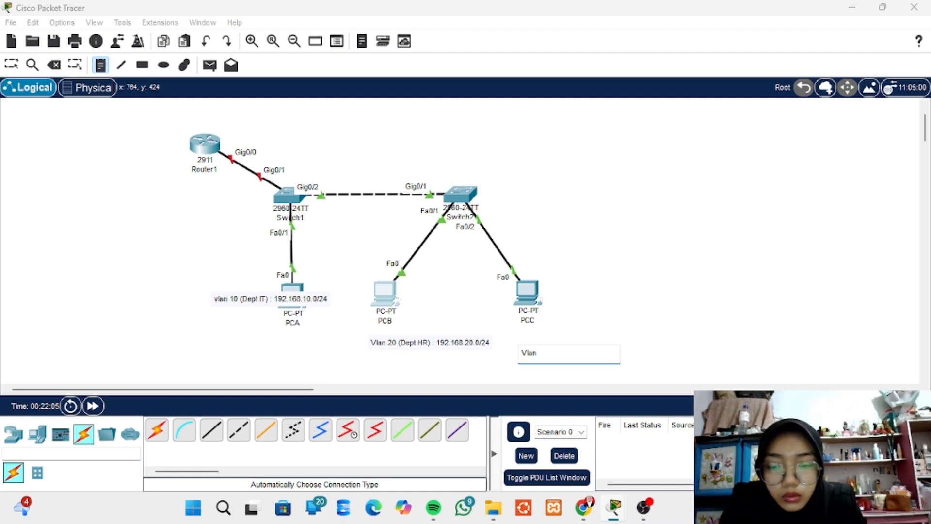
text( 30 ()
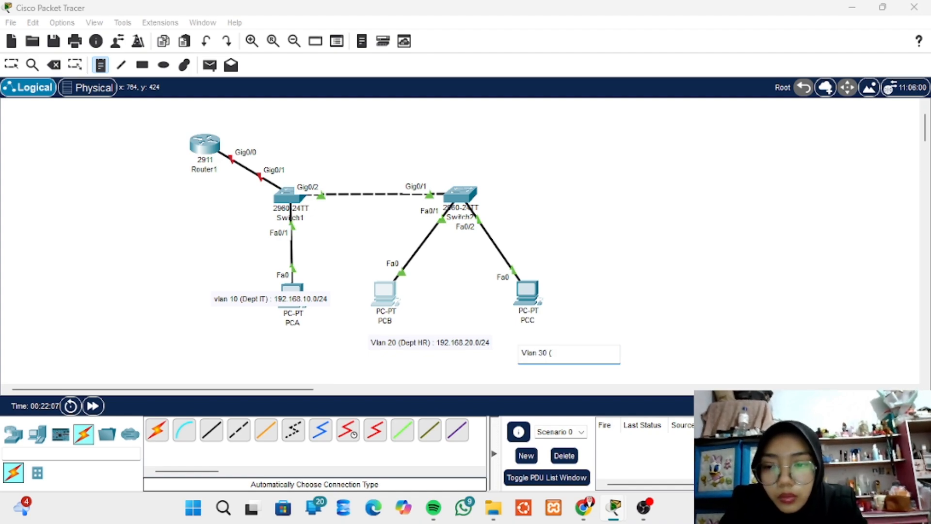
text(Dept)
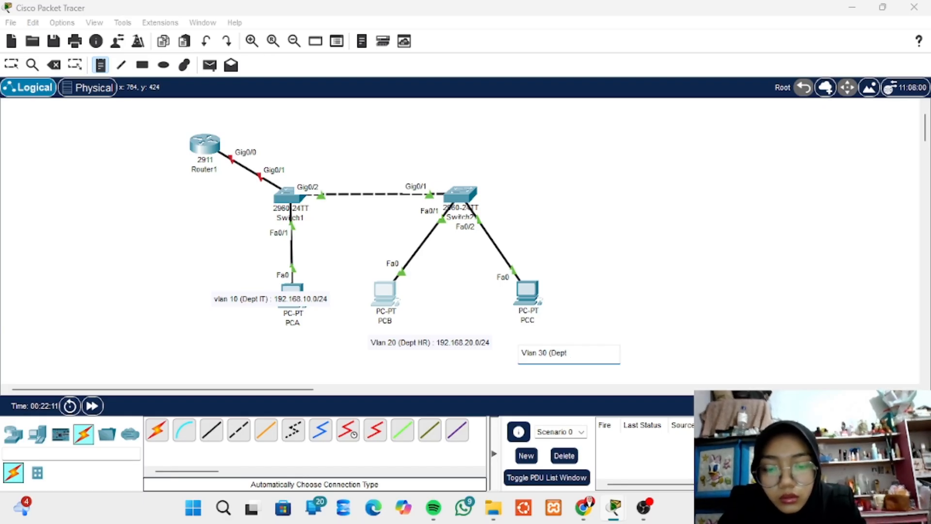
text( Fin) )
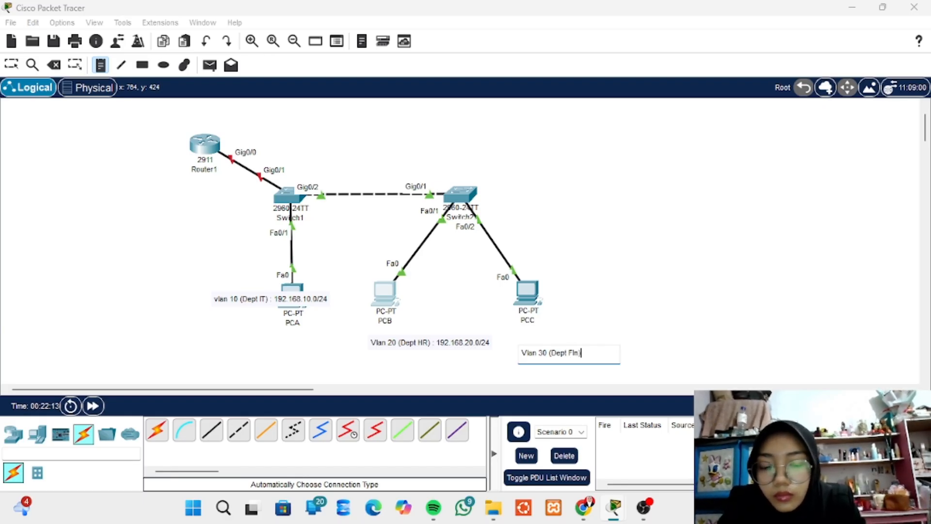
text(: )
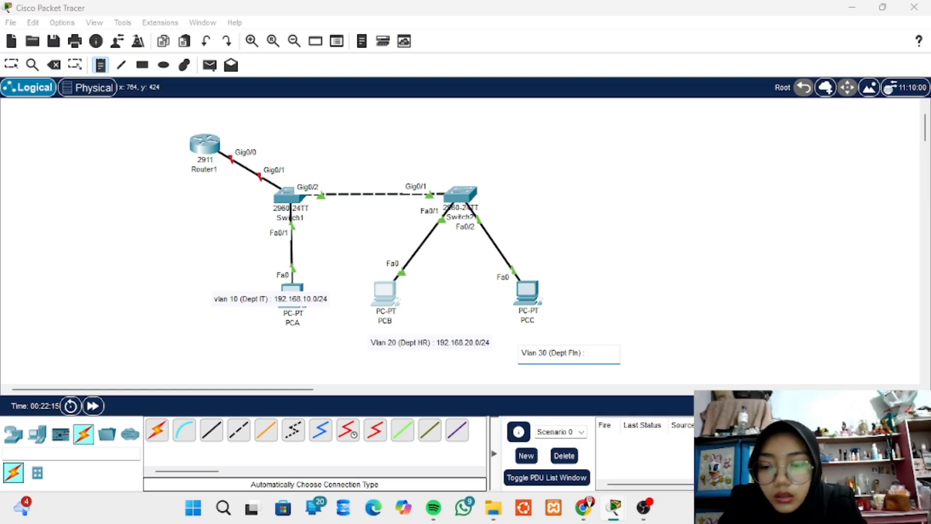
text(192)
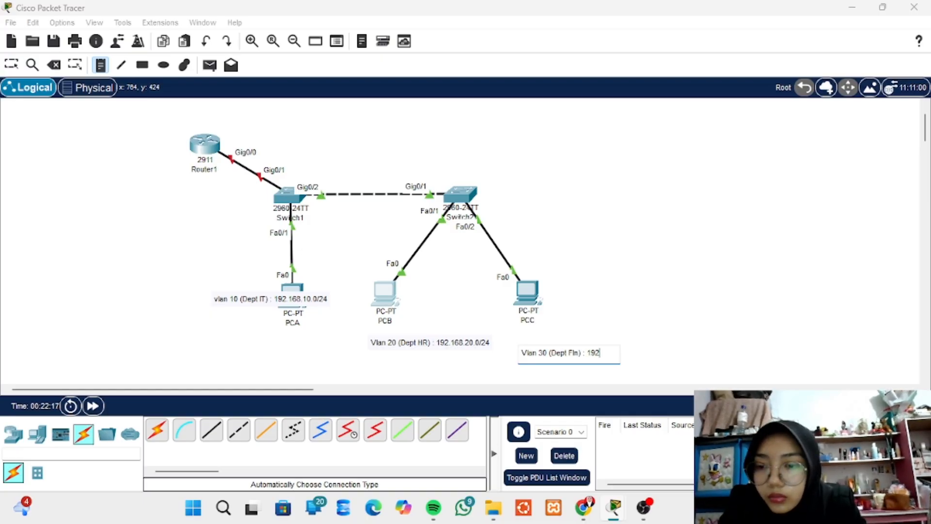
text(.16)
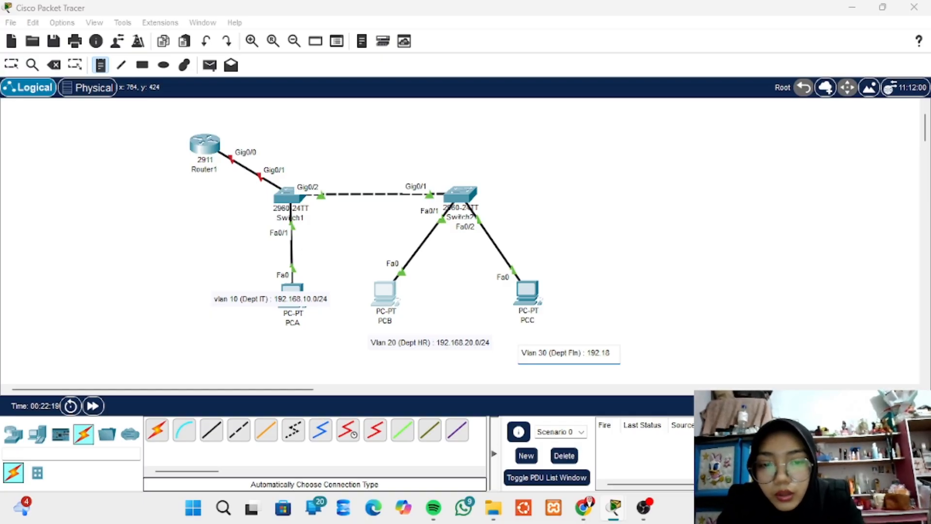
text(8)
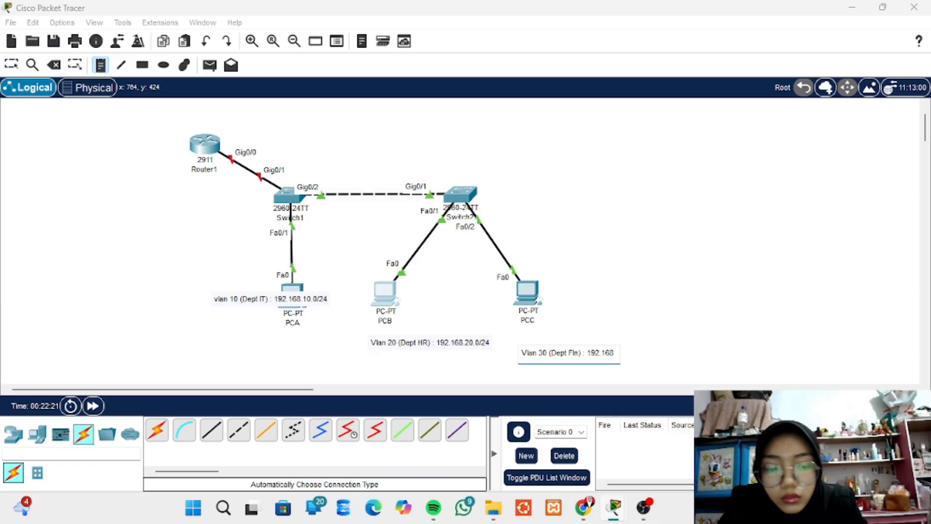
text(.)
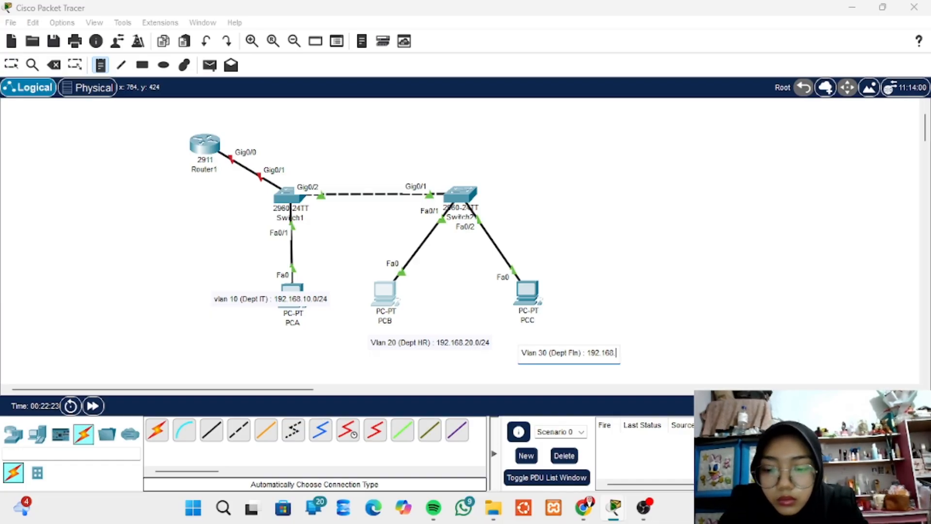
text(2)
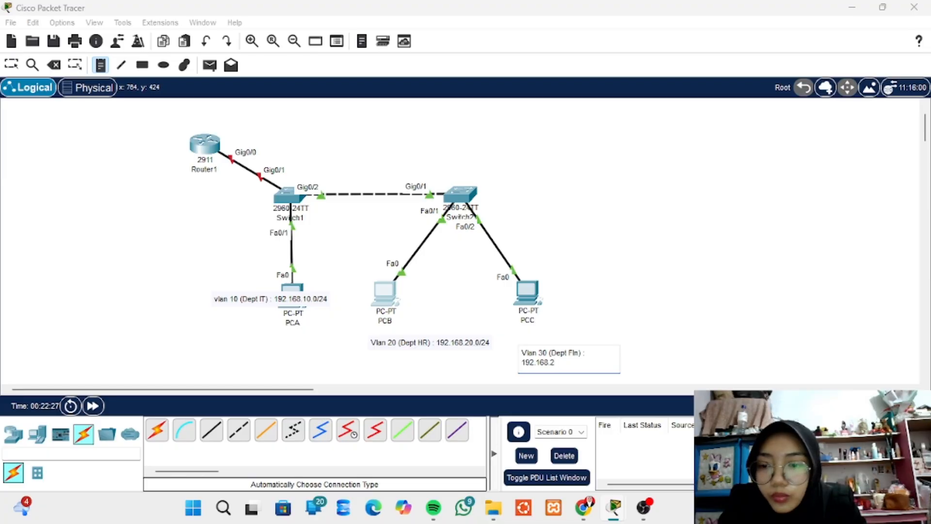
key(BackSpace)
text(3)
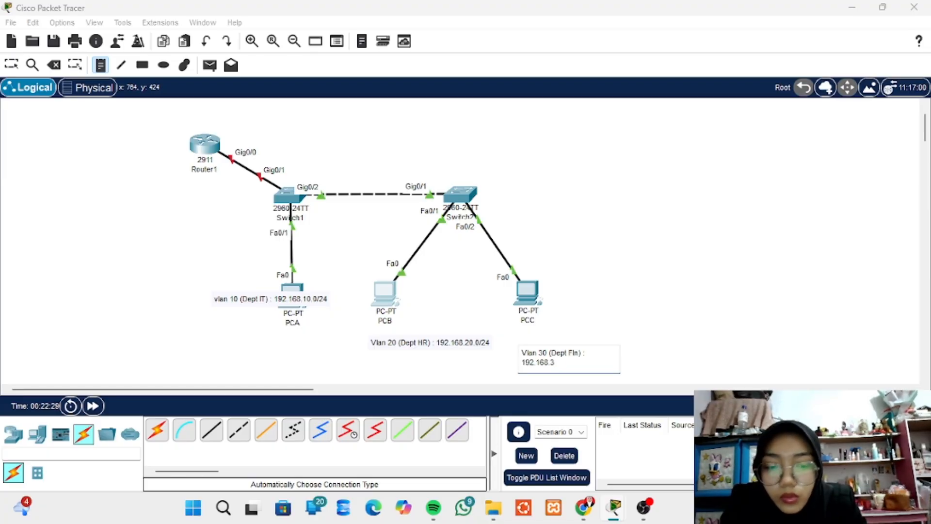
text(0.0)
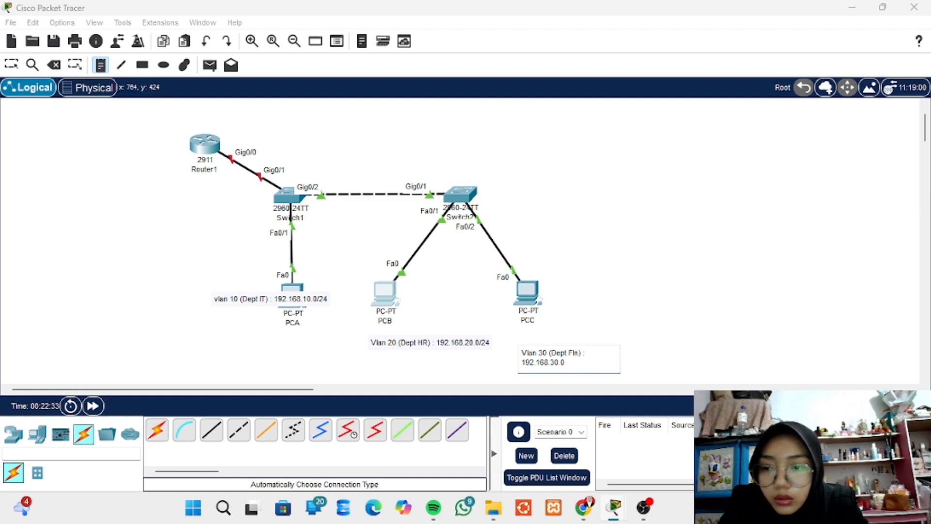
text(/)
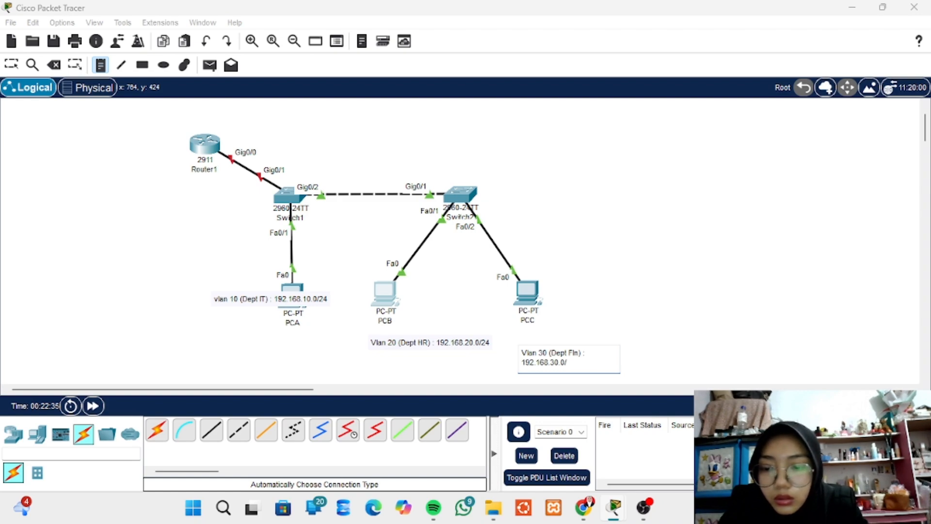
text(24)
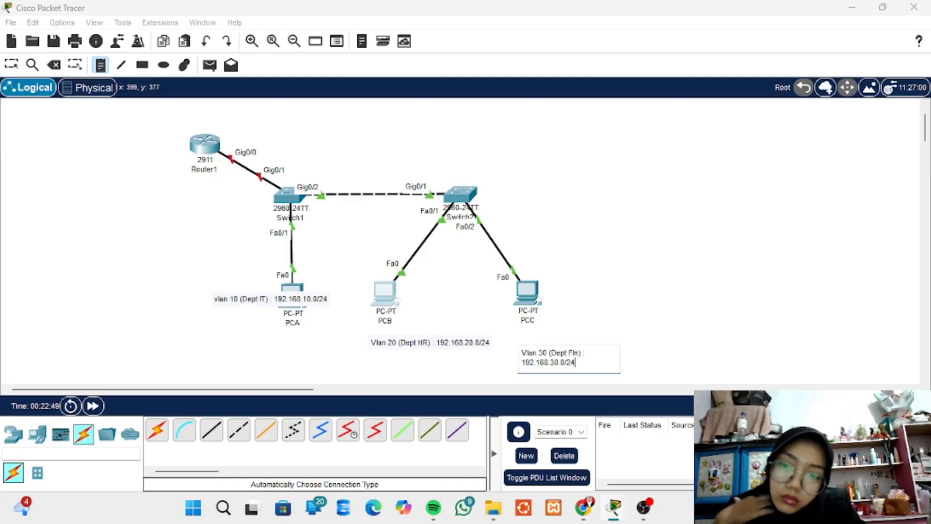
click(642, 361)
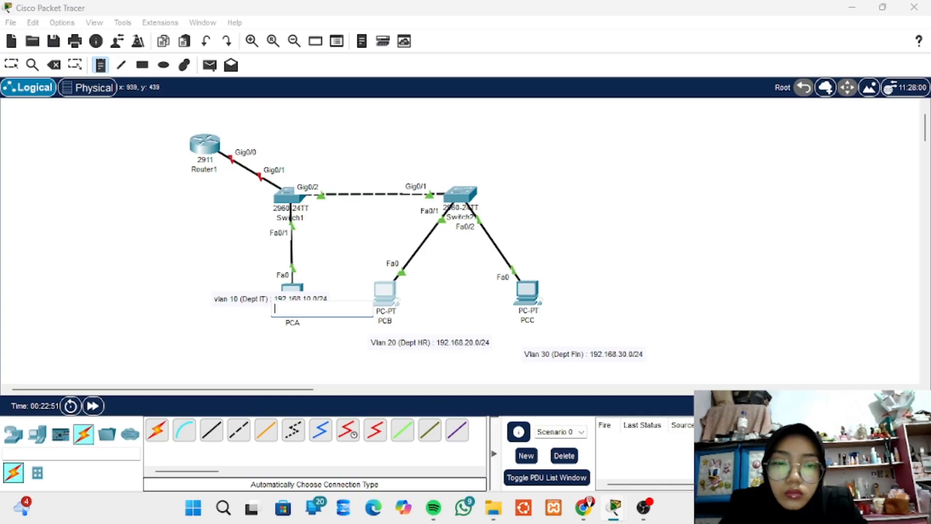
- Discard the extra empty note and leave the note-placing tool
key(BackSpace)
key(BackSpace)
key(BackSpace)
key(BackSpace)
key(BackSpace)
key(BackSpace)
key(BackSpace)
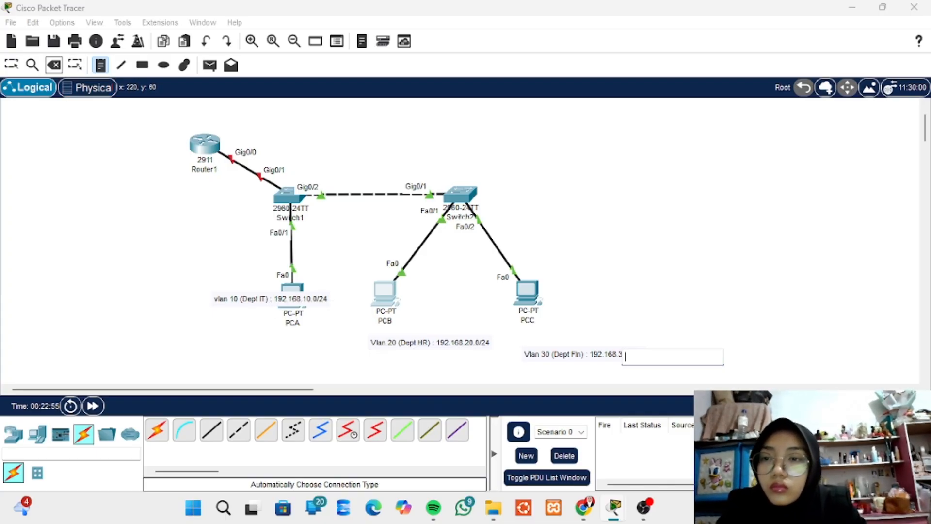
key(Escape)
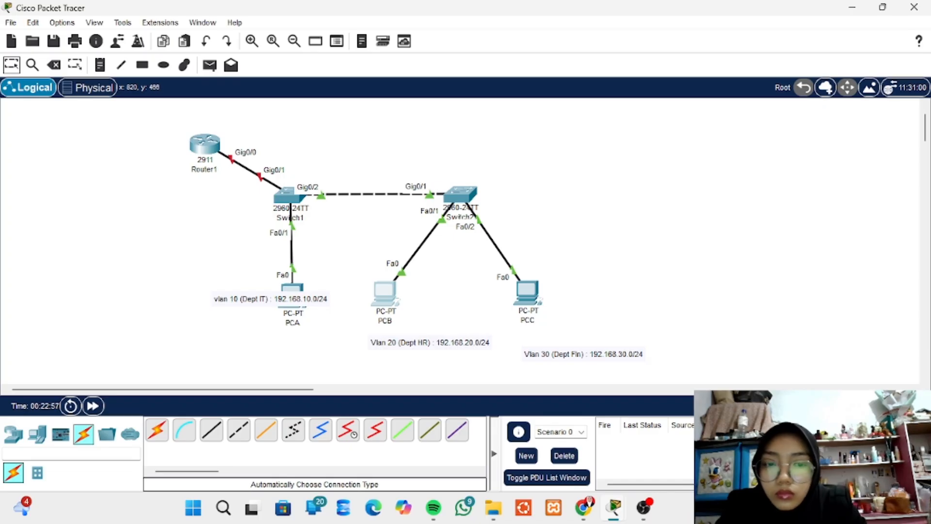
- Move the VLAN 20 note beside PCB, and shift PCC farther right with the VLAN 30 note beside it
drag(583, 354, 605, 319)
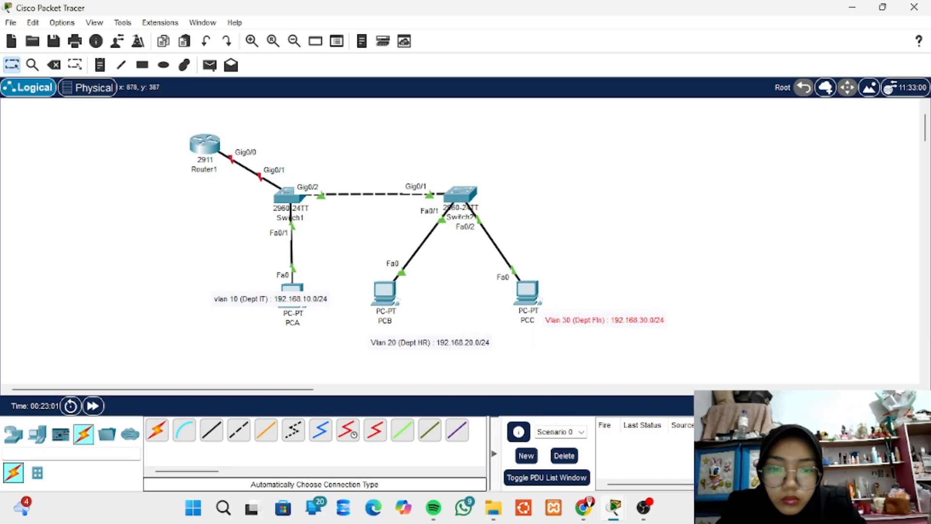
drag(429, 343, 457, 317)
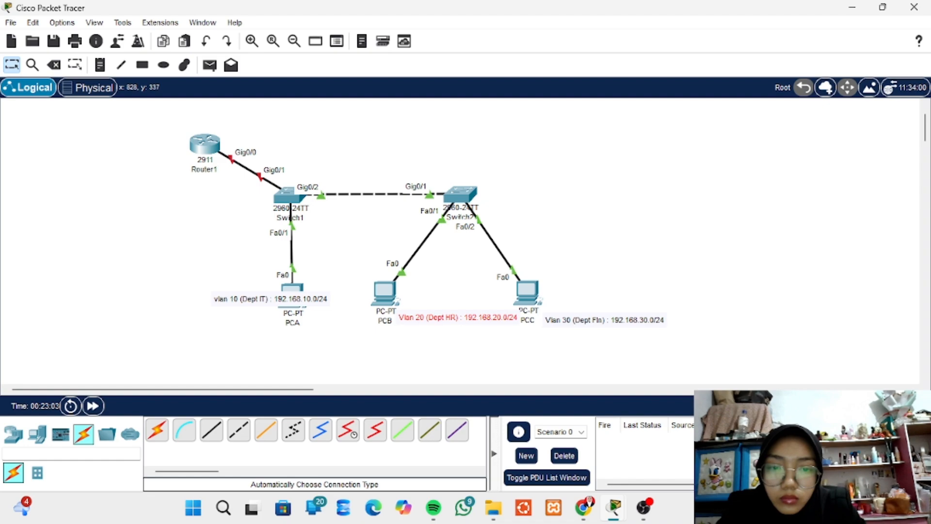
drag(528, 291, 578, 286)
drag(605, 319, 667, 306)
- Nudge the VLAN 20 note so that it sits just right of PCB's name without changing its text
double_click(437, 318)
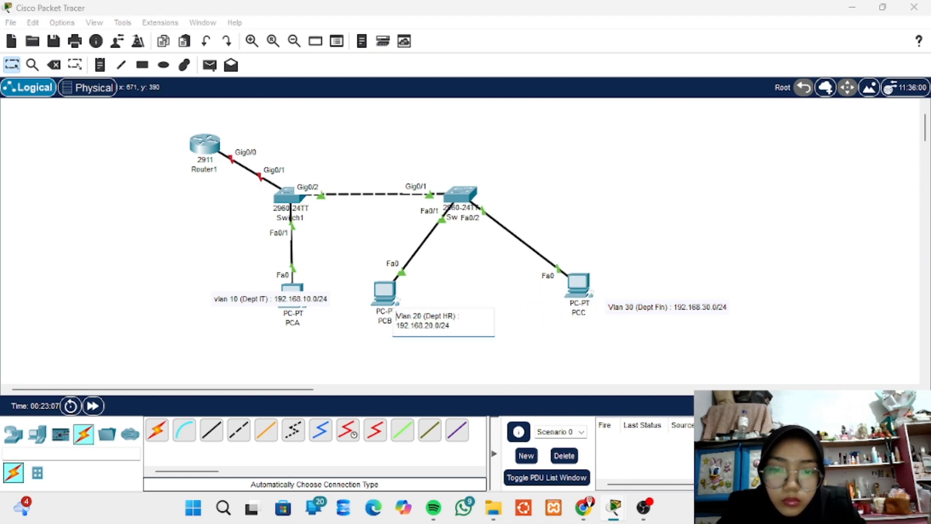
click(466, 354)
mouse_move(466, 312)
mouse_down()
mouse_move(466, 294)
mouse_move(462, 319)
mouse_up()
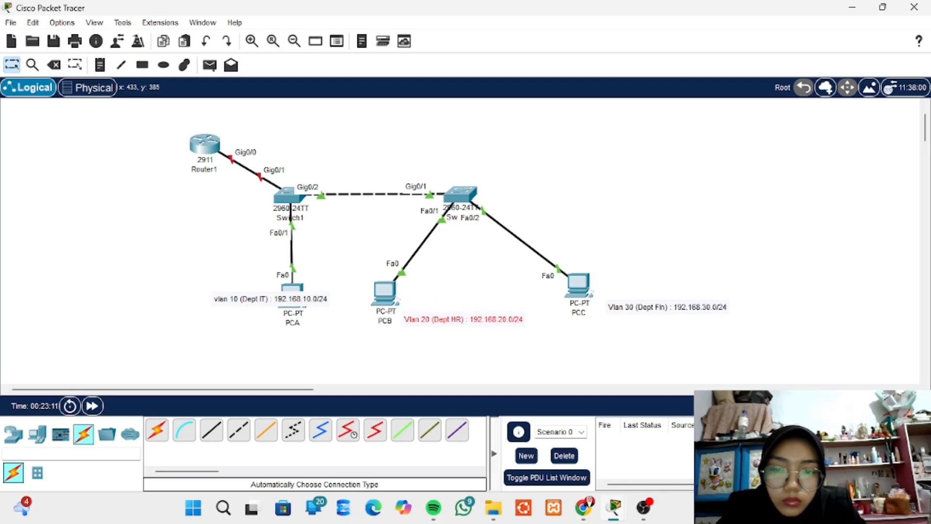
- Move PCA left until it is roughly below Router1 and place the VLAN 10 note just right of its name
drag(293, 287, 192, 321)
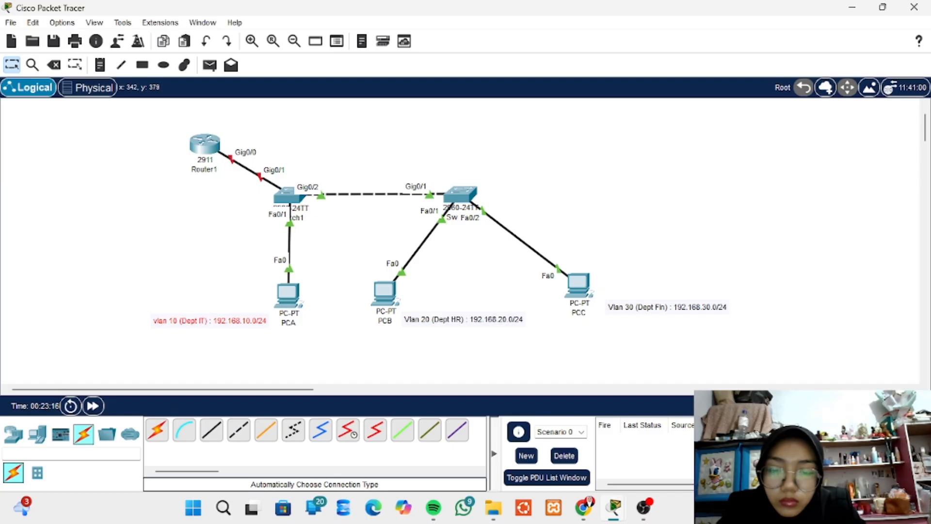
drag(192, 320, 308, 348)
drag(289, 293, 200, 300)
drag(311, 349, 255, 324)
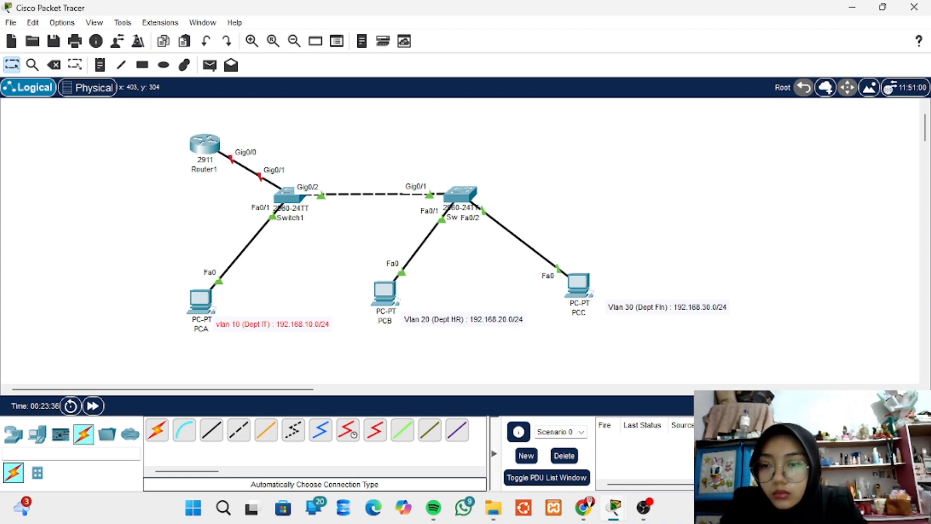
- Edit PCA's VLAN 10 note: insert "ip :" before the subnet and add a second line "Gateway: 192.168.10.1"
double_click(242, 324)
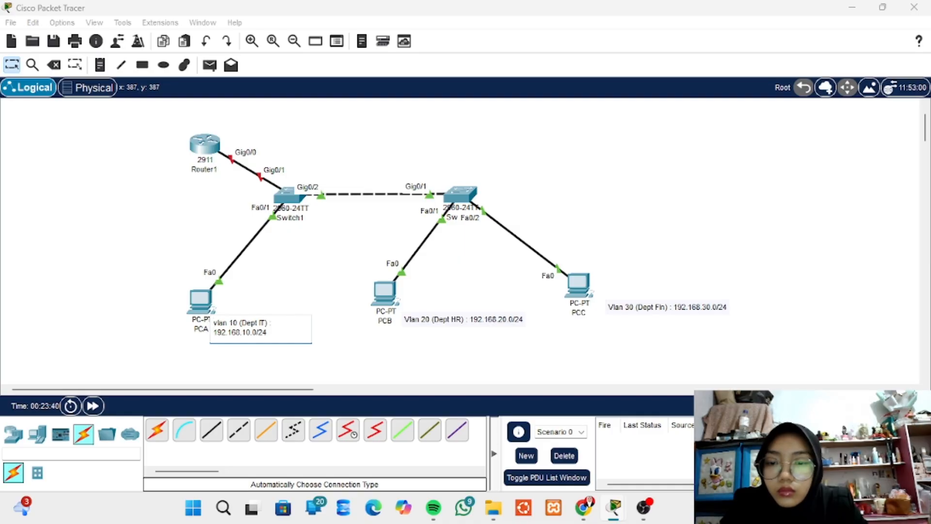
text(ip :)
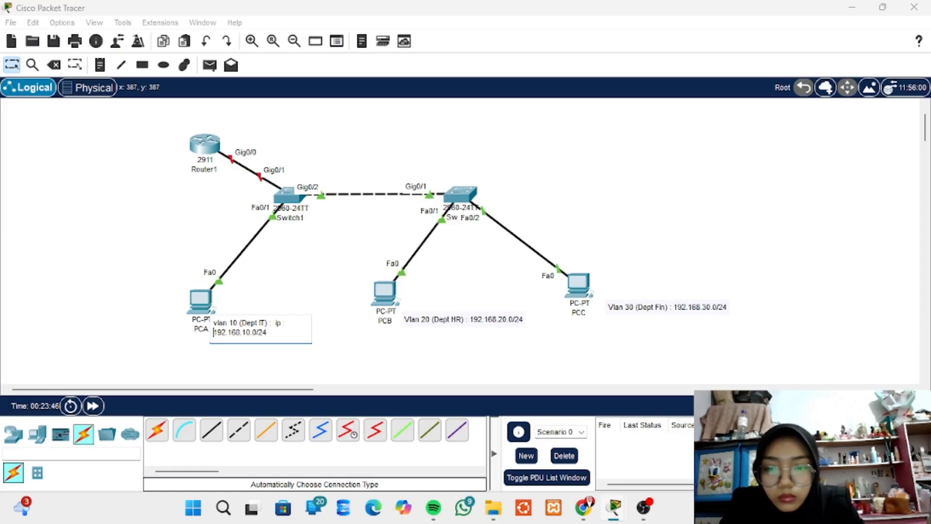
click(267, 333)
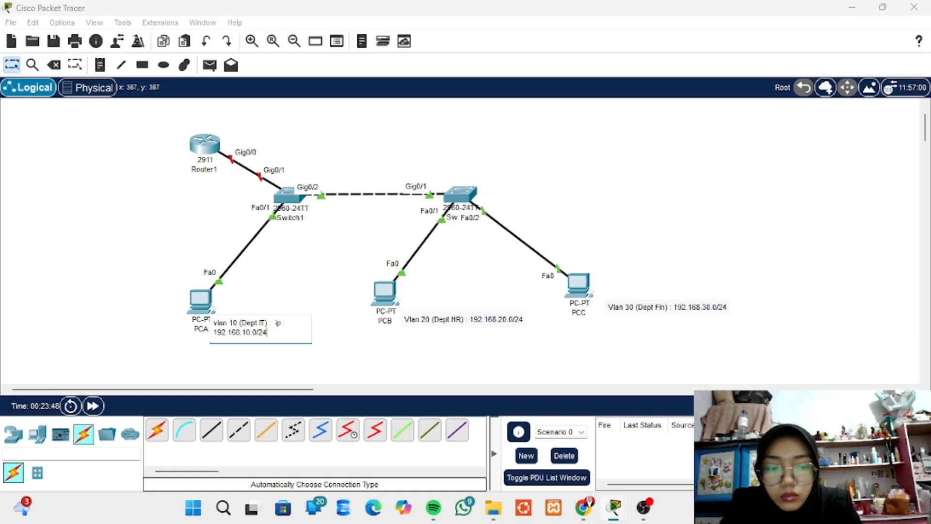
key(Return)
text(Ga)
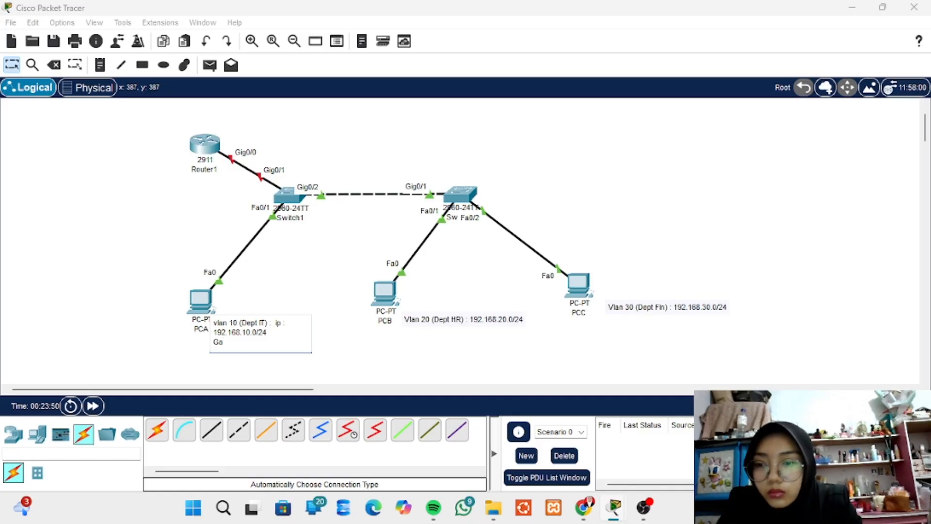
text(teway)
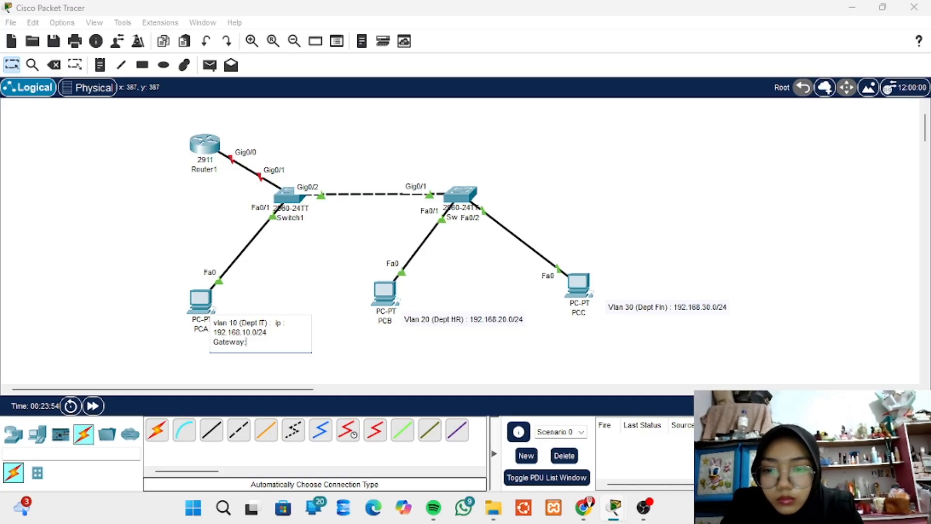
text(: 1)
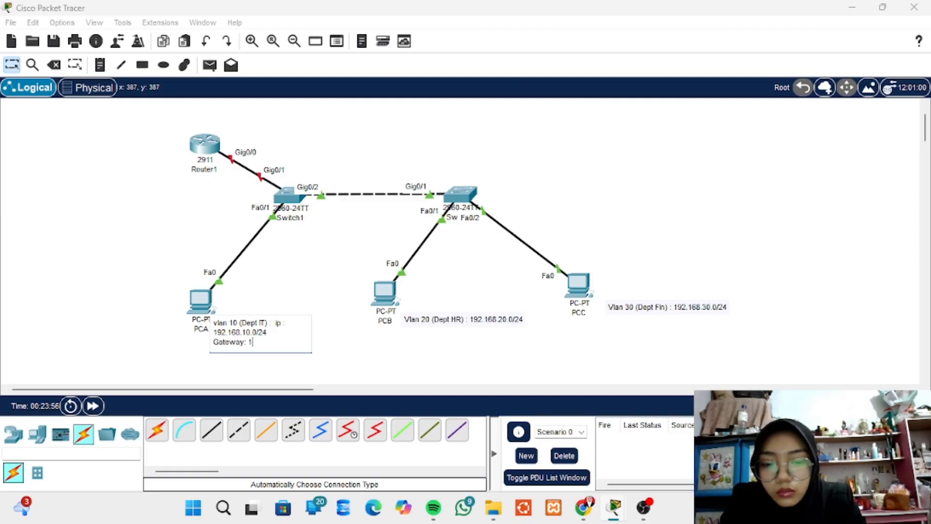
text(92.1)
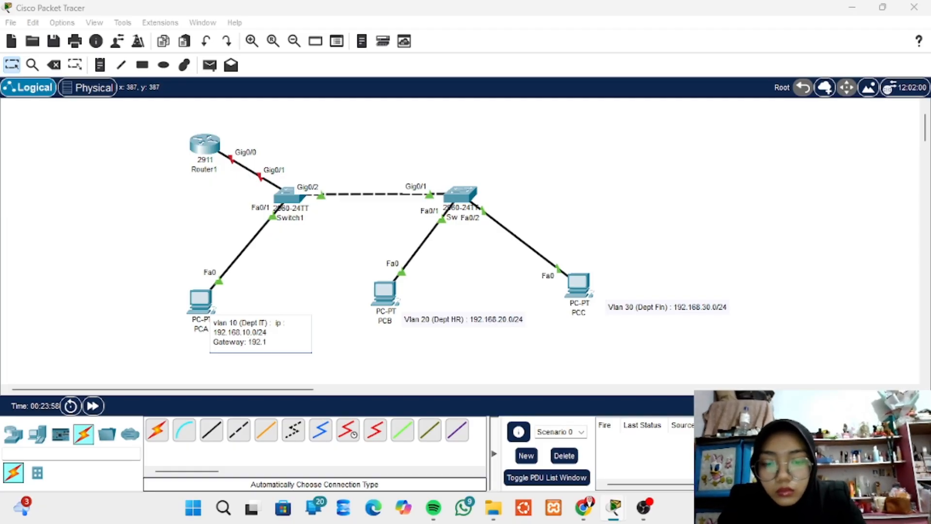
text(68.)
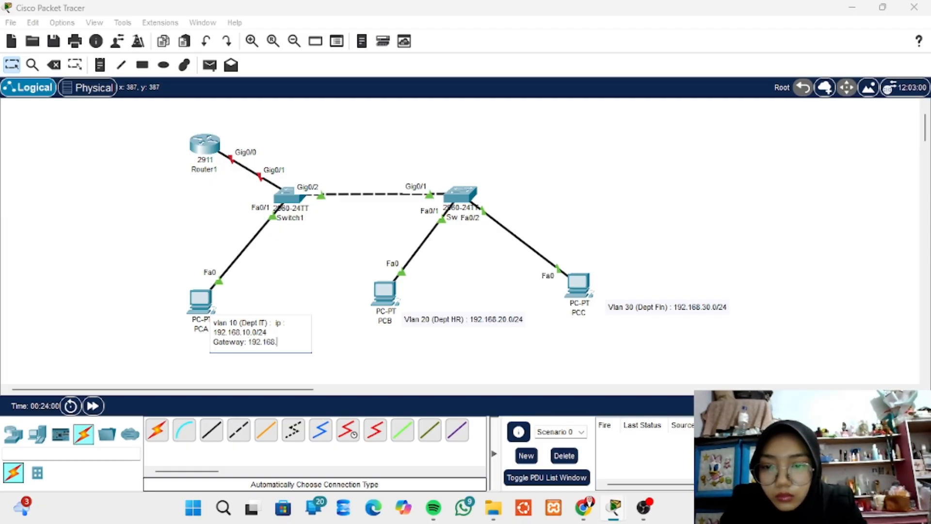
text(10.1)
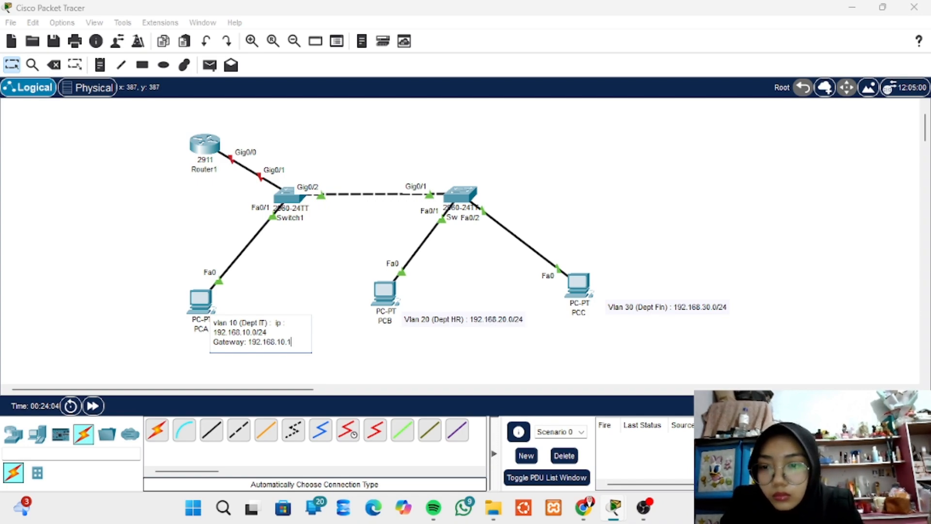
- Edit PCB's VLAN 20 note: insert "ip:" before the subnet and add a second line "Gateway: 192.168.20.1"
click(436, 320)
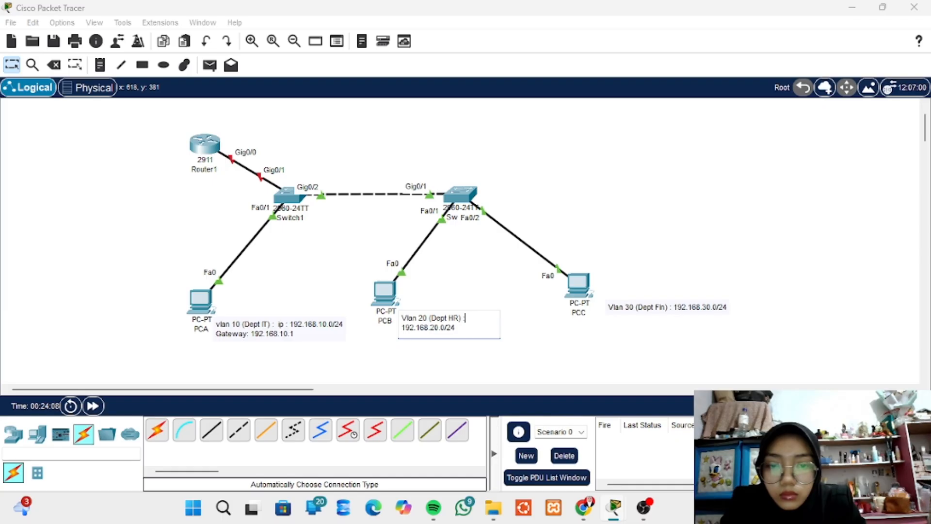
text(ip:)
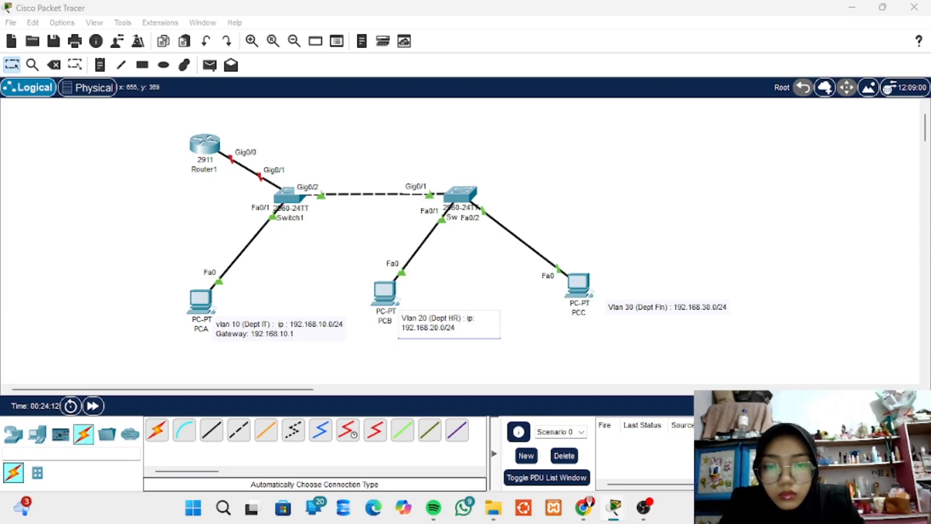
key(Down)
key(Return)
text(Gateway)
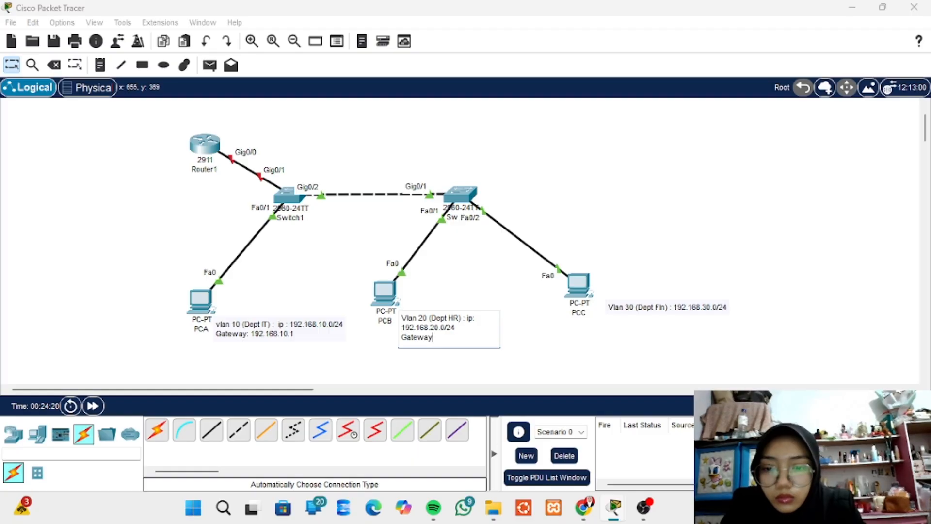
text(10)
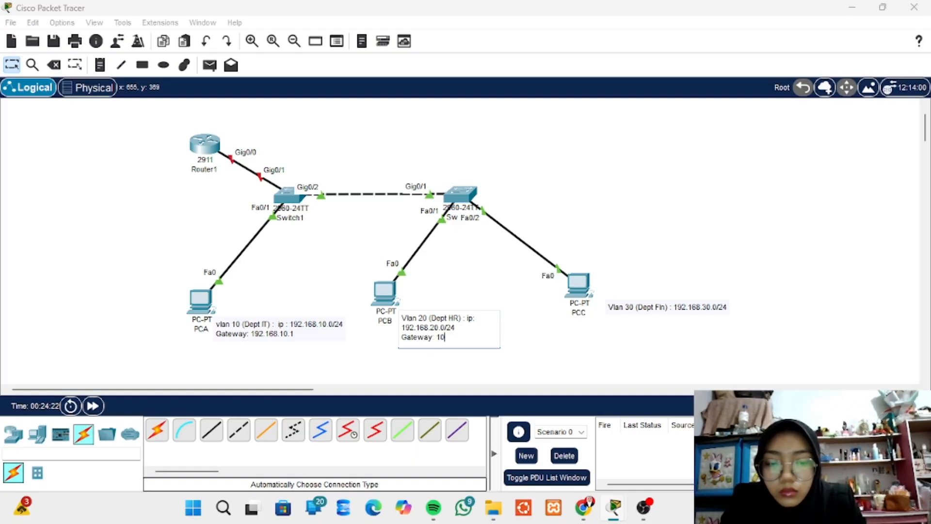
key(BackSpace)
text(92.168)
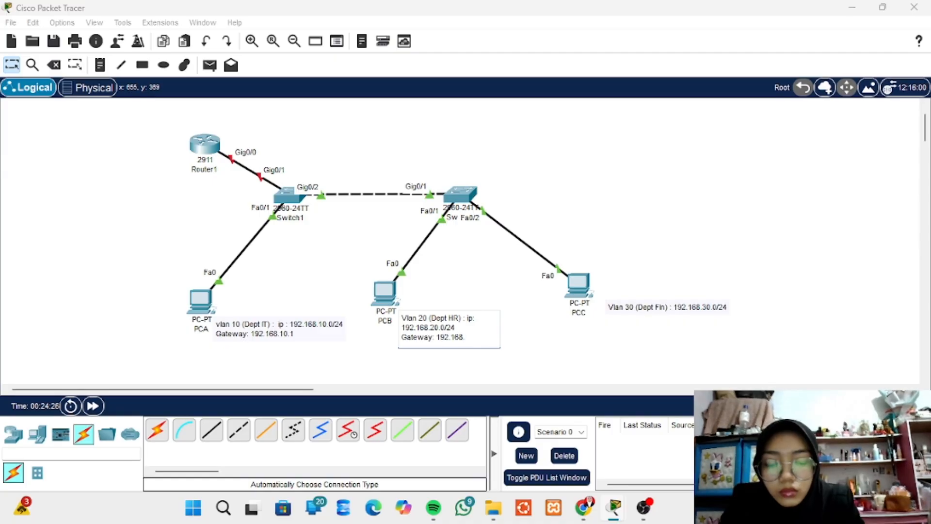
text(.20.1)
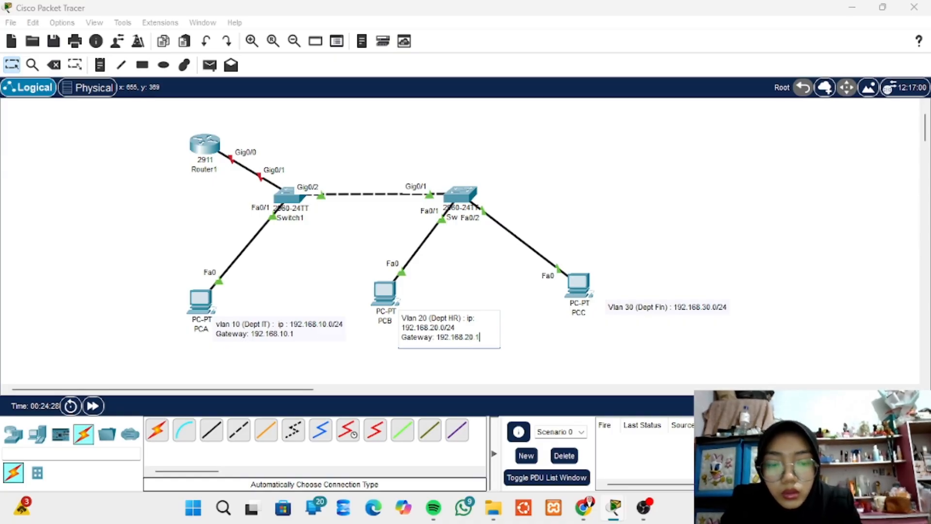
- Edit PCC's VLAN 30 note: insert "ip:" before the subnet and add a second line "Gateway: 192.168.30.1"
click(631, 307)
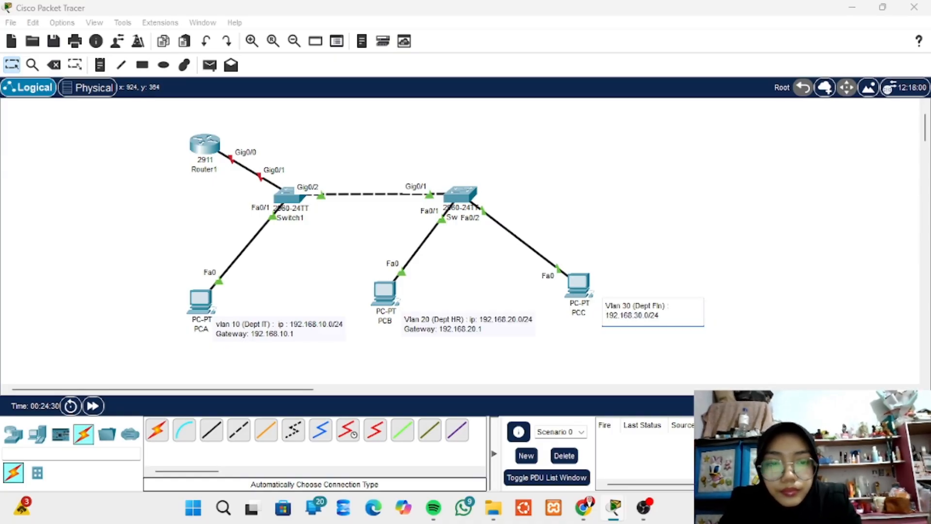
key(Return)
text(Gat)
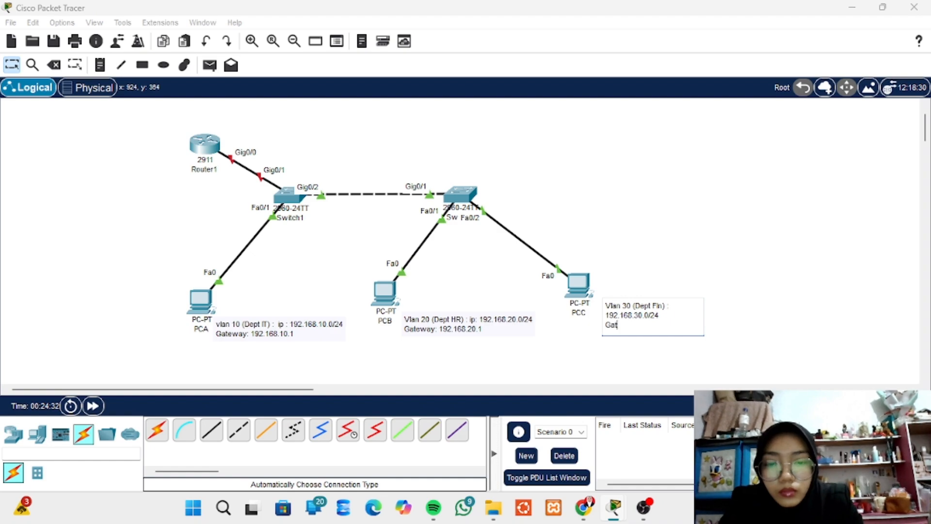
text(eway)
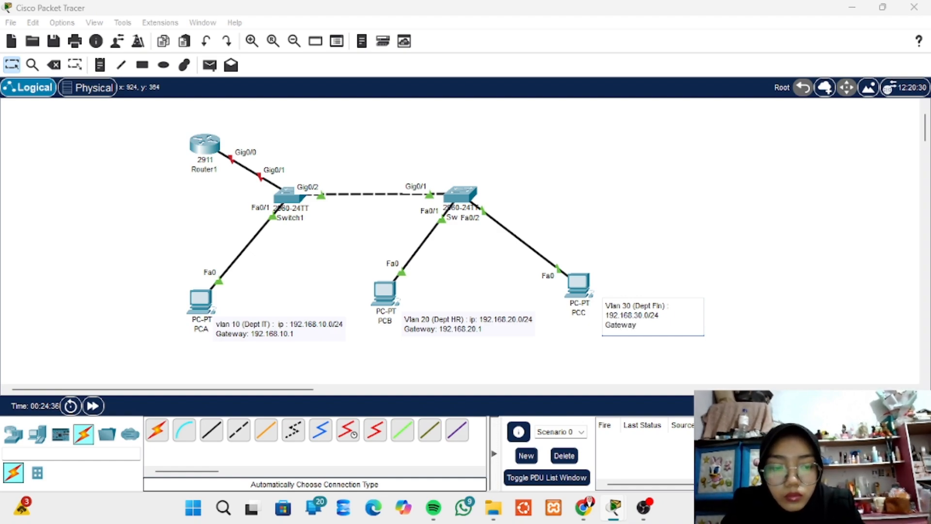
text(:)
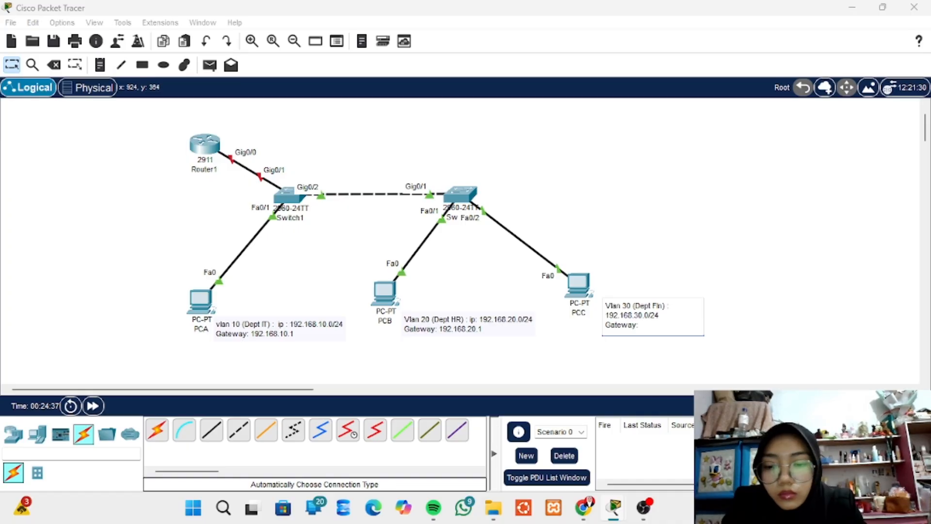
text( 192.168)
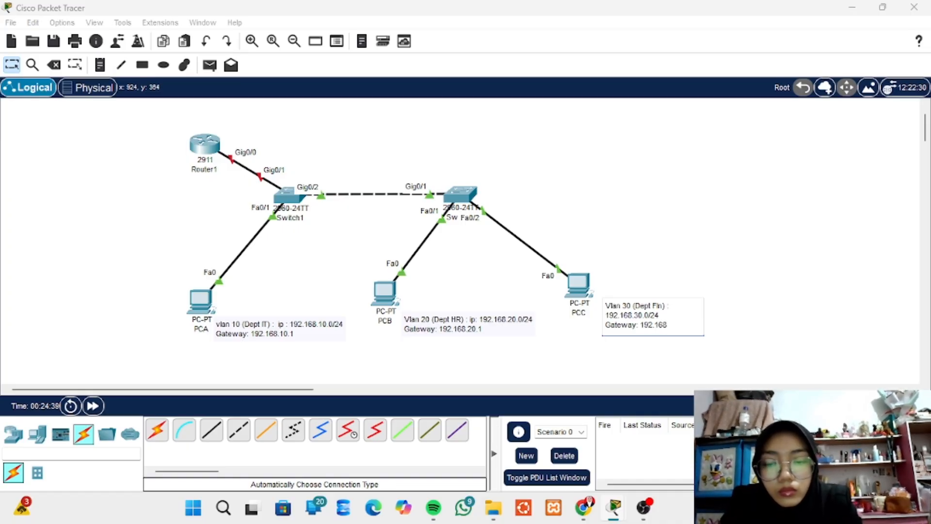
text(.30.1)
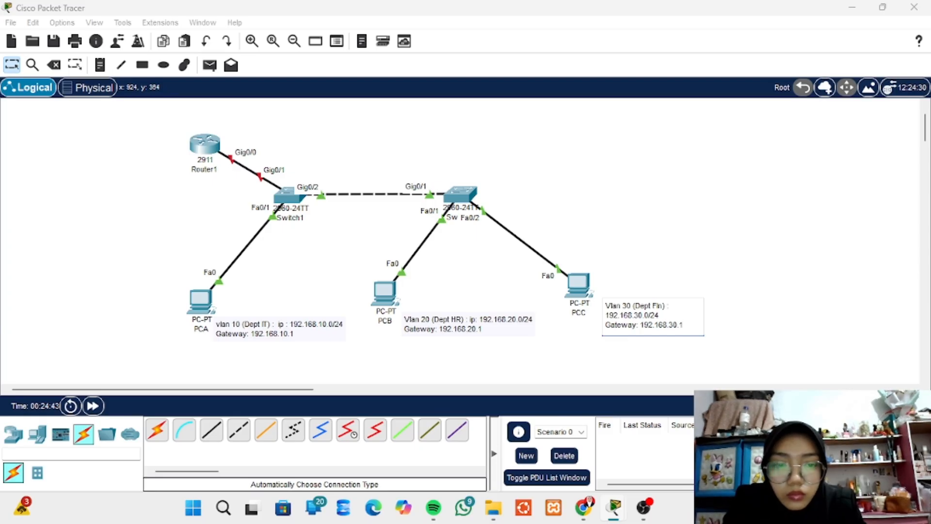
click(671, 306)
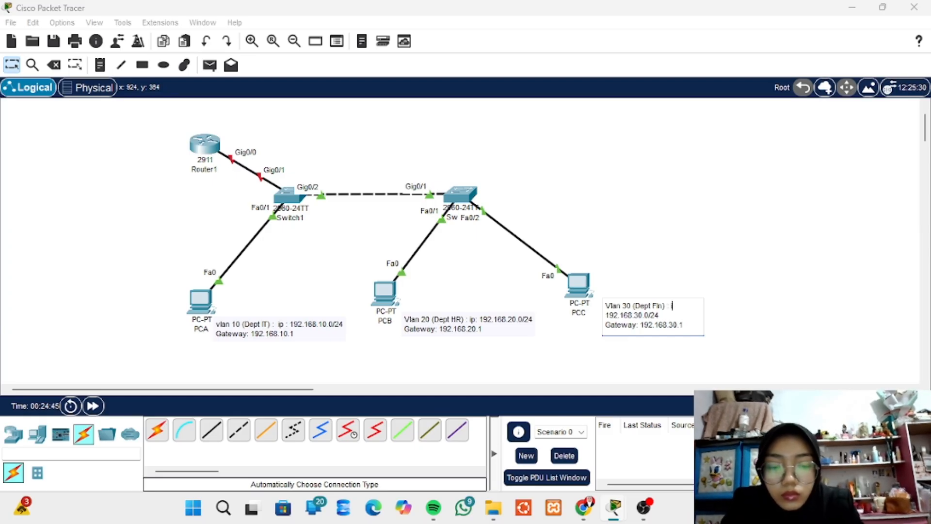
text(ip:)
key(Delete)
click(773, 282)
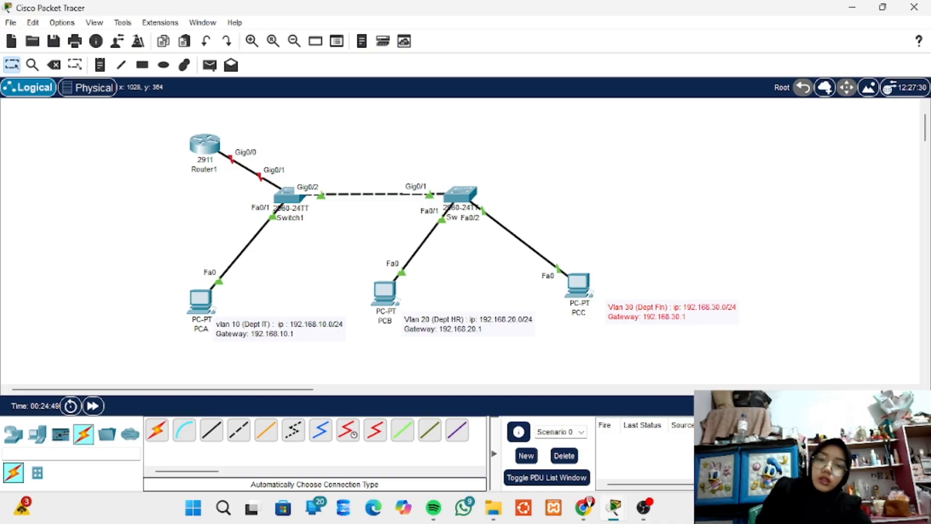
- Tidy the layout by moving the switch above PCB and PCC slightly right and nudging PCC and PCA's VLAN 10 note
mouse_move(578, 284)
mouse_down()
mouse_move(580, 294)
mouse_move(580, 285)
mouse_up()
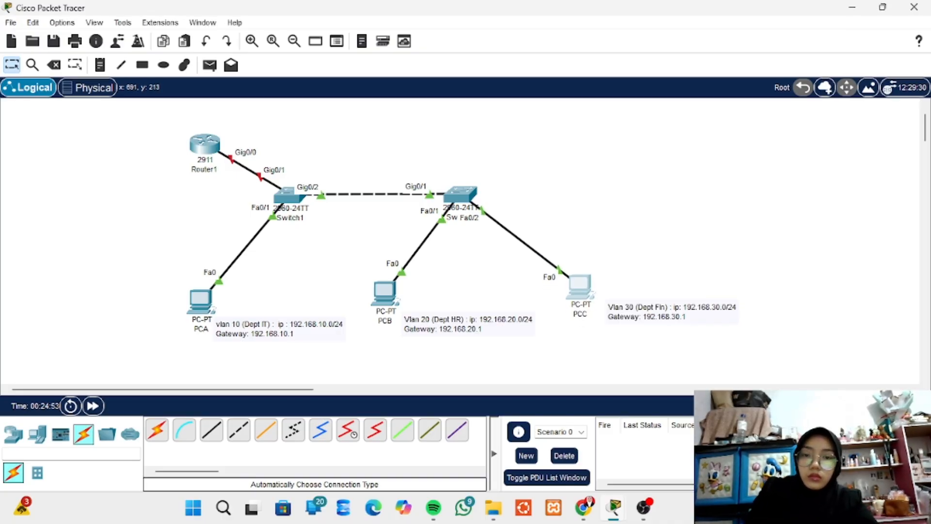
drag(460, 194, 477, 196)
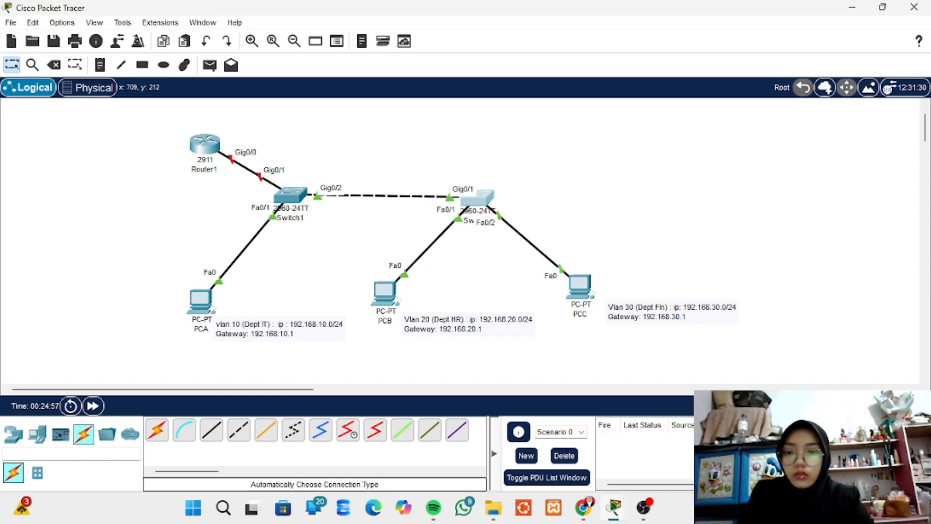
click(282, 328)
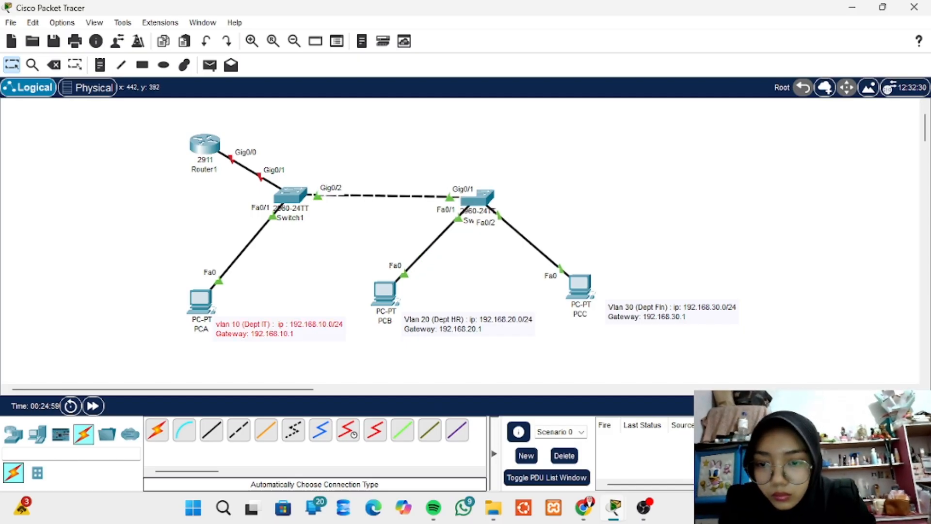
drag(268, 335, 271, 334)
click(607, 239)
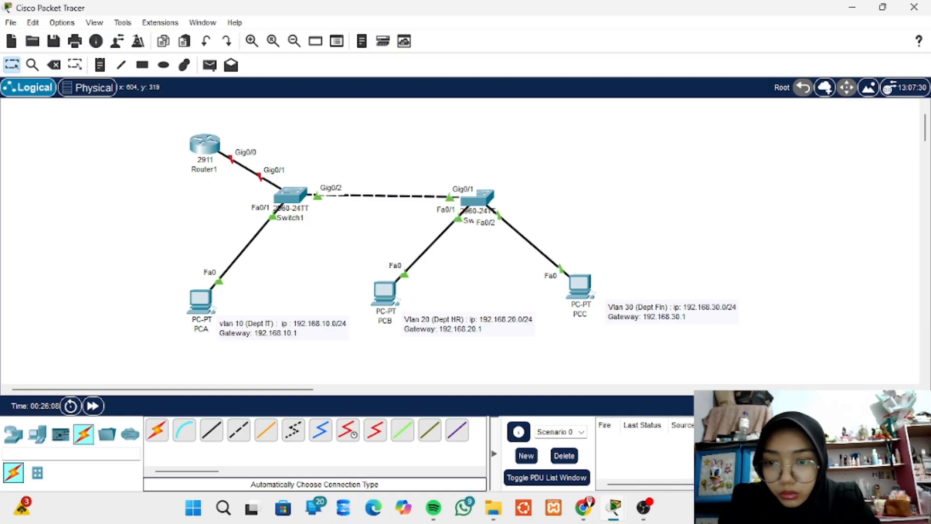
- Open Switch1's command line, enter privileged mode with "enable", and move its window clear of Switch1 in the topology
mouse_move(290, 196)
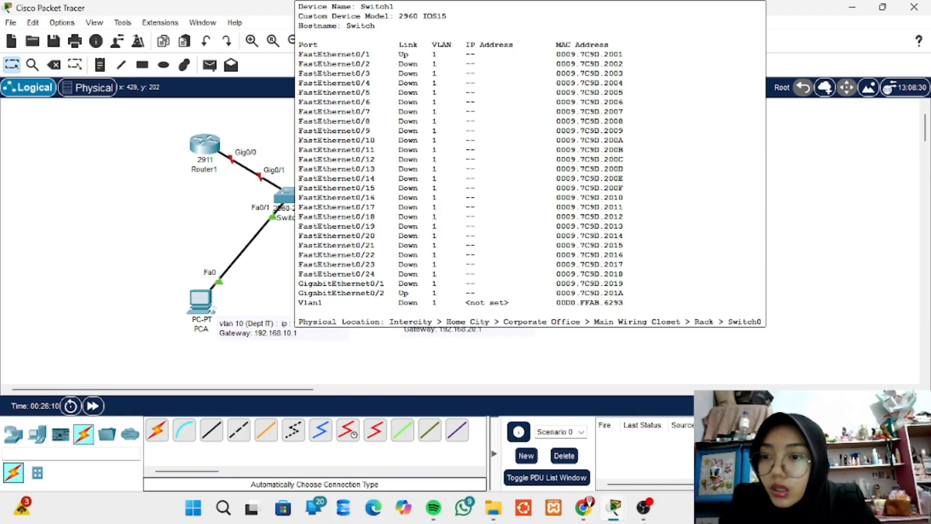
click(290, 196)
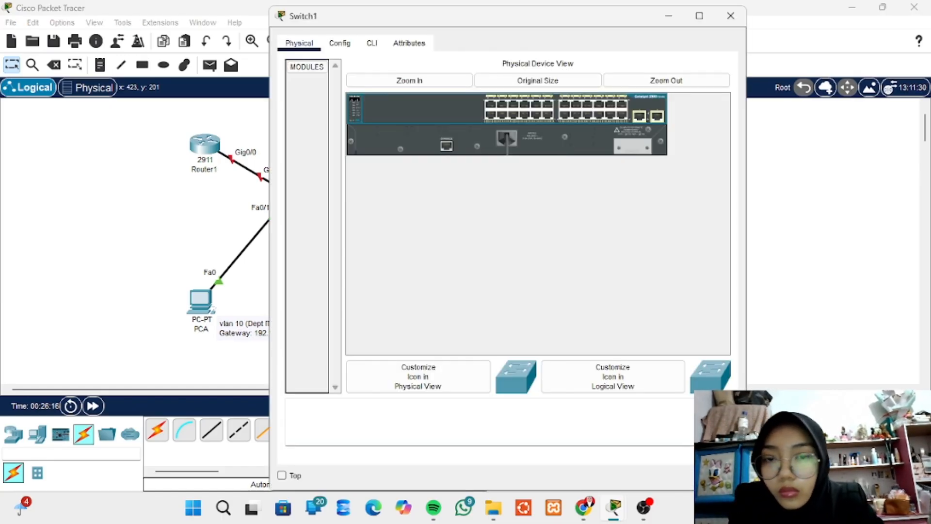
click(372, 43)
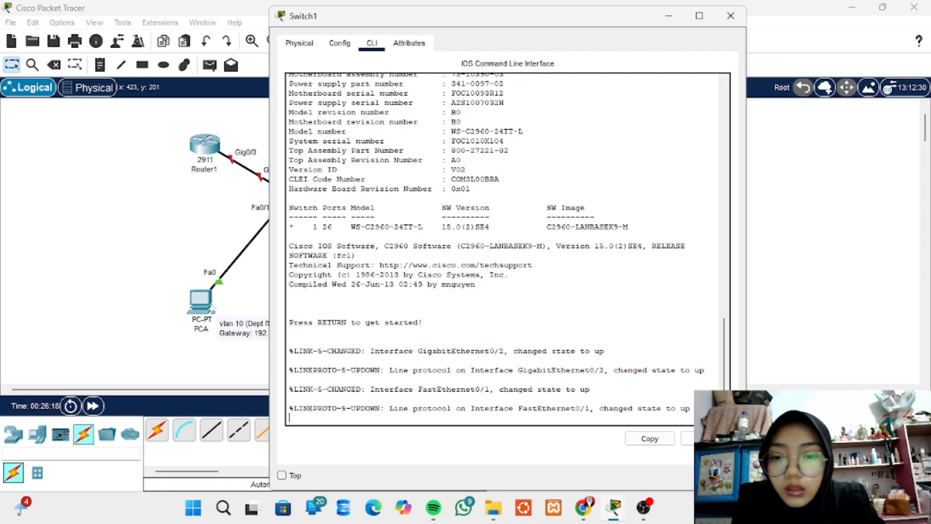
key(Return)
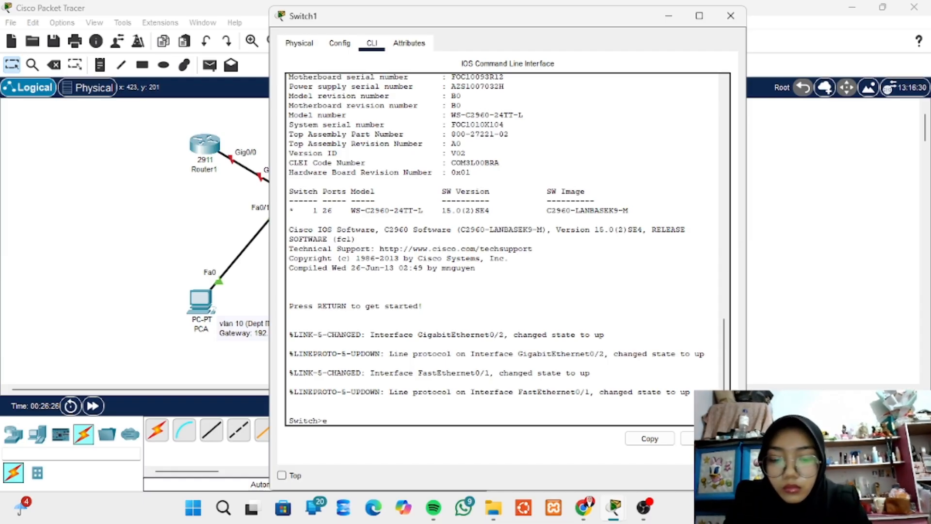
text(enable)
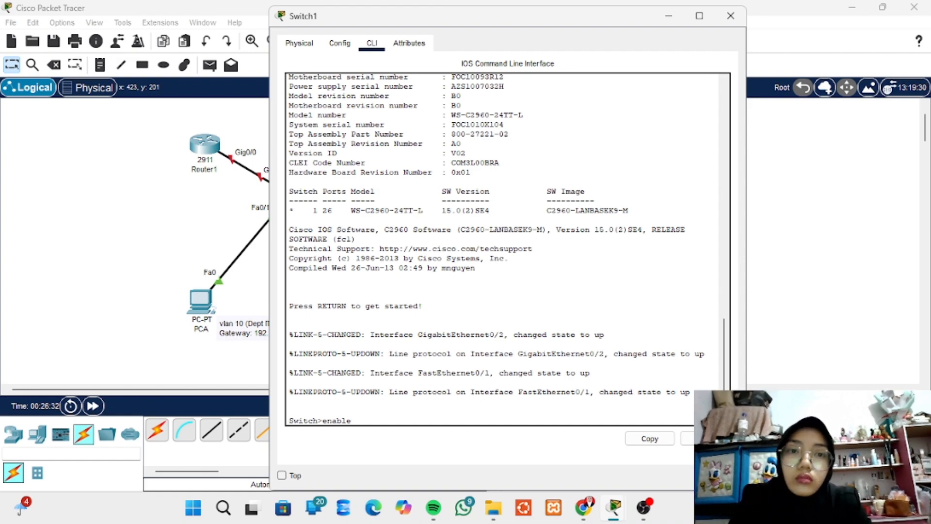
drag(602, 16, 675, 13)
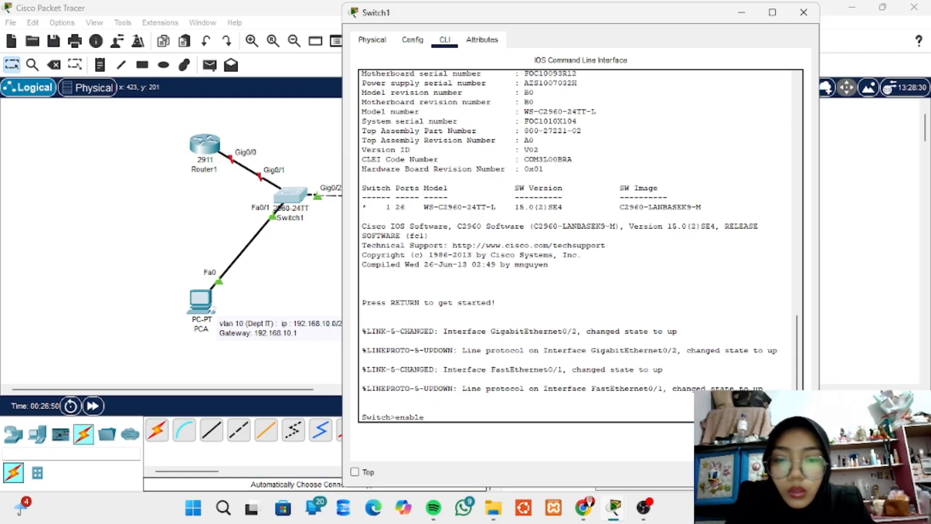
key(Return)
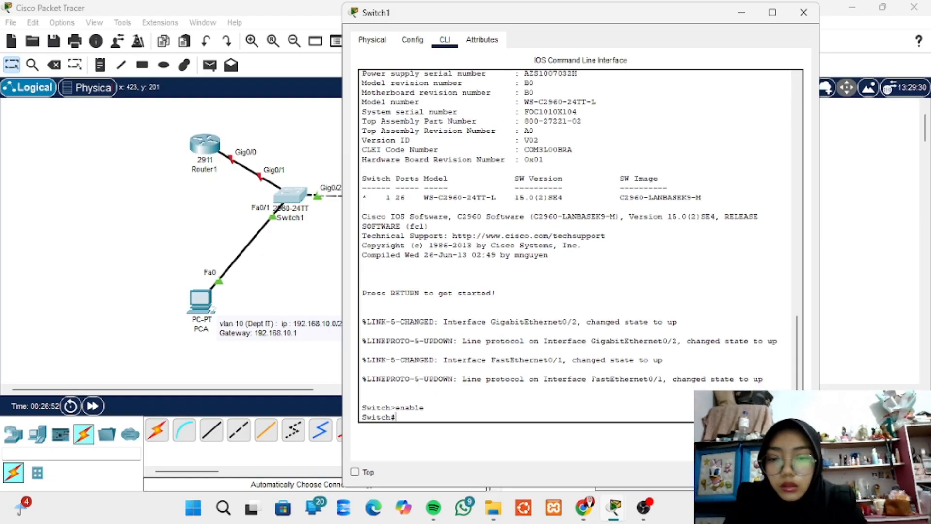
- Enter global configuration mode on Switch1 with "conf t"
text(cont)
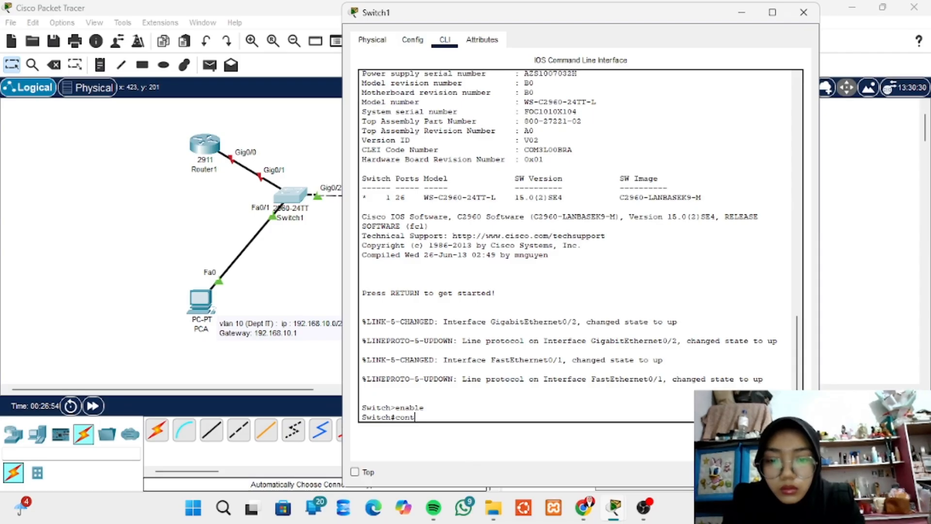
key(BackSpace)
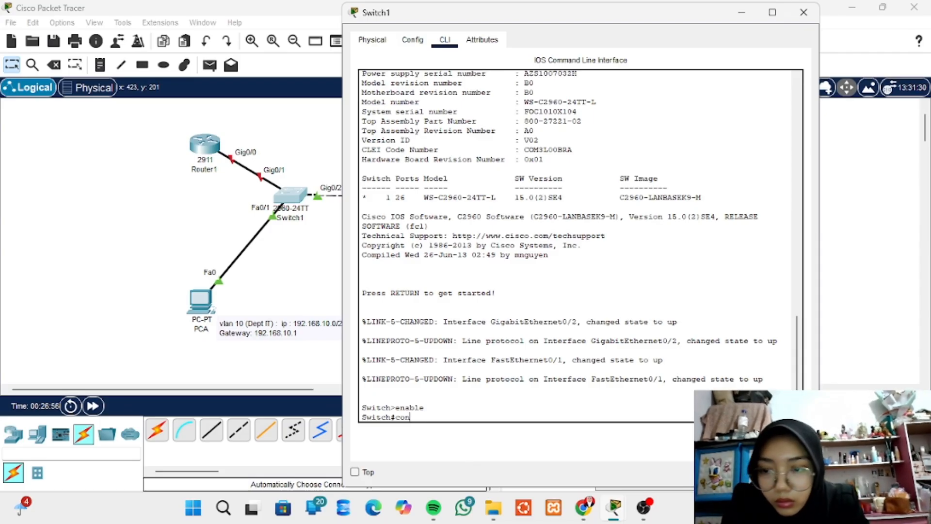
text(f t)
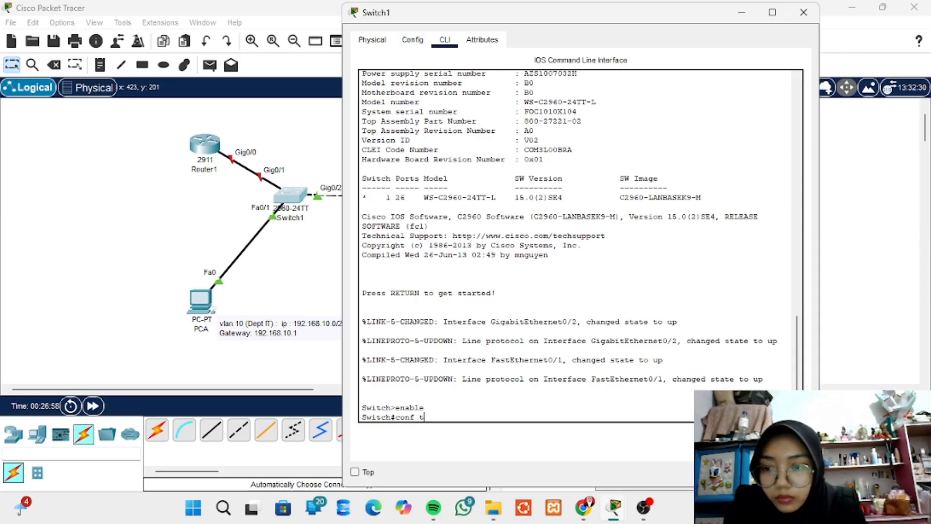
key(Return)
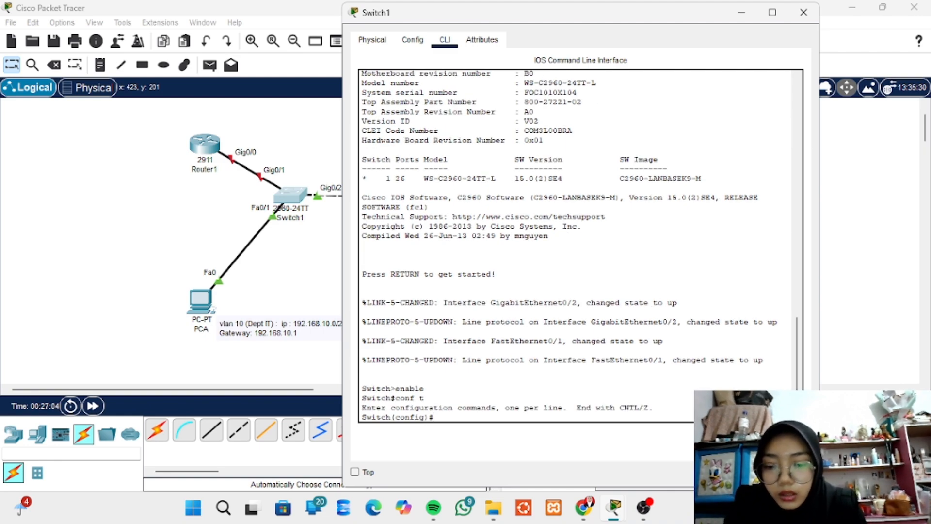
- Create VLAN 10 on Switch1 and name it IT
text(vlan)
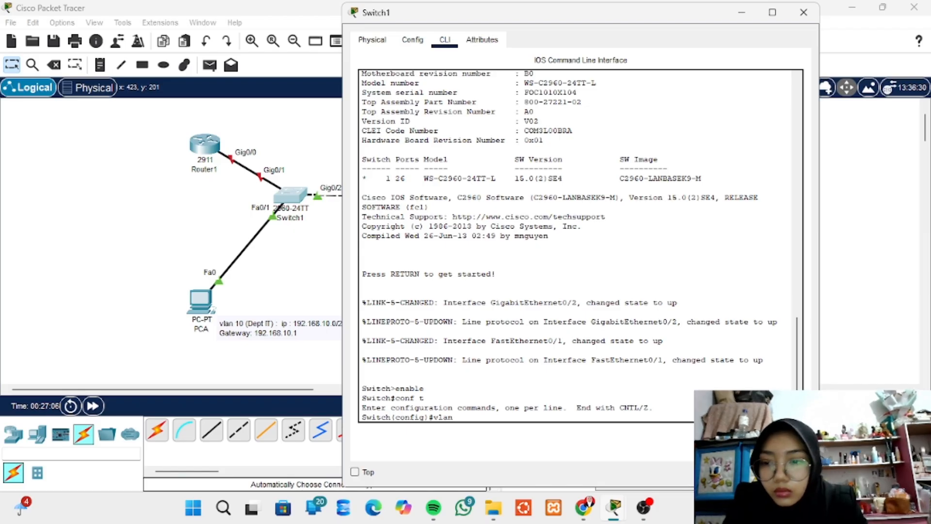
text( 10)
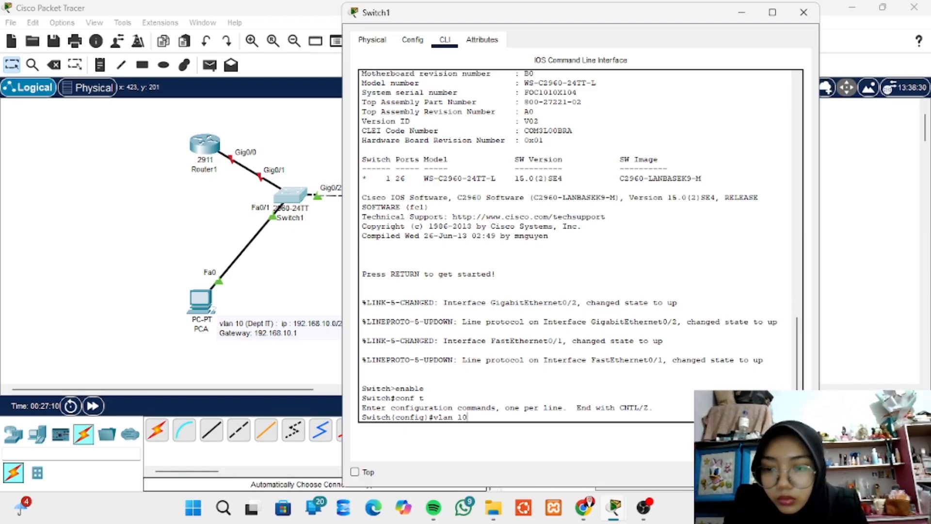
key(Return)
text(name)
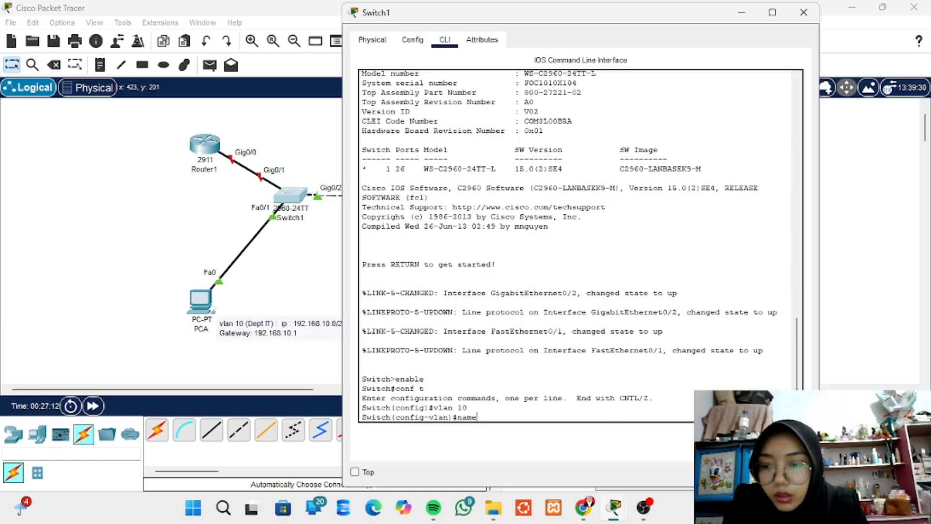
text( IT)
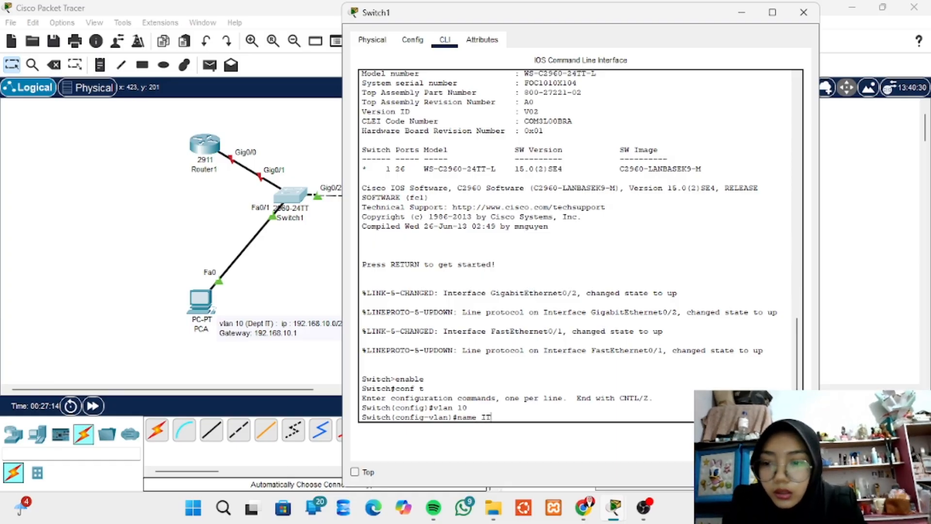
key(Return)
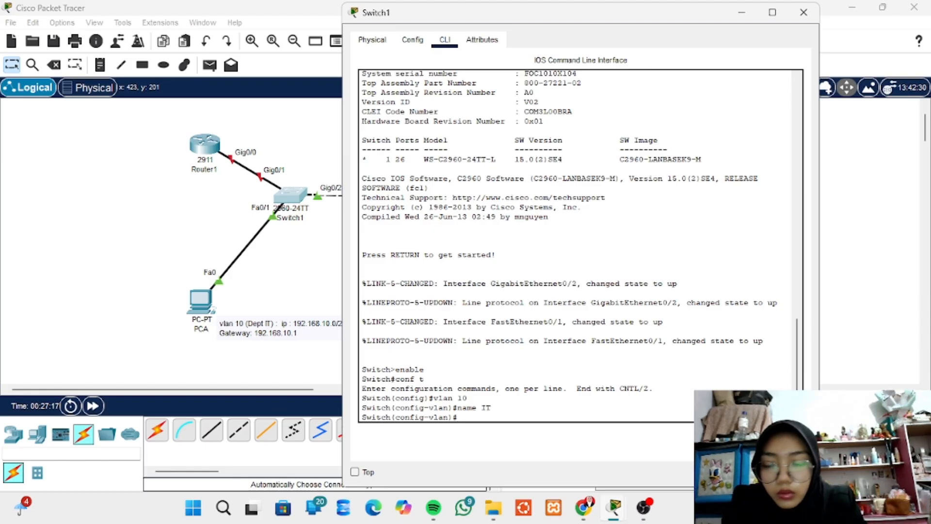
- Create VLAN 20 on Switch1 and name it HR
text(vlan)
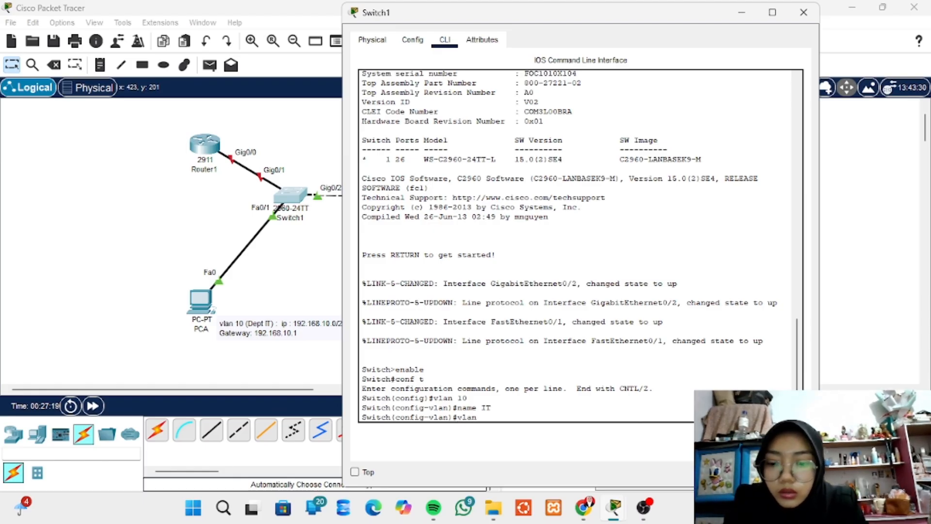
text( 2)
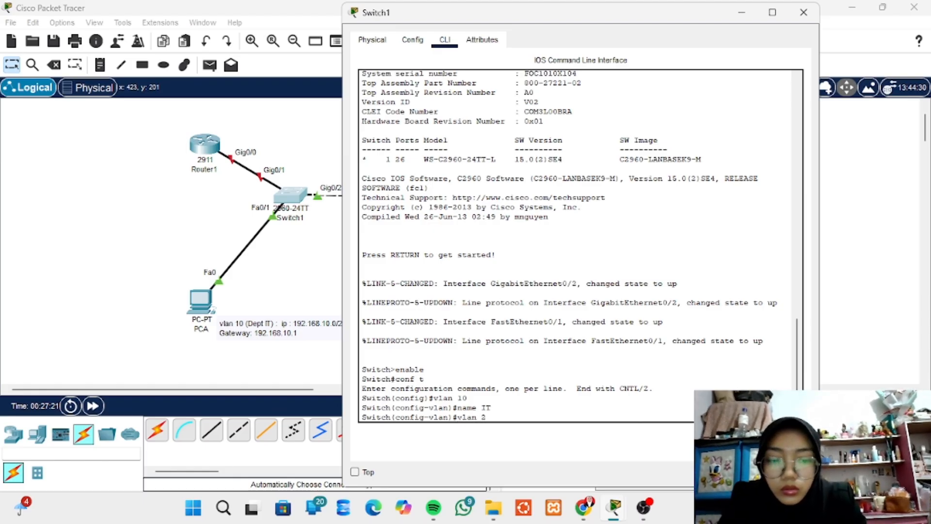
text(0)
key(Return)
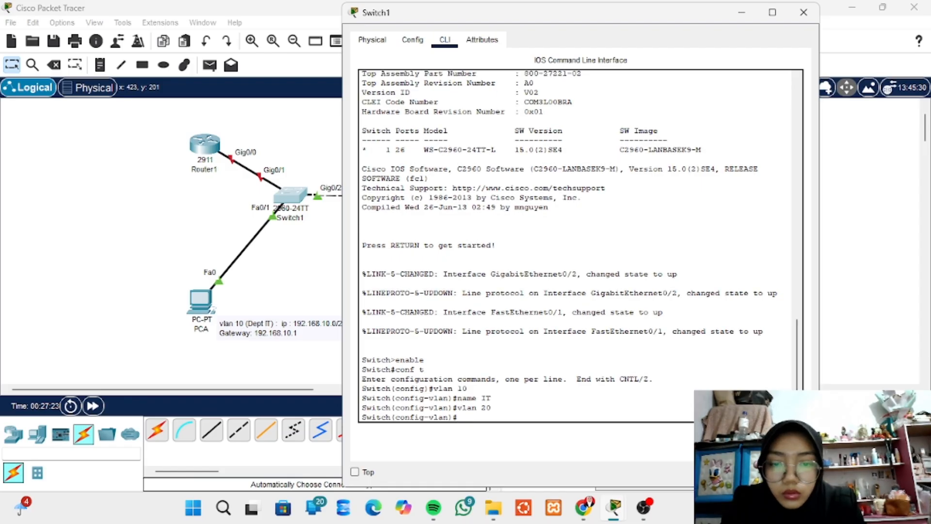
text(nam)
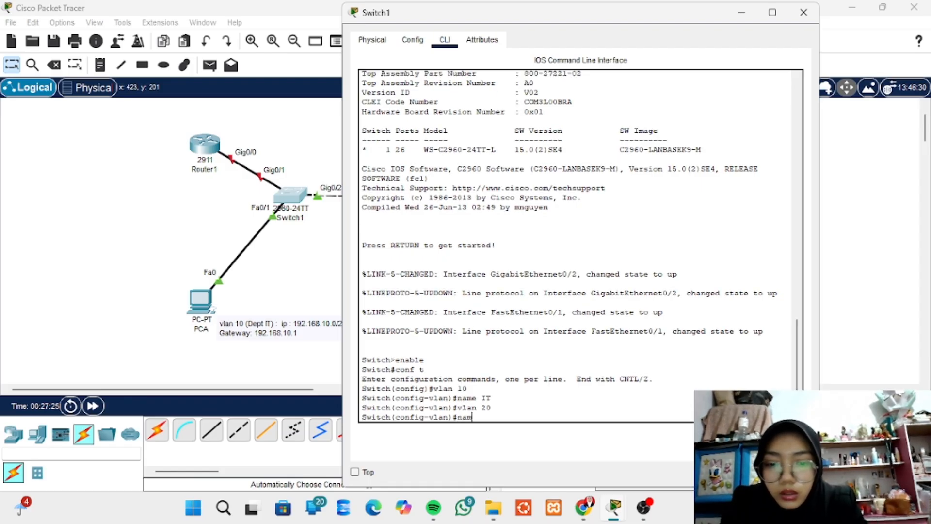
text(e )
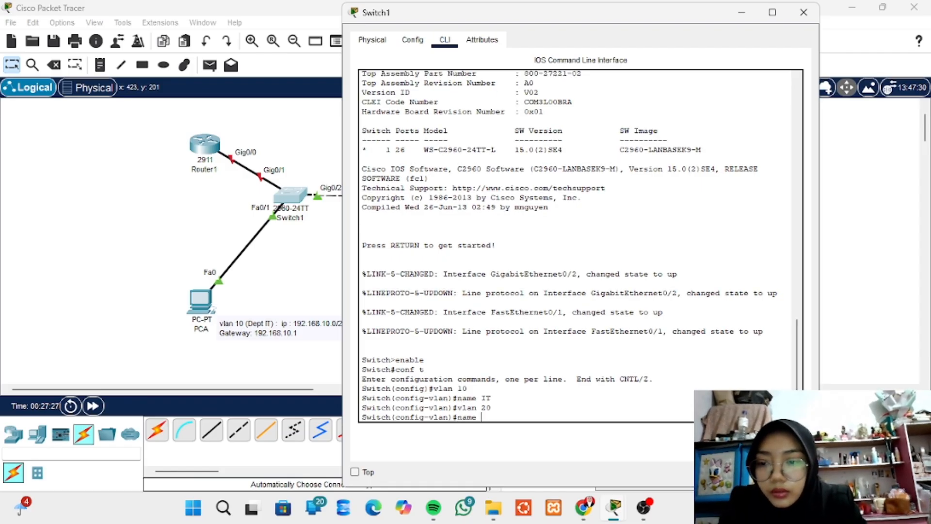
text(HR)
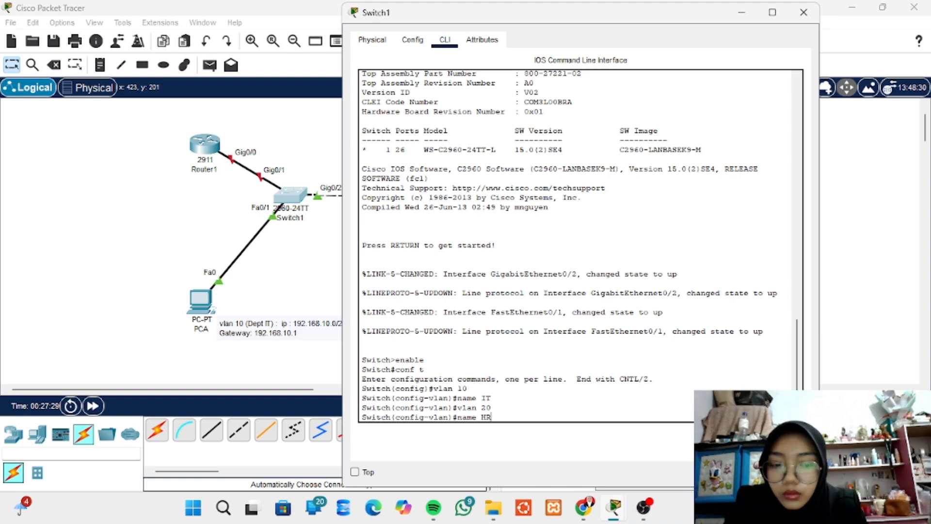
key(Return)
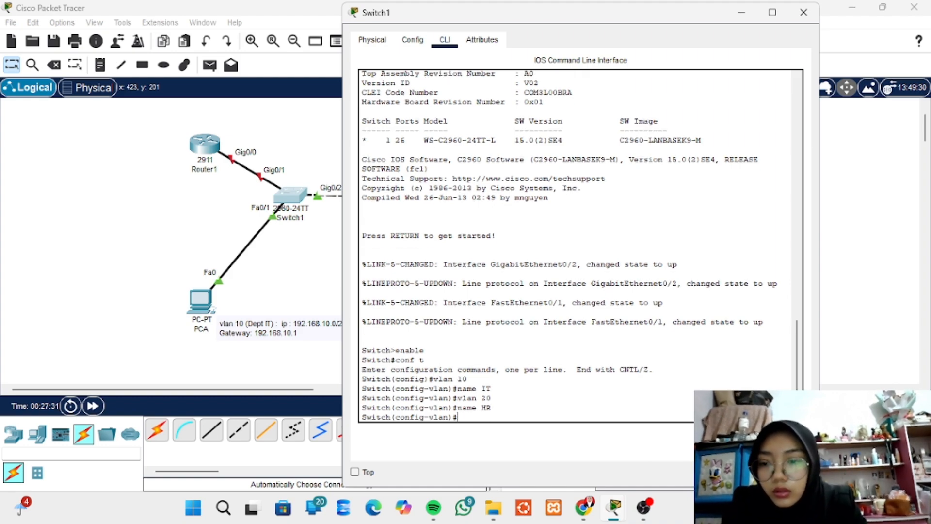
- Create VLAN 30 on Switch1, name it FINANCE, and return to global configuration mode with "exit"
text(vlan)
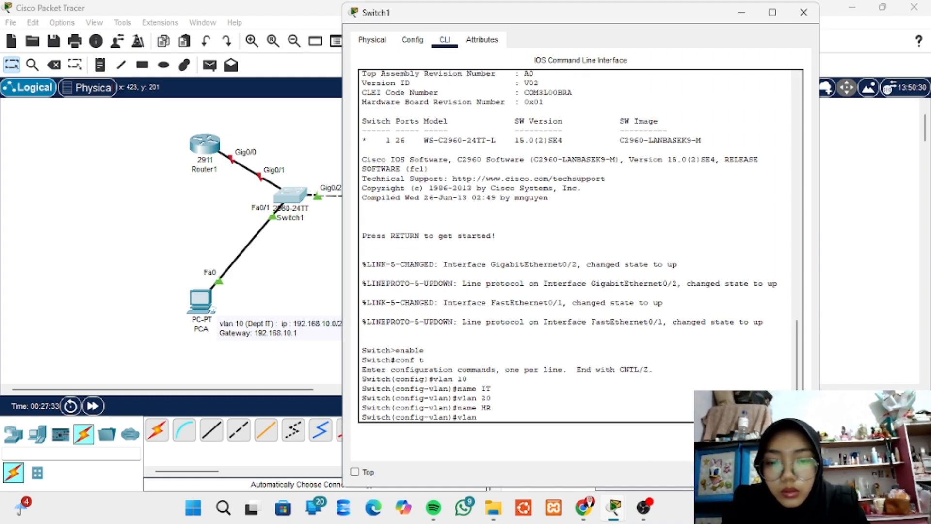
text( 30)
key(Return)
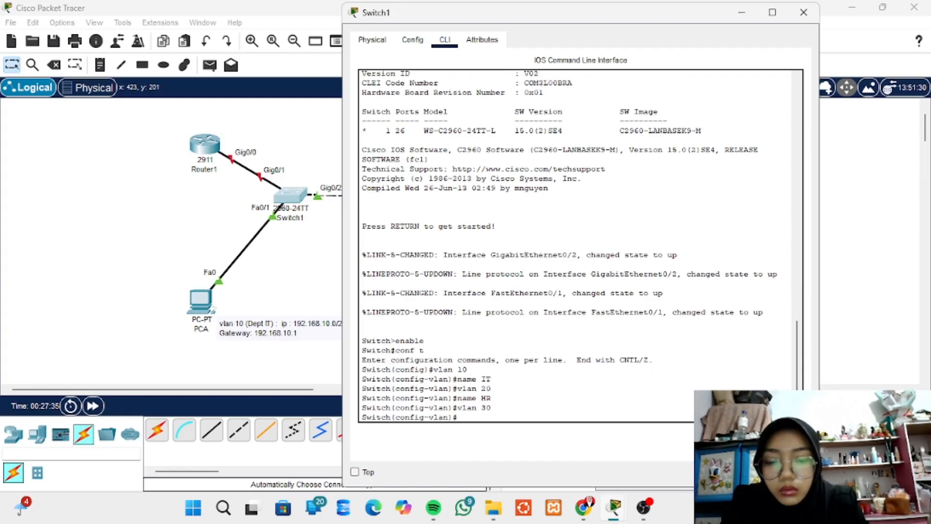
text(name )
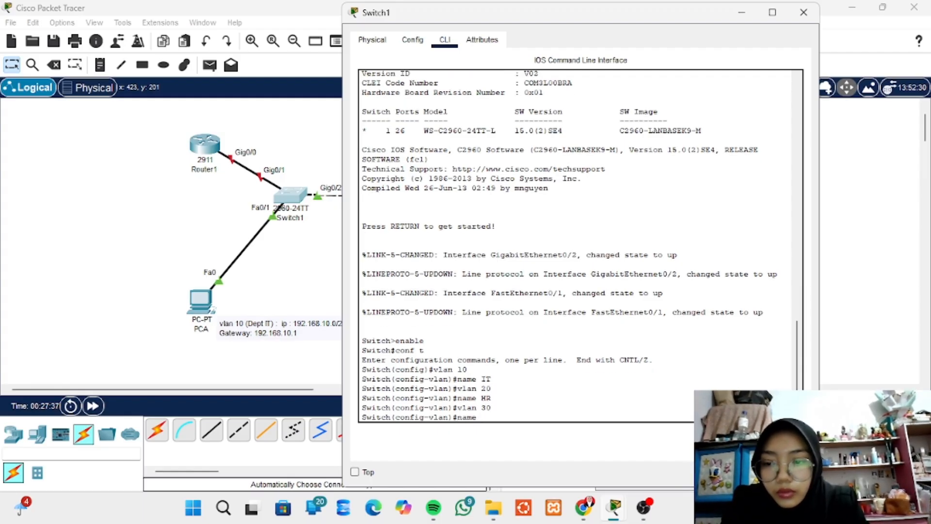
text(FINANCE)
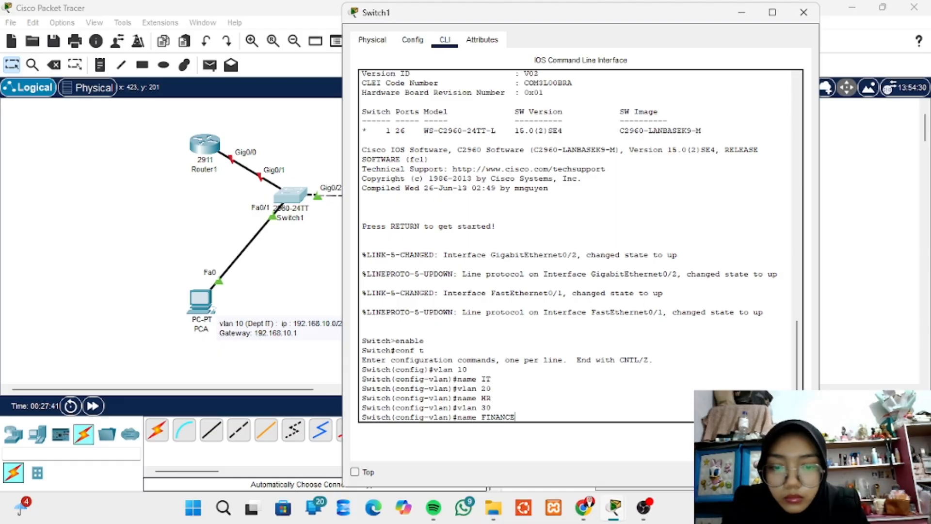
key(Return)
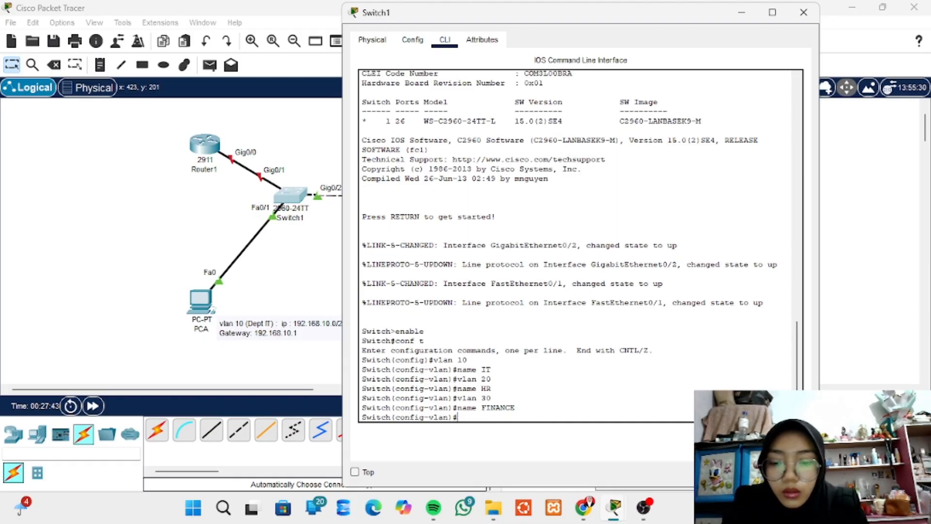
text(exi)
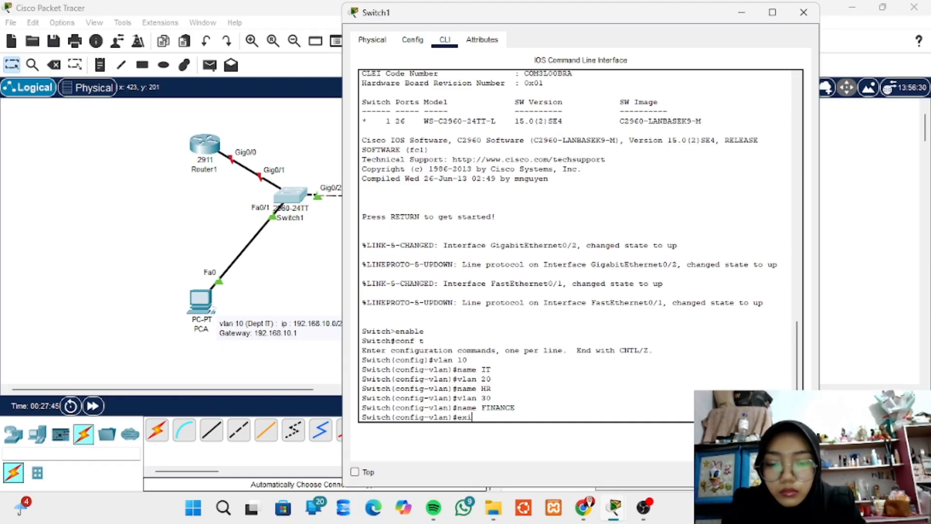
text(t)
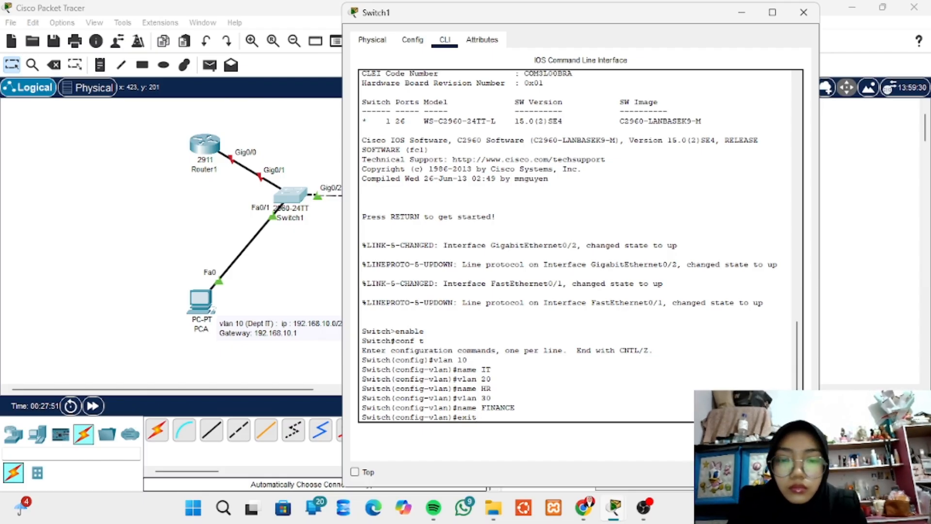
key(Return)
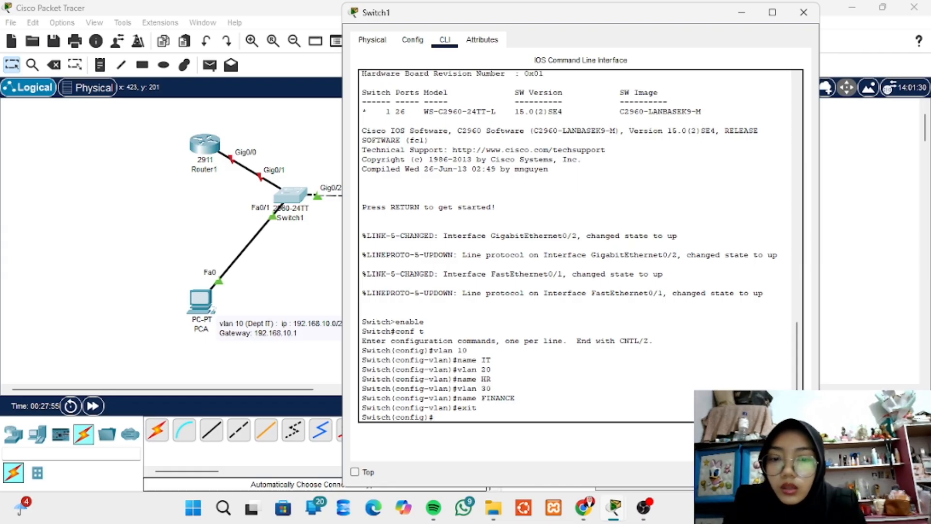
key(Return)
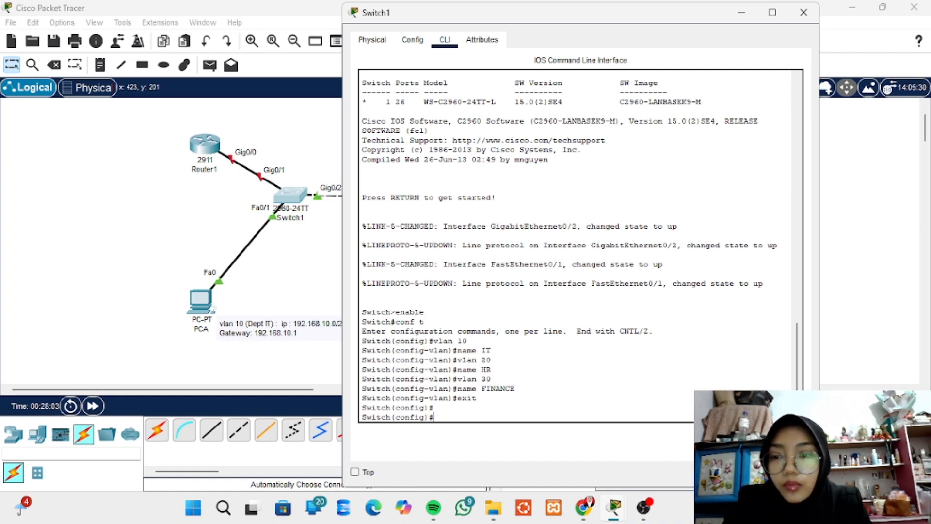
- Configure Switch1's interface g0/1 with "switchport mode trunk" and exit back to global configuration mode
text(inter)
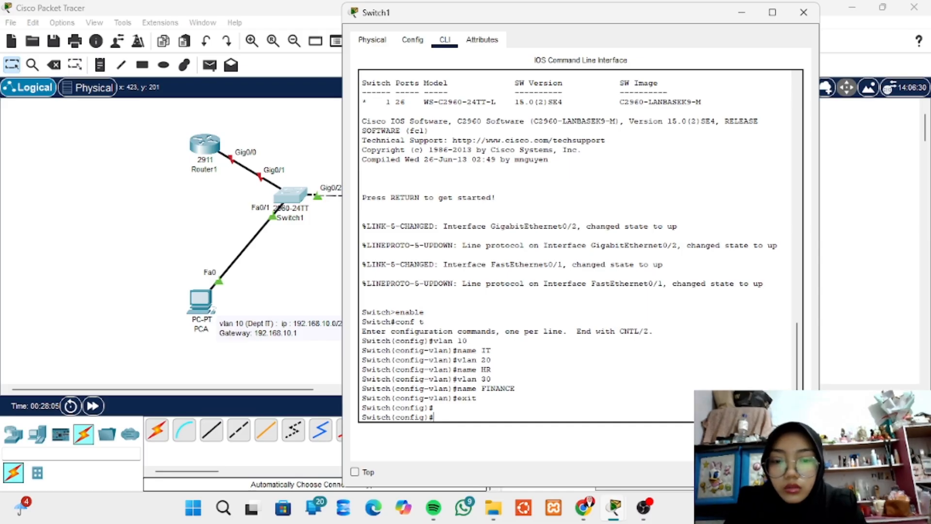
text(face)
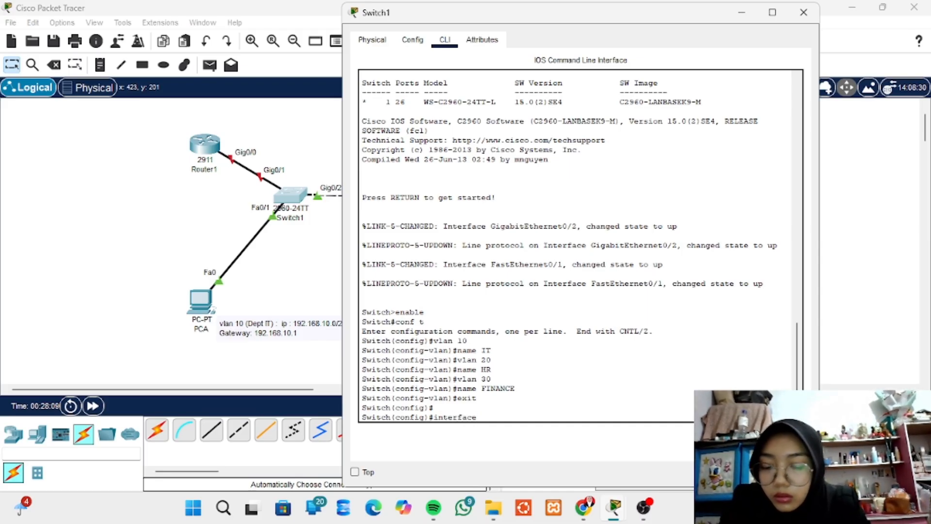
text( g)
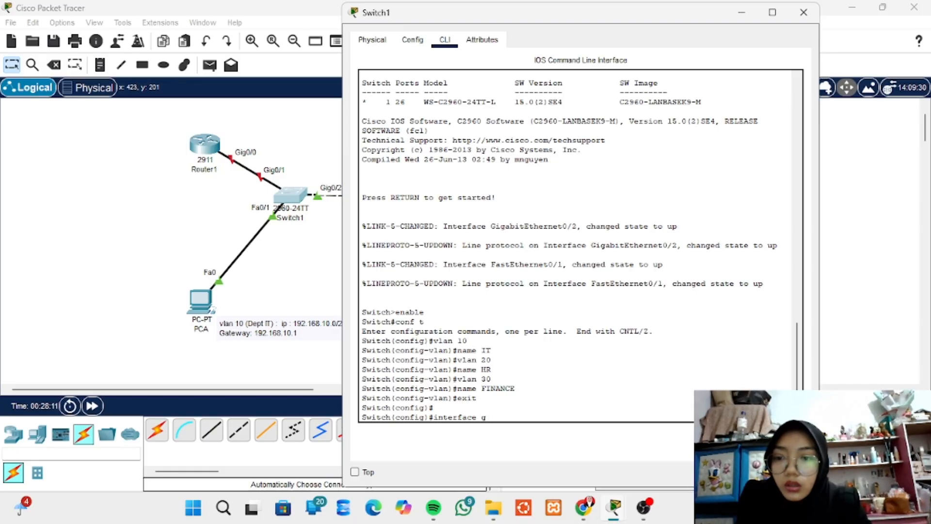
text(0)
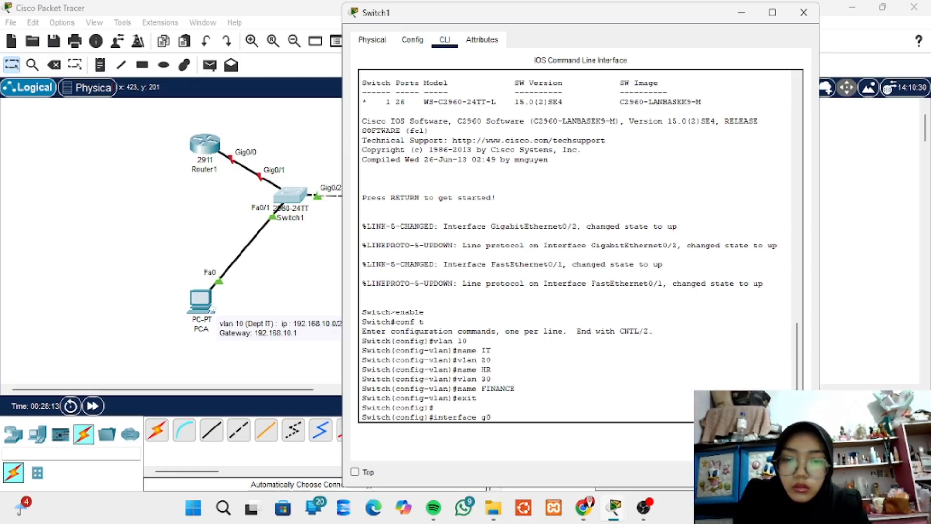
text(/1)
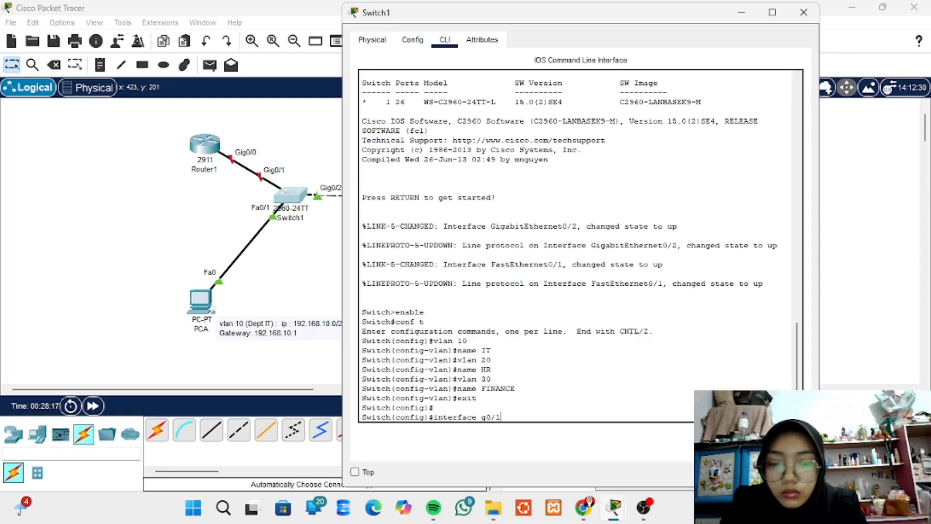
key(Return)
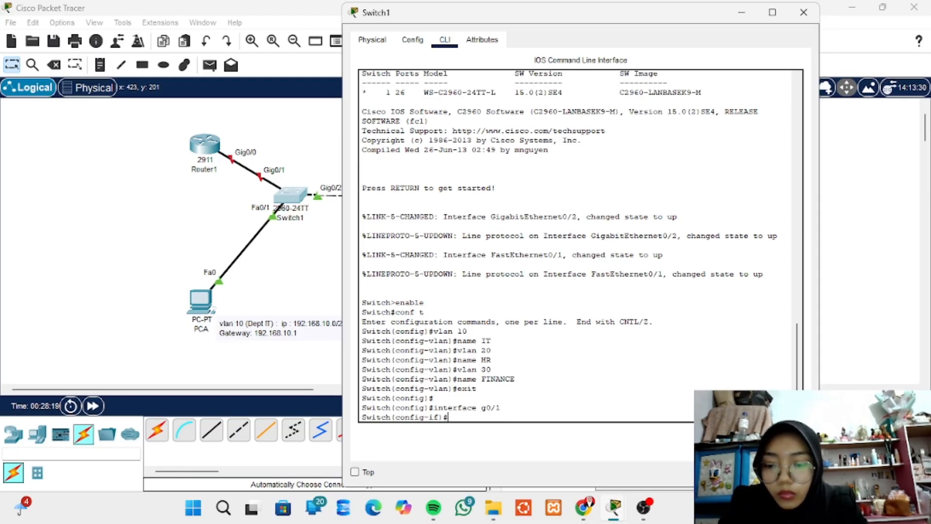
text(swi)
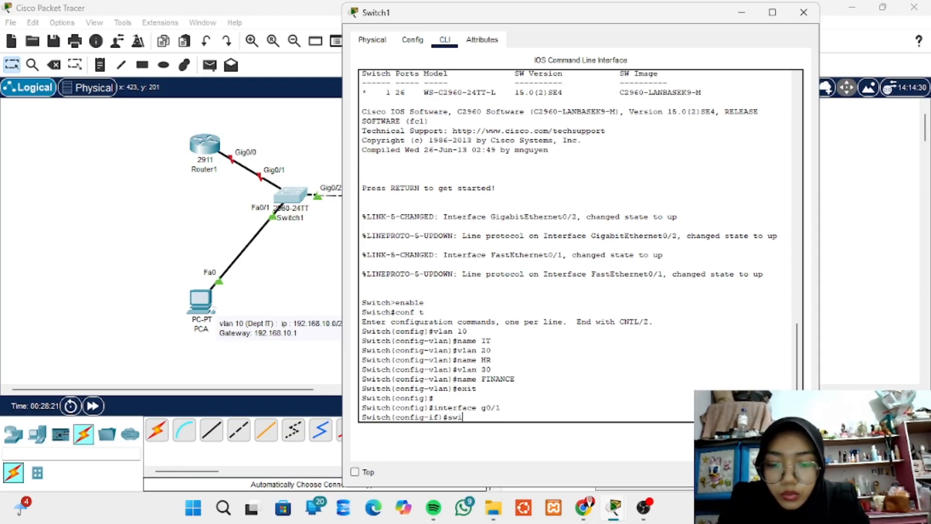
text(tc)
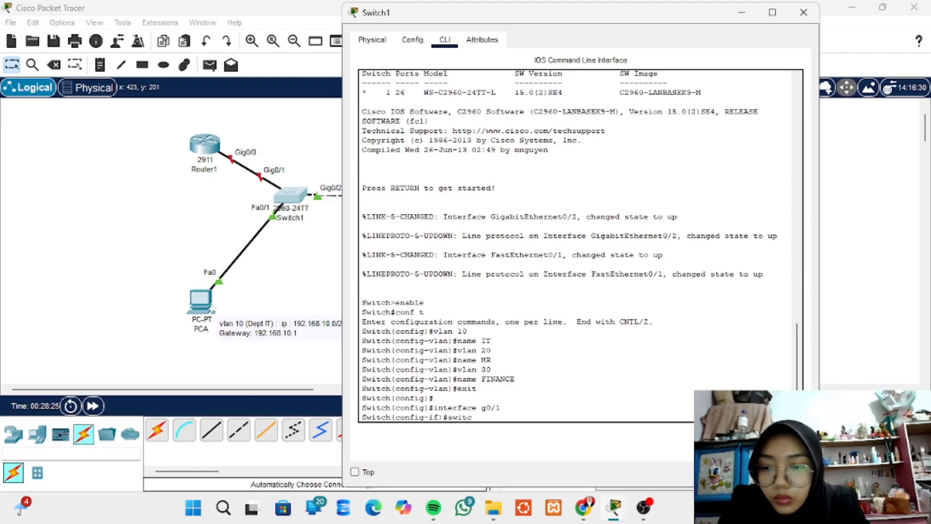
text(hport)
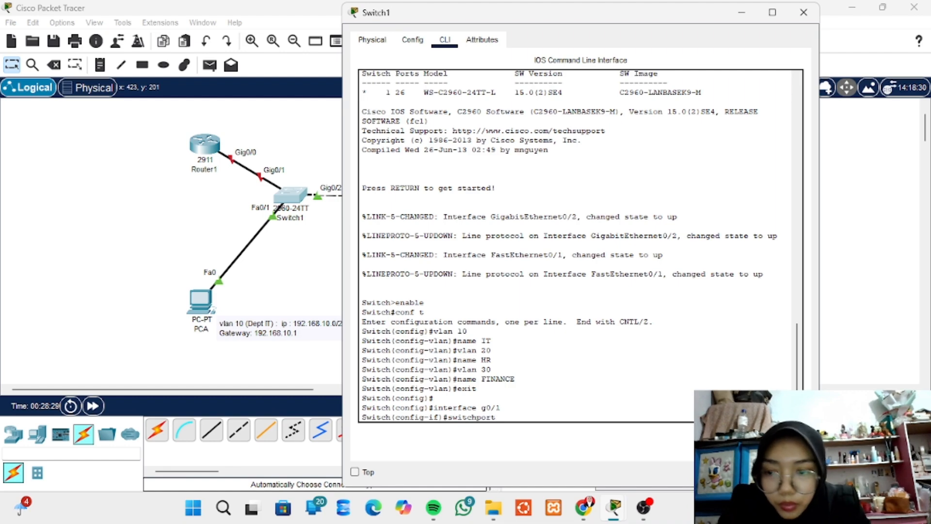
text( mode tr)
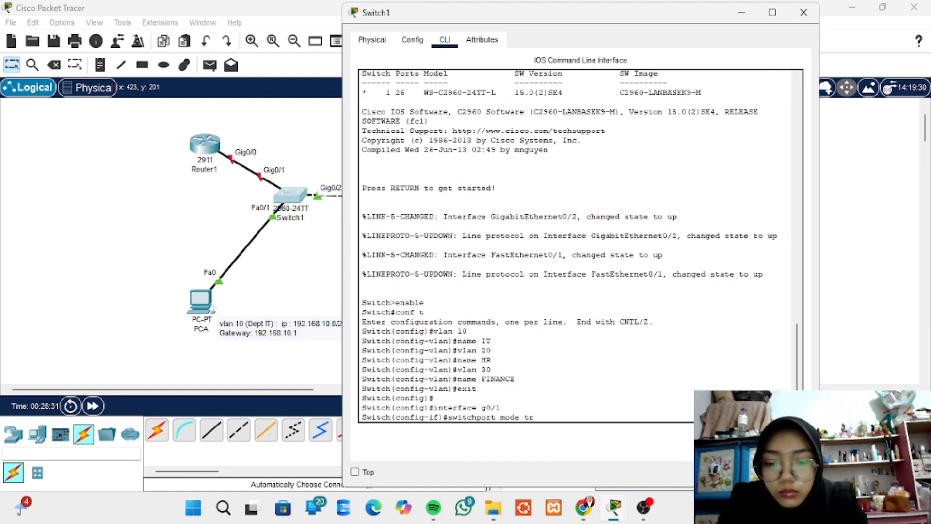
text(unk)
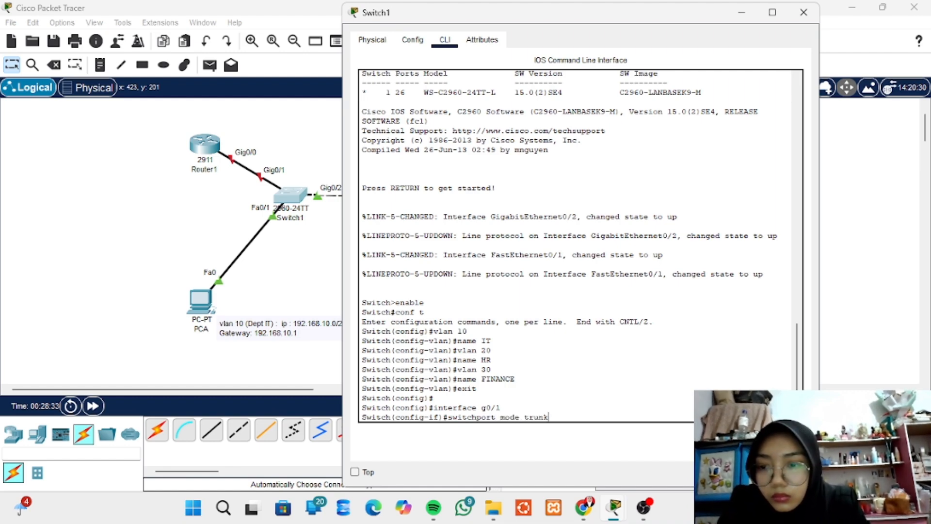
key(Return)
text(exit)
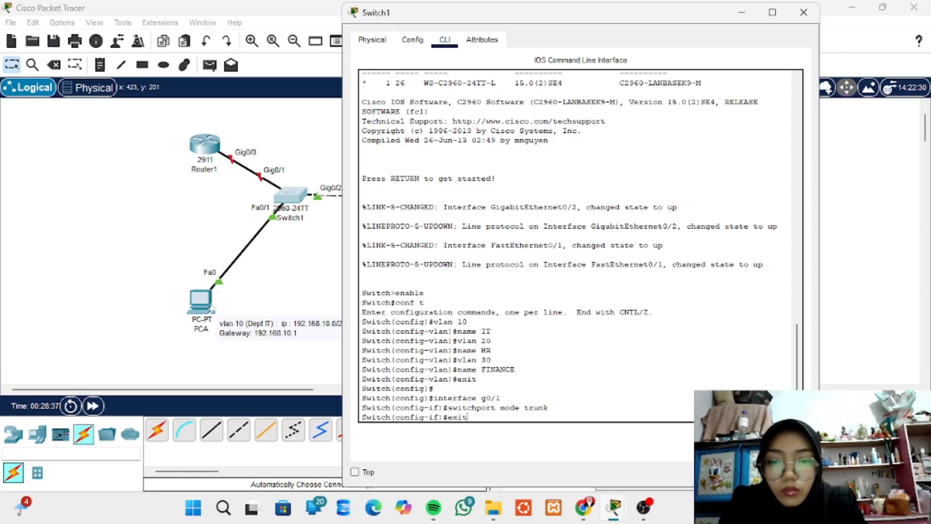
key(Return)
key(Return)
key(Return)
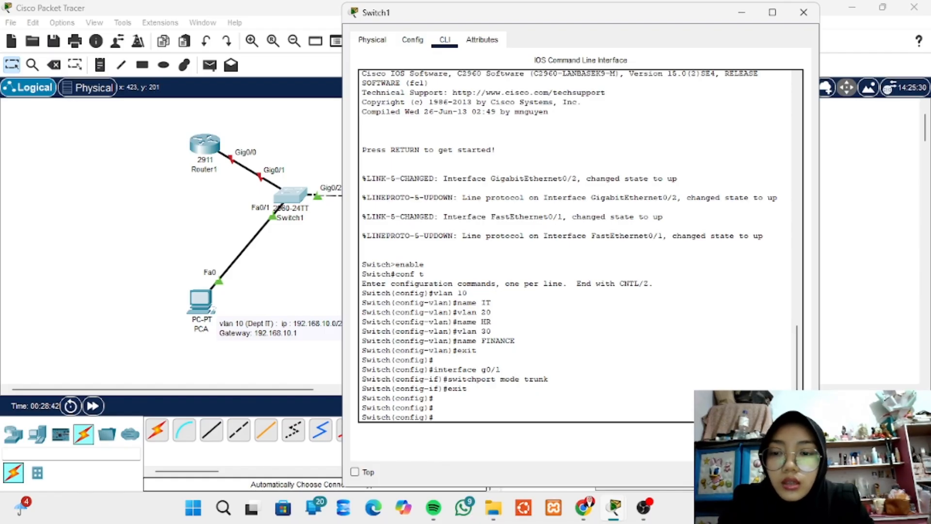
- Configure Switch1's interface g0/2 with "switchport mode trunk" and exit back to global configuration mode
text(i)
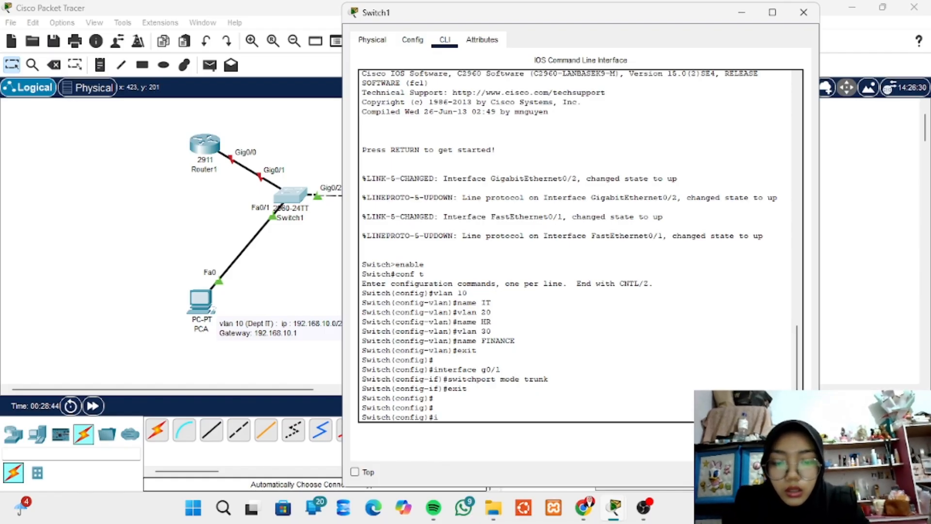
text(nterface)
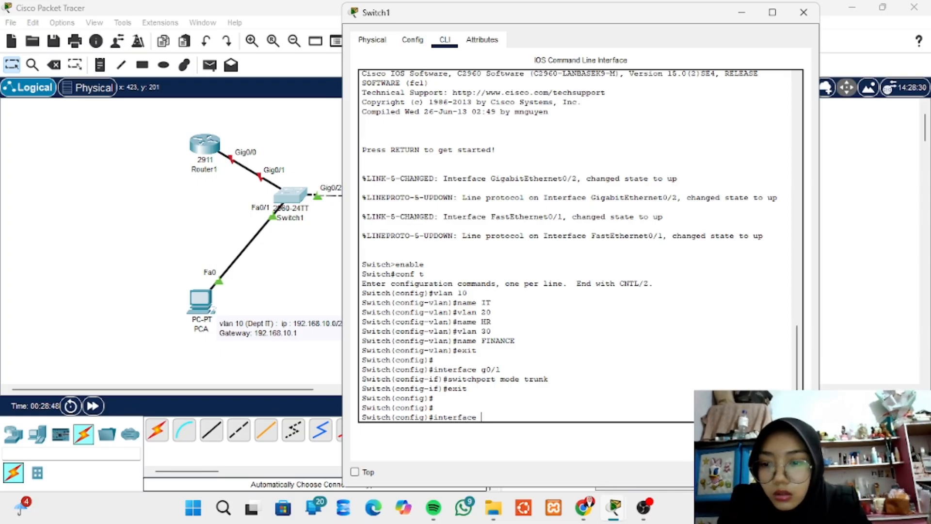
text( g0/)
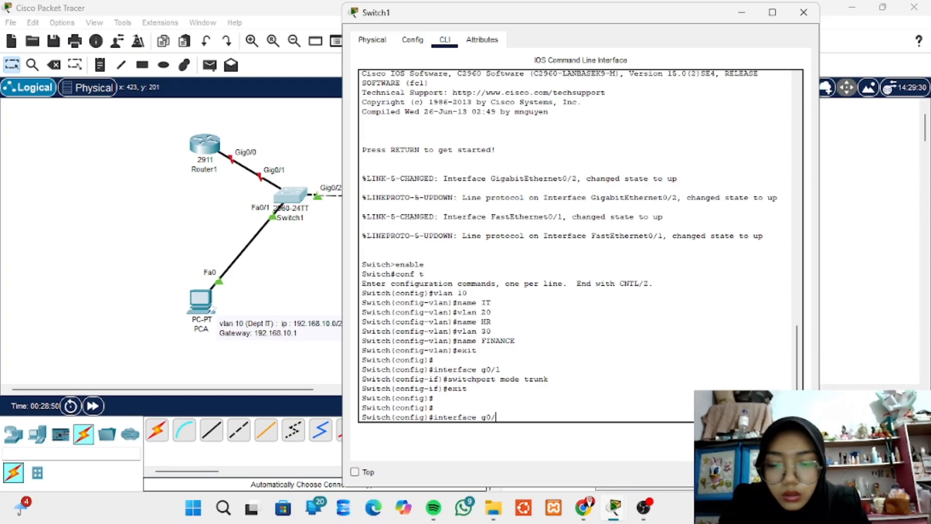
text(2)
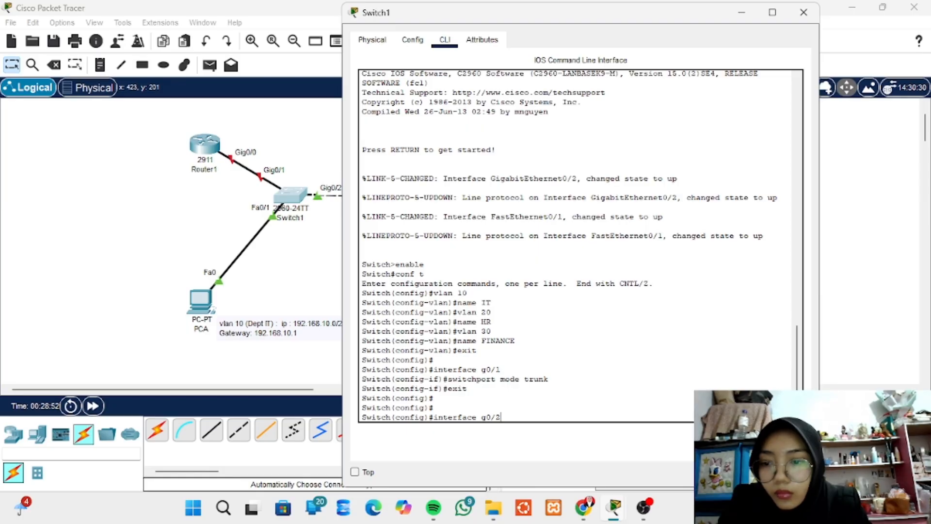
key(Return)
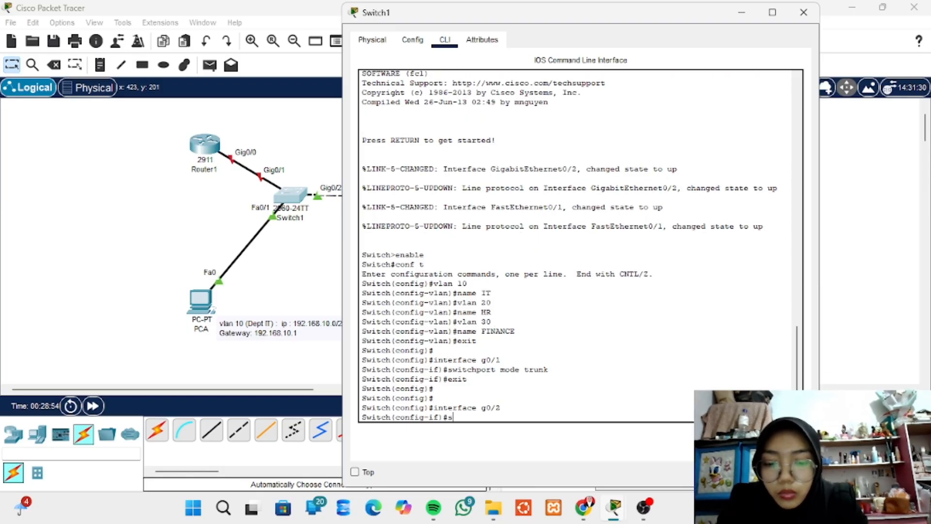
text(sw)
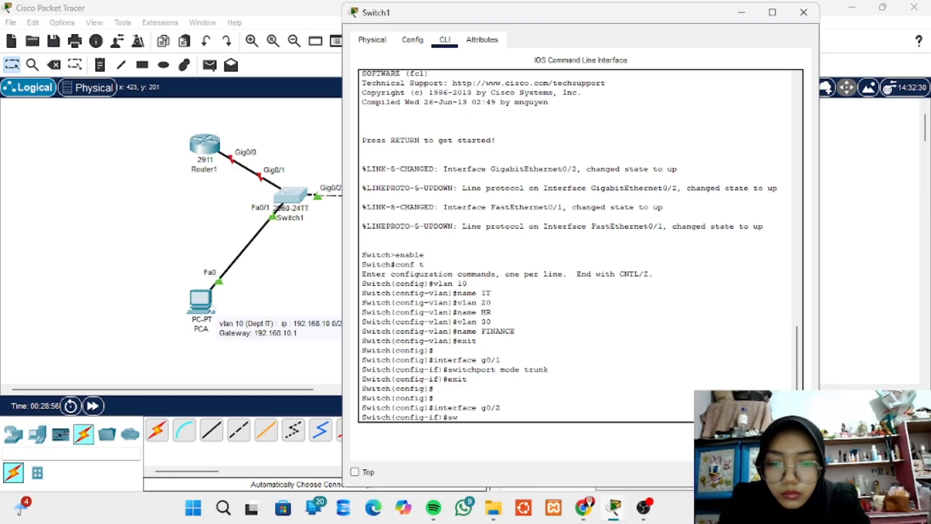
text(itch)
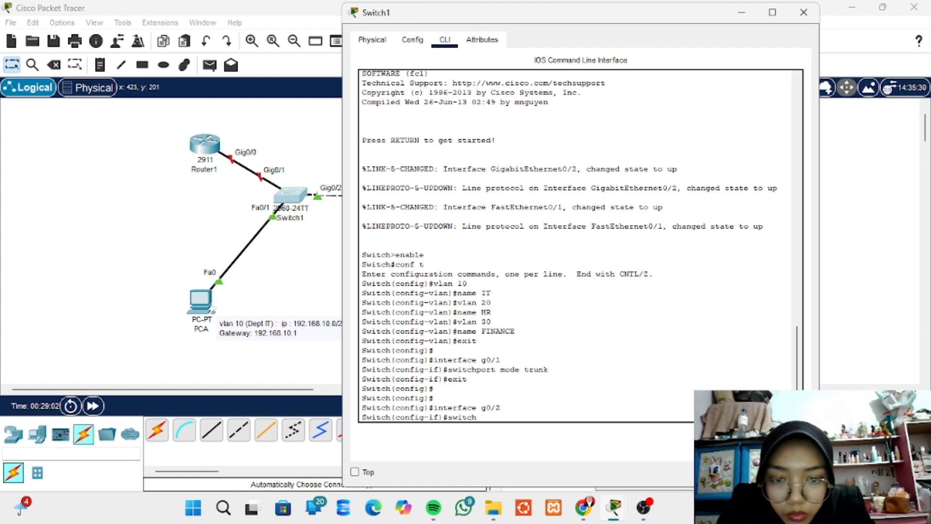
text(port)
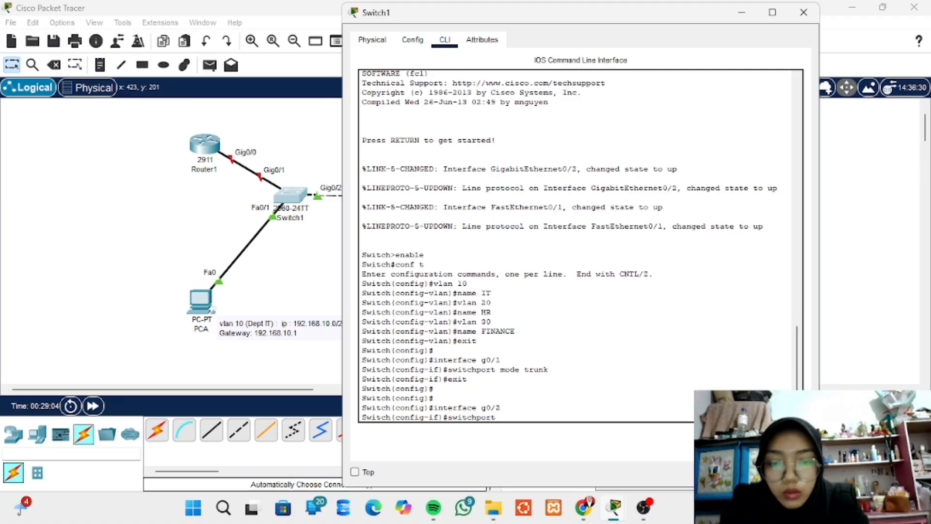
text( m)
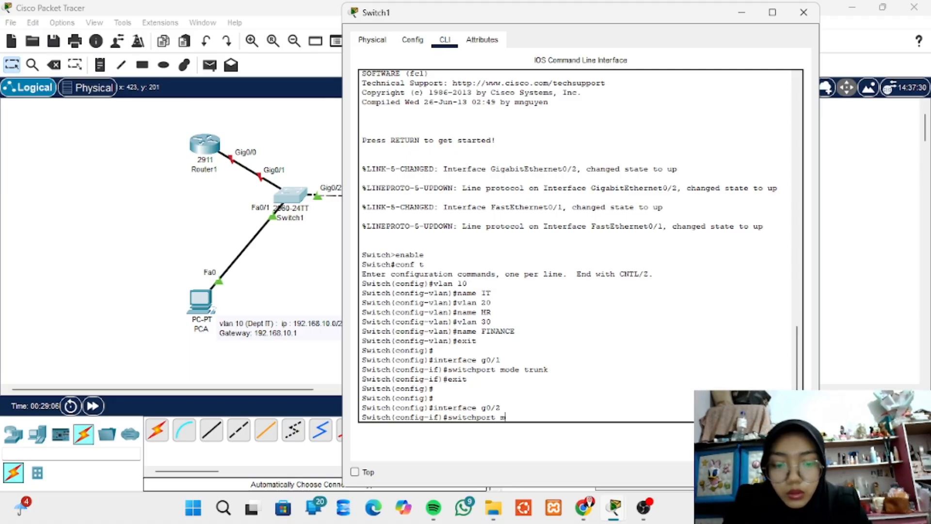
text(ode trunk)
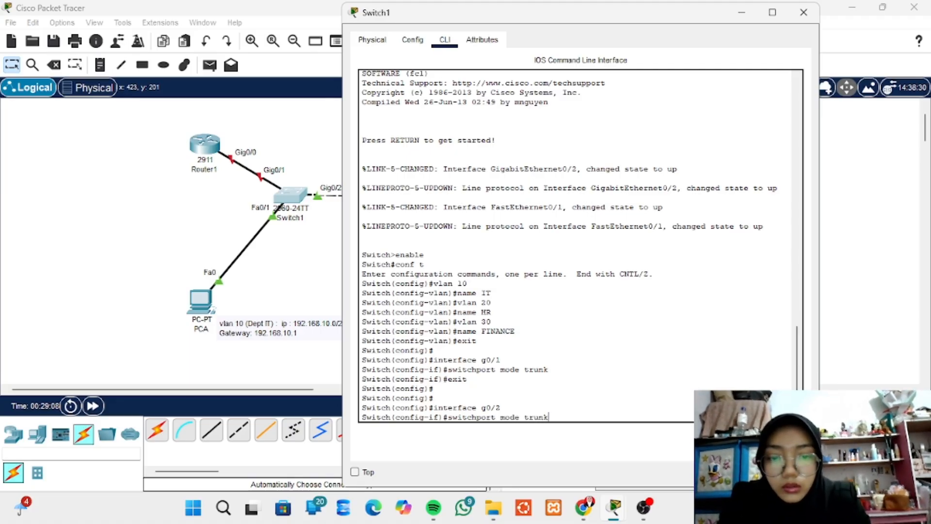
key(Return)
text(e)
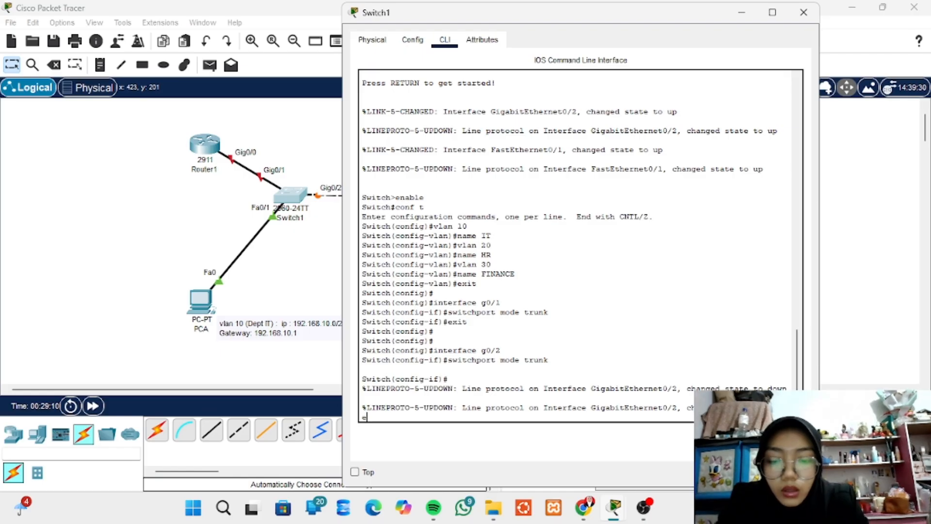
text(xi)
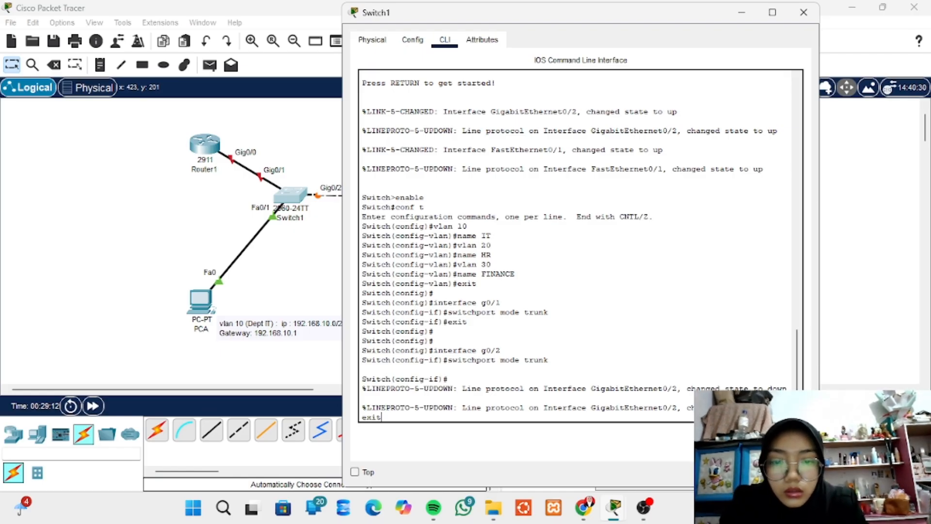
text(t)
key(Return)
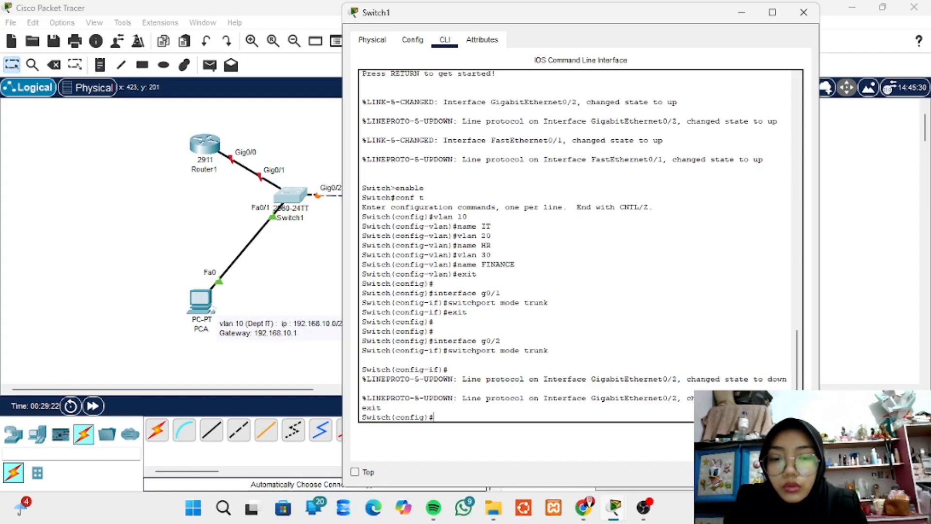
- Enter Switch1's interface fa0/1 and set it to access mode with "switchport mode access"
key(Return)
text(in)
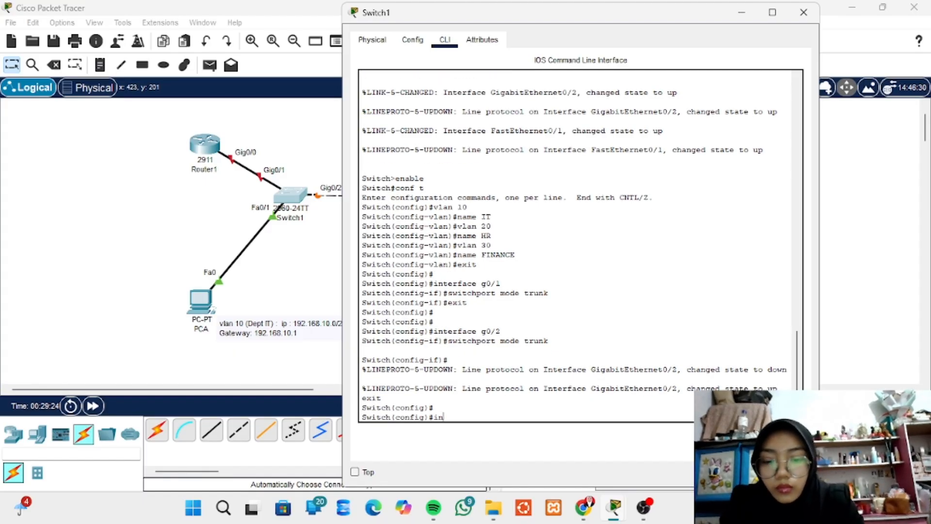
text(terface)
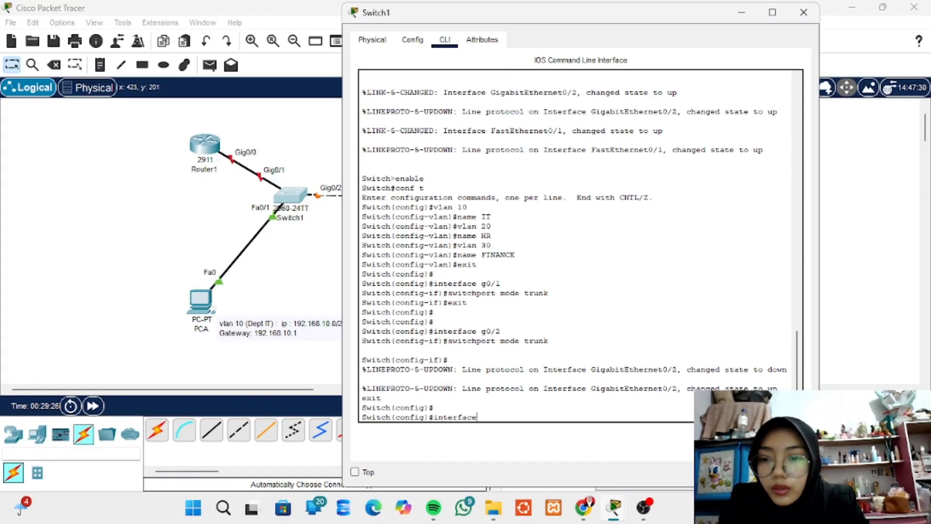
text( fa)
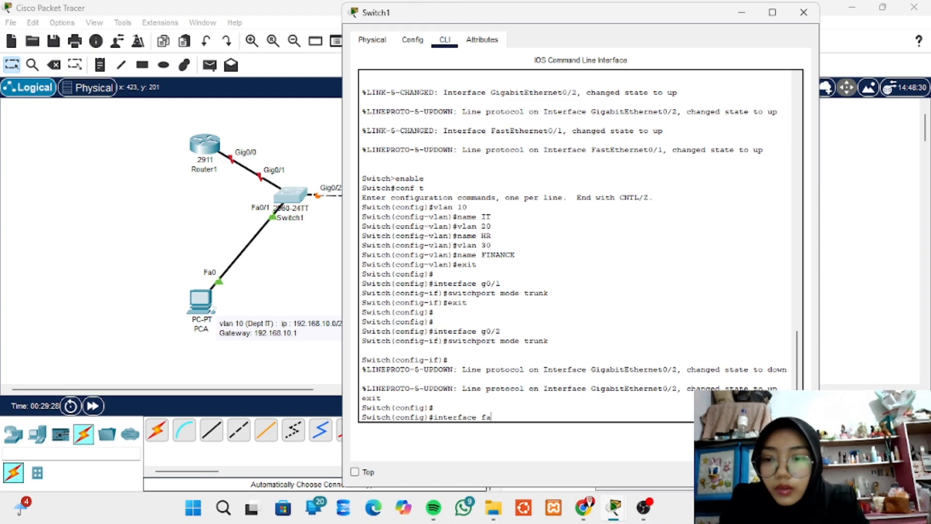
text(0)
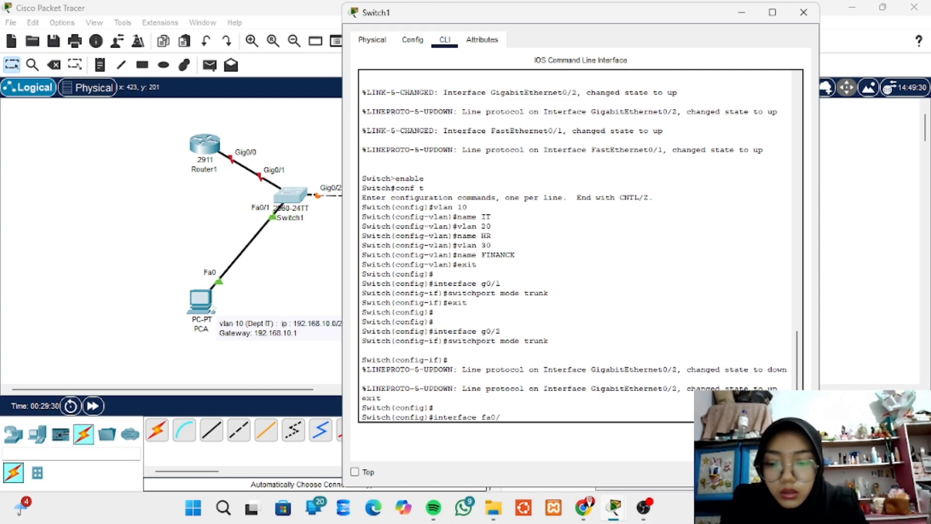
text(/1)
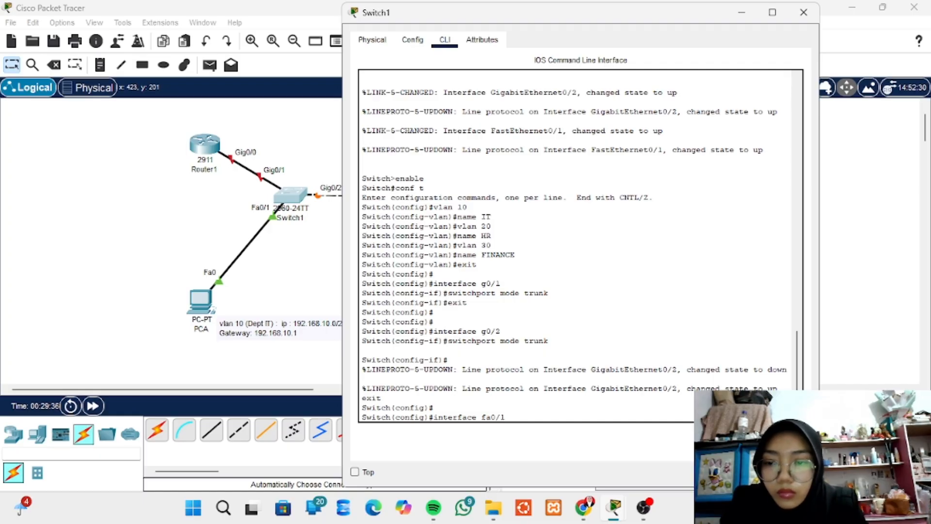
key(Return)
text(swi)
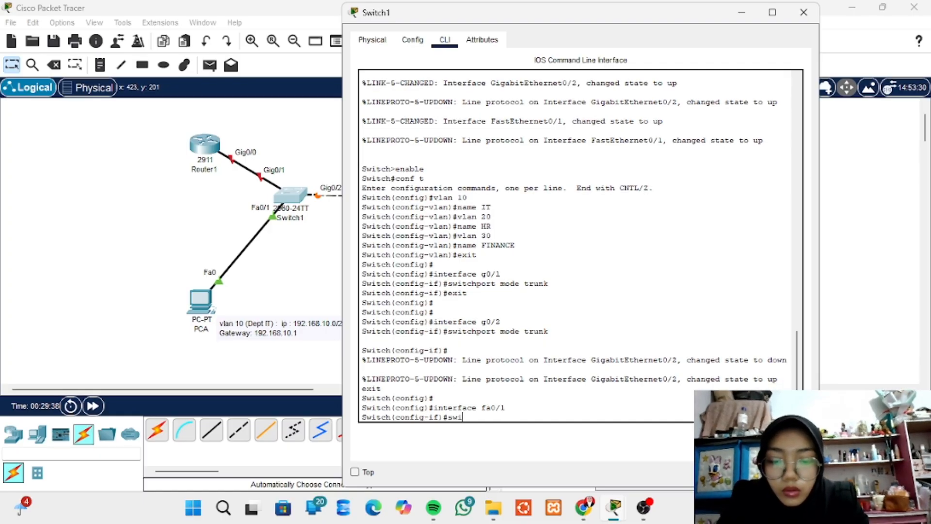
text(tch)
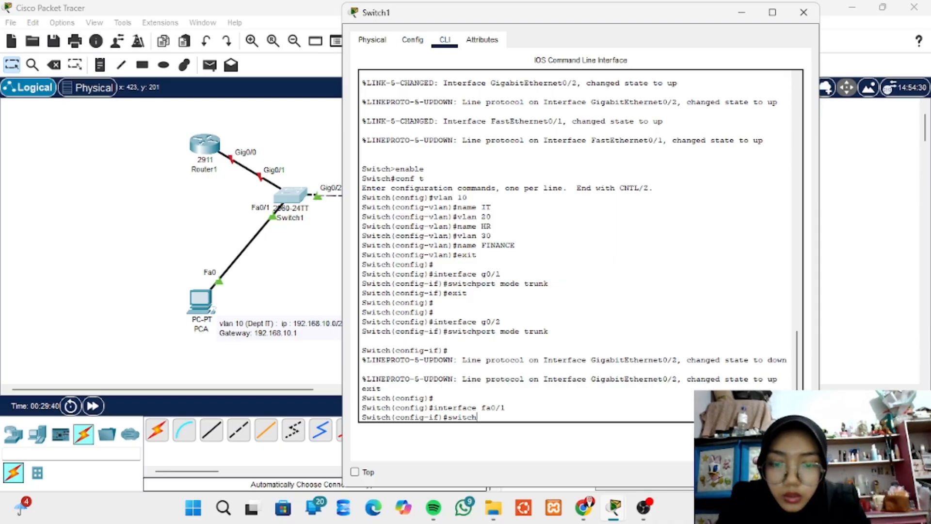
text(port )
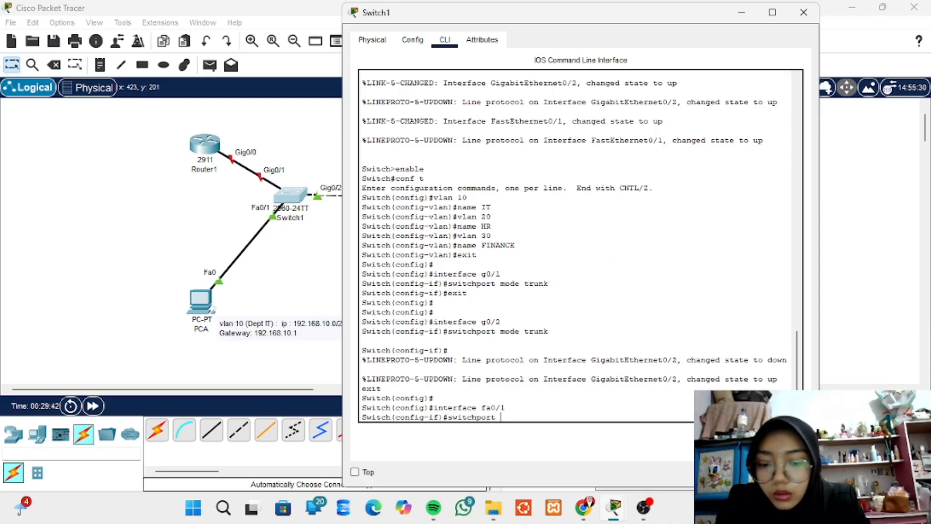
text(mode acces)
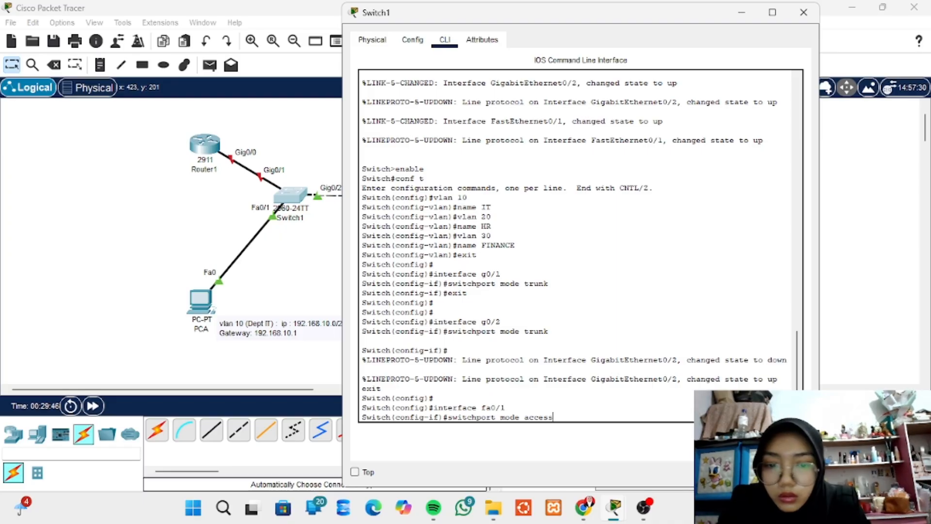
text(s)
key(Return)
- Assign interface fa0/1 to VLAN 10 with "switchport access vlan 10" and leave configuration mode with "end"
text(sw)
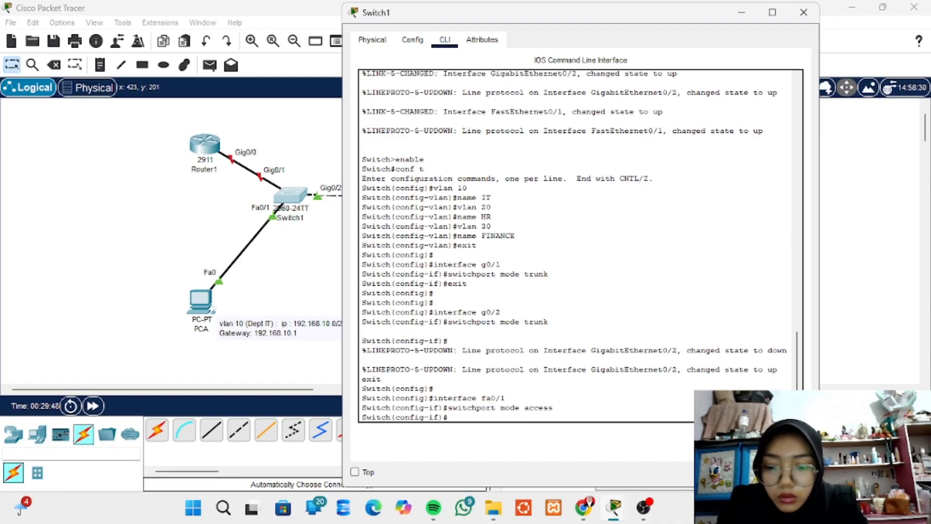
text(it)
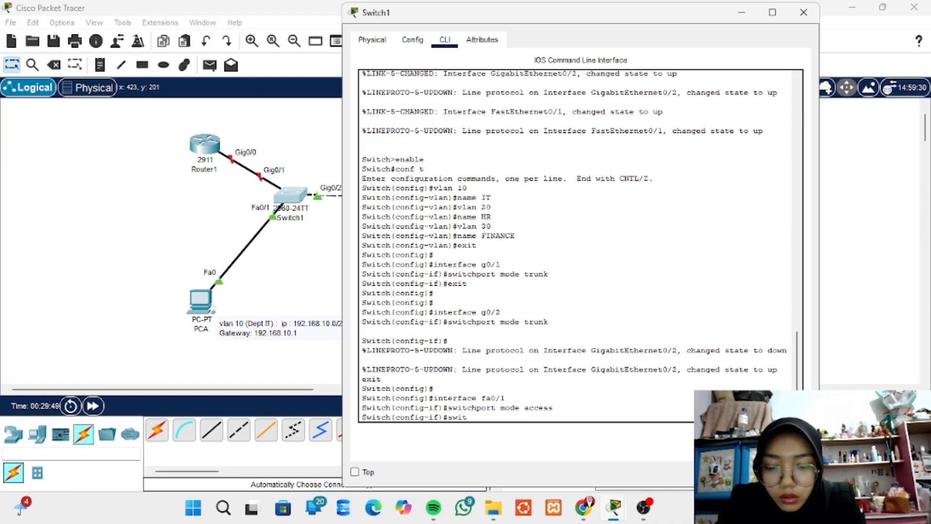
text(chport)
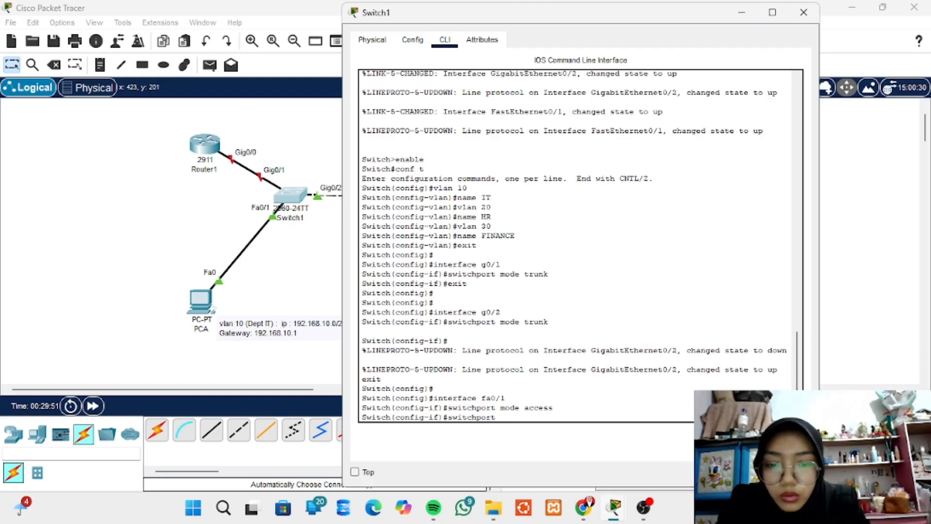
text( acc)
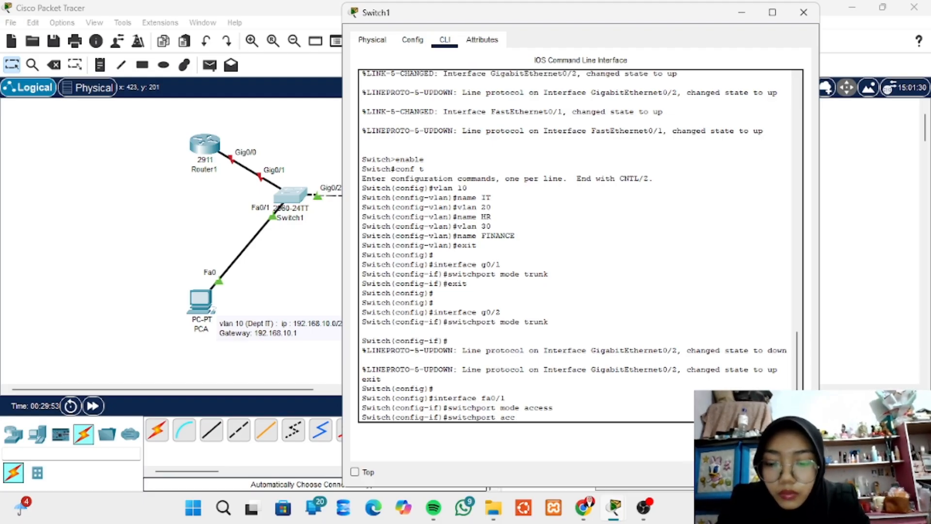
text(ess)
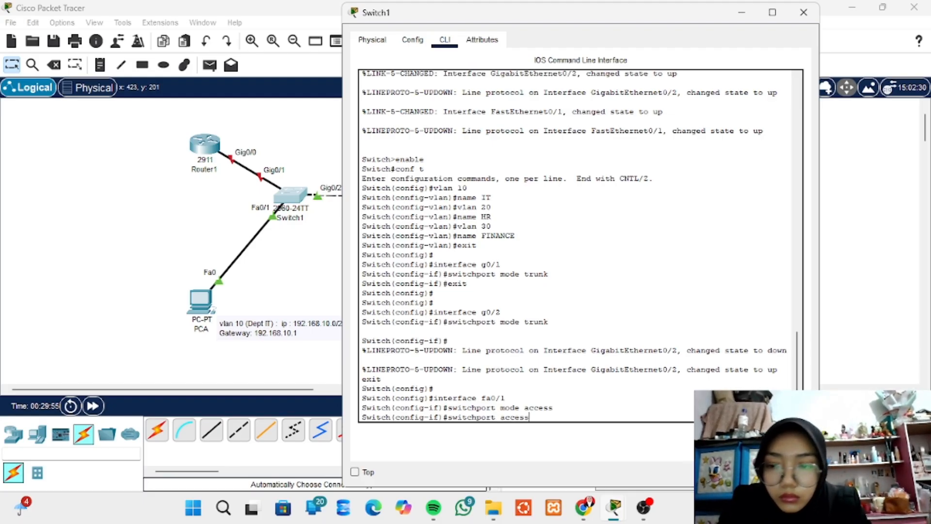
text( vlan)
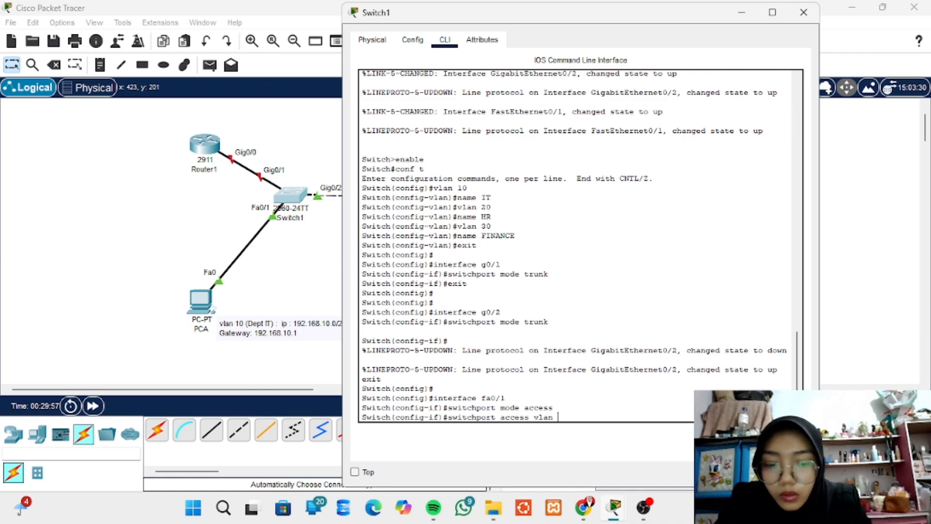
text( 10)
key(Return)
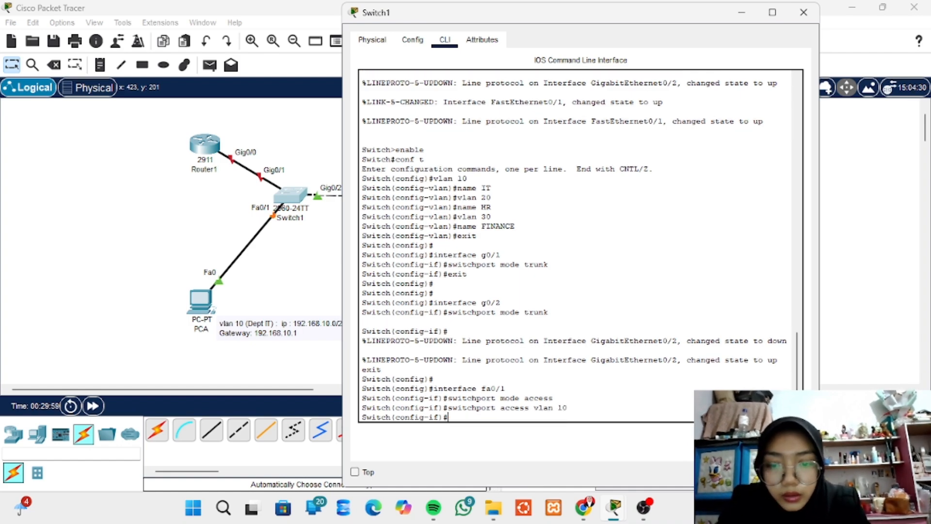
text(end)
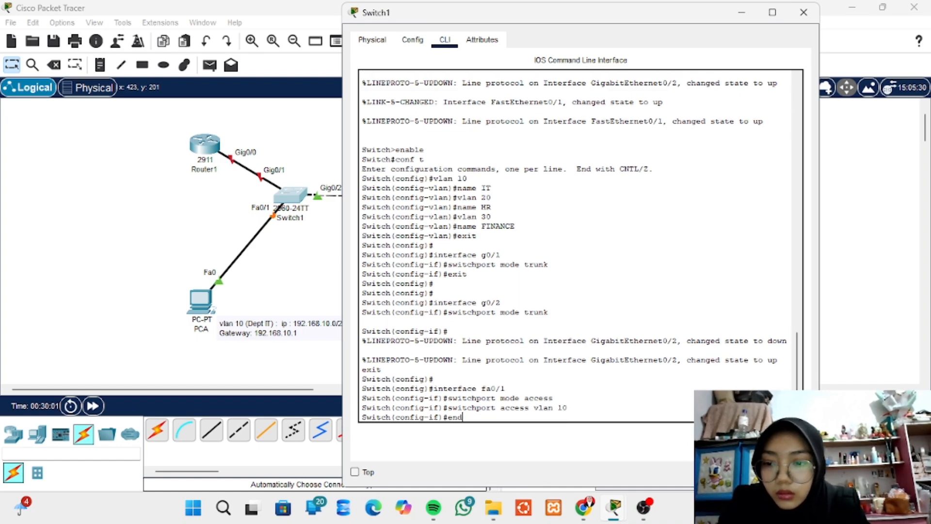
key(Return)
key(Return)
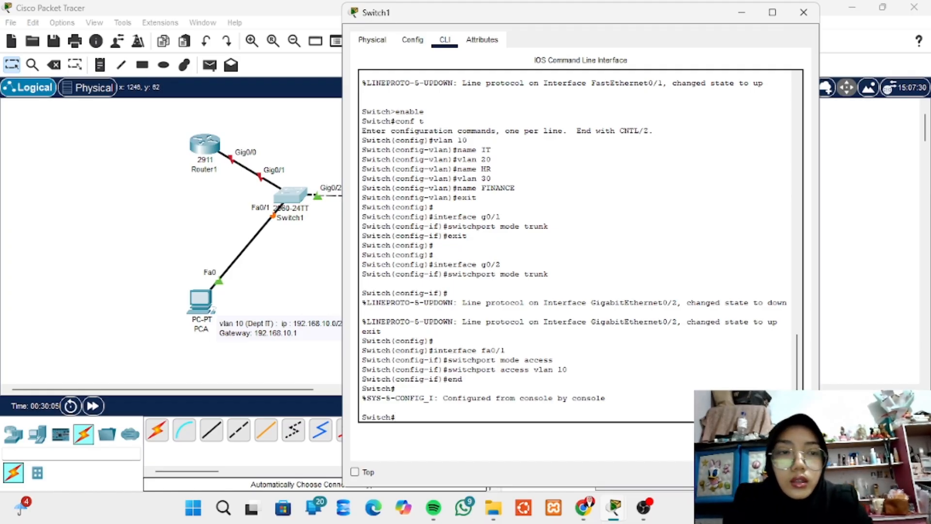
- Close Switch1's window and open Switch2's command line at the user prompt
click(803, 12)
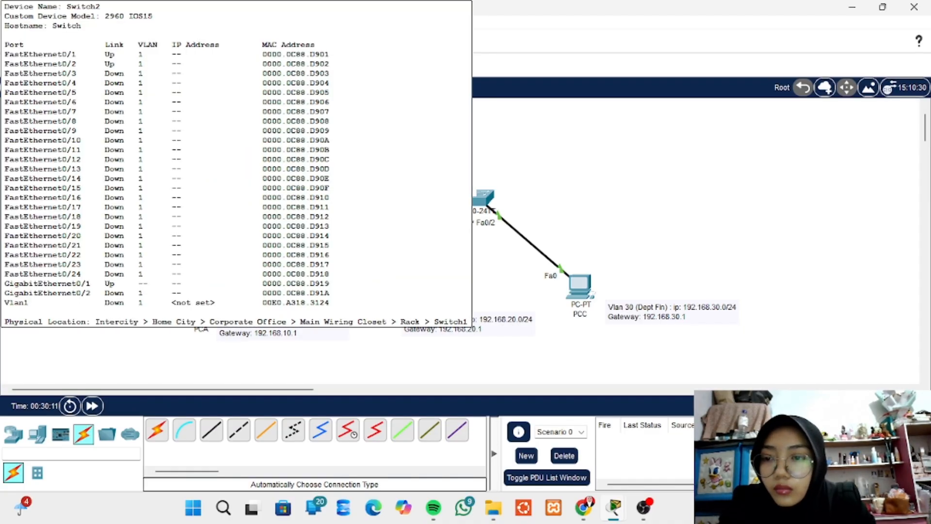
click(481, 198)
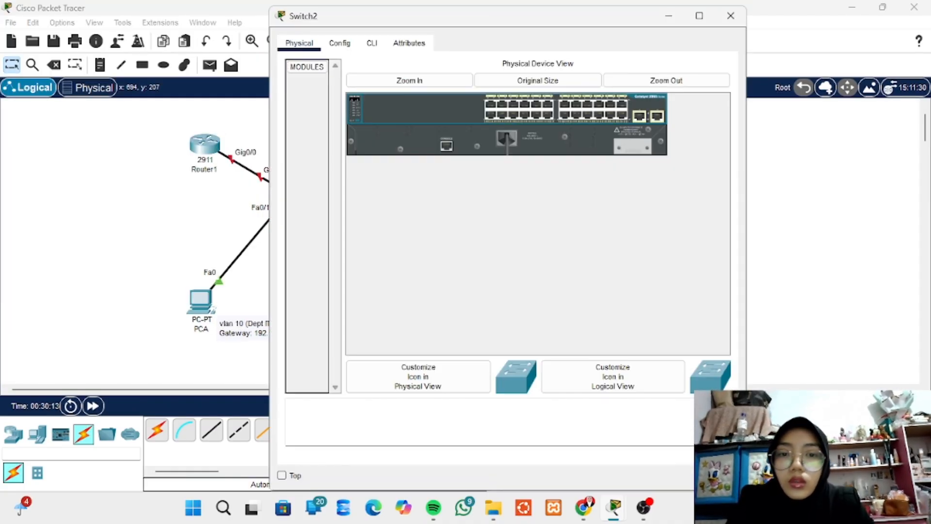
click(372, 42)
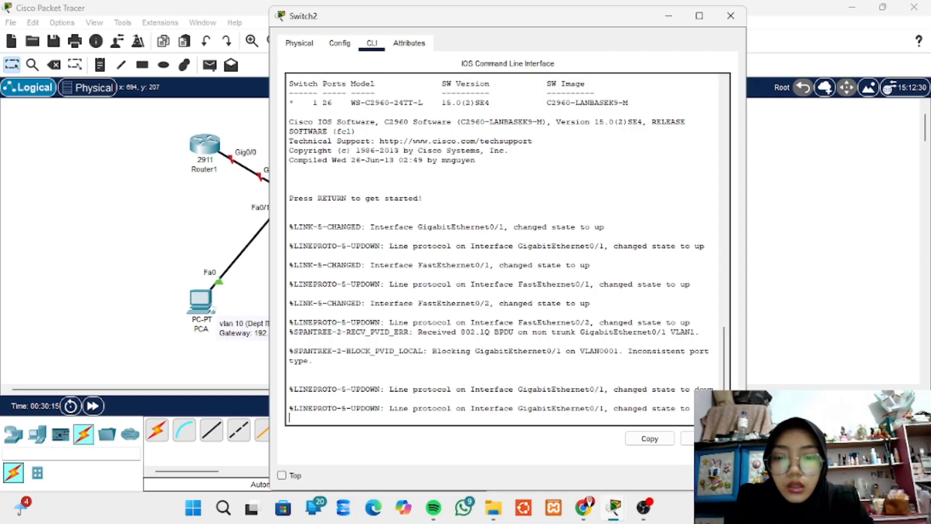
key(Return)
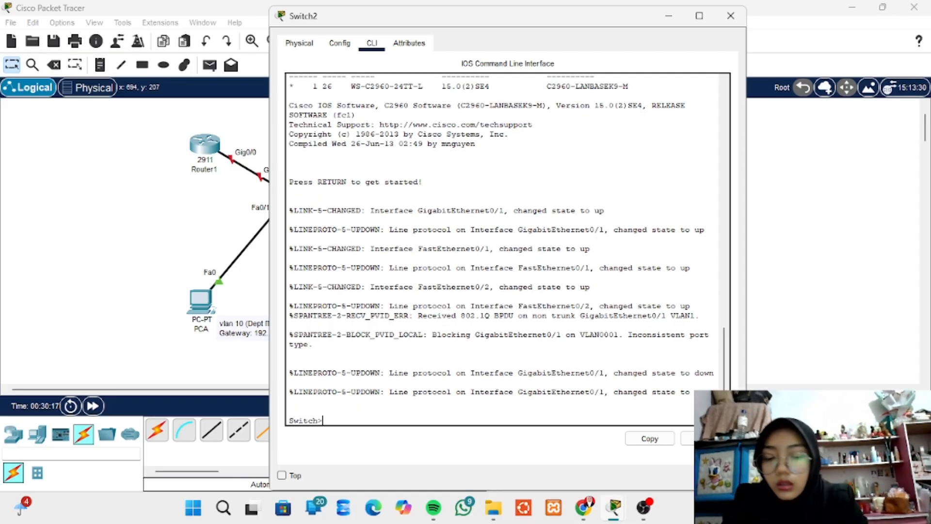
- Enter privileged mode on Switch2 with "enable" and start global configuration with "conf t"
text(enab)
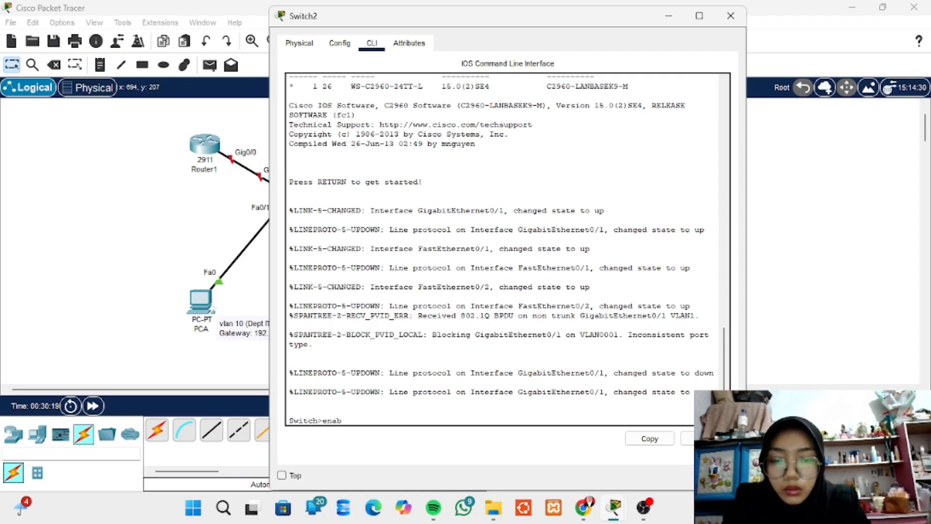
text(le)
key(Return)
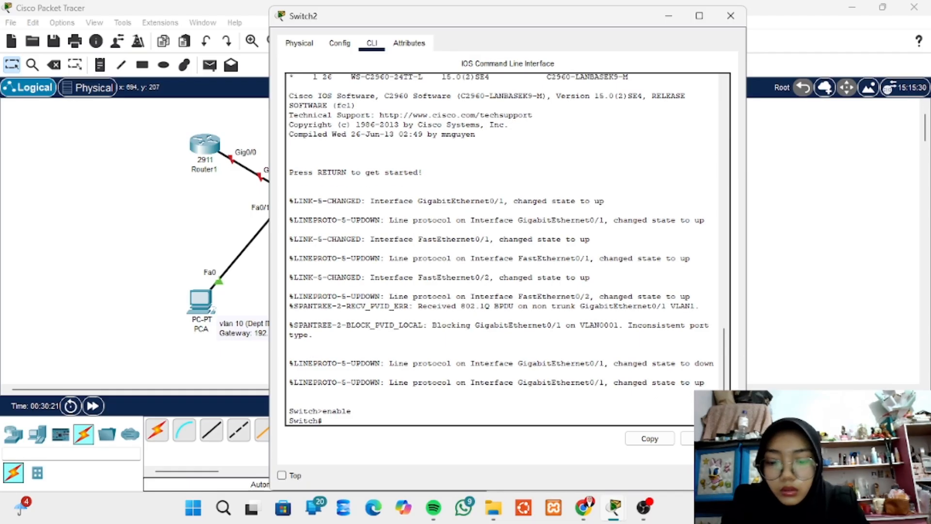
text(conf t)
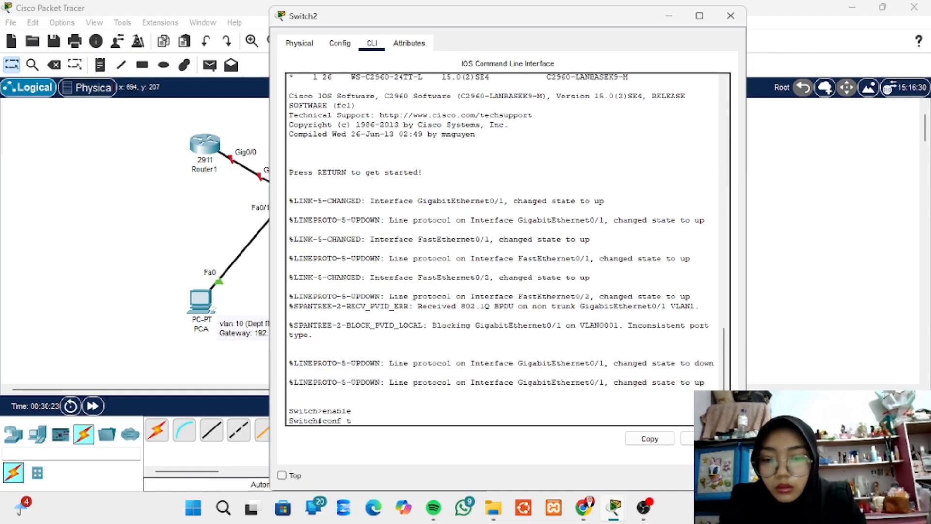
key(Return)
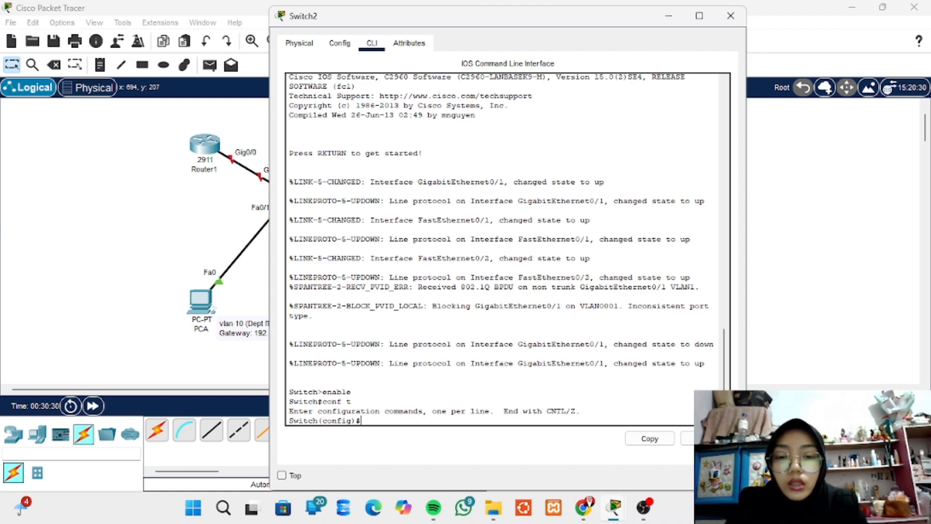
- Create VLAN 10 on Switch2 with "vlan 10" and name it IT
text(vlan)
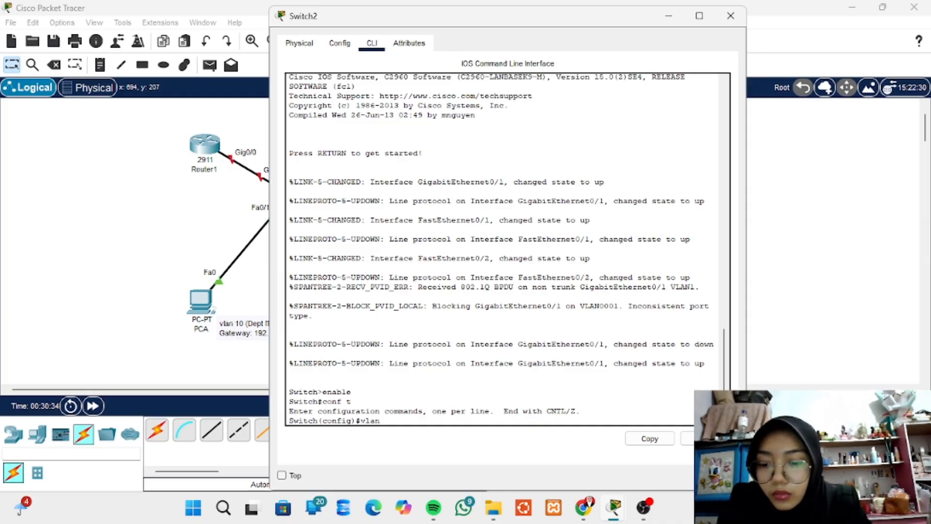
text( 10)
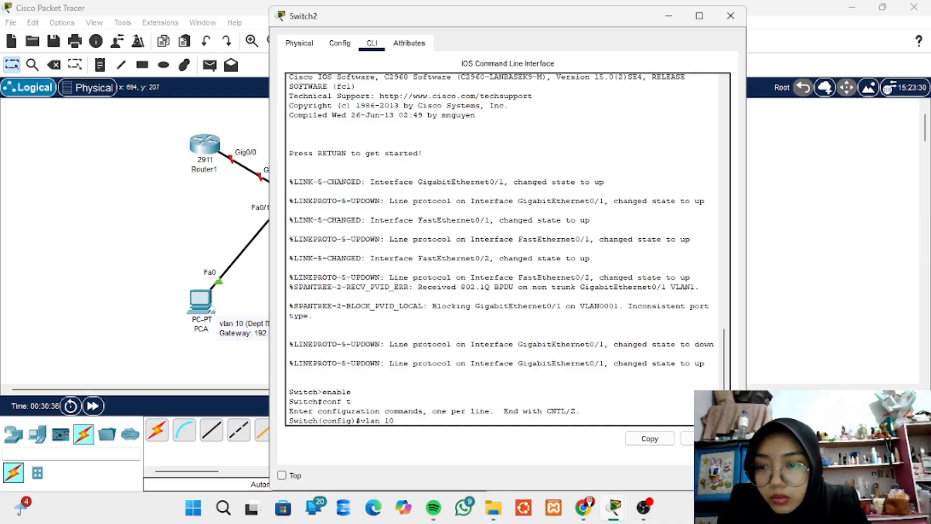
key(Return)
text(name)
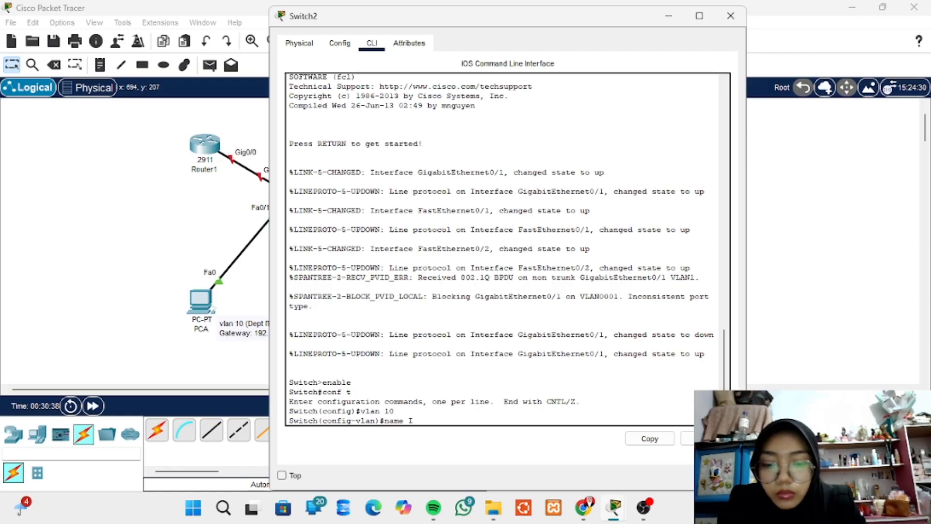
text( IT)
key(Return)
- Create VLAN 20 on Switch2 with "vlan 20" and begin its "name" command
text(vlan)#v)
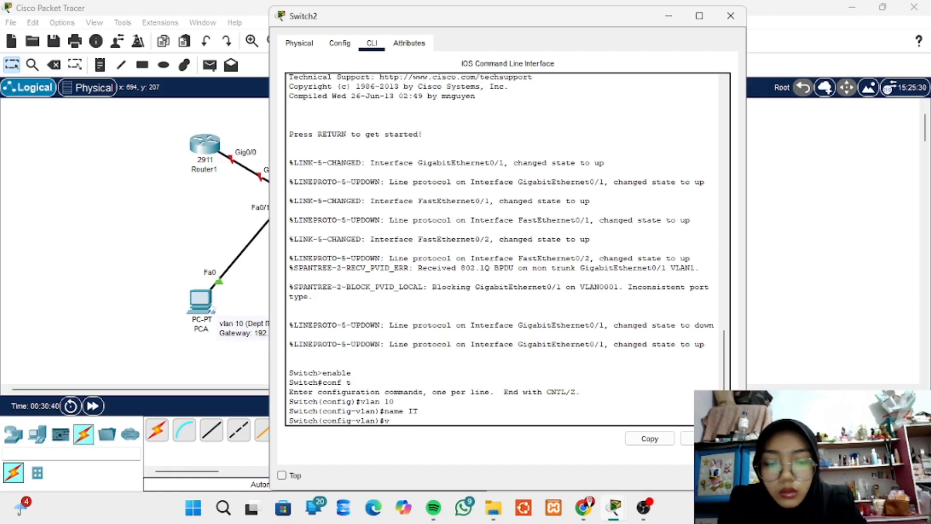
text( 20)
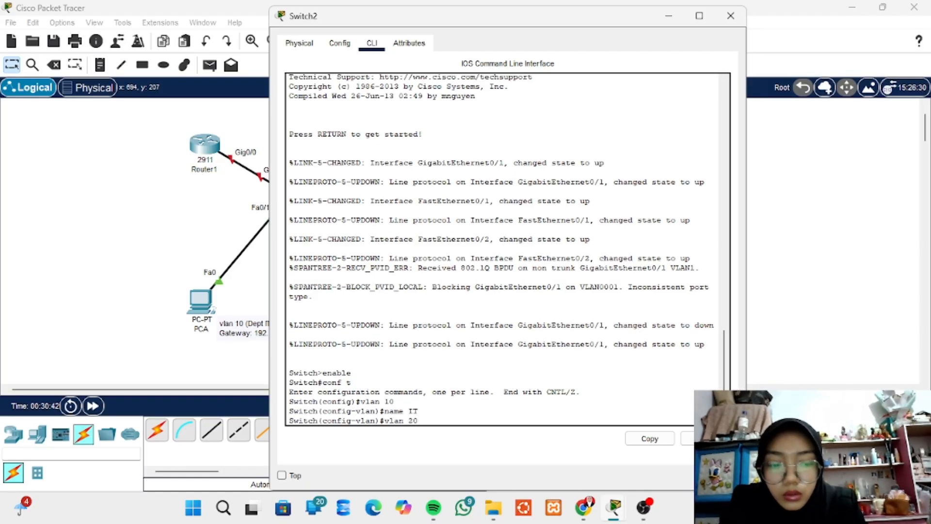
key(Return)
text(nam)
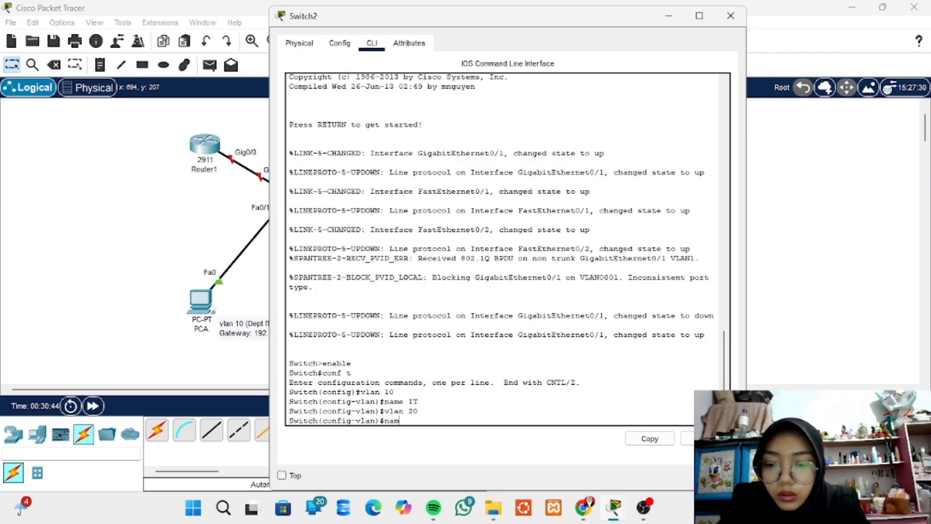
text(e)
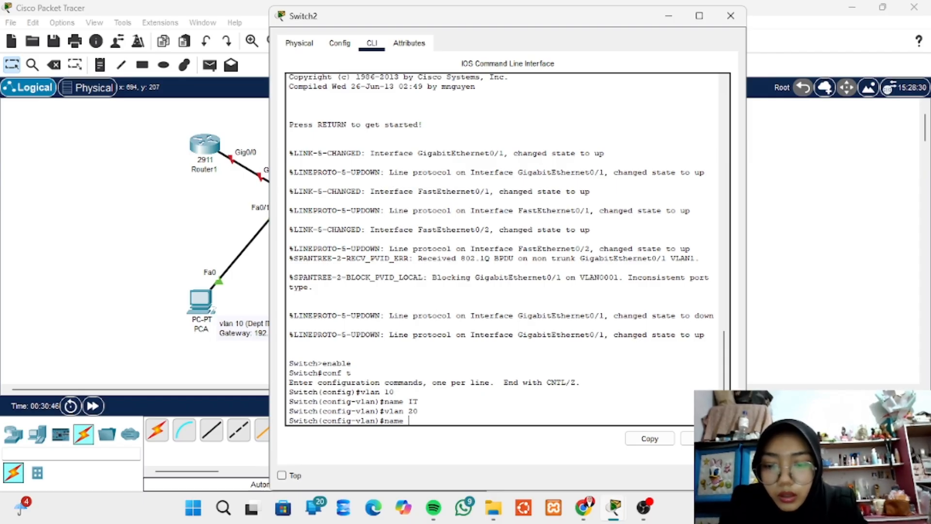
- Name VLAN 20 HR, create VLAN 30 with the name FINANCE, and return to global configuration mode
text( HR)
key(Return)
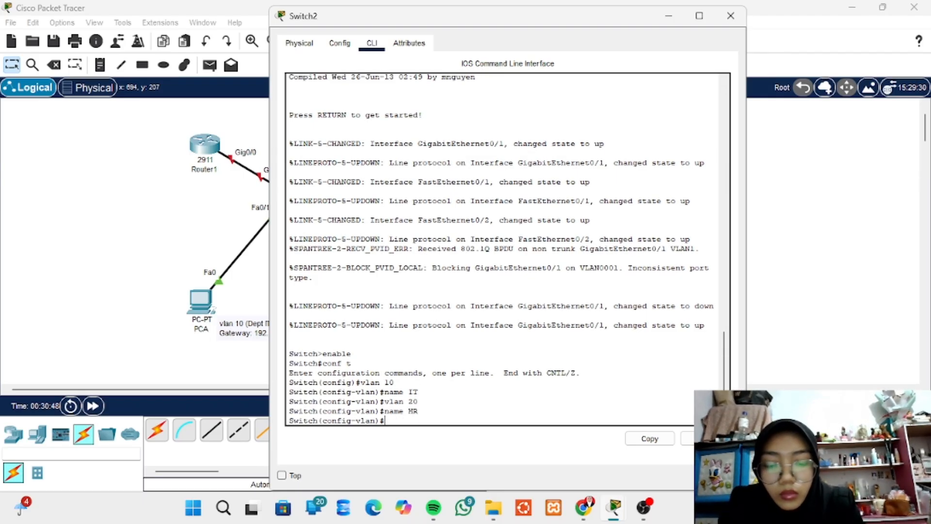
text(vlan)
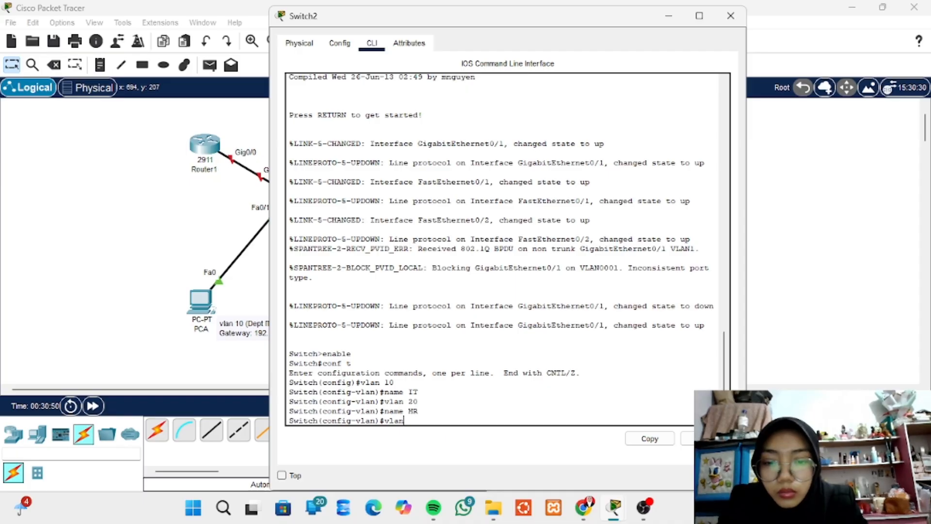
text( 30)
key(Return)
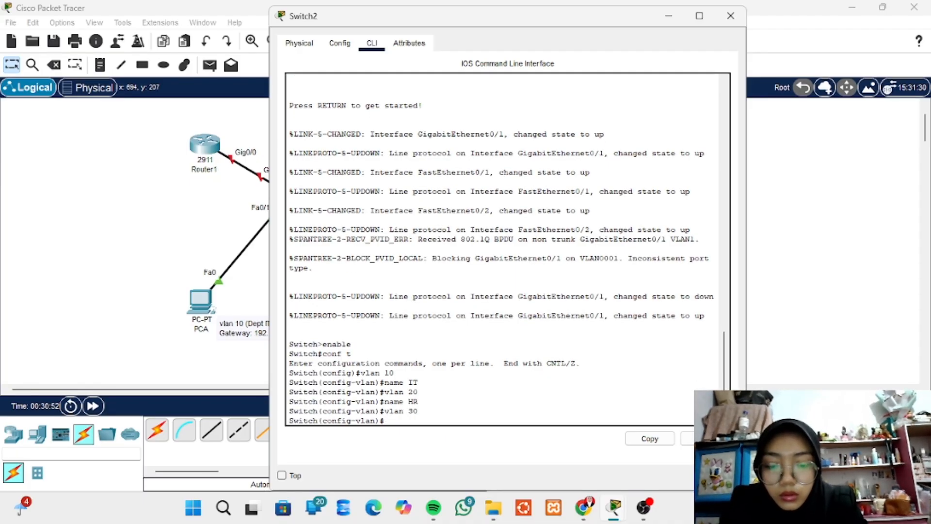
text(name FI)
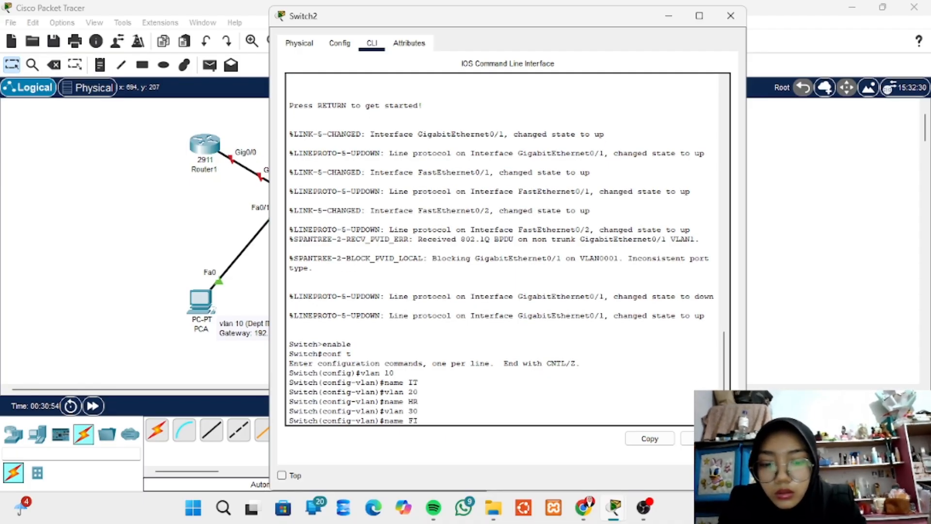
text(NANCE)
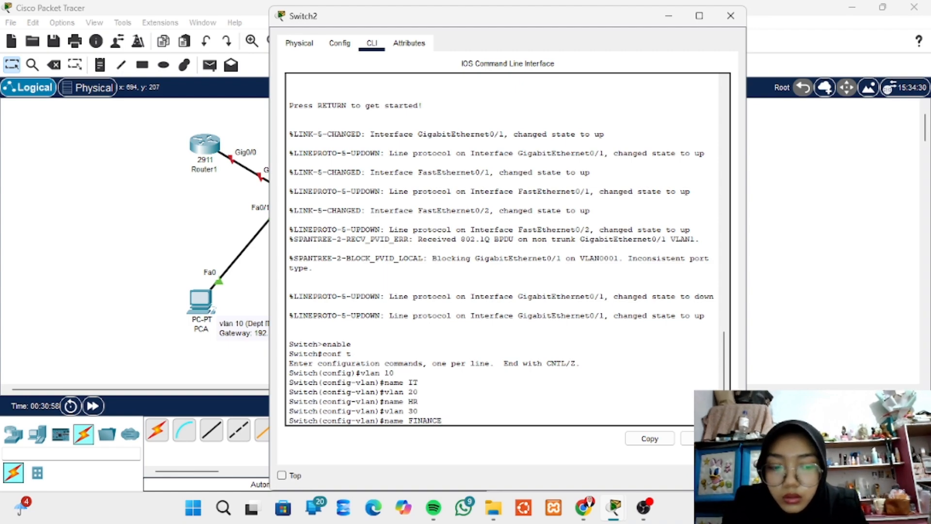
key(Return)
text(exit)
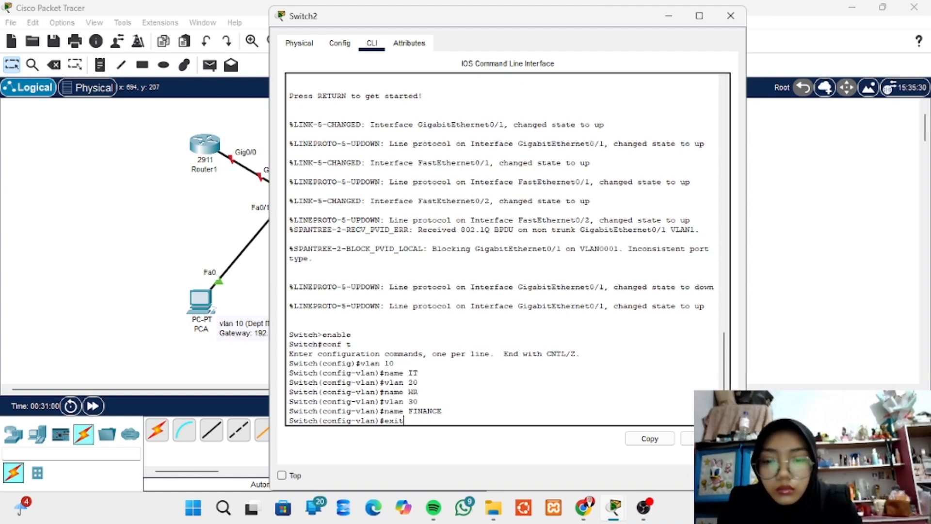
key(Return)
key(Return)
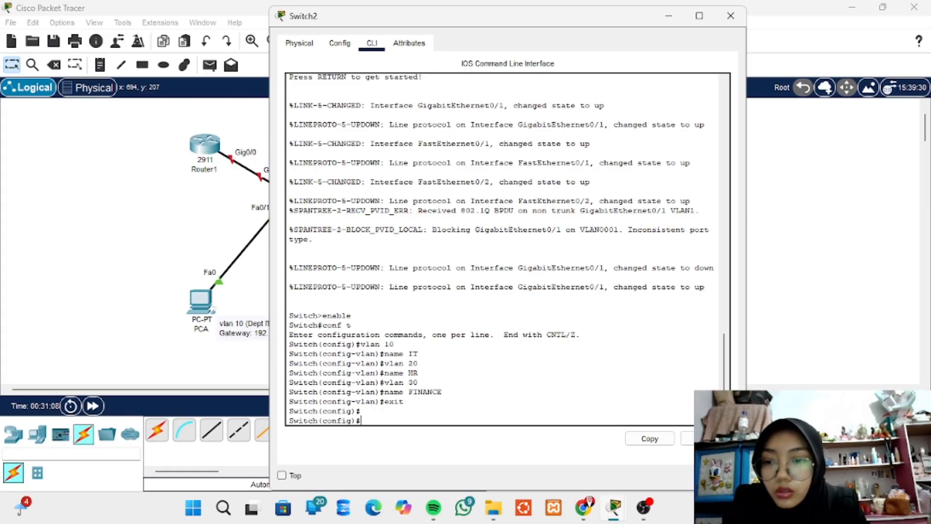
- Configure interface g0/1 on Switch2 as a trunk port and exit its interface configuration
text(interface)
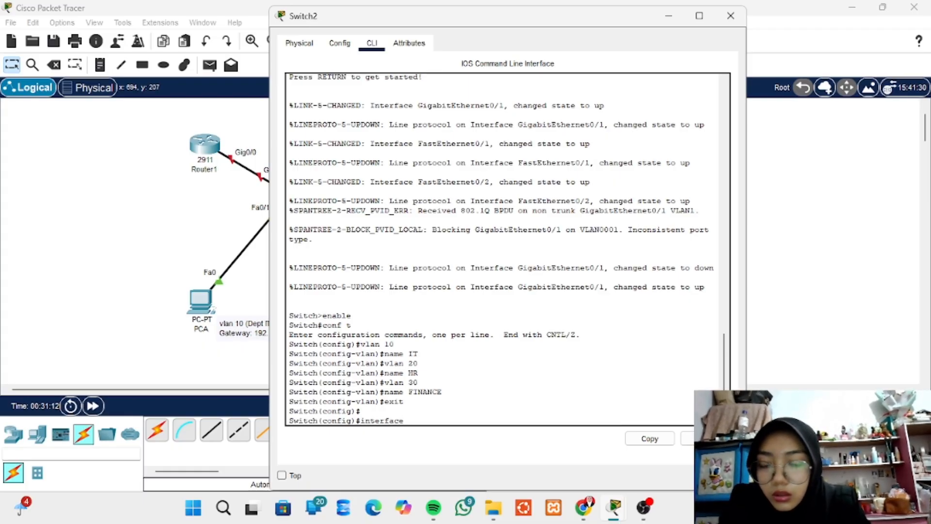
text( g0/)
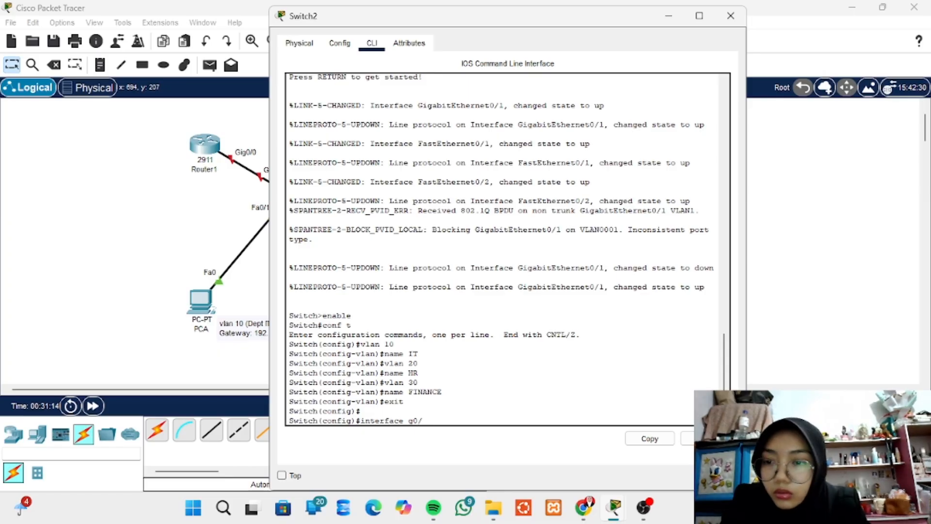
text(1)
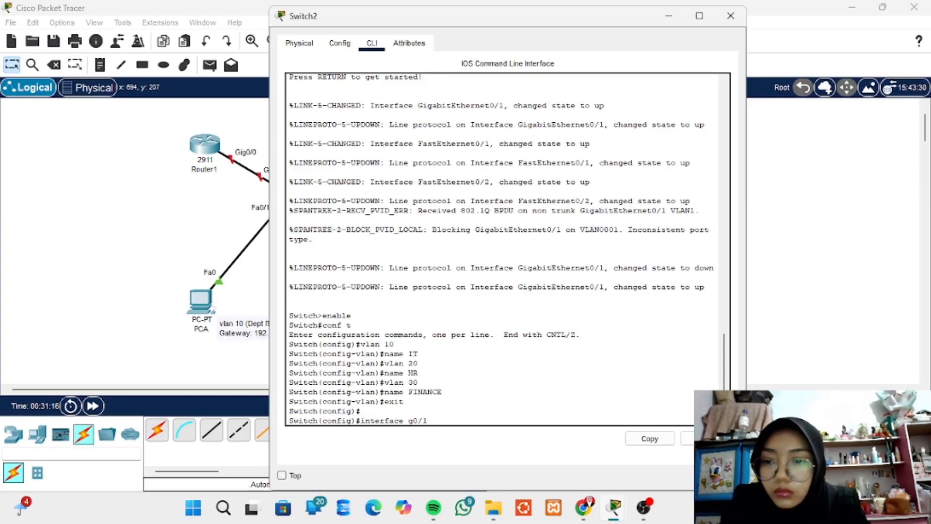
key(Return)
text(sw)
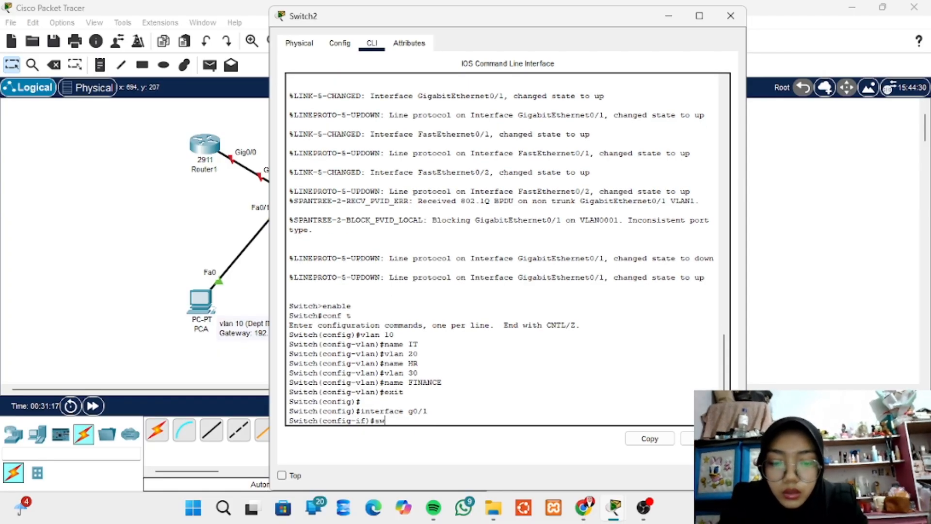
text(itchp)
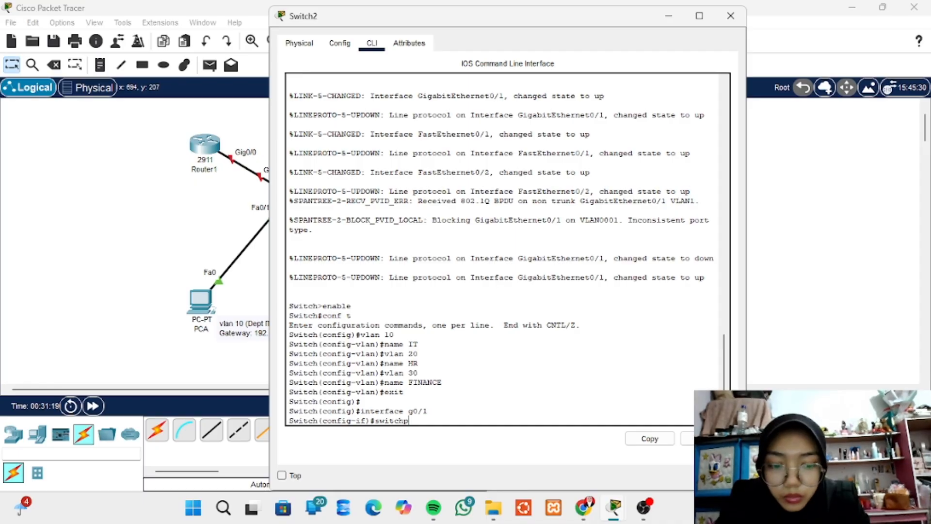
text(ort mod)
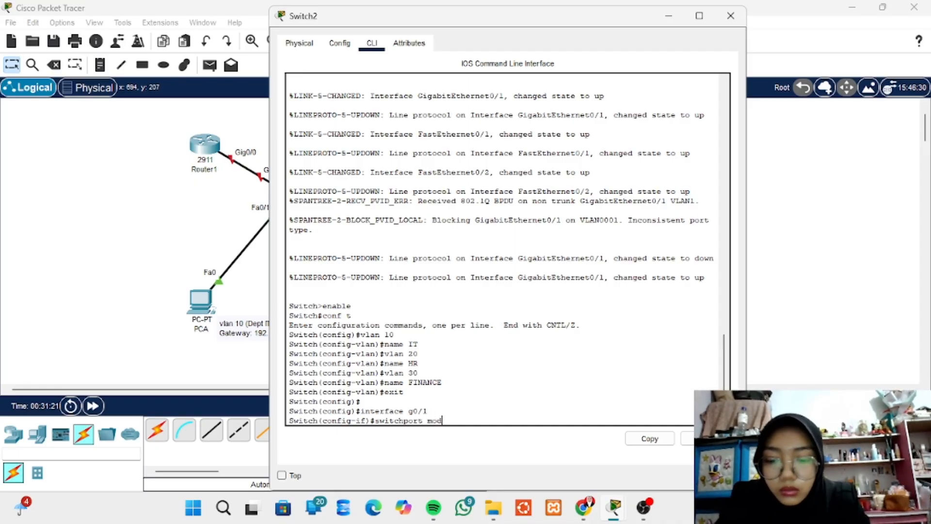
text(e trunk)
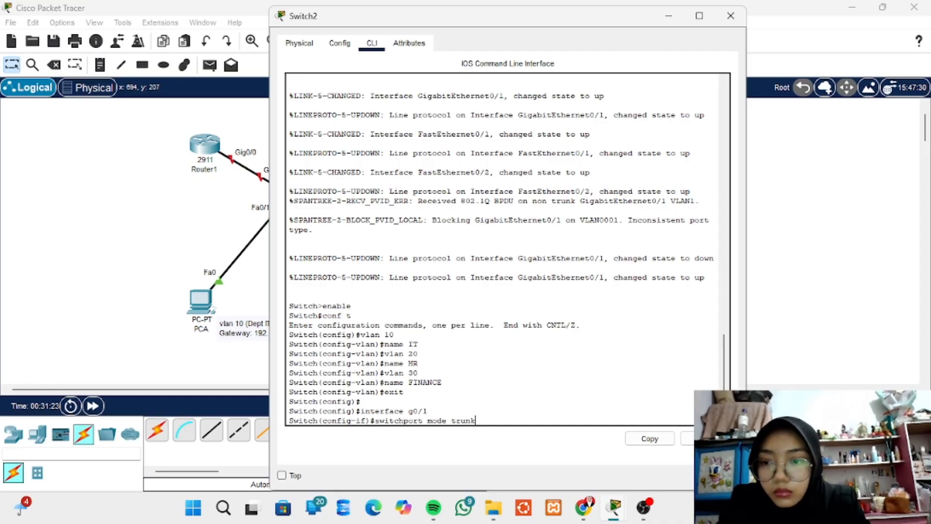
key(Return)
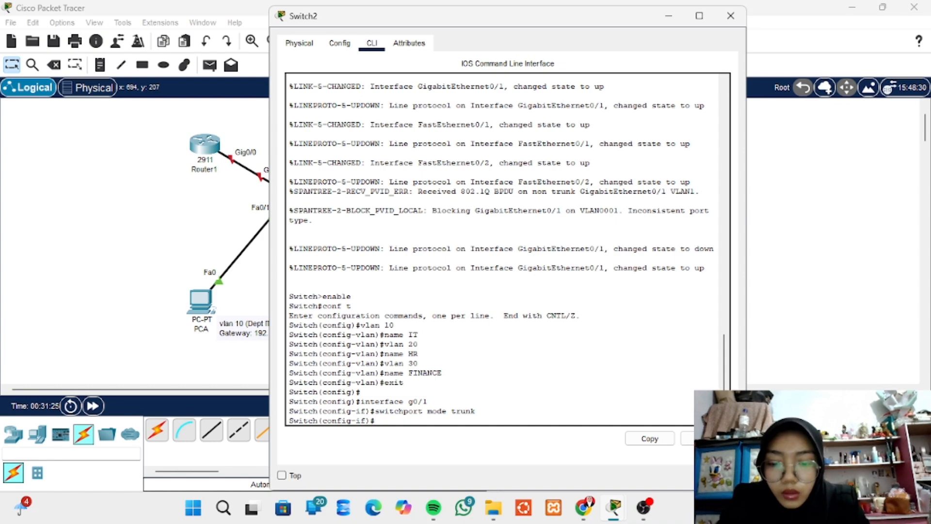
text(exit)
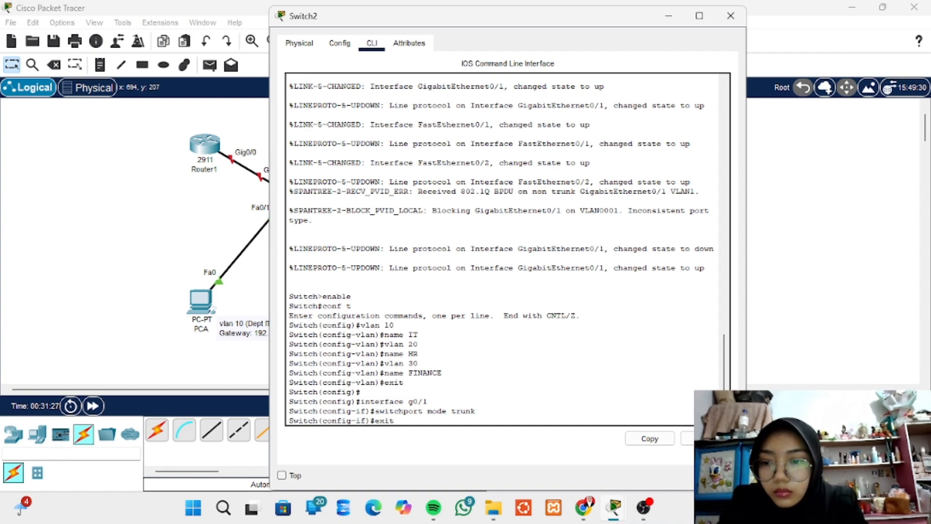
key(Return)
key(Return)
key(Return)
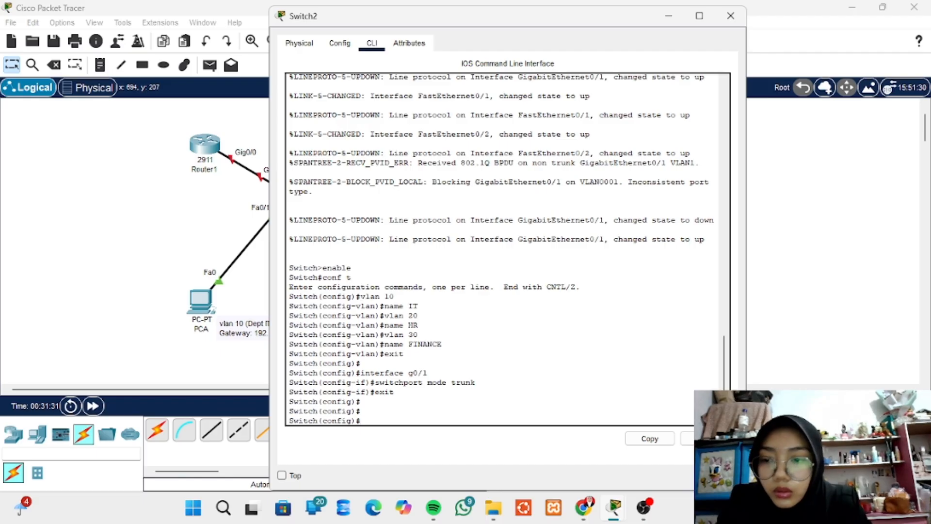
- Set interface fa0/1 on Switch2 to switchport access mode
text(interfa)
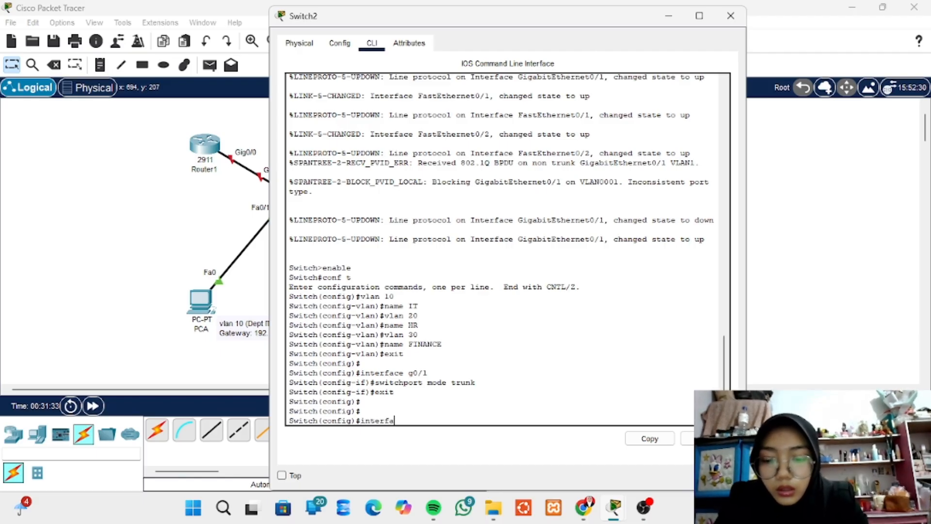
text(ce fa)
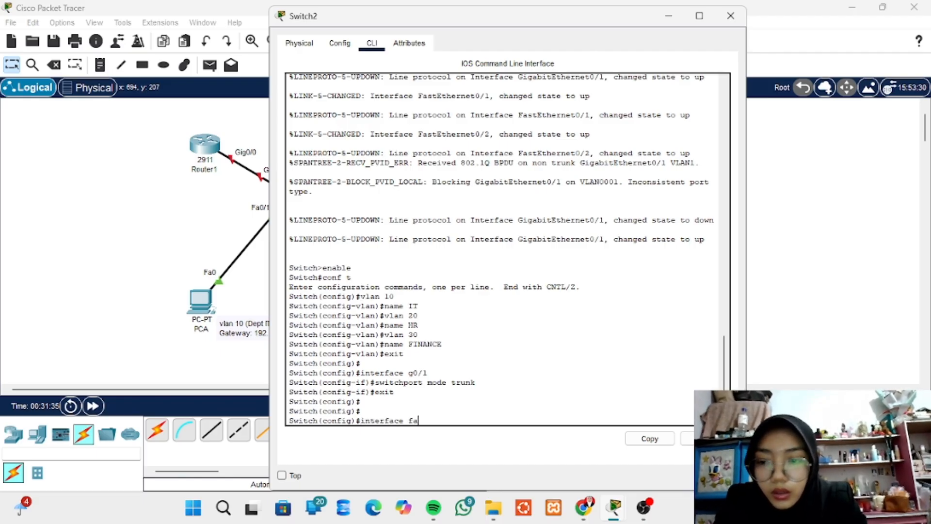
text(0/)
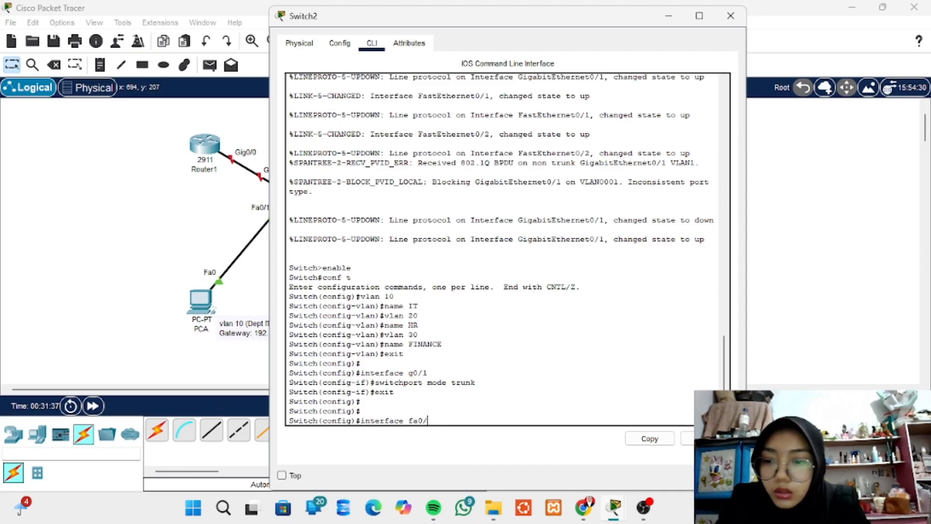
text(1)
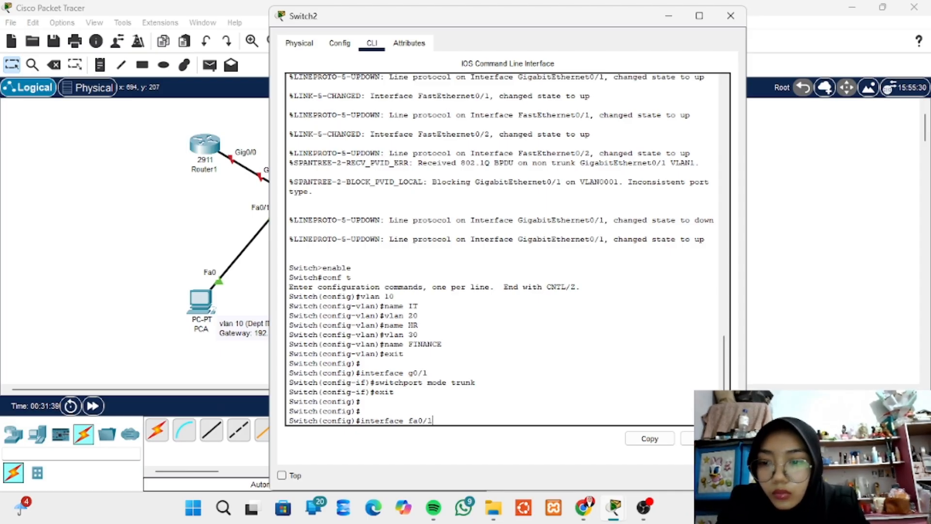
key(Return)
text(swit)
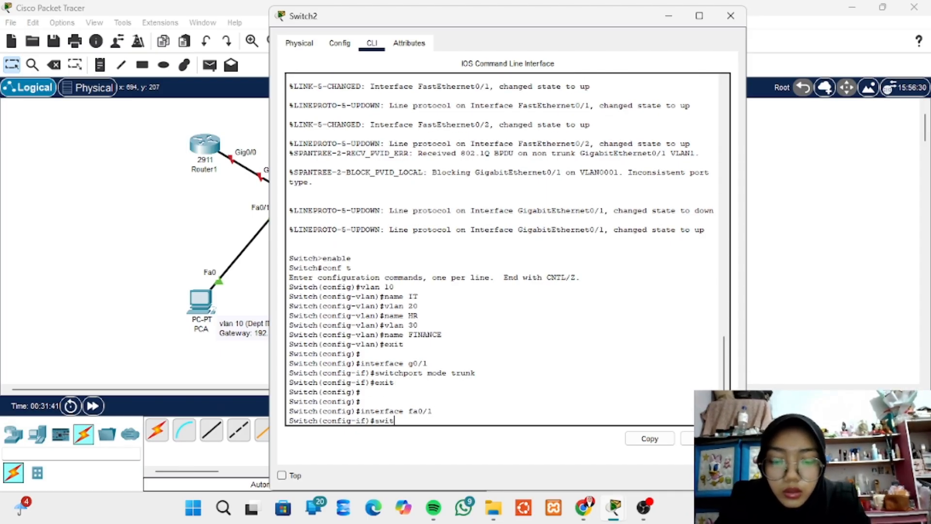
text(ch)
text(po)
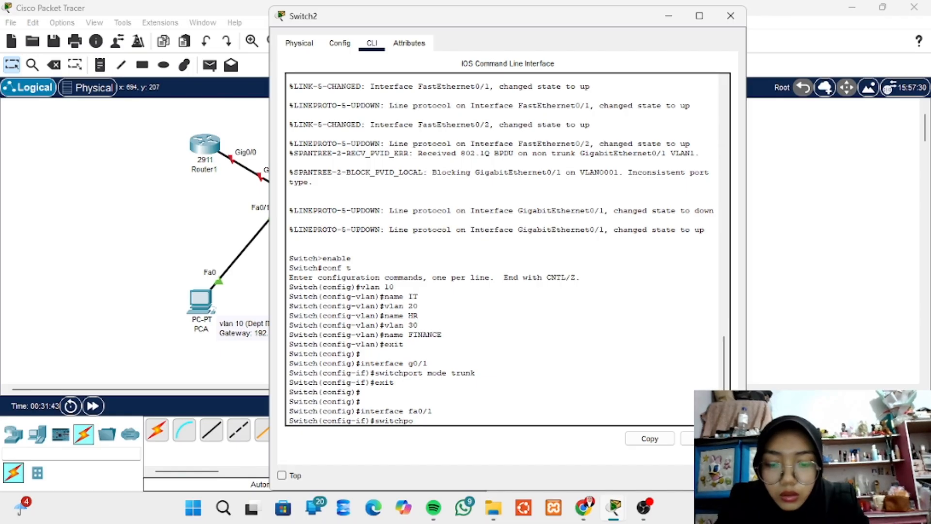
text(rt m)
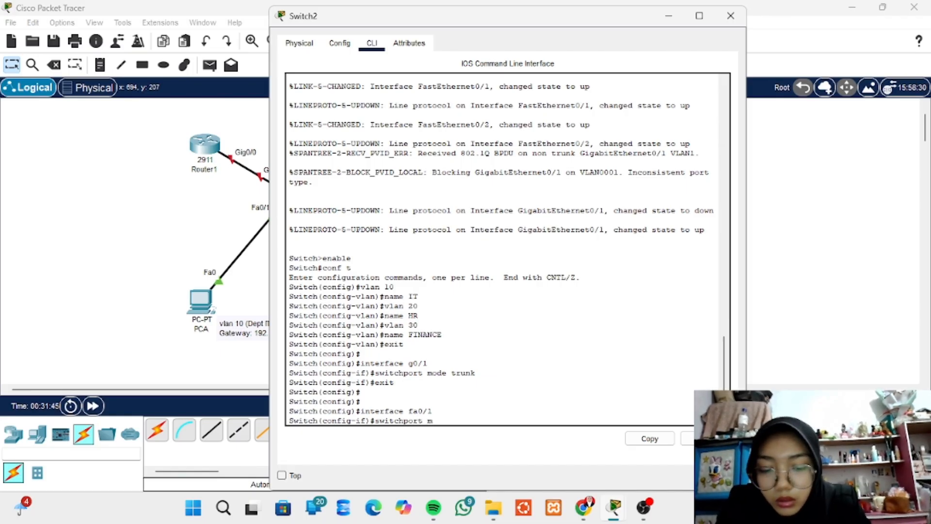
text(ode accsess)
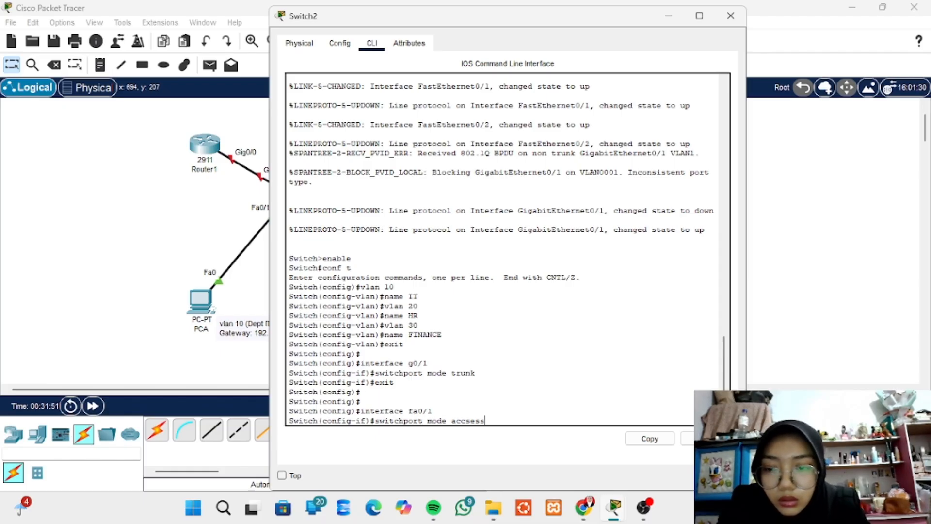
key(BackSpace)
key(BackSpace)
key(BackSpace)
key(BackSpace)
text(ess)
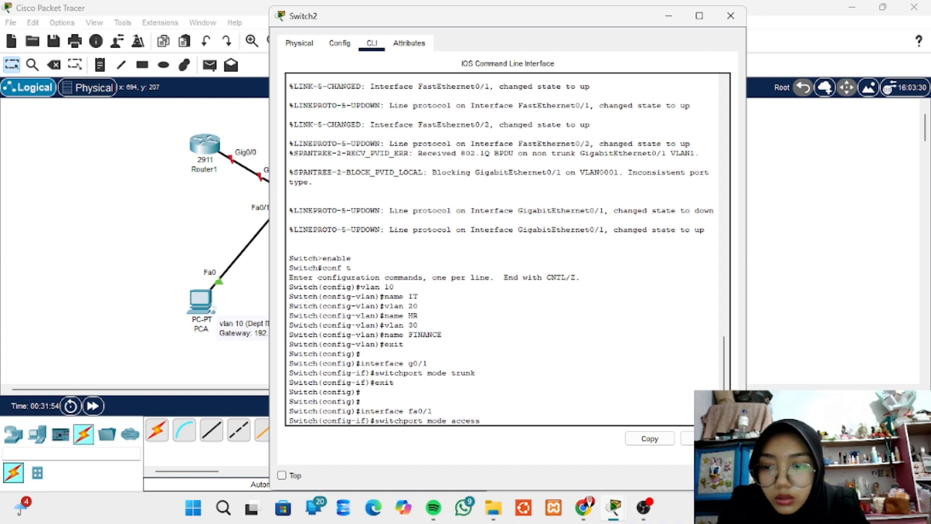
key(Return)
- Assign Switch2's interface fa0/1 to access VLAN 20 and exit to global configuration mode
text(ss)
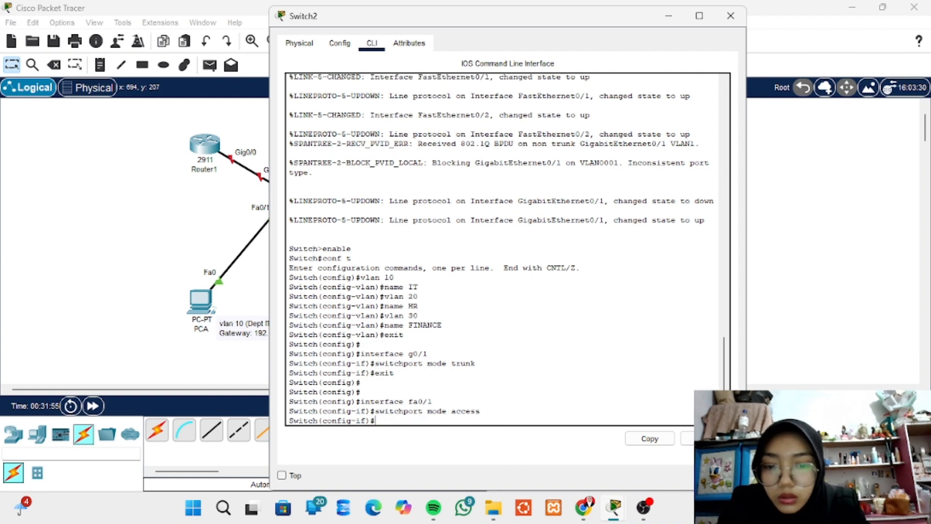
text(wti)
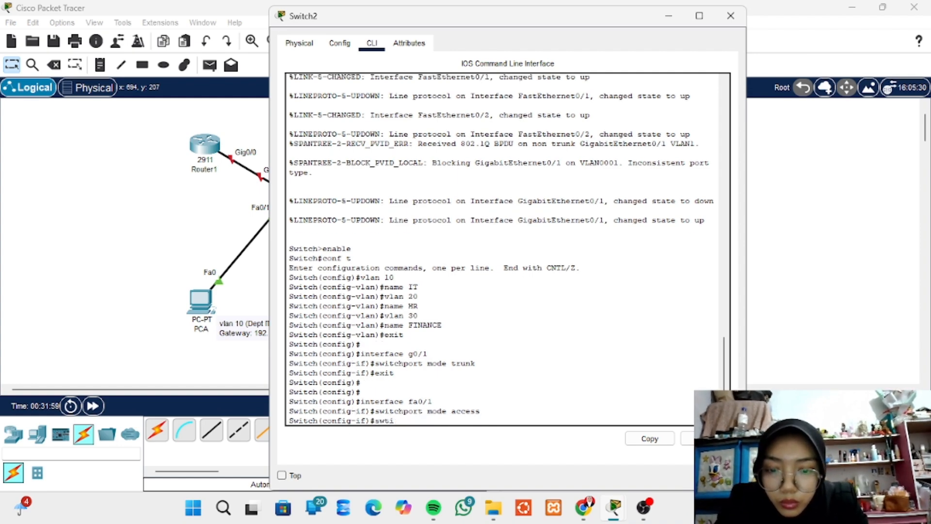
key(BackSpace)
key(BackSpace)
text(itc)
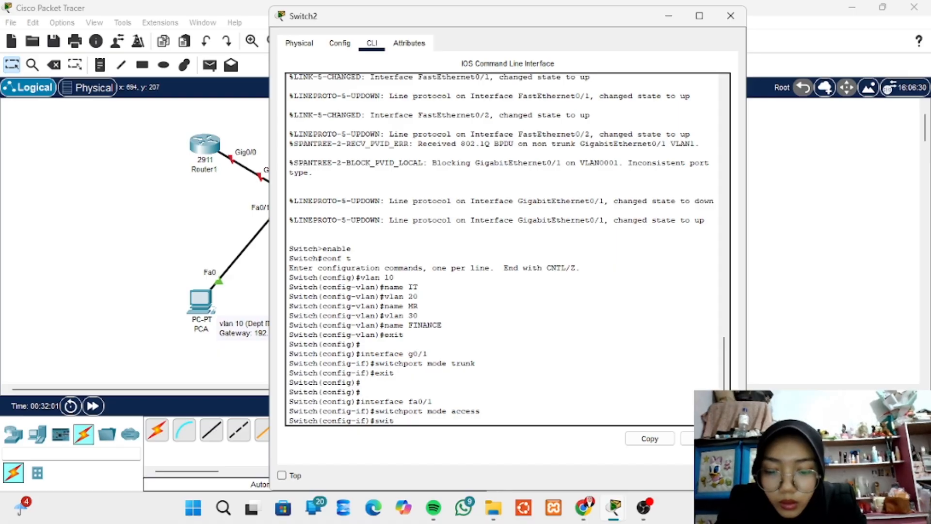
text(hp)
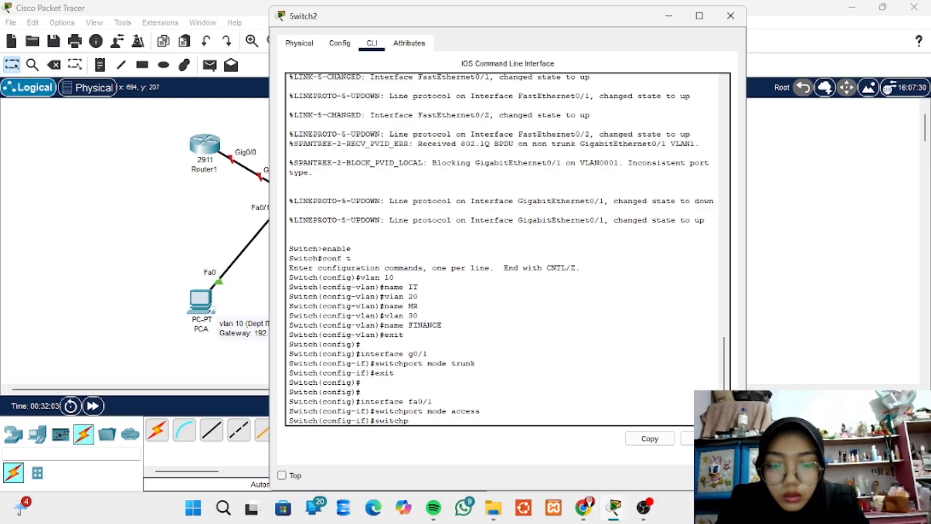
text(ort acc)
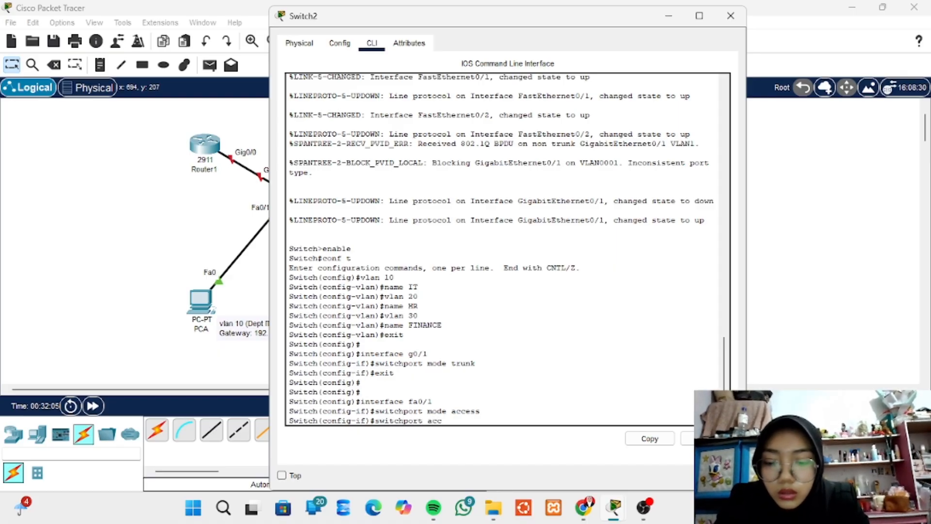
text(ess vl)
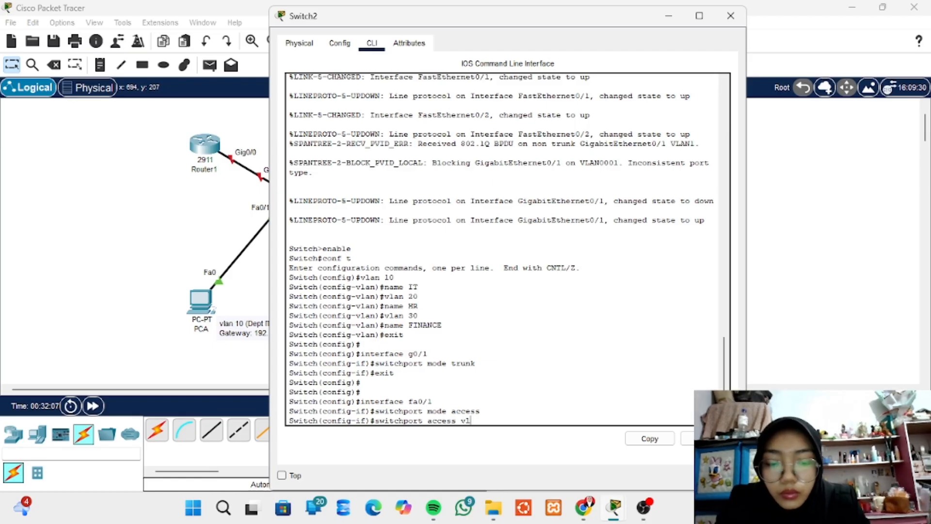
text(an 20)
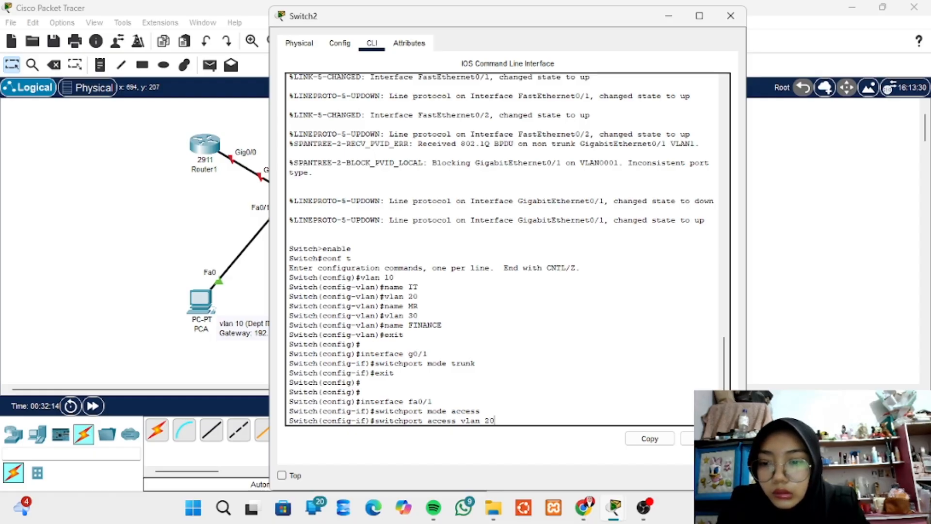
key(Return)
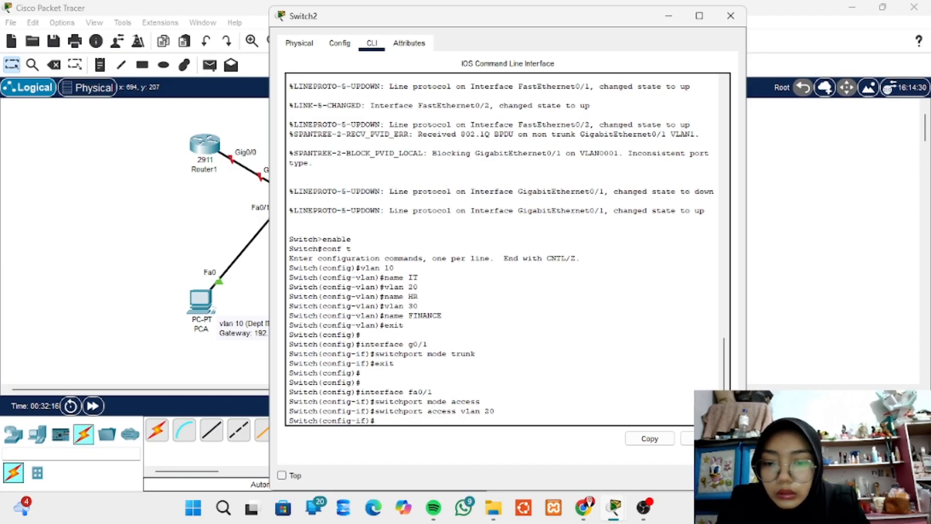
text(exi)
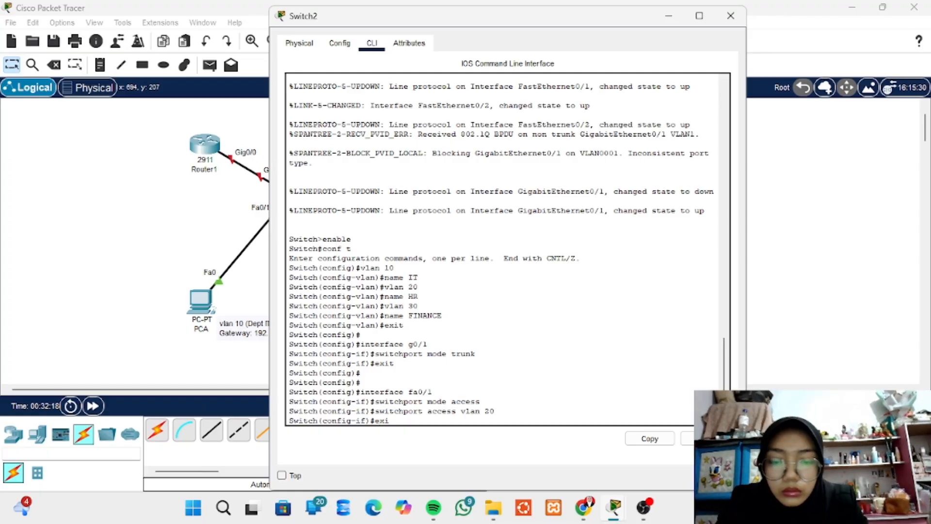
key(Return)
key(Return)
key(Return)
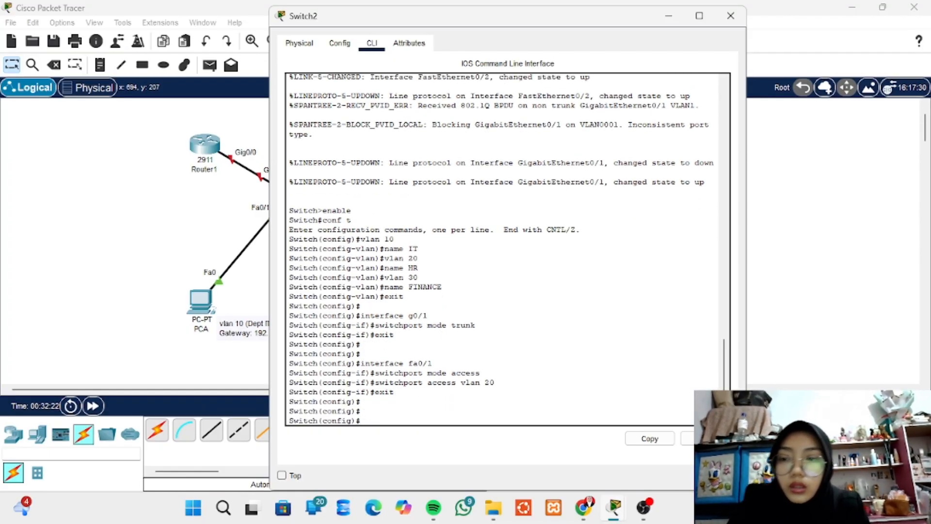
- Enter interface fa0/2 on Switch2 and set it to switchport access mode
text(interface)
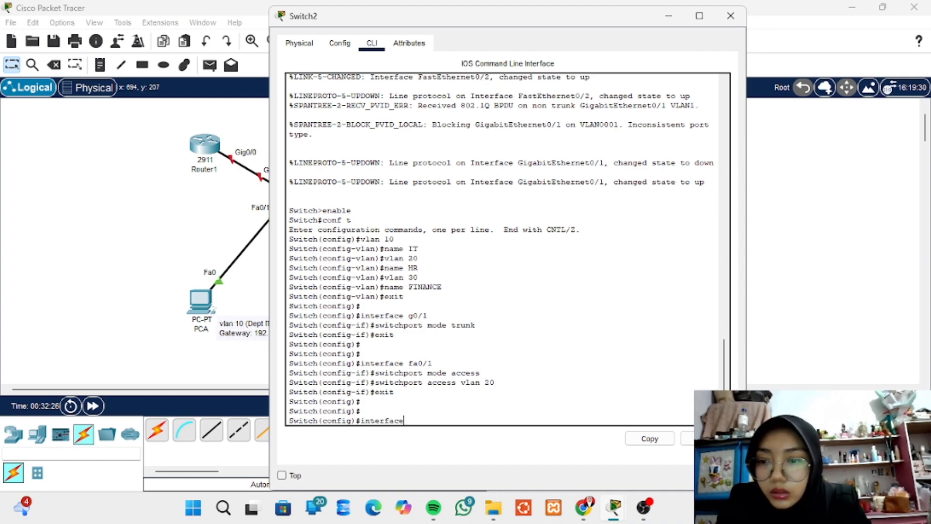
text( fa)
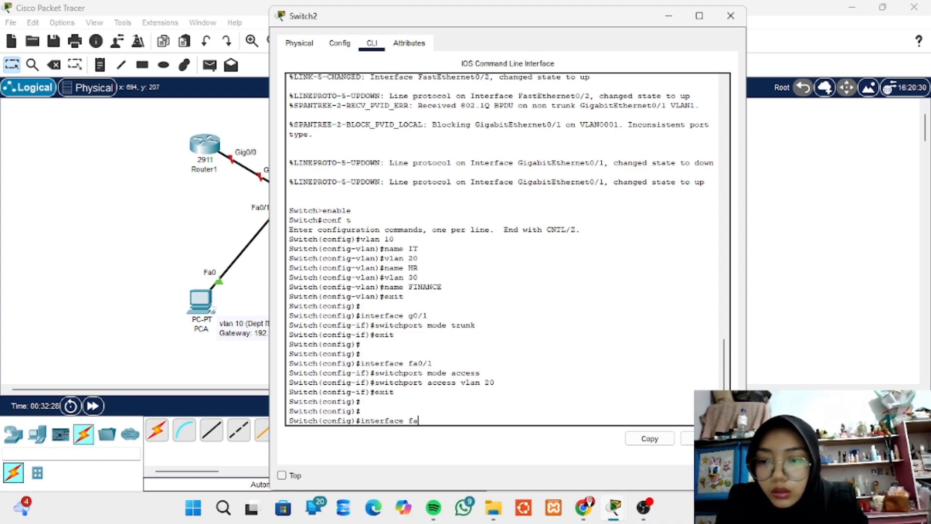
text(0/2)
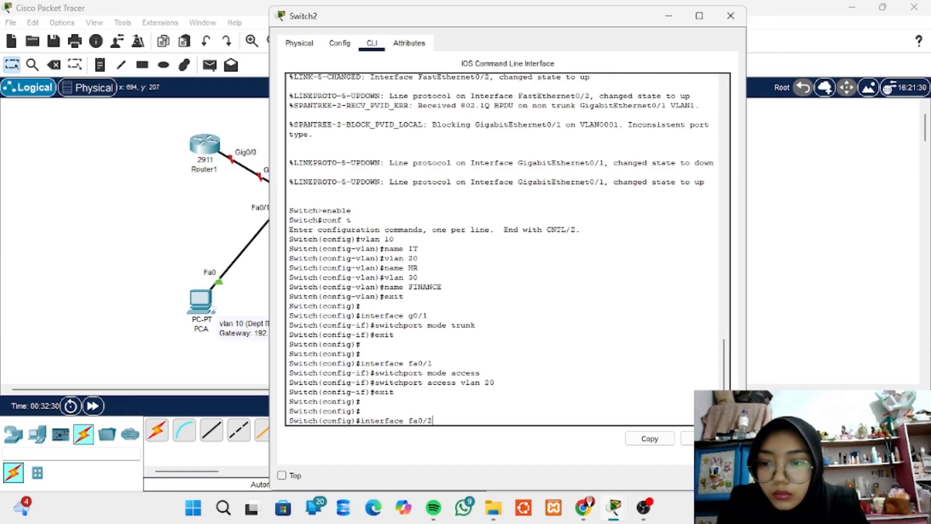
key(Return)
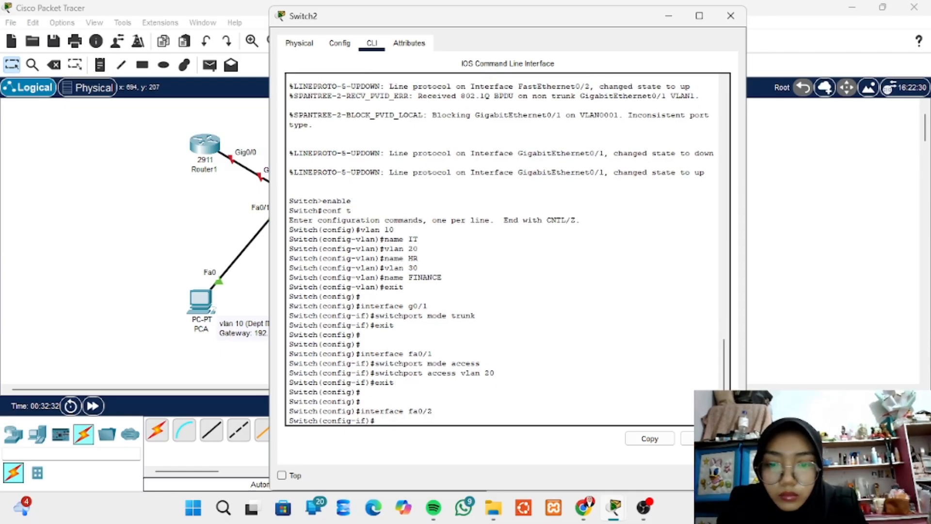
key(Up)
key(Up)
key(Up)
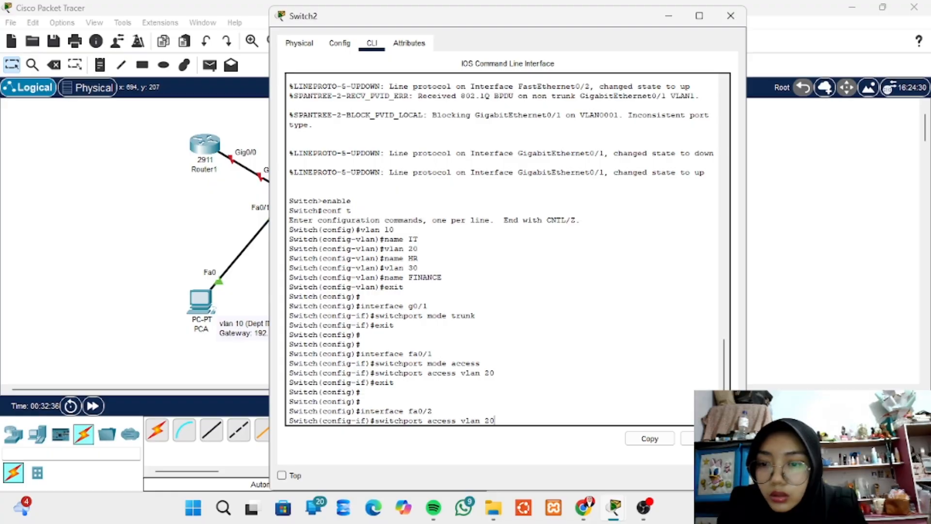
key(Up)
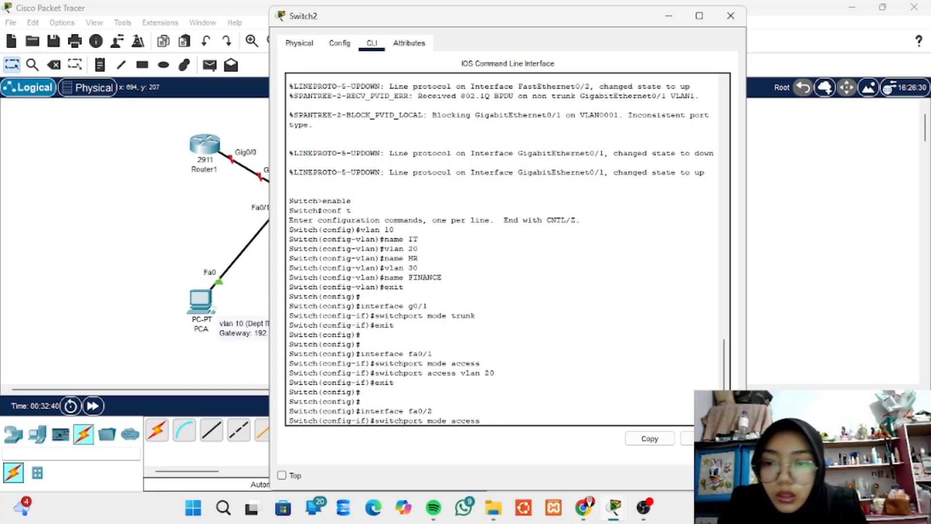
key(Return)
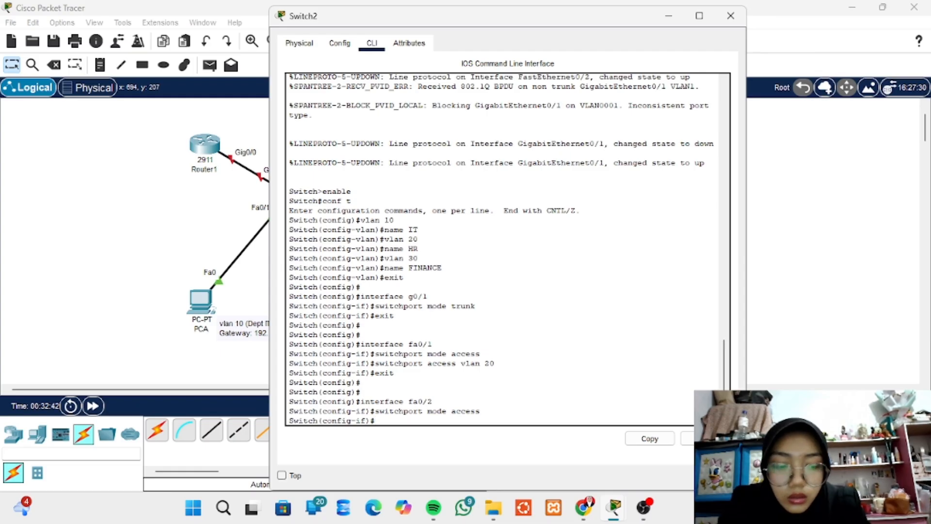
- Assign interface fa0/2 to access VLAN 30, end the configuration session and close the Switch2 window
key(Up)
key(Up)
key(Up)
key(Up)
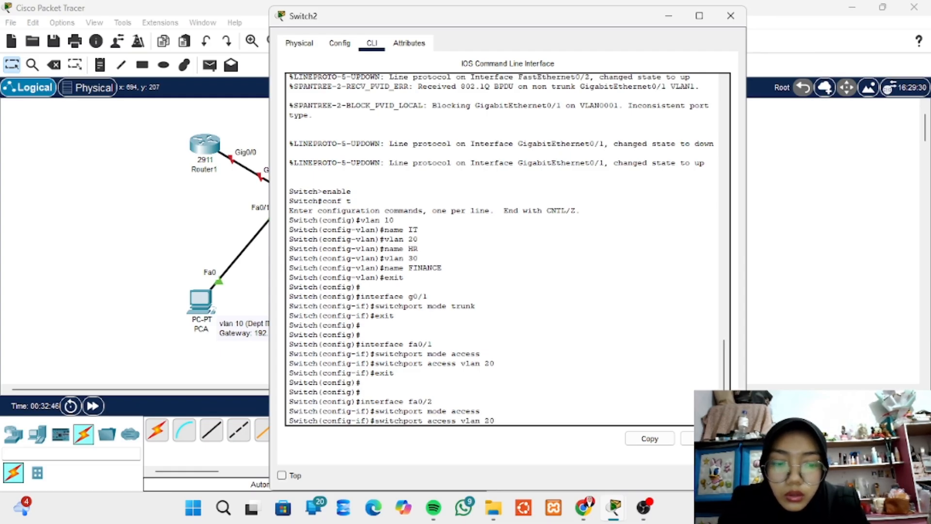
key(BackSpace)
key(BackSpace)
text(30)
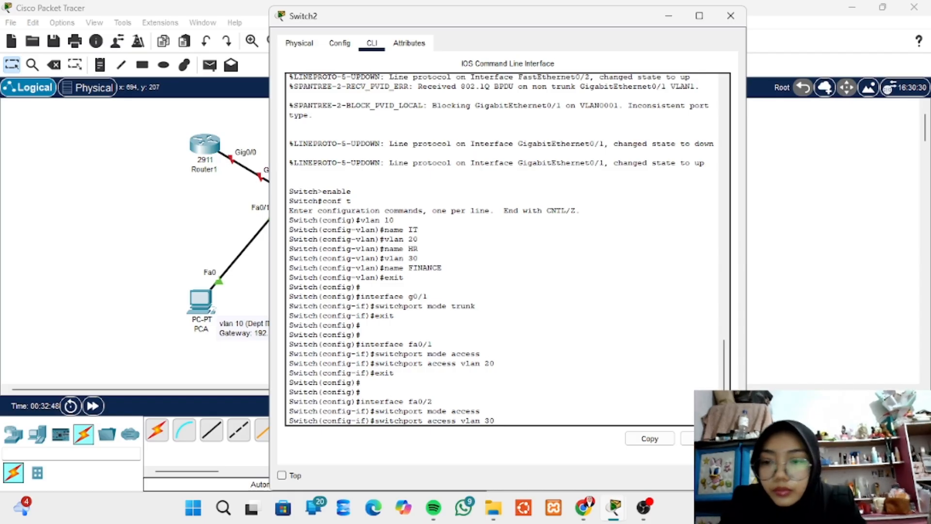
key(Return)
text(end)
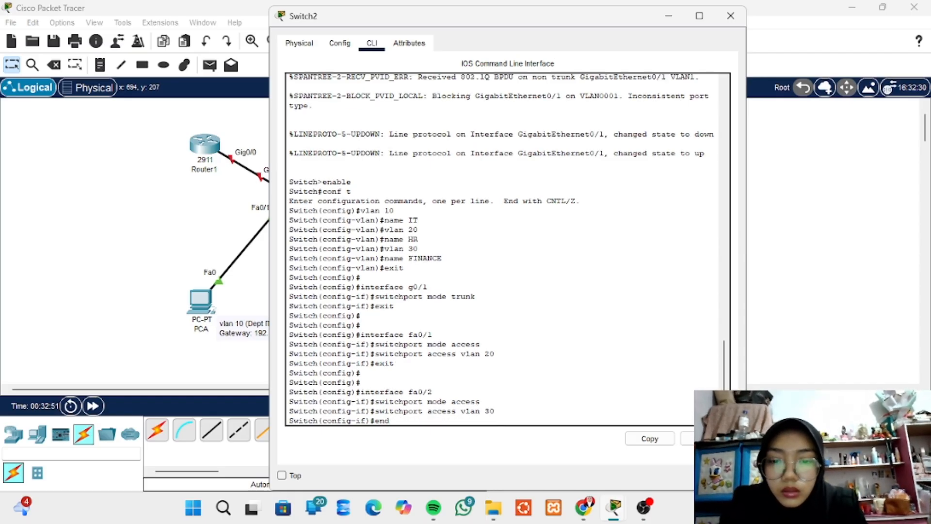
key(Return)
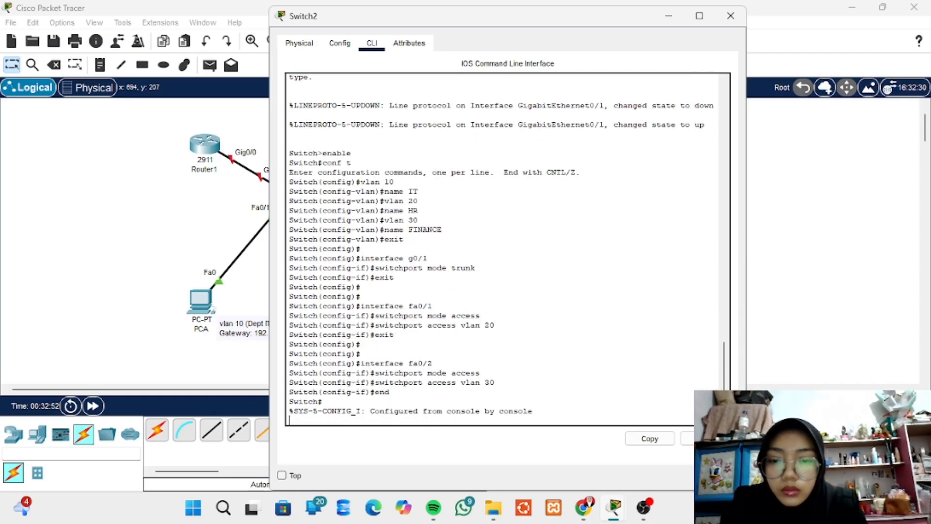
key(Return)
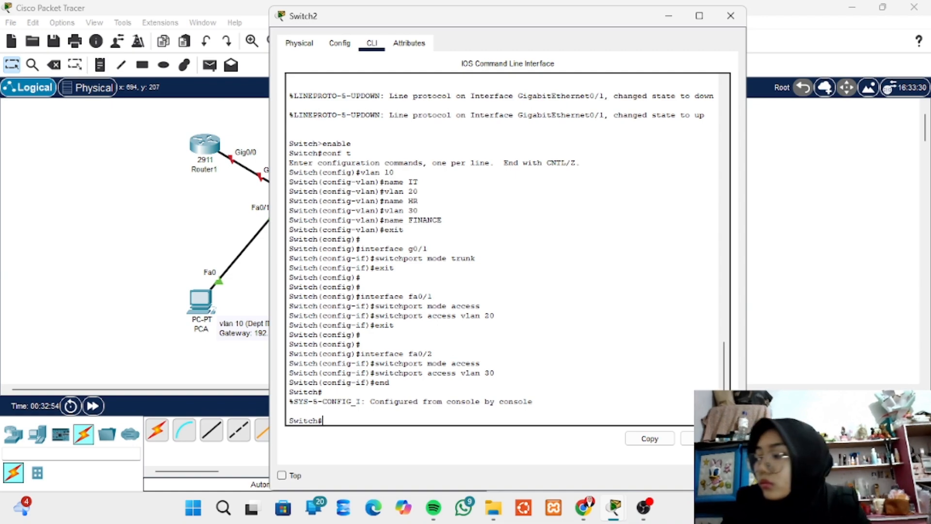
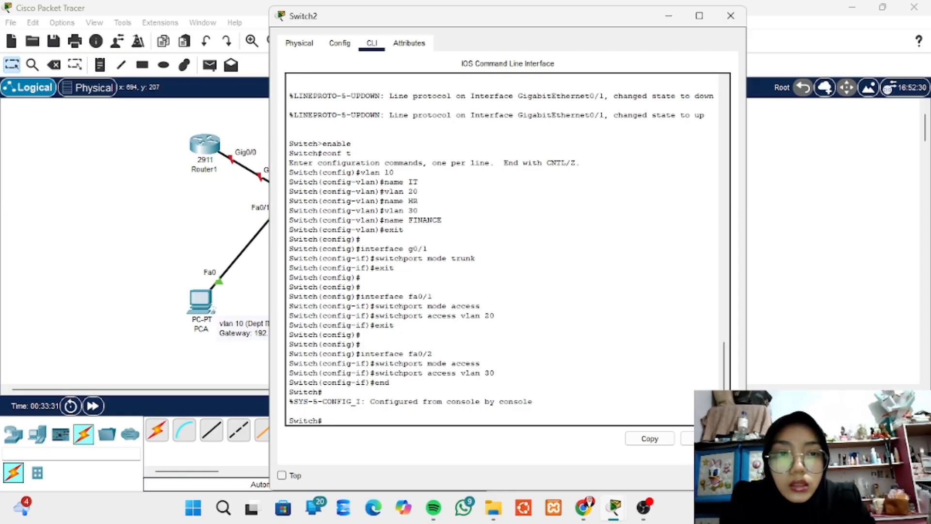
click(731, 15)
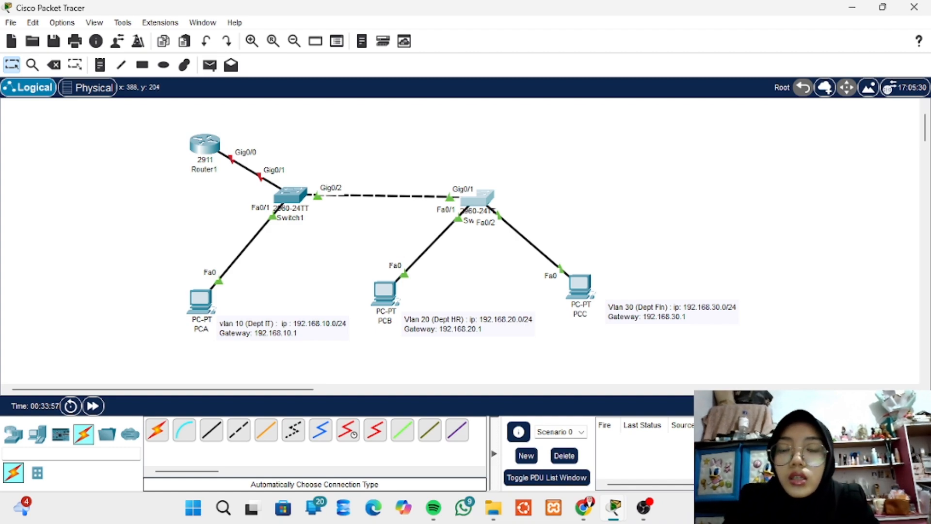
- Open Router1's command line and decline the initial configuration dialog to reach the user prompt
click(205, 144)
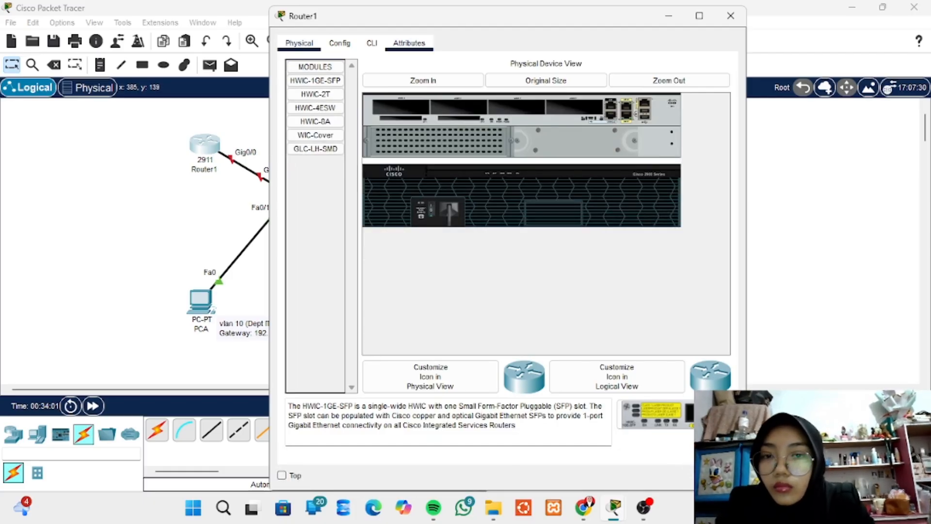
click(371, 43)
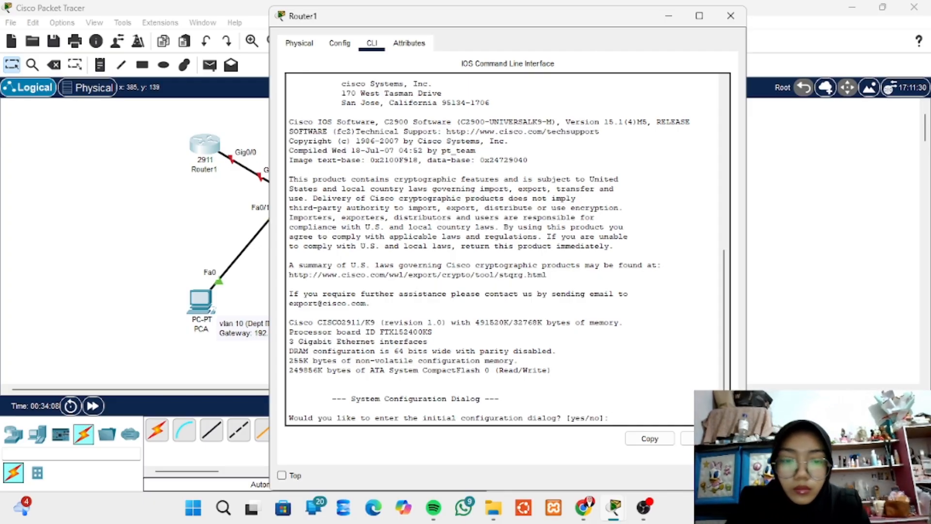
text(no)
key(Return)
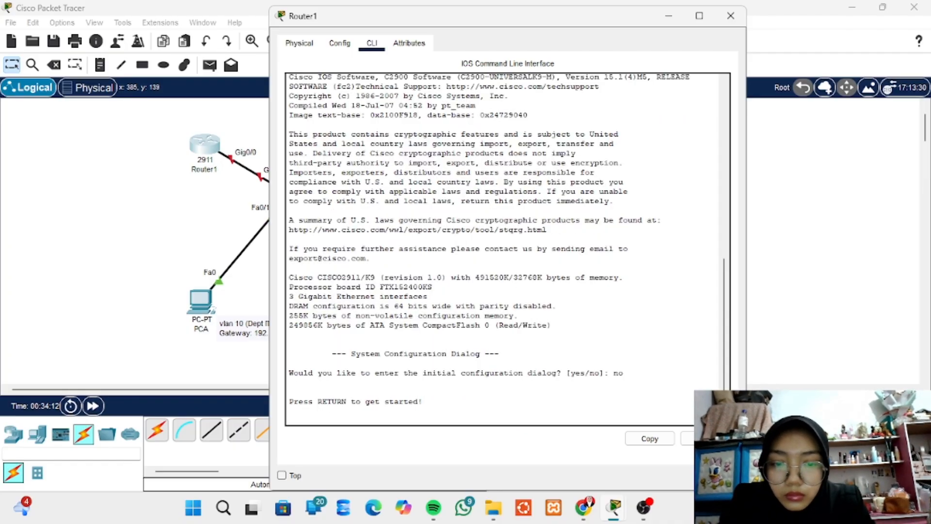
key(Return)
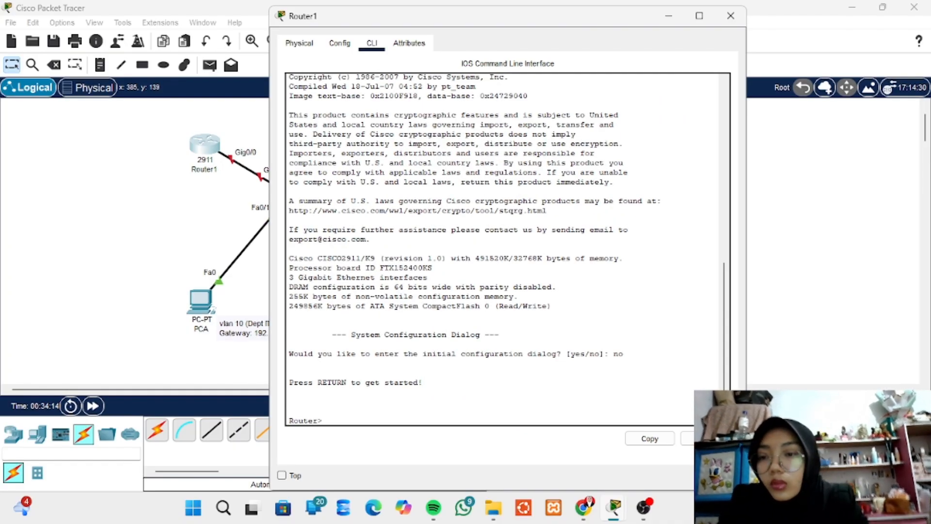
- Enable privileged mode on Router1 and enter global configuration mode from the terminal
text(enable)
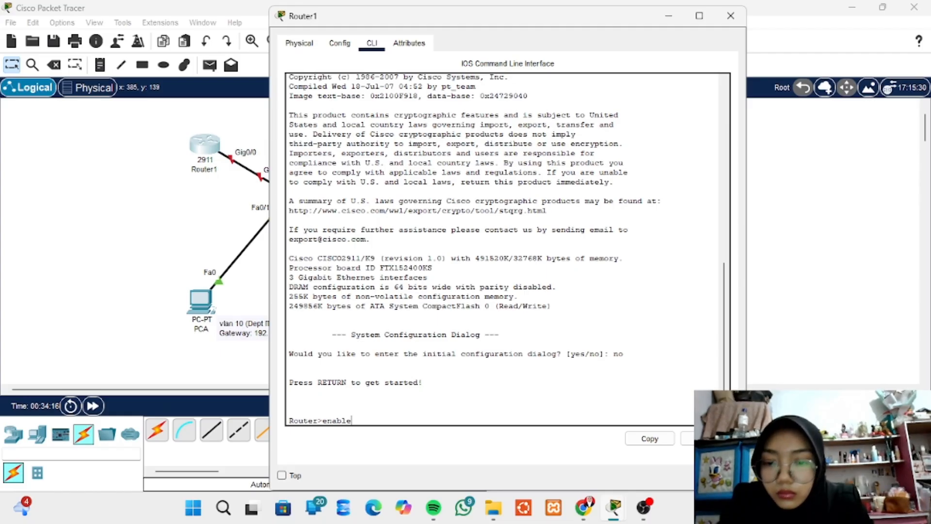
key(Return)
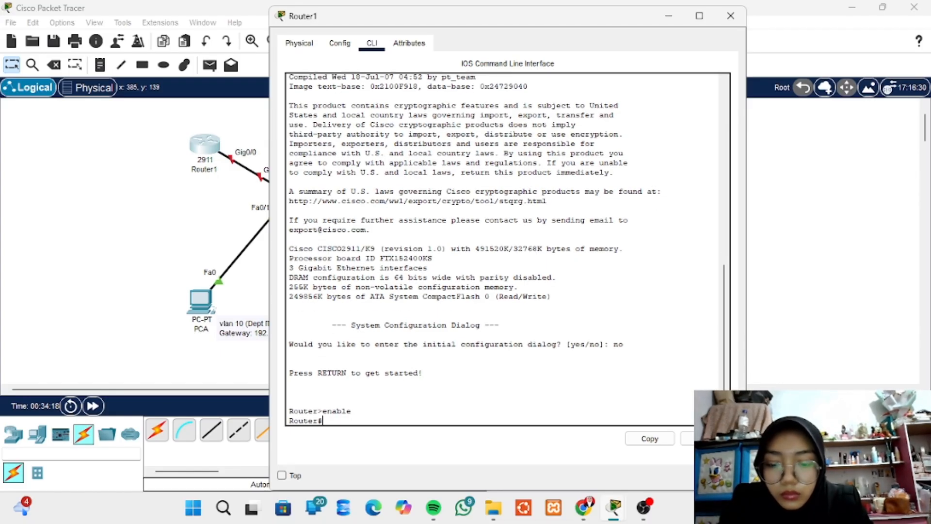
text(conf t)
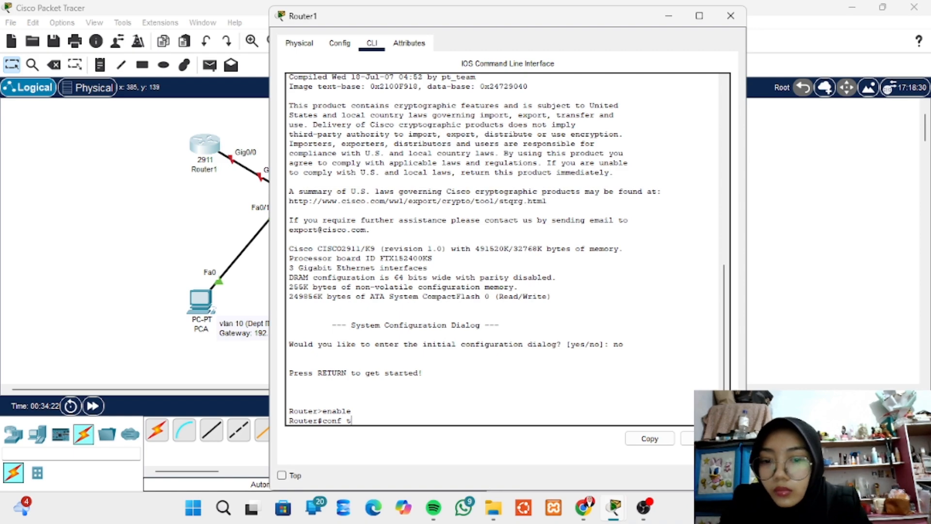
key(Return)
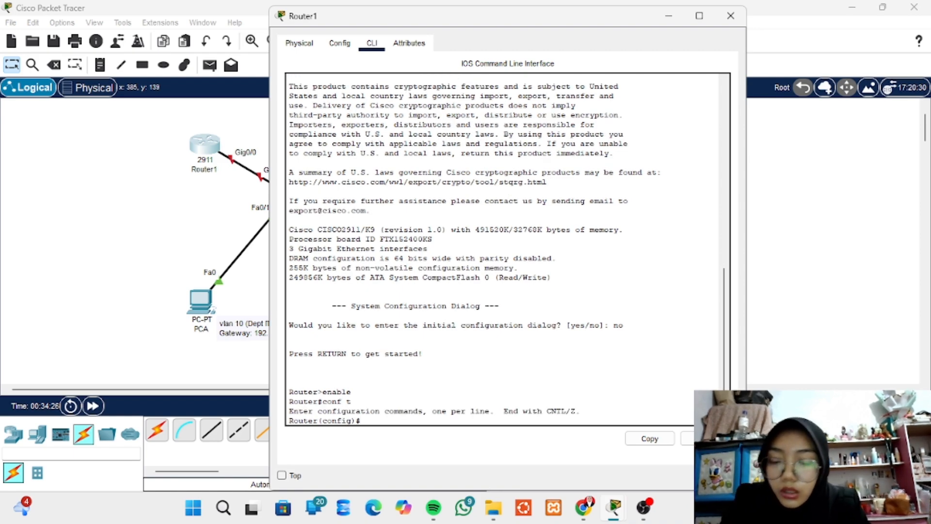
- Enter interface g0/0 on Router1, enable it with no shutdown and exit to global configuration mode
text(interface)
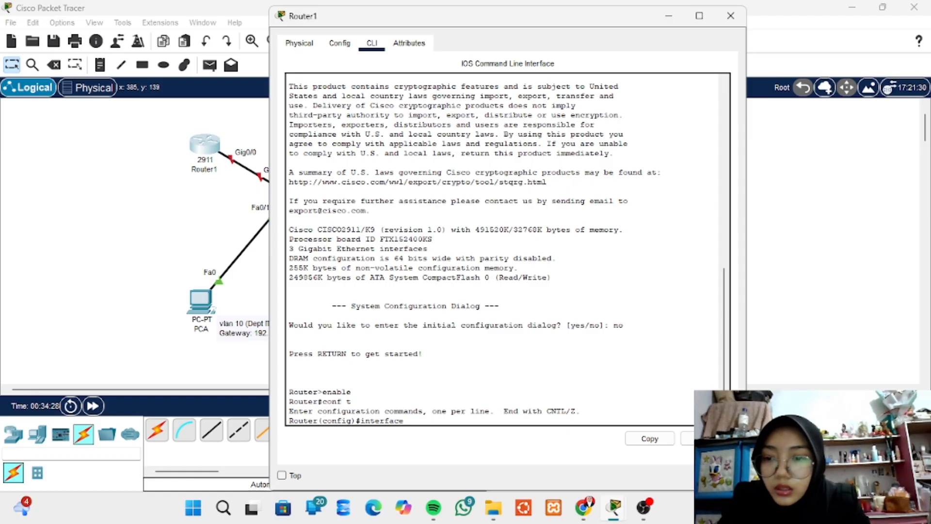
text( g)
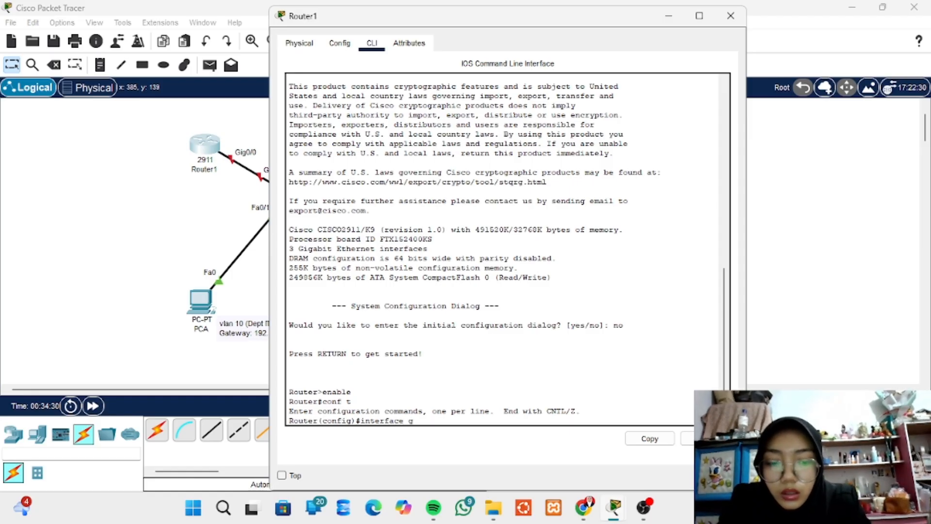
text(0/0)
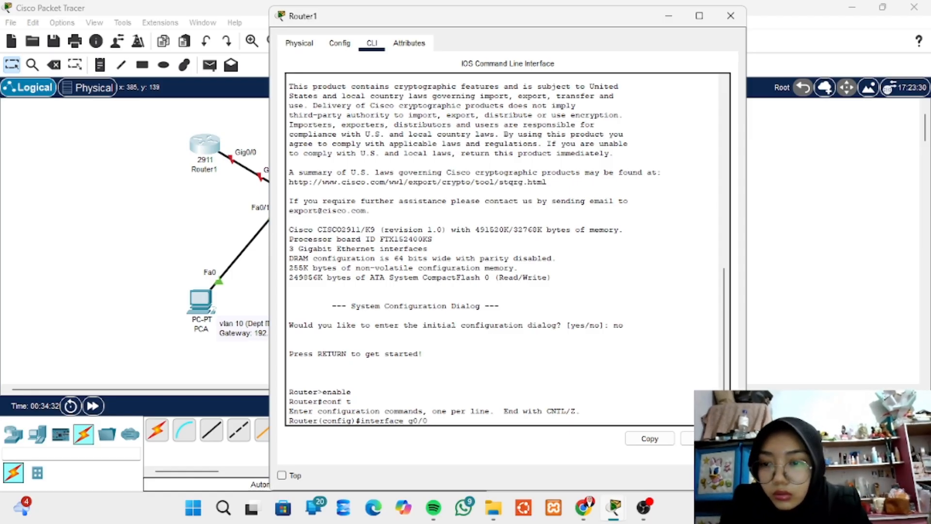
key(Return)
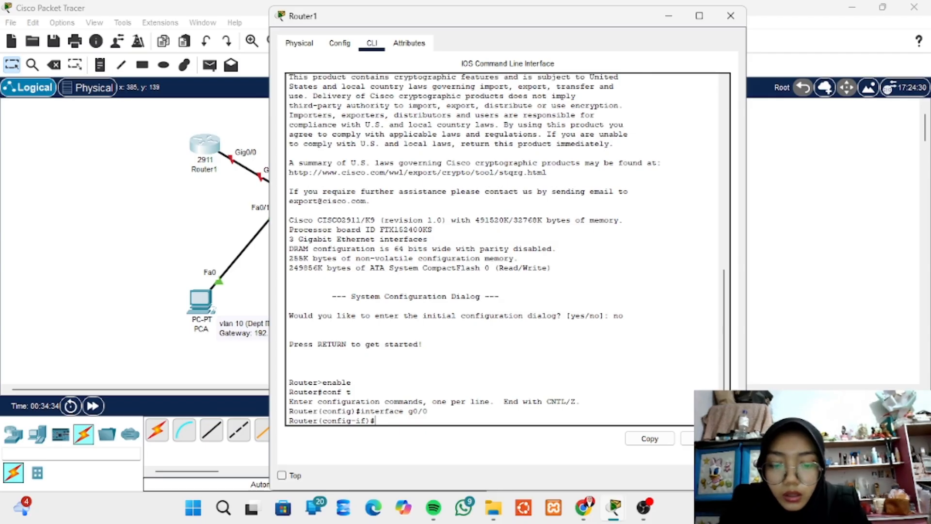
text(no shutdown)
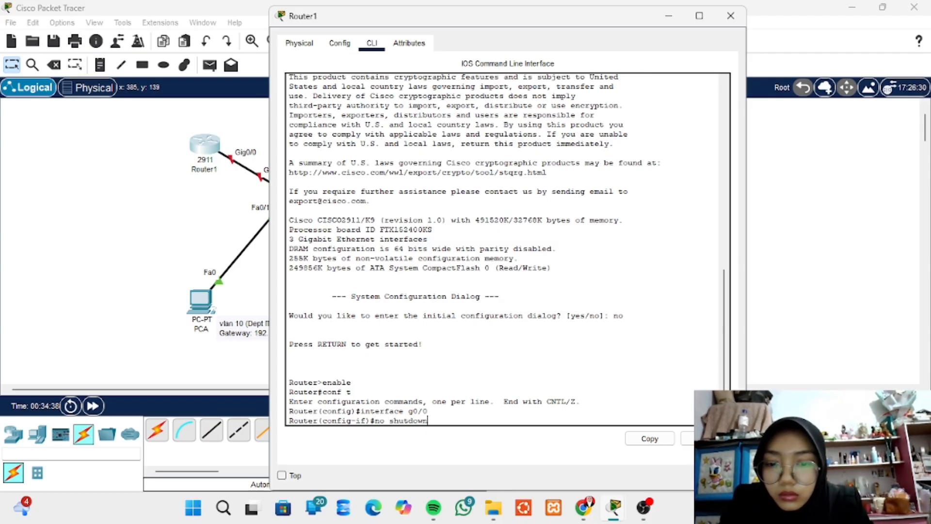
key(Return)
text(exi)
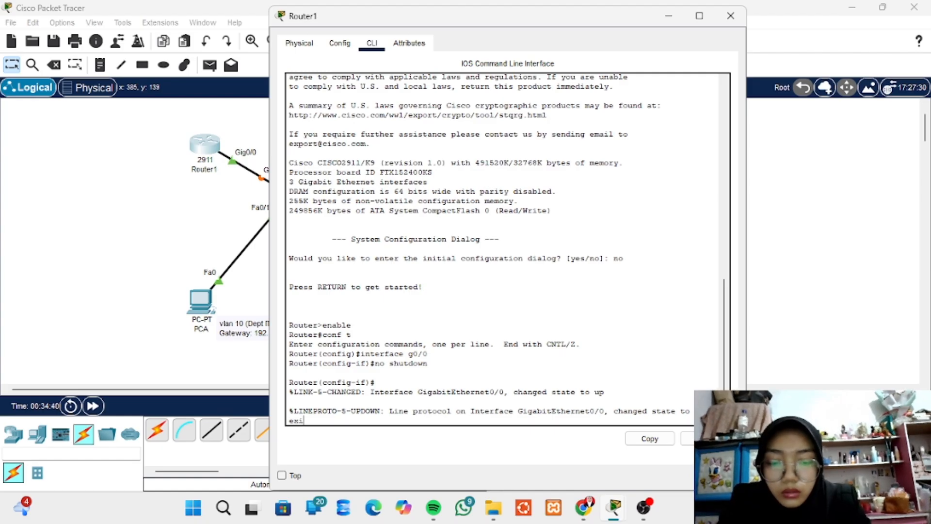
text(t)
key(Return)
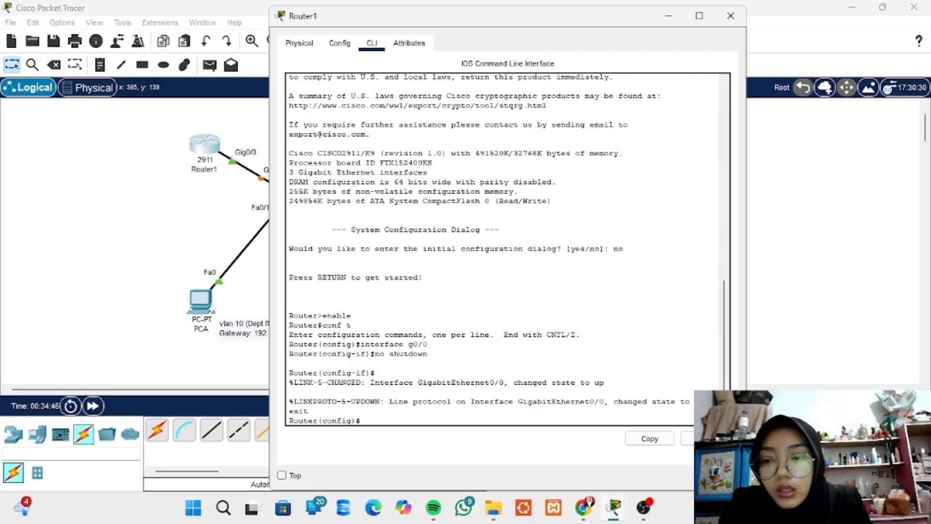
- Create subinterface g0/0.10 on Router1 and bring up a clean subinterface prompt
text(i)
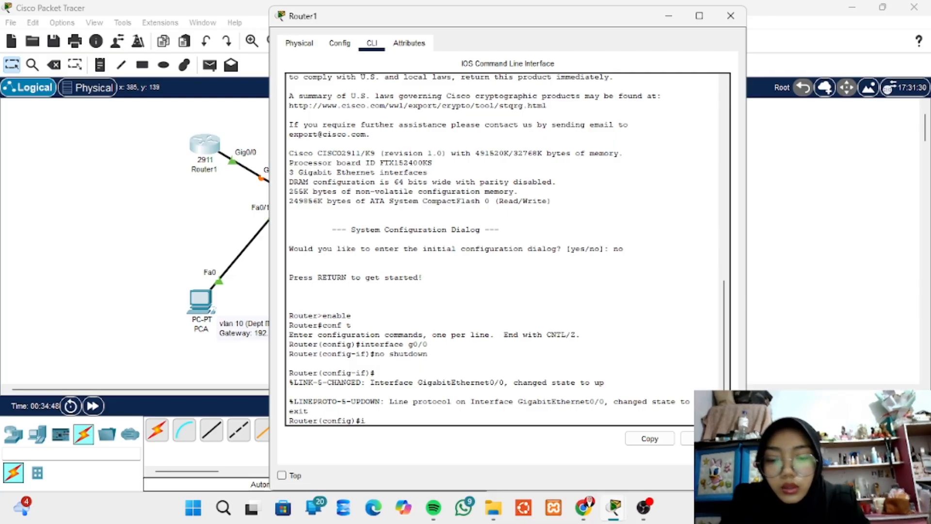
text(nterfac)
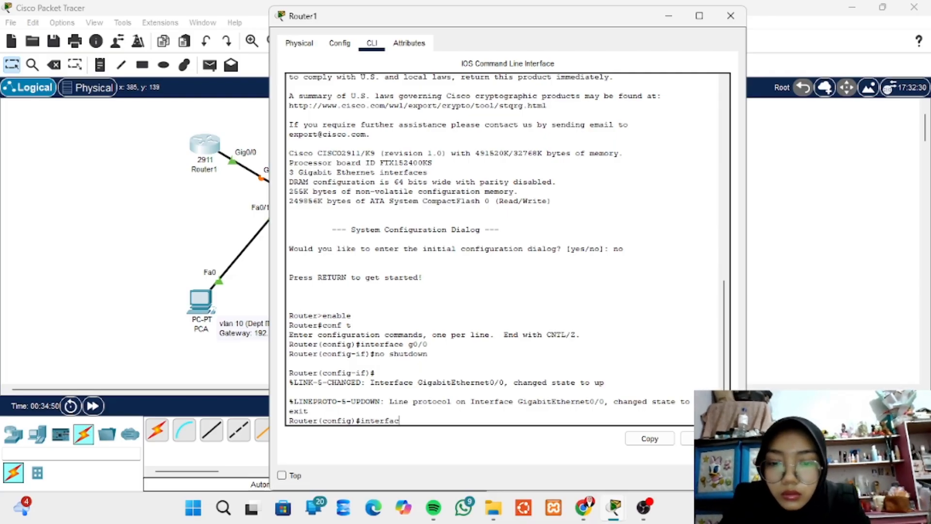
text(e g0/0)
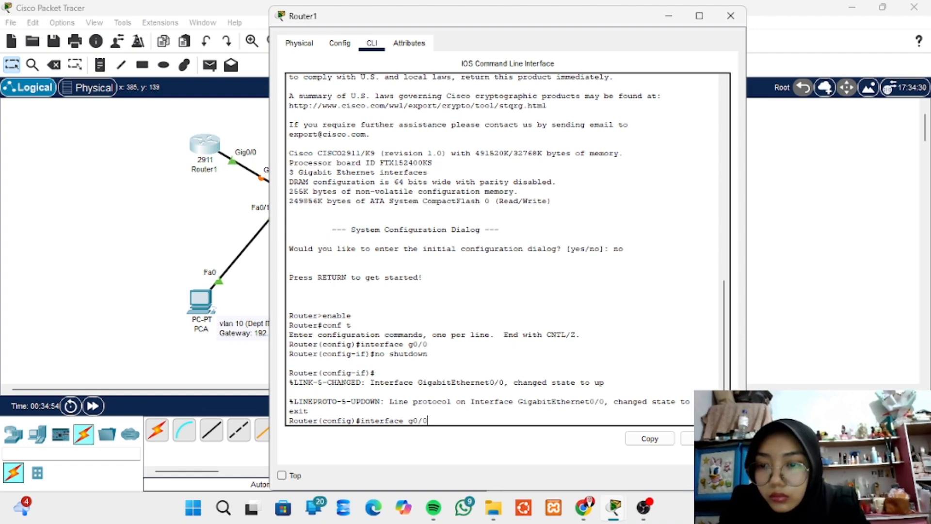
text(.10)
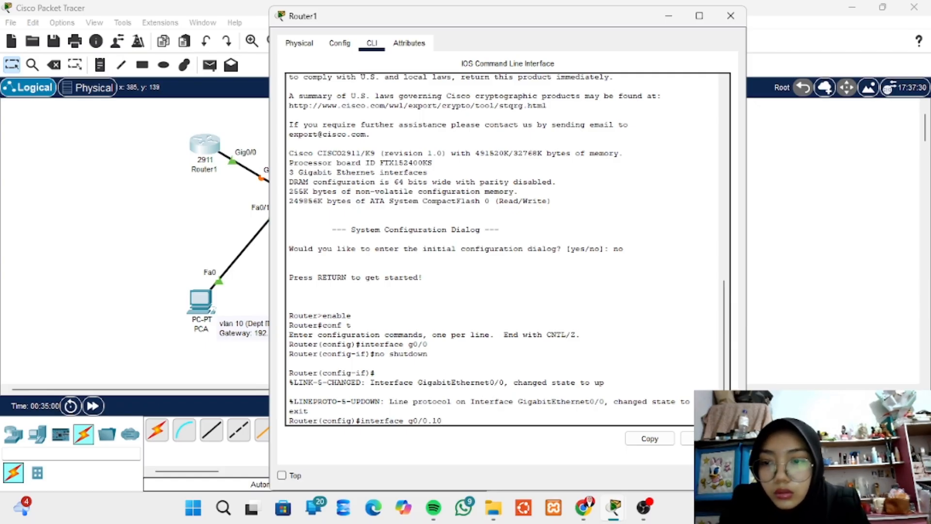
key(Return)
text(e)
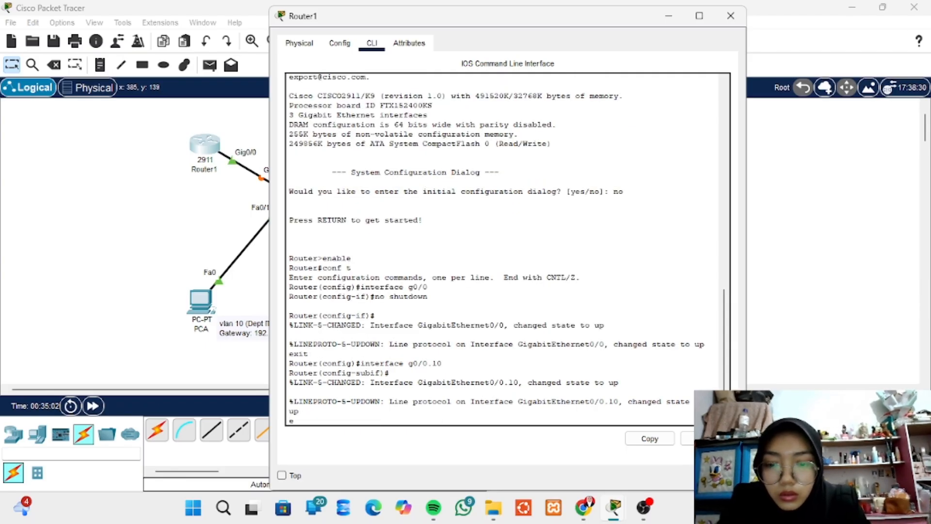
key(BackSpace)
key(Return)
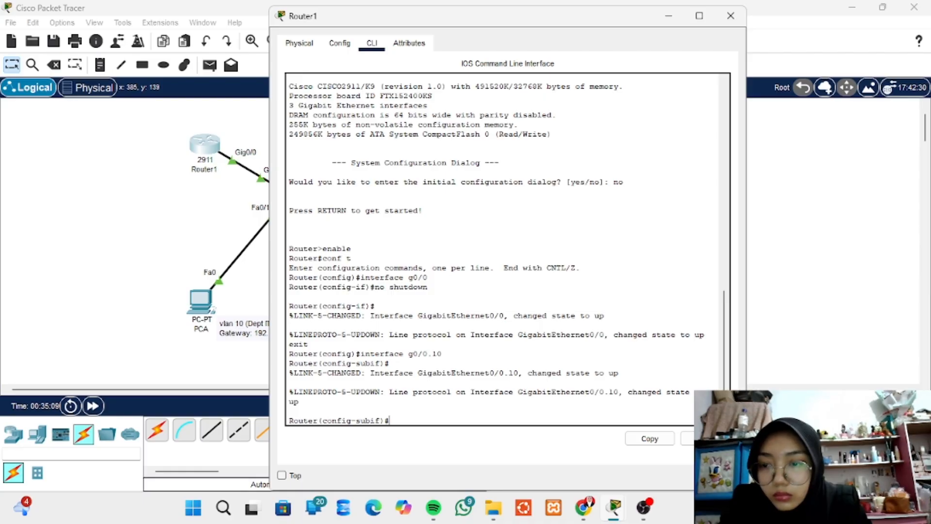
text(inte)
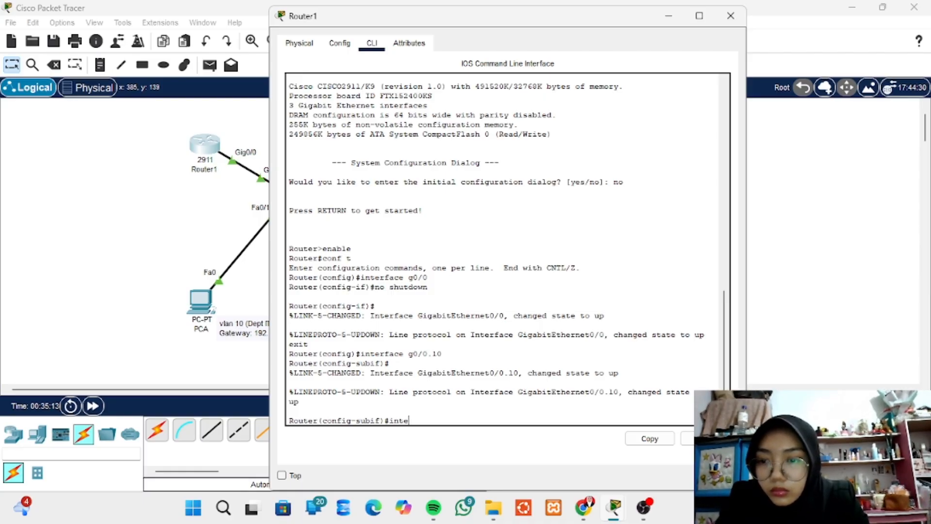
key(BackSpace)
key(BackSpace)
key(BackSpace)
key(BackSpace)
- Set the encapsulation of subinterface g0/0.10 to dot1q for VLAN 10
text(e)
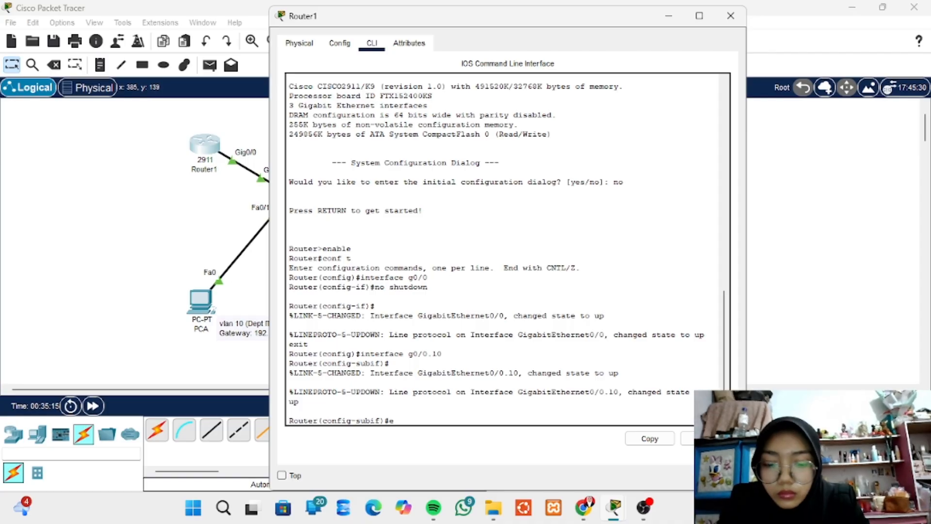
text(ncaps)
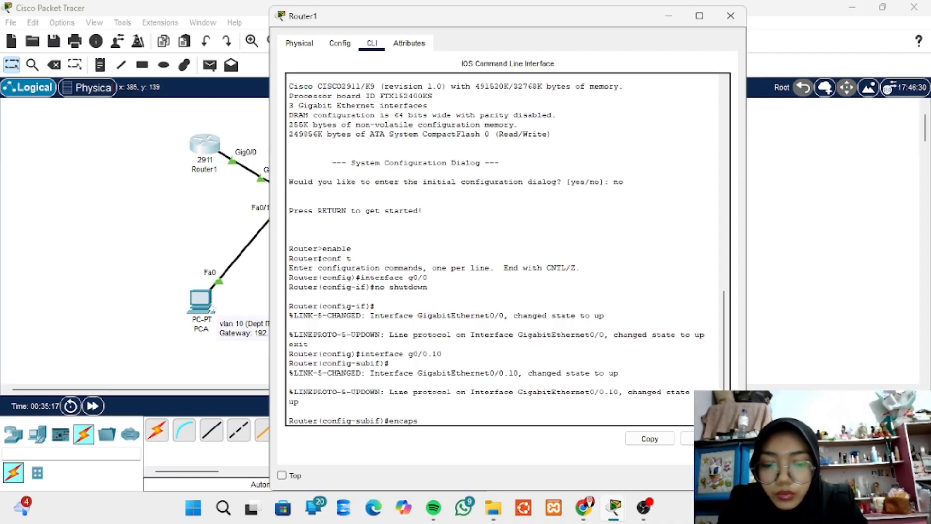
text(ulation)
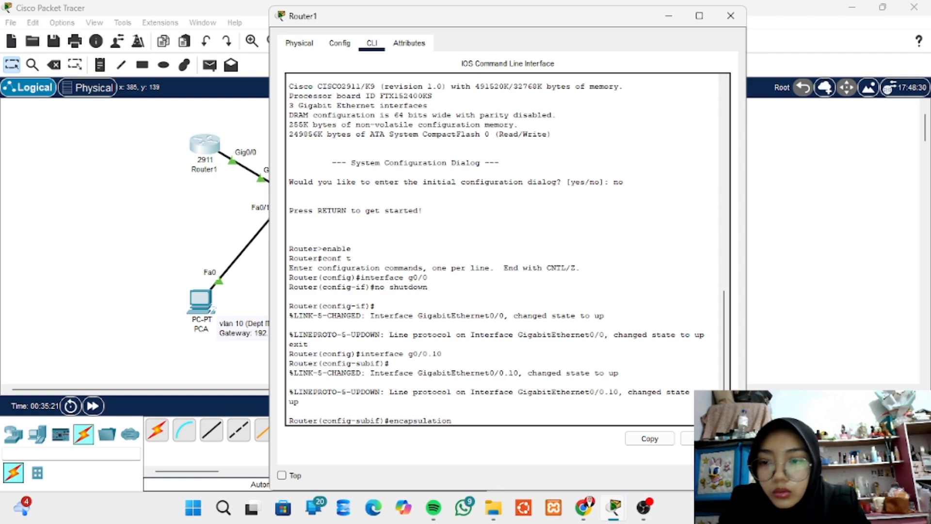
text( d)
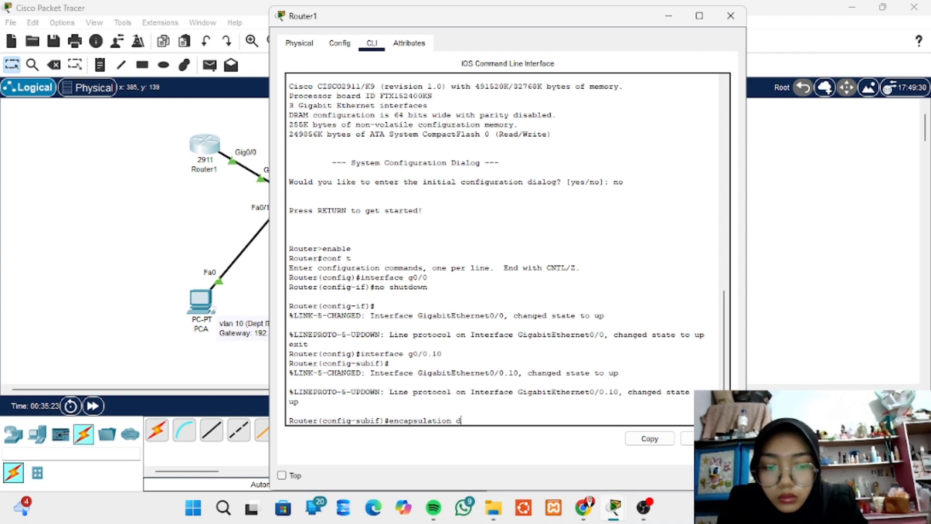
text(ot)
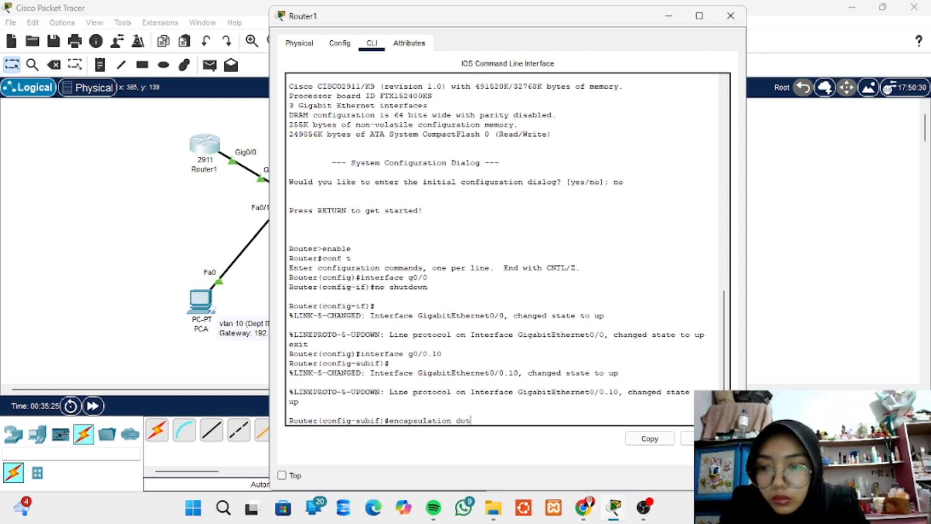
text(1q)
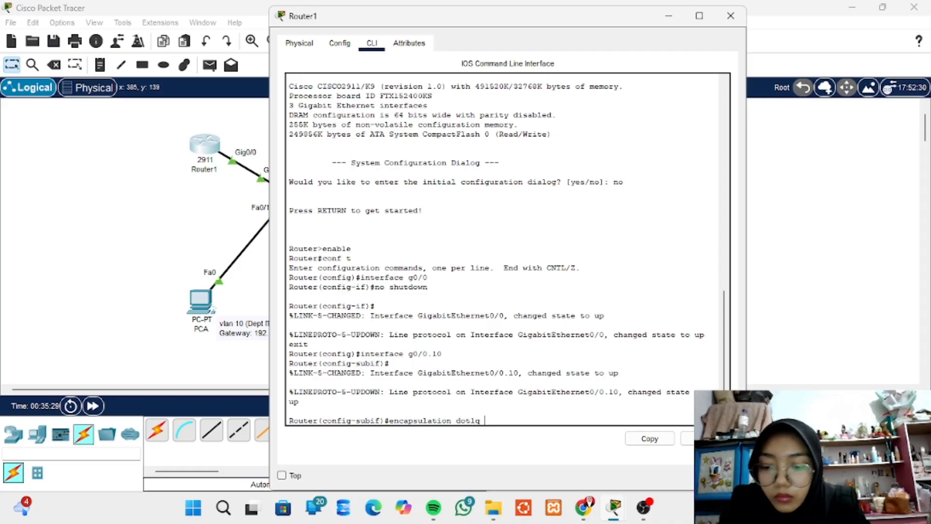
text( 10)
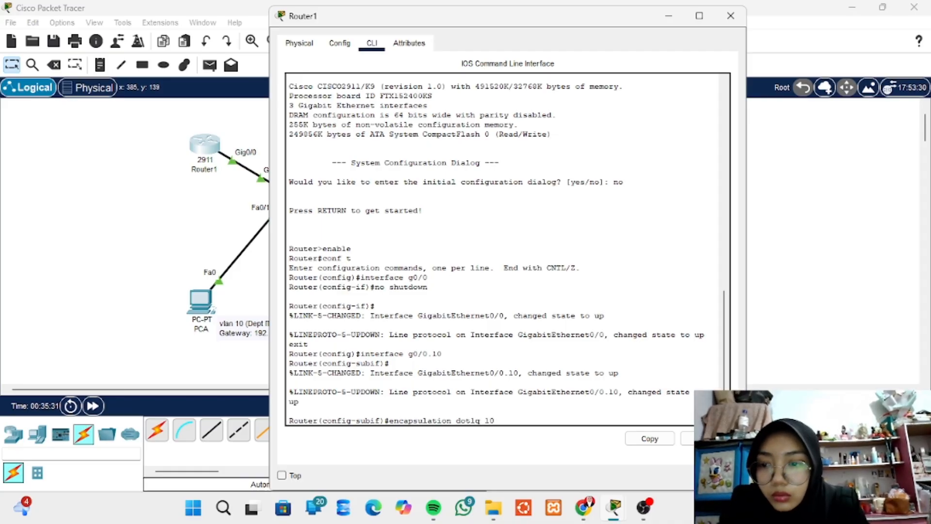
key(Return)
- Assign IP address 192.168.10.1 with subnet mask 255.255.255.0 to subinterface g0/0.10
text(ip)
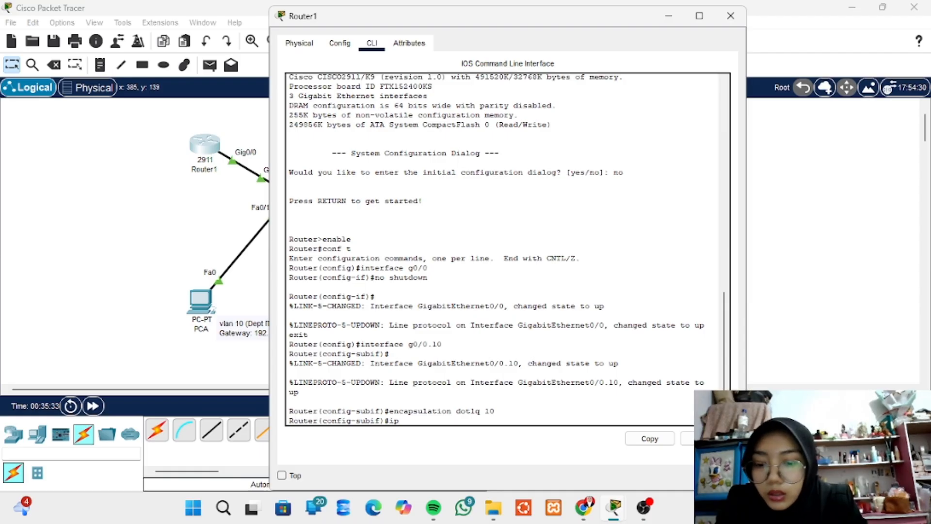
text( address)
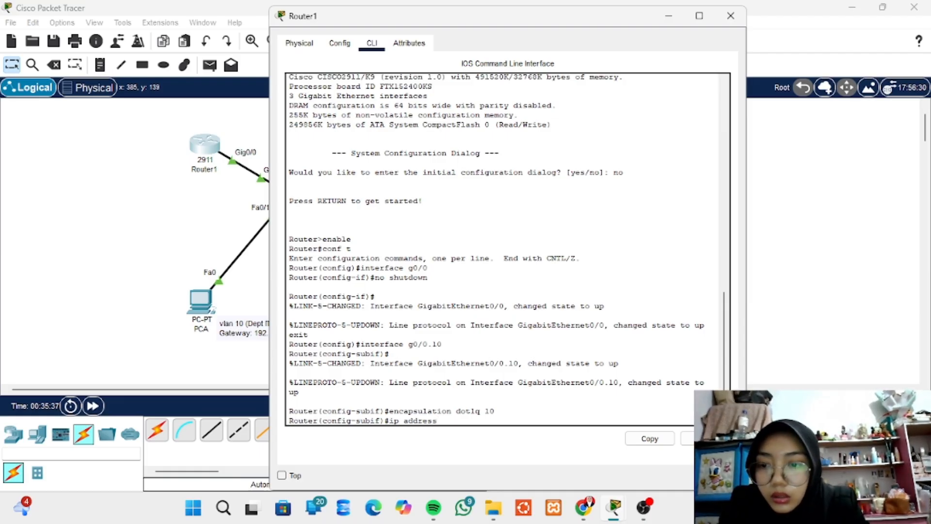
text( 192.168)
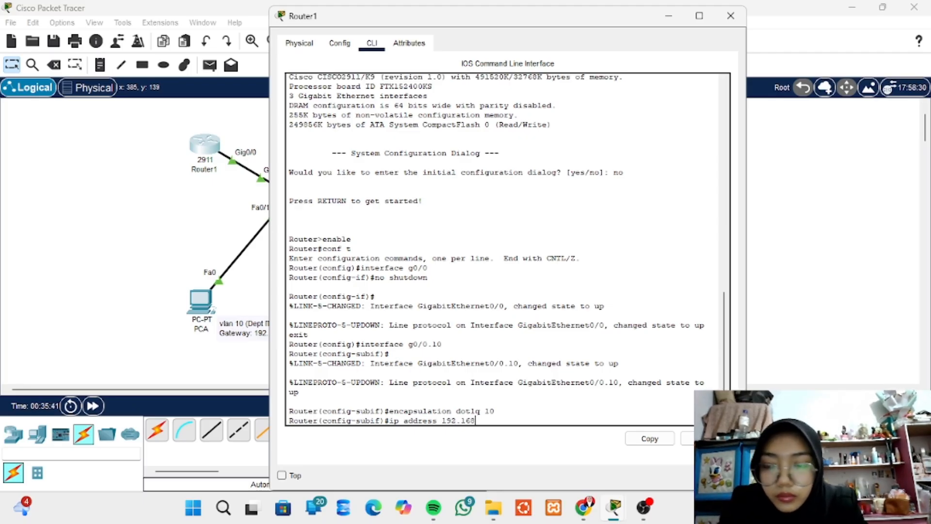
text(.10.)
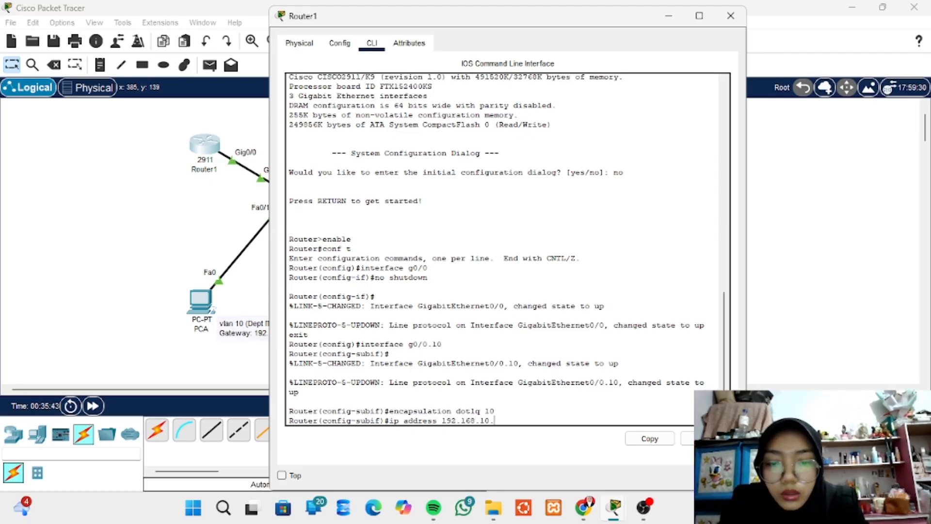
text(1 255)
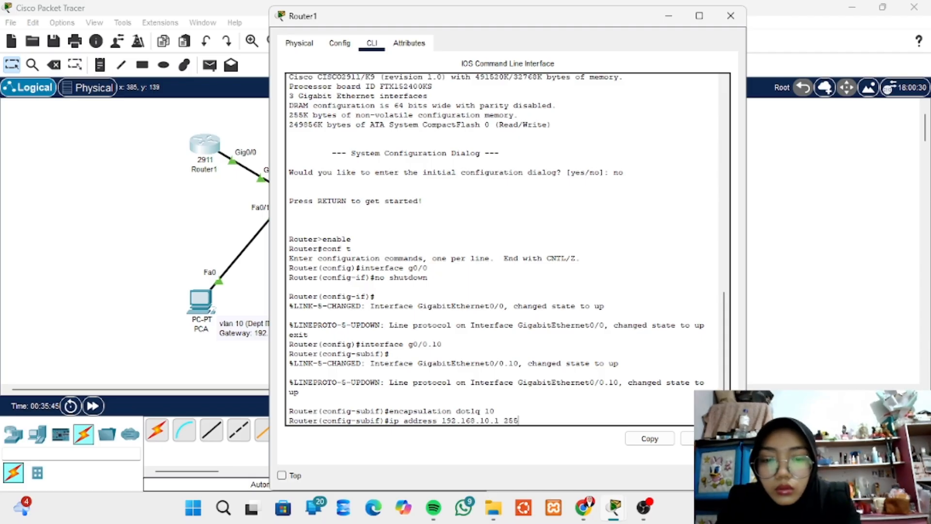
text(.255.255.2)
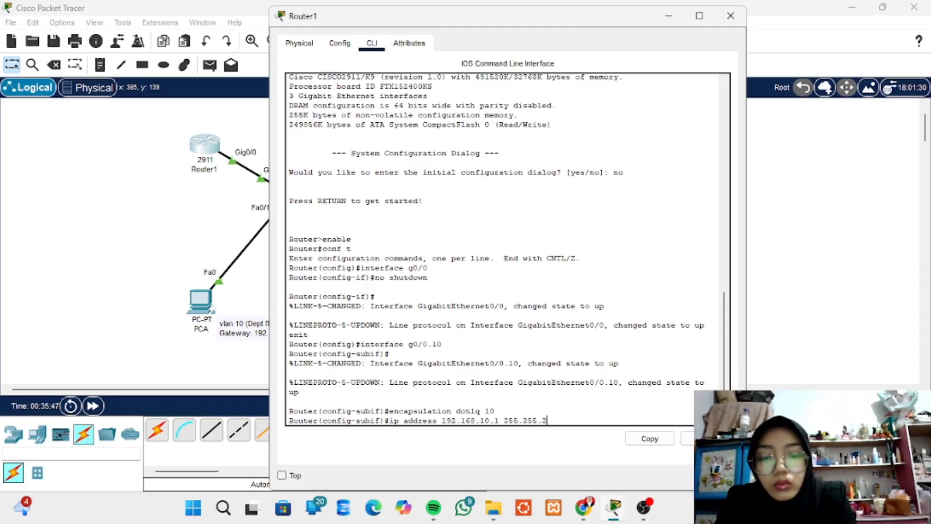
text(.0)
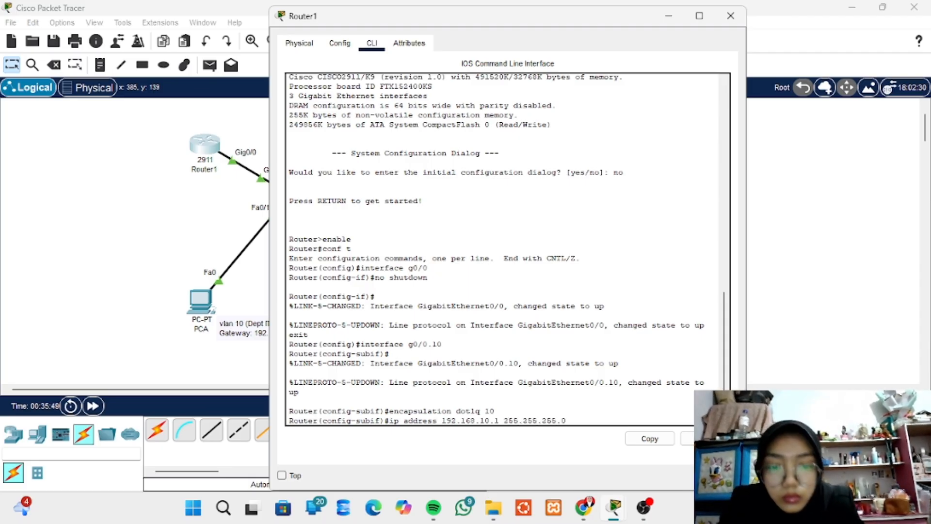
key(Return)
- Exit subinterface g0/0.10 and return to Router1's global configuration mode
text(ext)
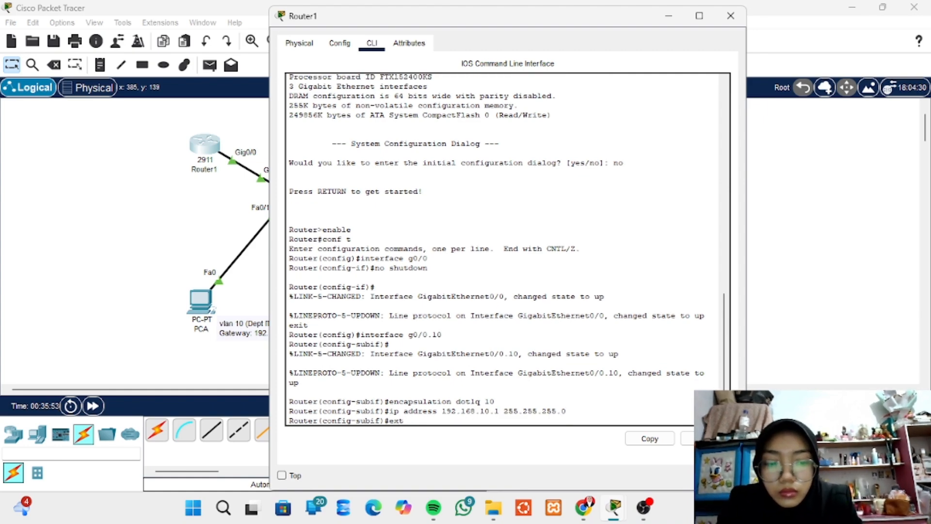
text(it)
key(Return)
key(Return)
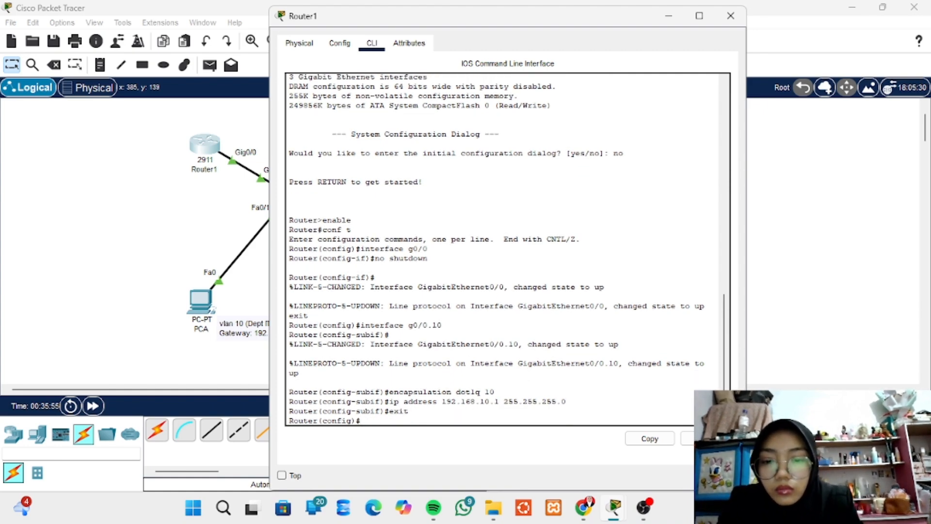
key(Return)
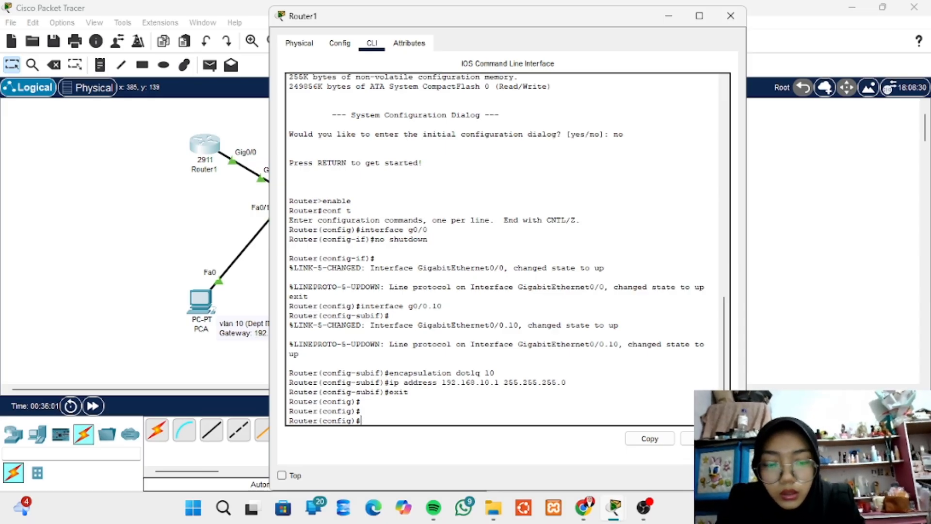
- Create subinterface g0/0.20 on Router1 from global configuration mode
text(interface)
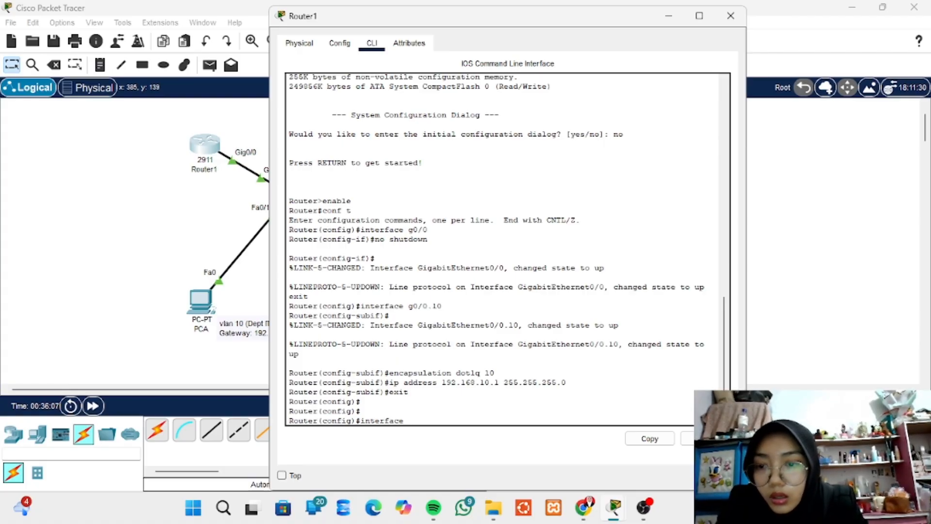
text( g)
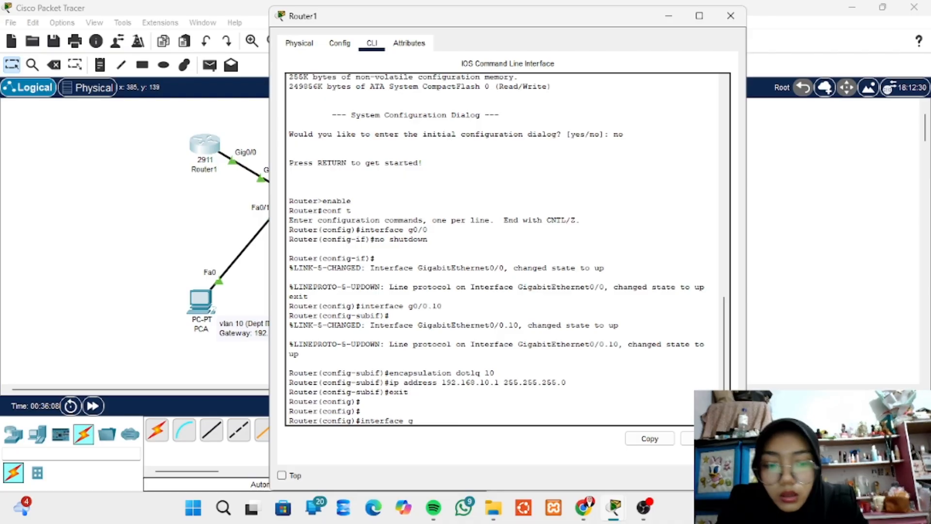
text(0/0)
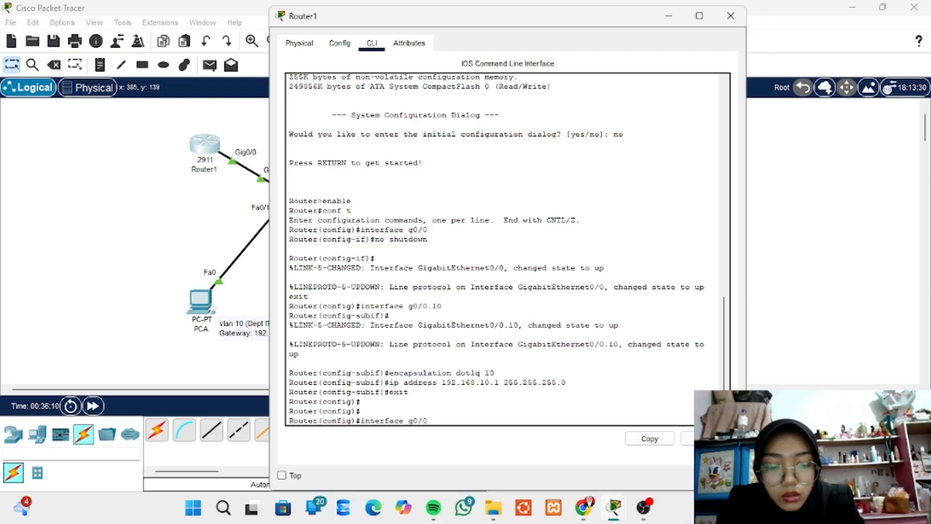
text(.29)
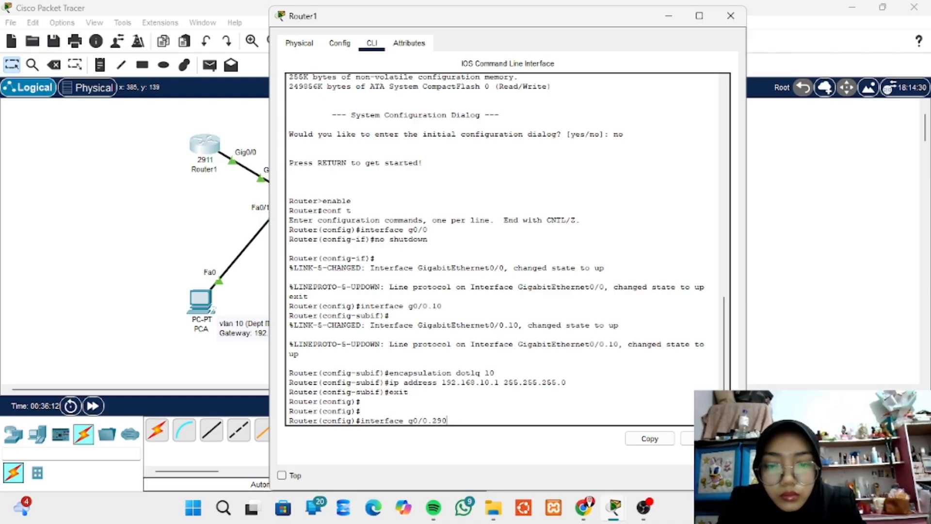
key(BackSpace)
text(0)
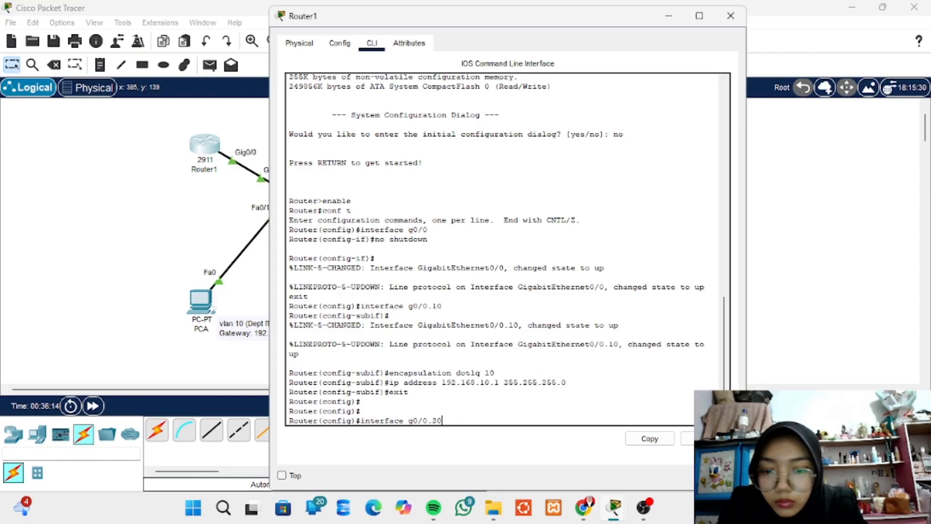
key(Return)
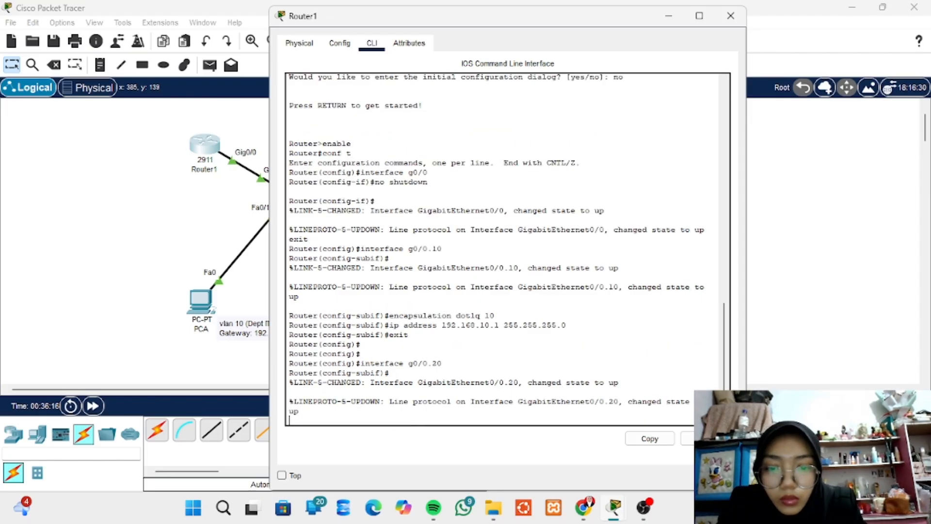
- Set the encapsulation of subinterface g0/0.20 to dot1q for VLAN 20
key(Up)
key(Up)
key(Up)
key(Up)
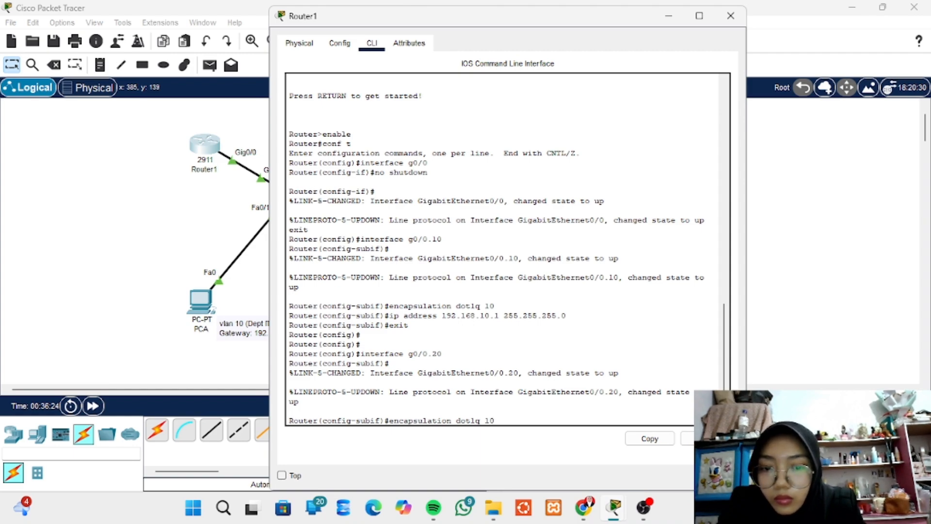
key(BackSpace)
key(BackSpace)
text(20)
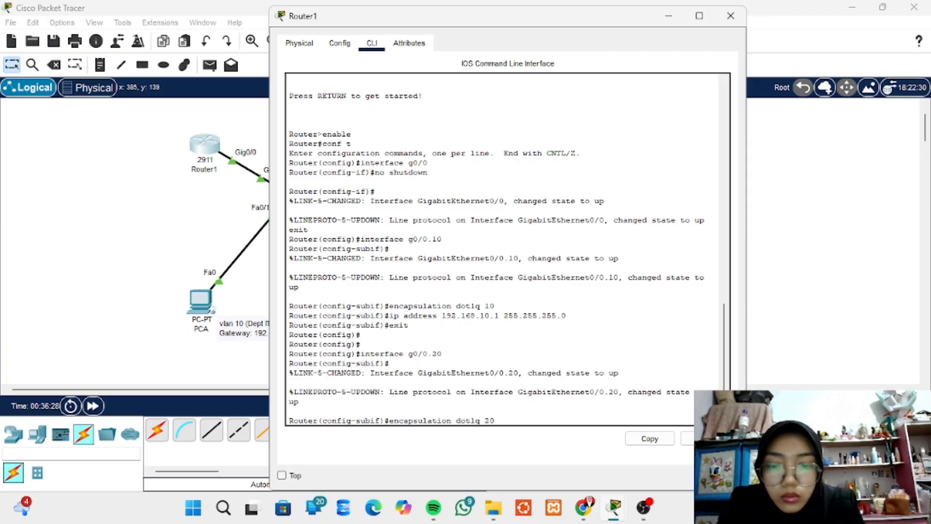
key(Return)
- Assign IP address 192.168.20.1 with subnet mask 255.255.255.0 to subinterface g0/0.20
text(ip addr)
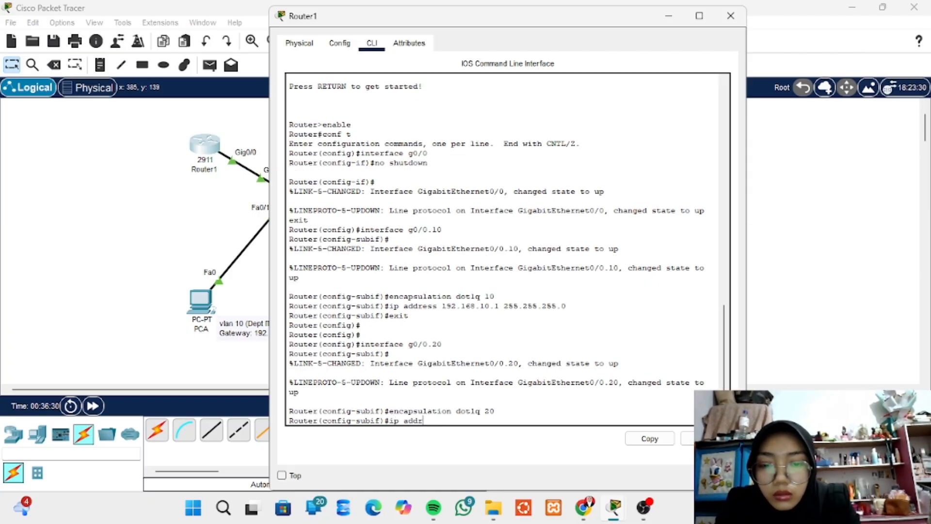
text(ess)
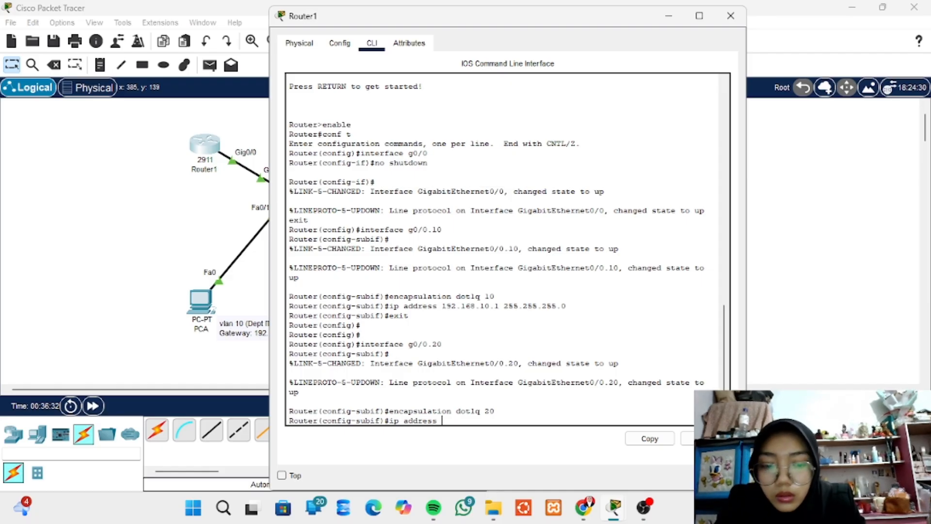
text( 192.168)
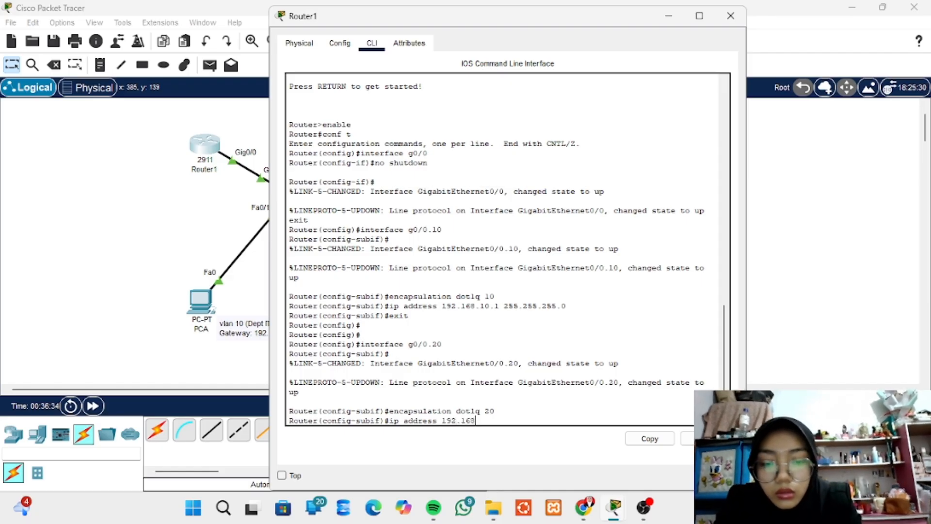
text(.)
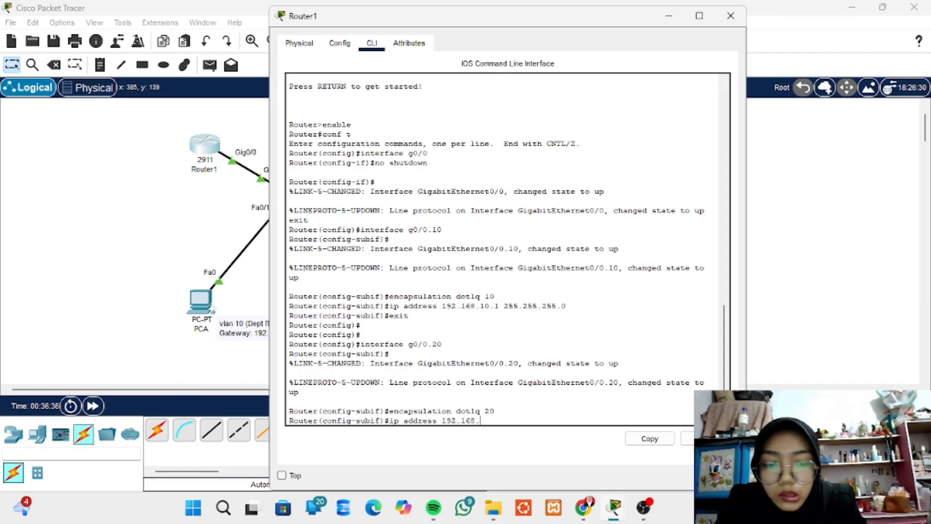
text(20.1)
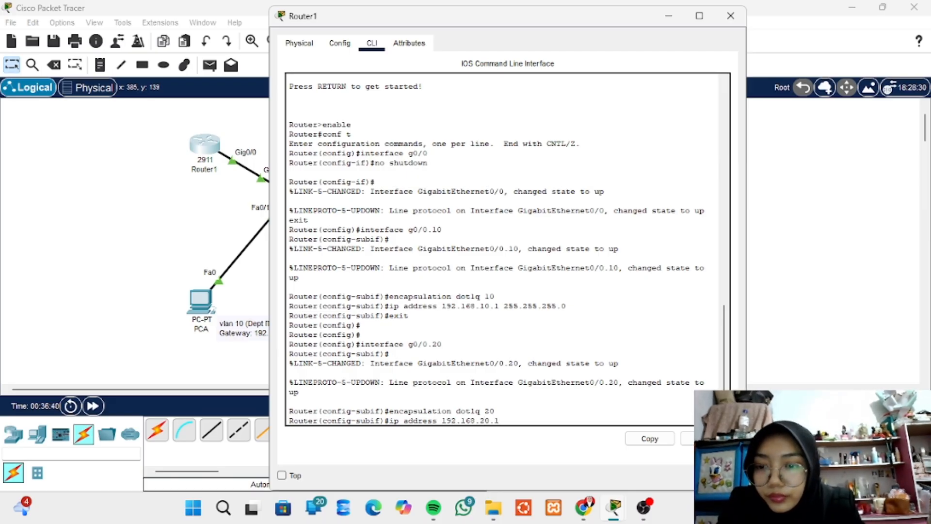
text( 255)
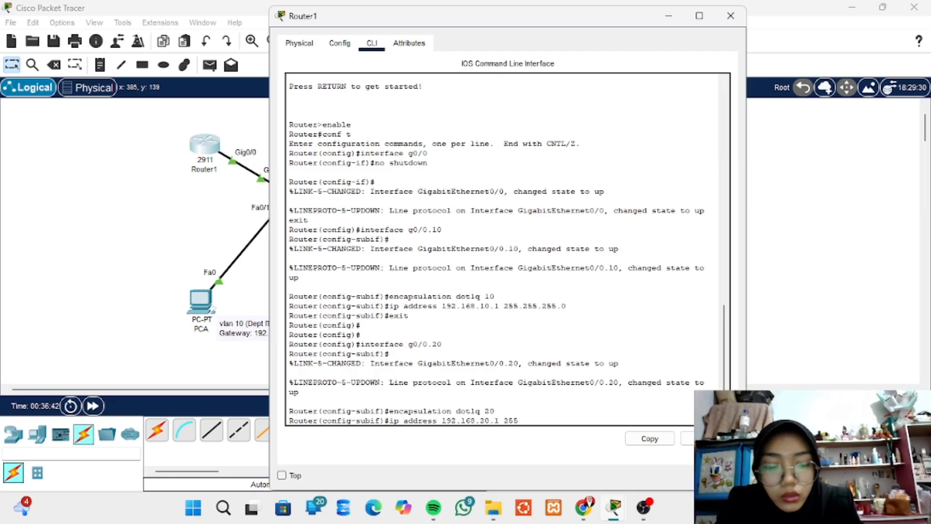
text(.255.255.2)
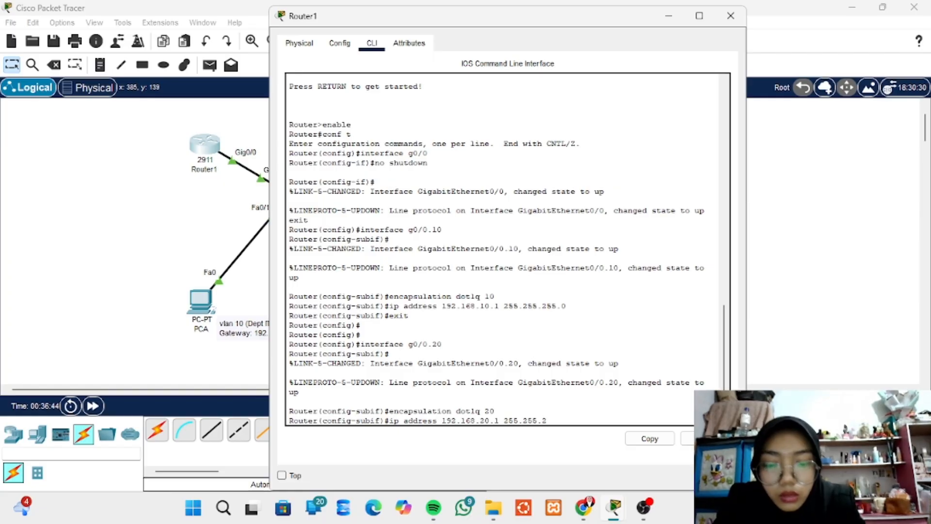
text(.0)
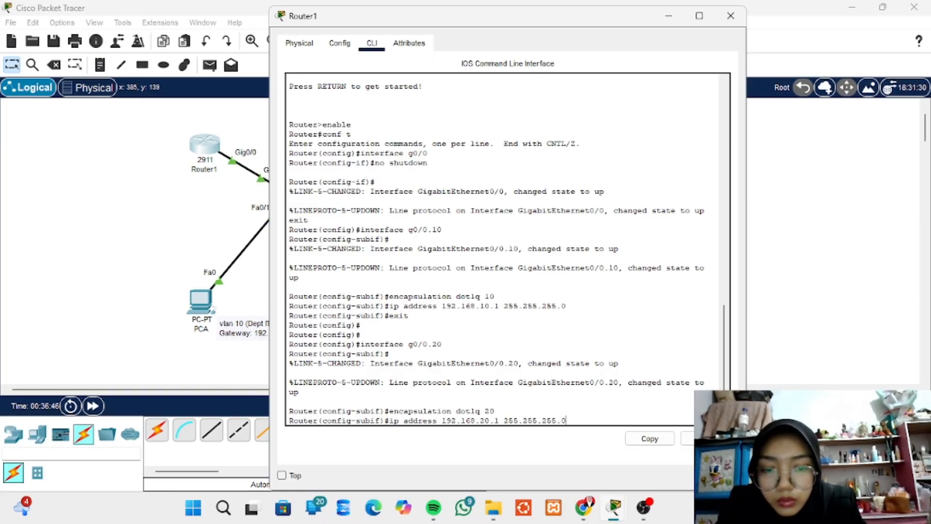
key(Return)
- Exit subinterface g0/0.20 and return to Router1's global configuration mode
text(exit)
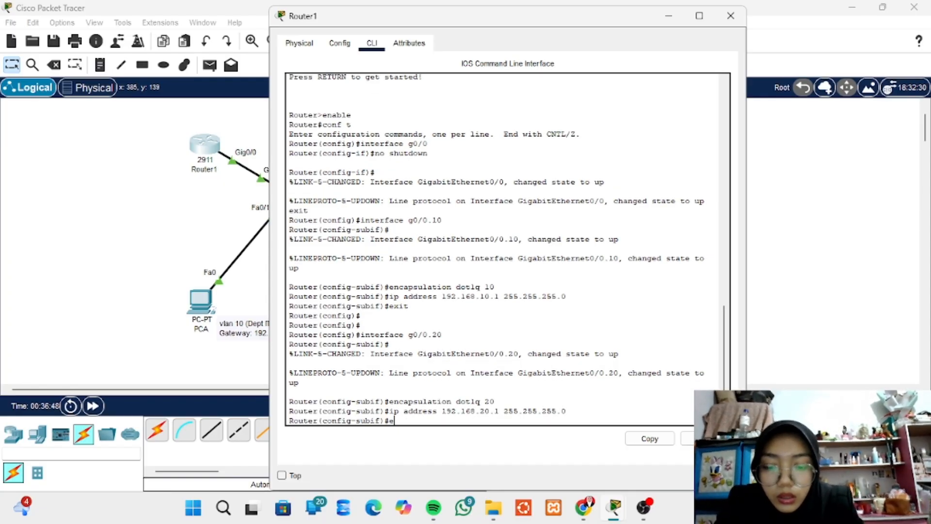
key(Return)
key(Return)
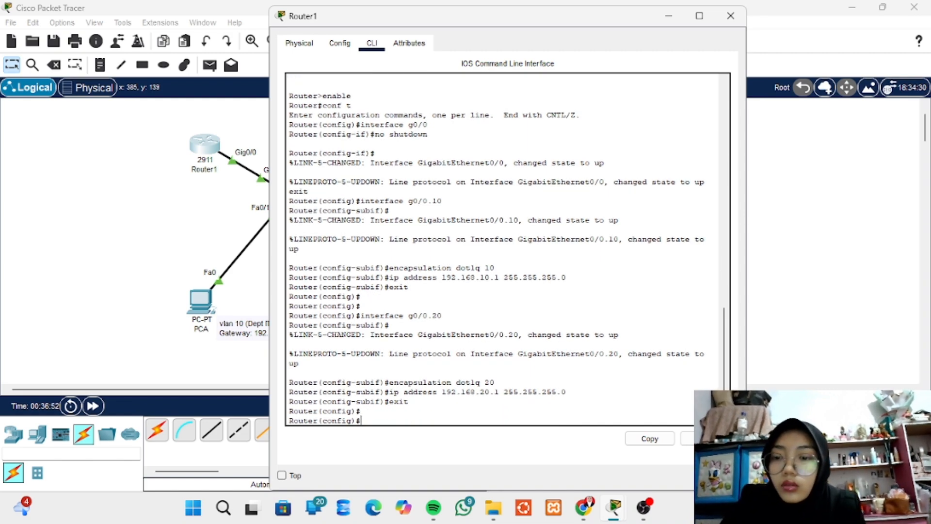
- Create subinterface g0/0.30 on Router1 and bring up a clean subinterface prompt
text(interfa)
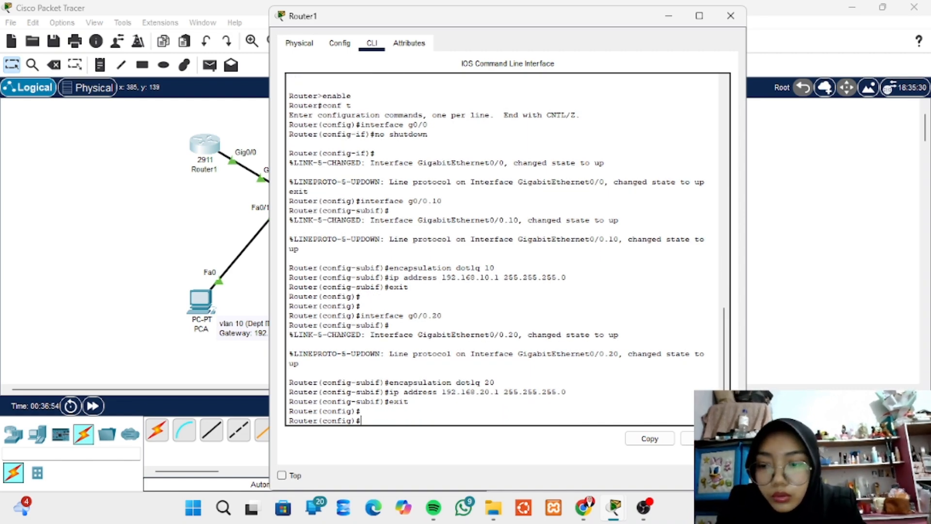
text(ce g0)
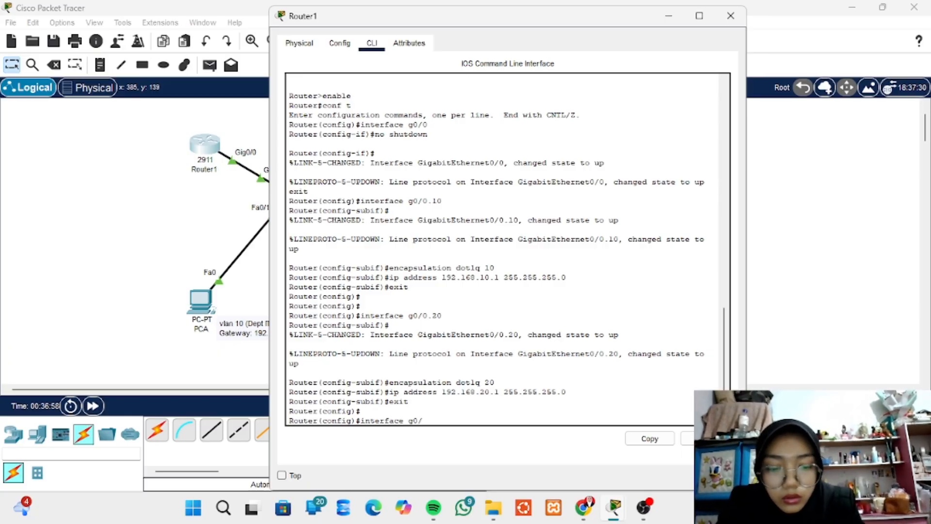
text(/0)
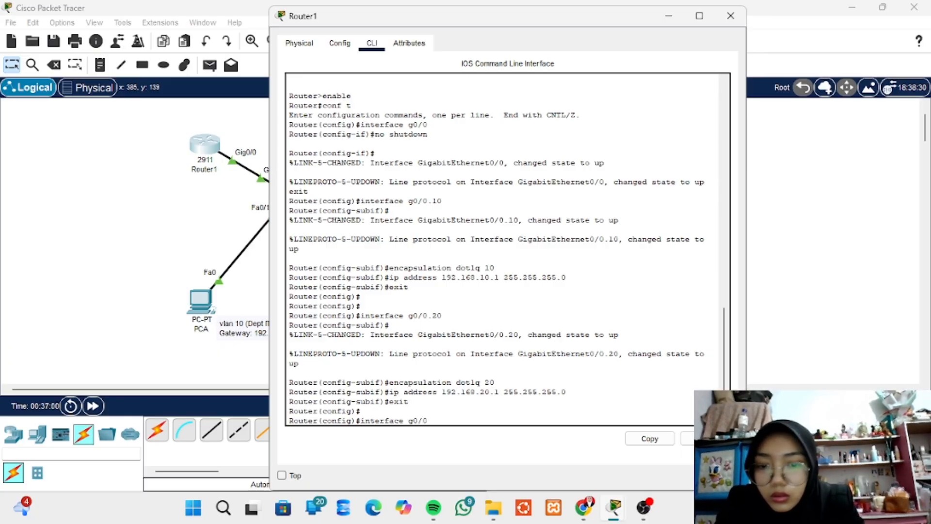
text(.)
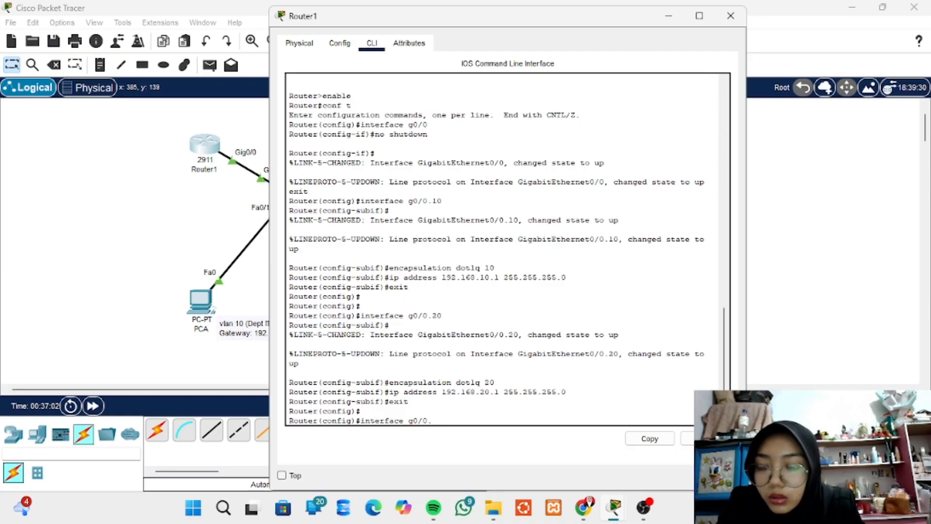
text(30)
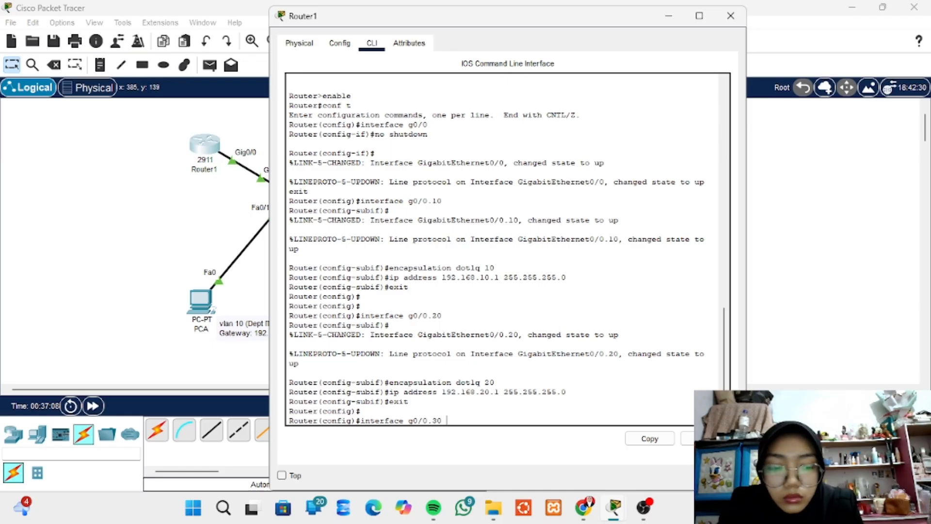
key(Return)
key(Return)
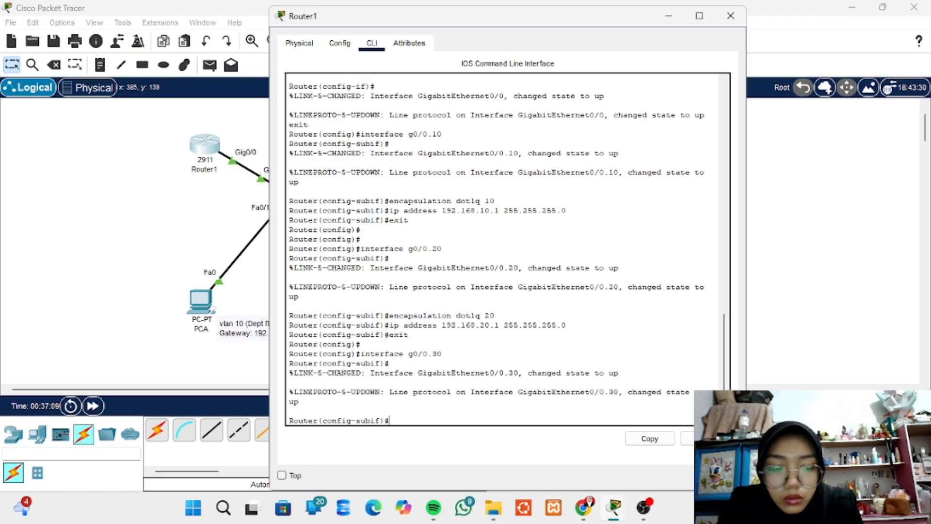
- Set the encapsulation of subinterface g0/0.30 to dot1q for VLAN 30
key(Up)
key(Up)
key(Up)
key(Up)
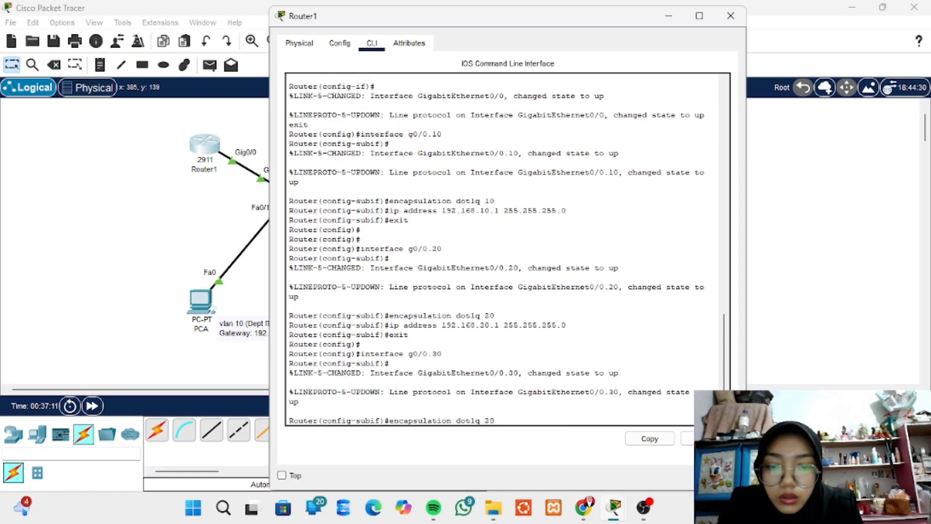
key(BackSpace)
key(BackSpace)
text(30)
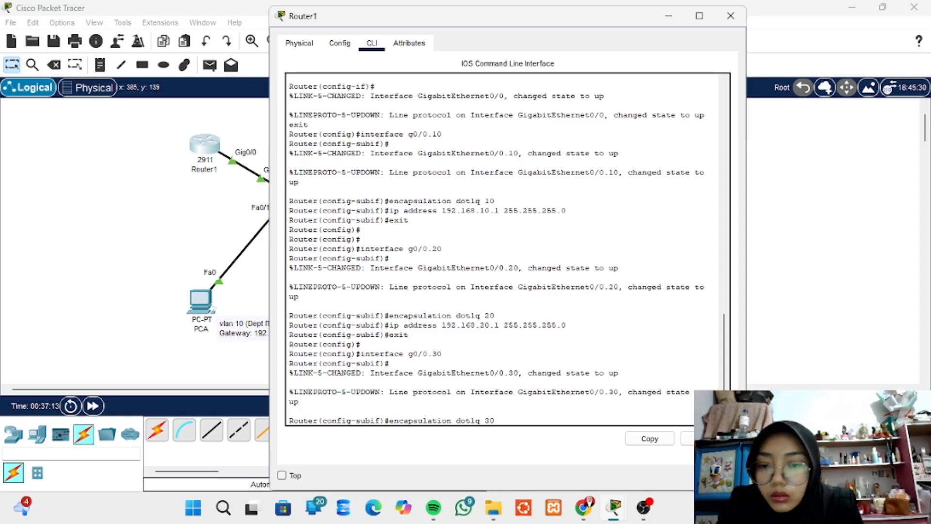
key(Return)
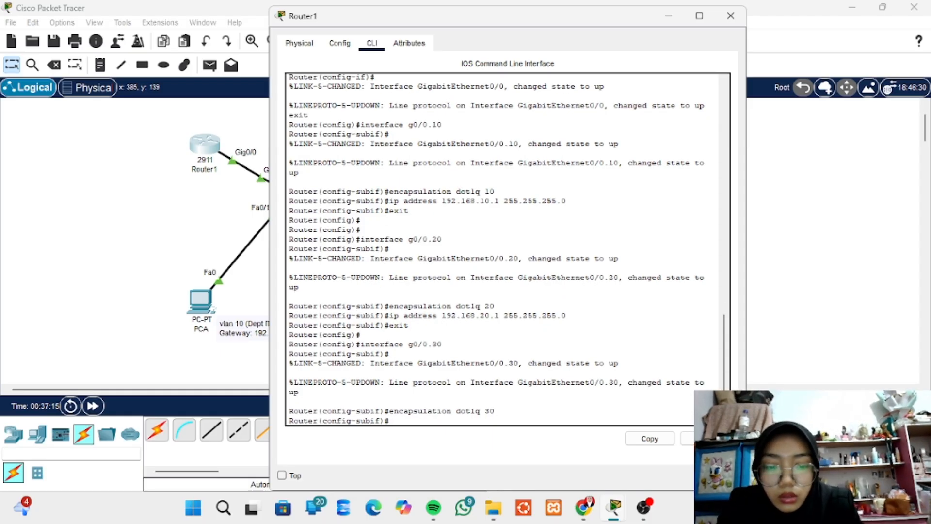
- Assign IP address 192.168.30.1 with subnet mask 255.255.255.0 to subinterface g0/0.30
text(ip)
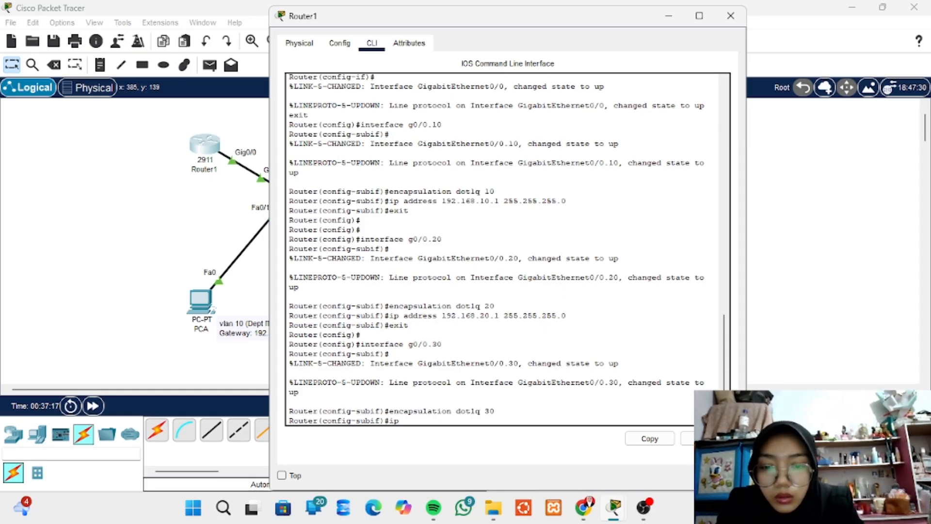
text( address)
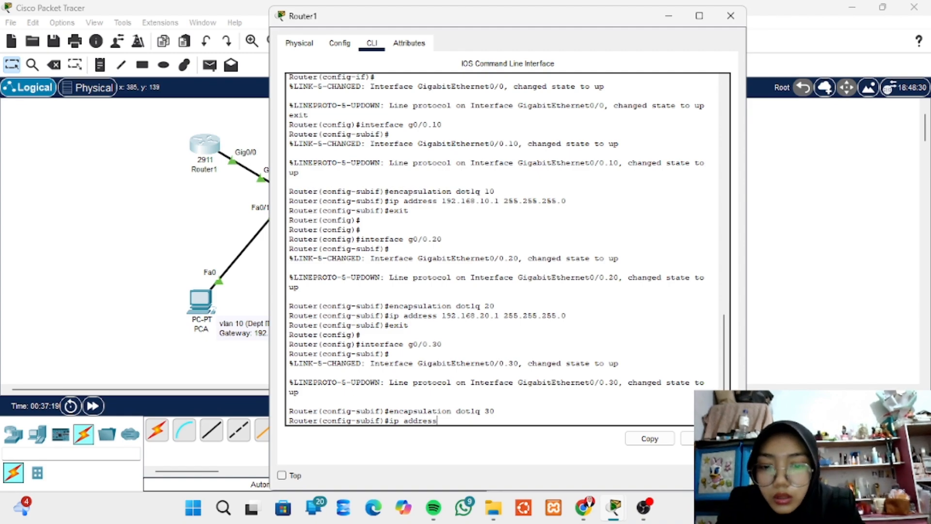
text(92)
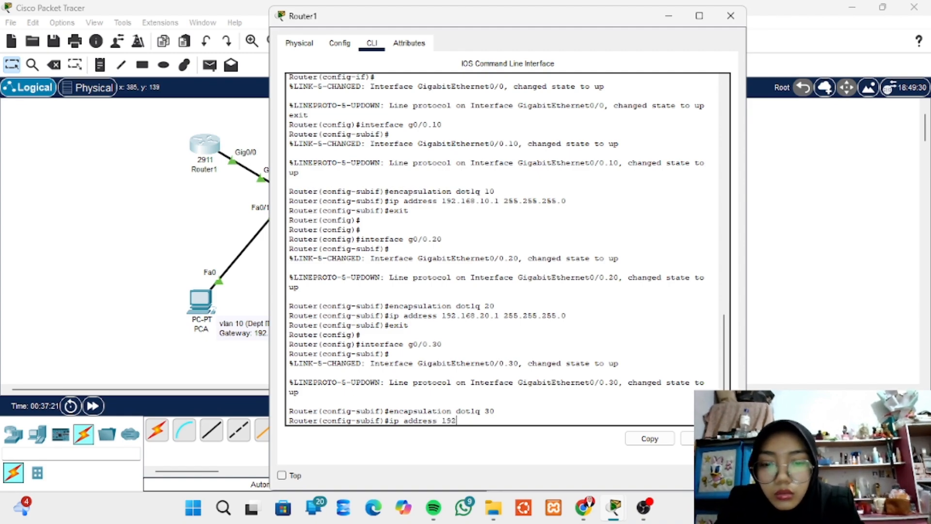
text(.168.)
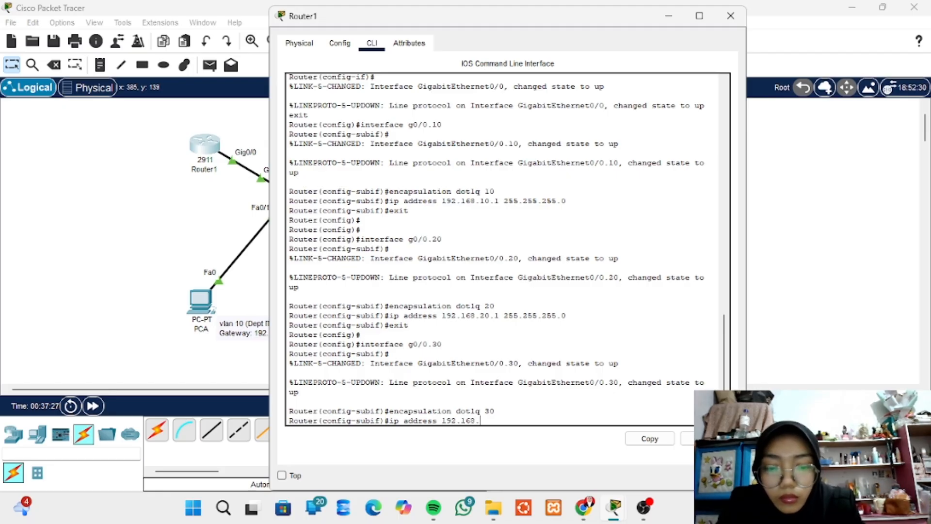
text(30.1)
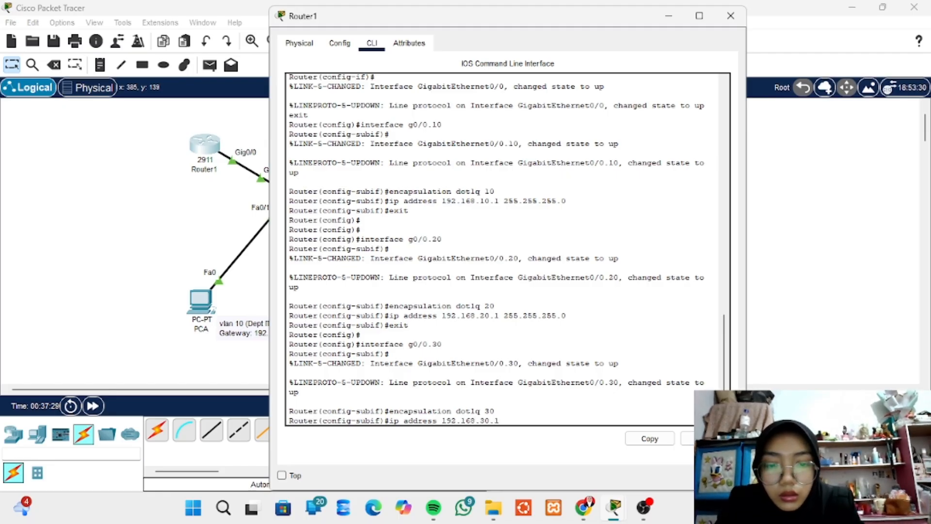
text( 255.25)
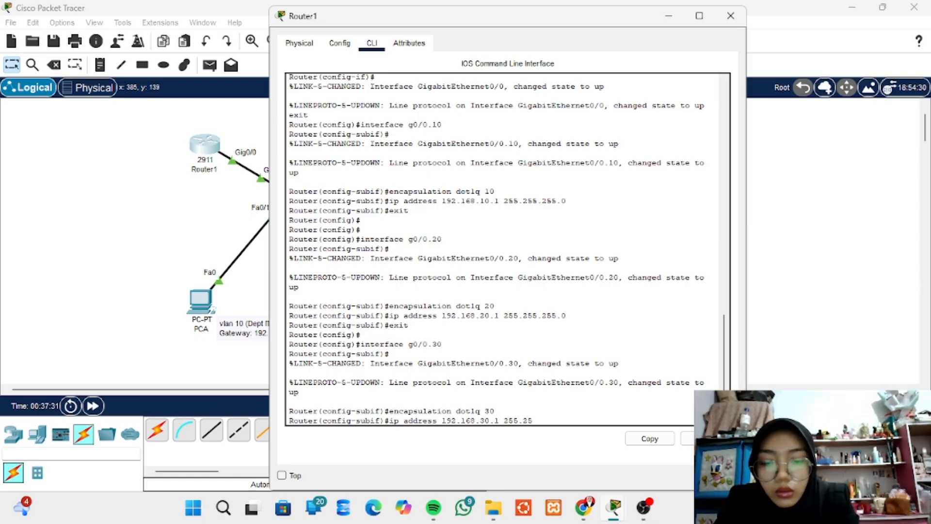
text(5.255)
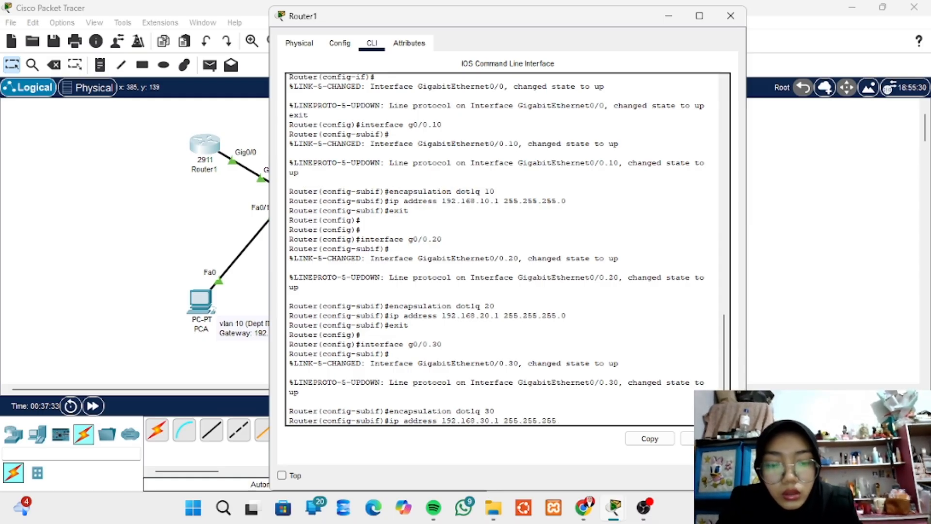
text(.0)
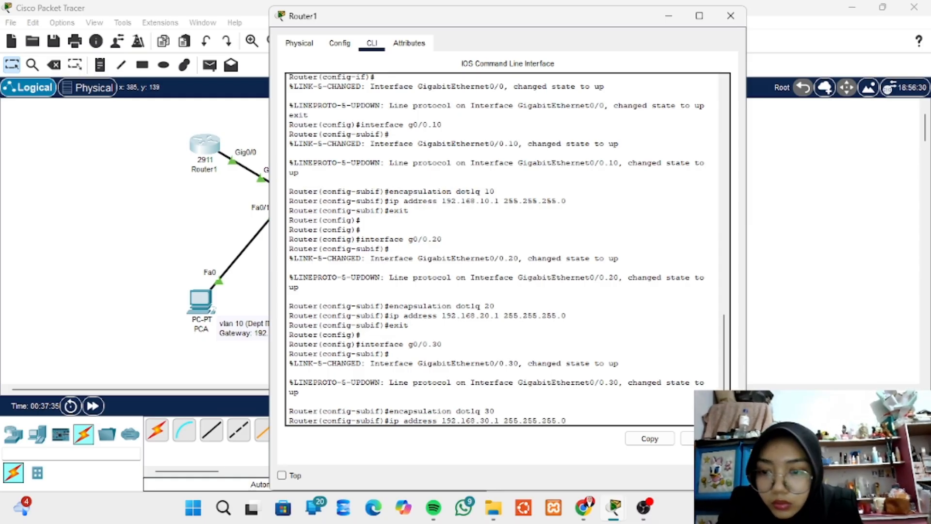
key(Return)
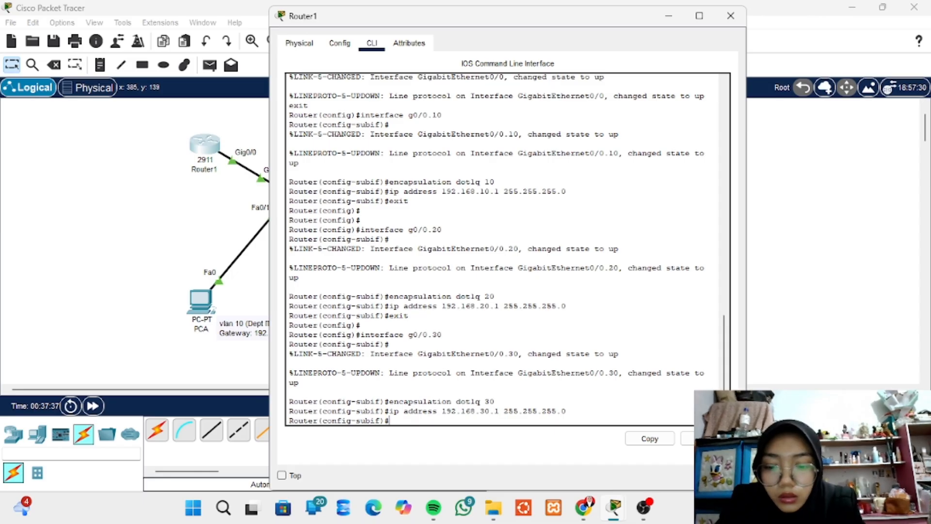
- End configuration mode on Router1, returning to the privileged prompt, and close the router's window
text(end)
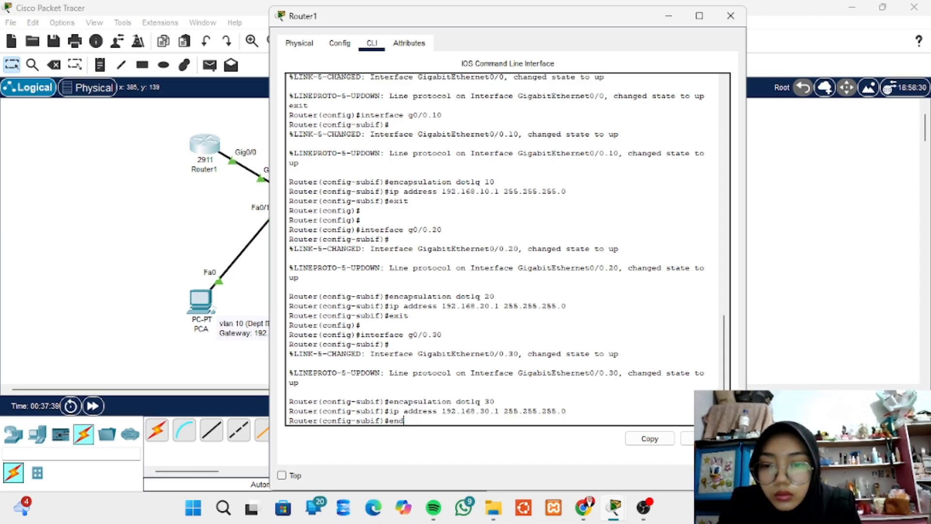
key(Return)
key(Return)
key(Return)
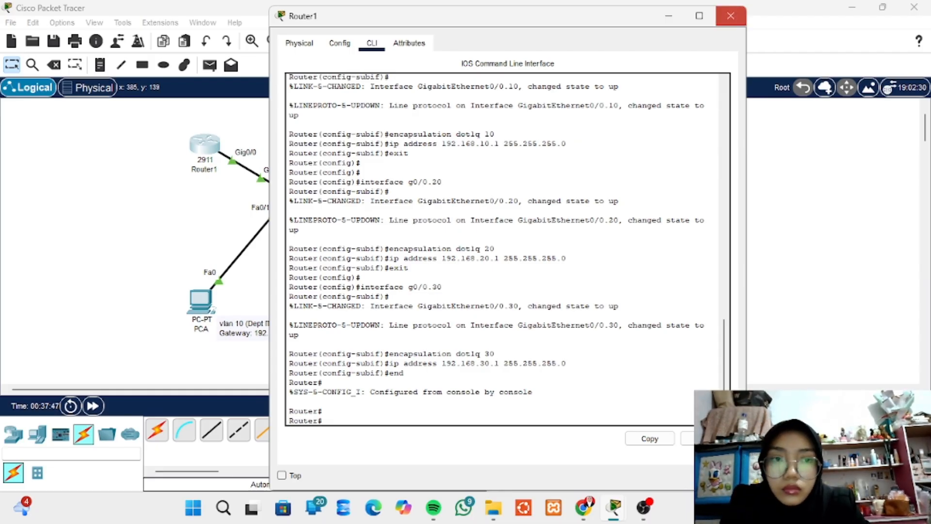
click(731, 15)
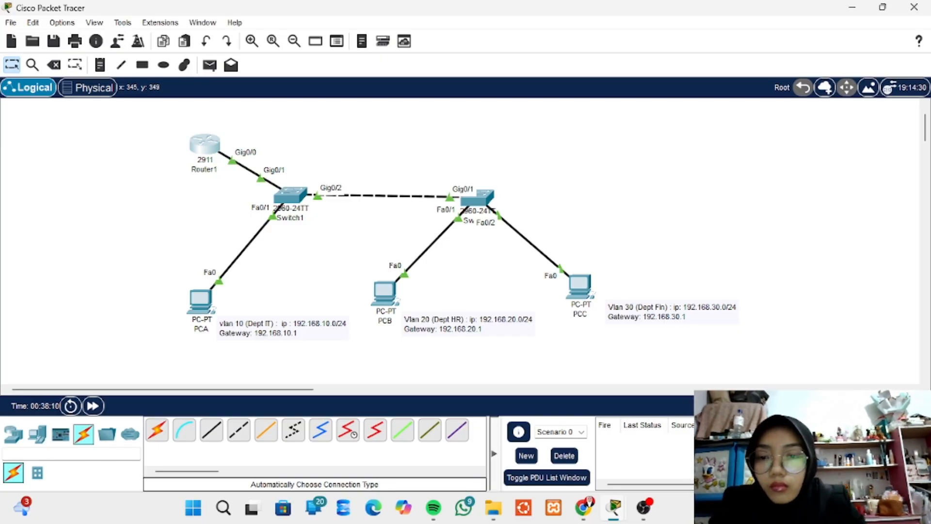
- Give PCA the static IPv4 address 192.168.10.2 with subnet mask 255.255.255.0
click(200, 301)
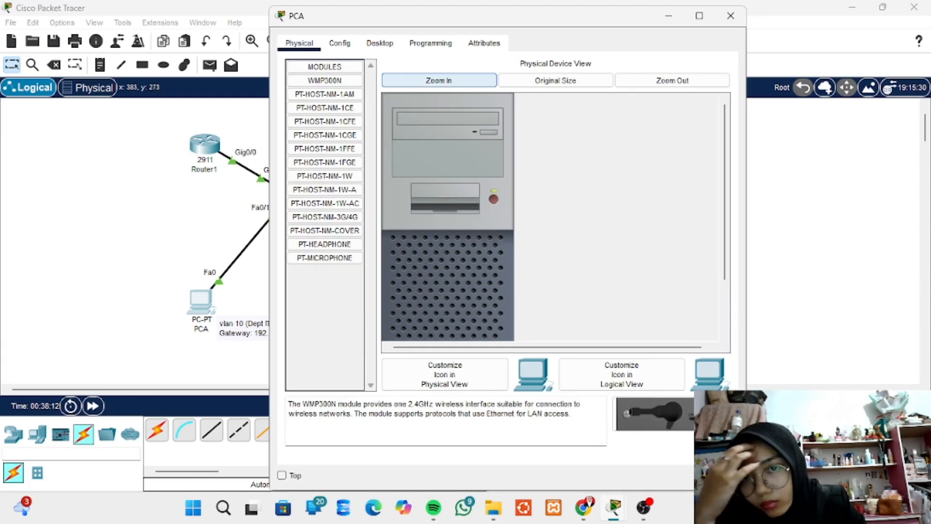
click(380, 43)
click(327, 97)
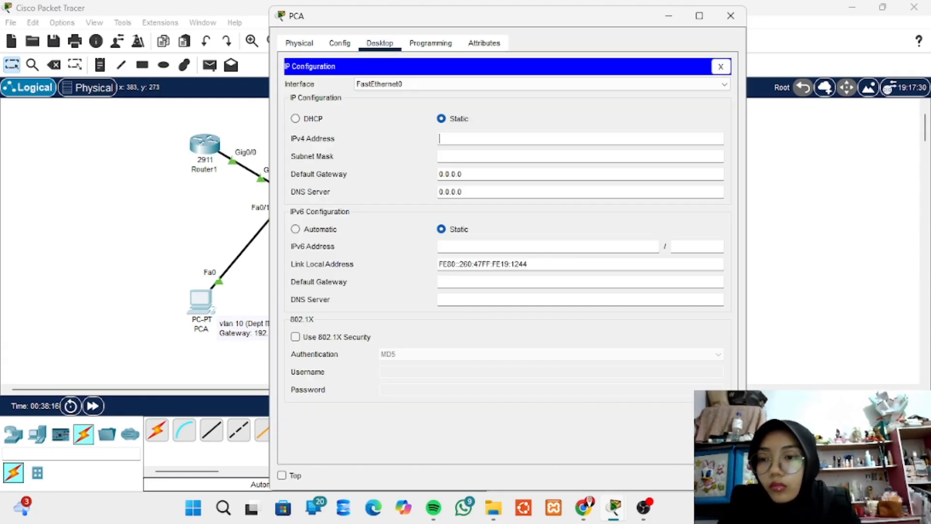
text(192.16)
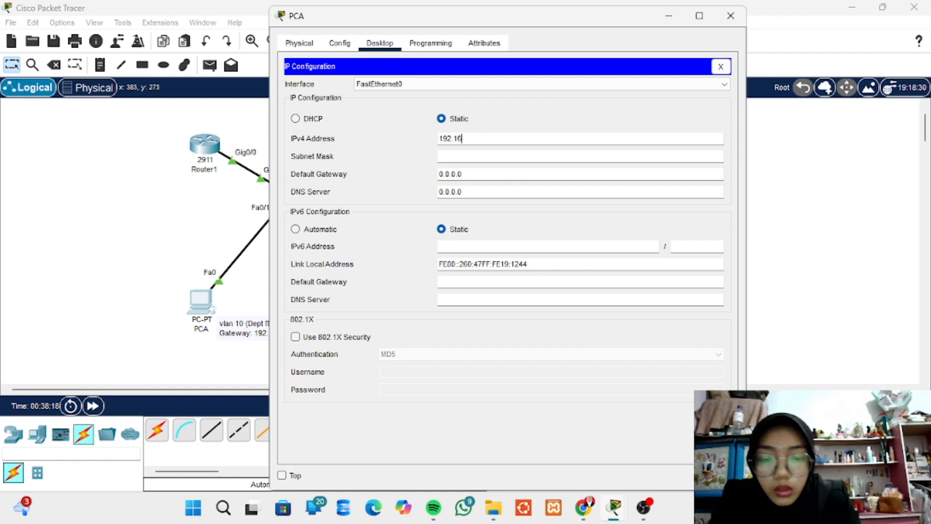
text(8.)
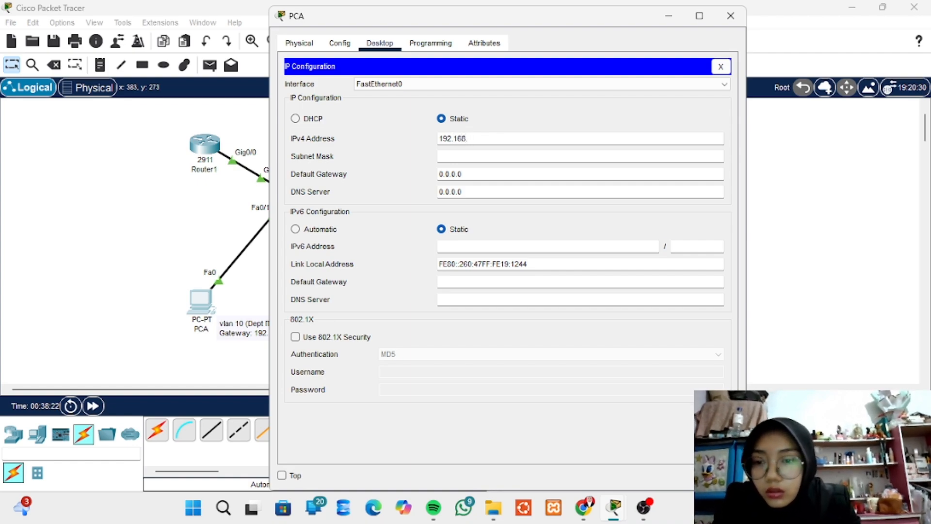
text(10)
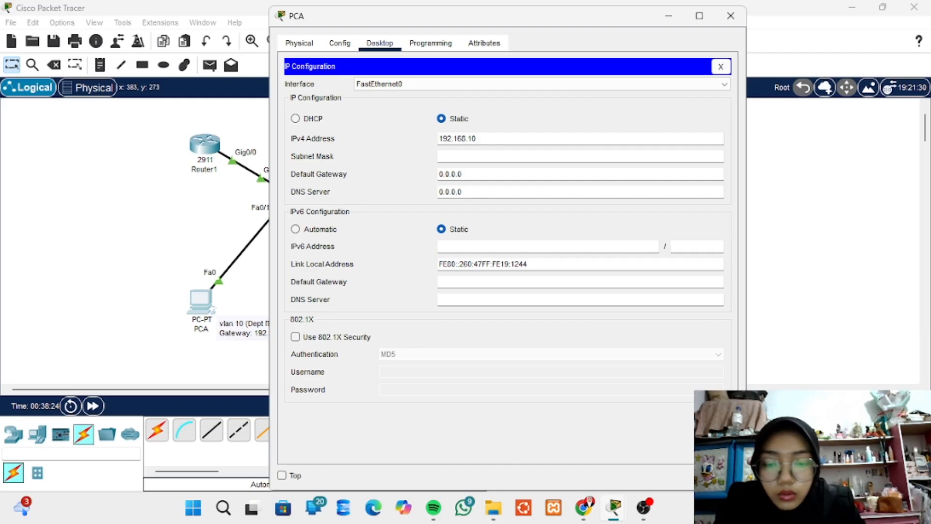
text(.2)
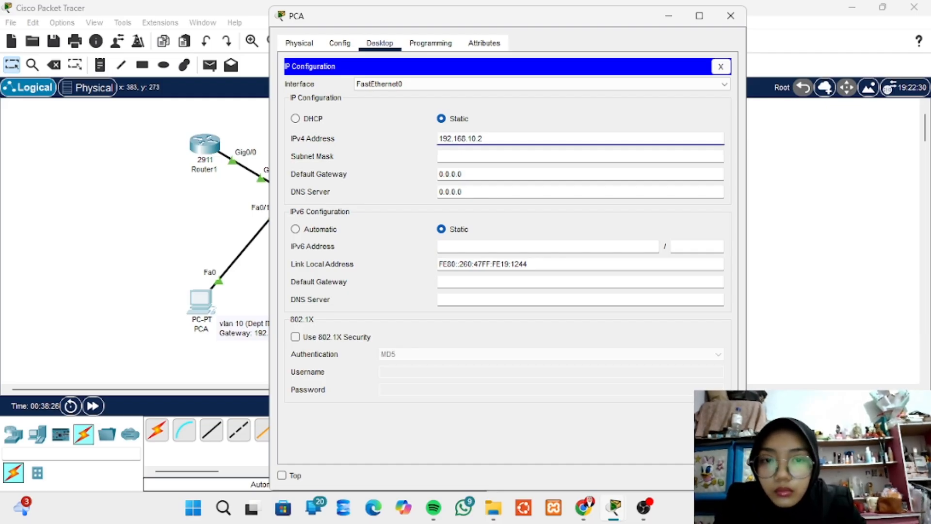
click(485, 156)
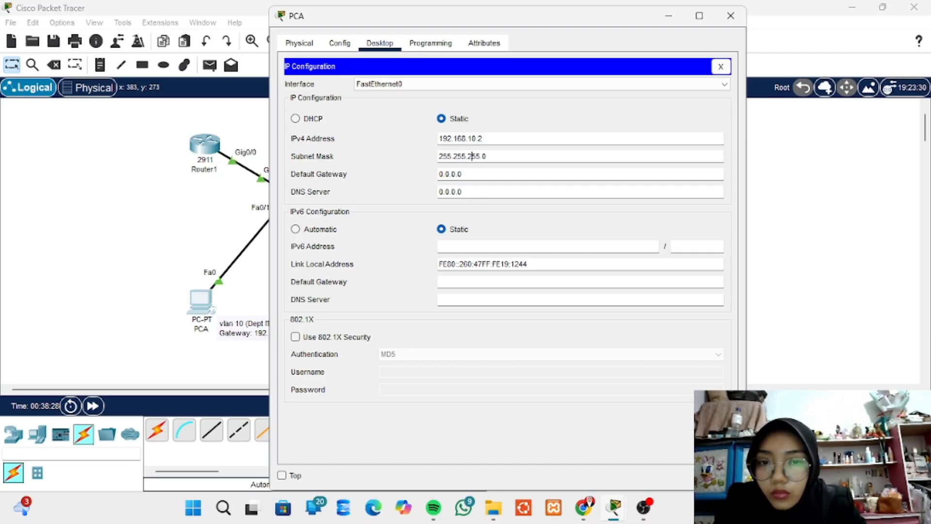
- Set PCA's default gateway to 192.168.10.1 and close its window
click(460, 173)
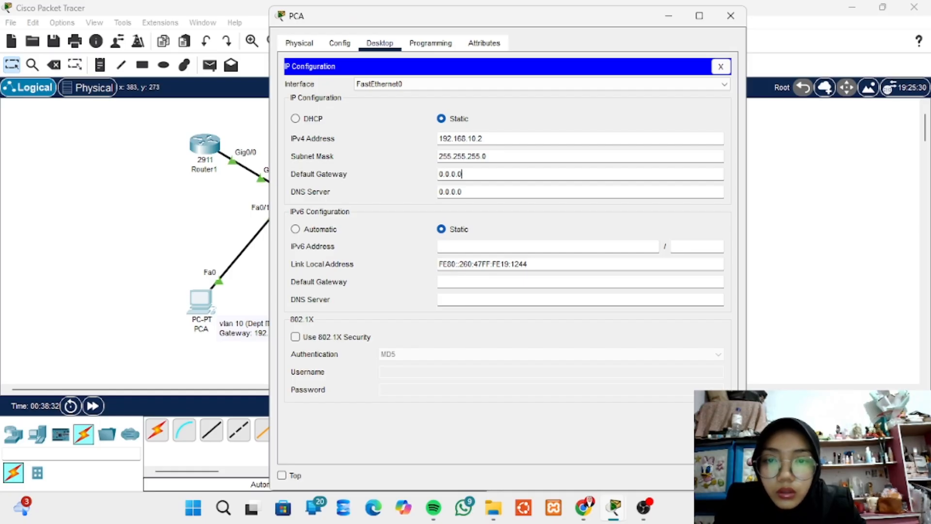
key(ctrl+a)
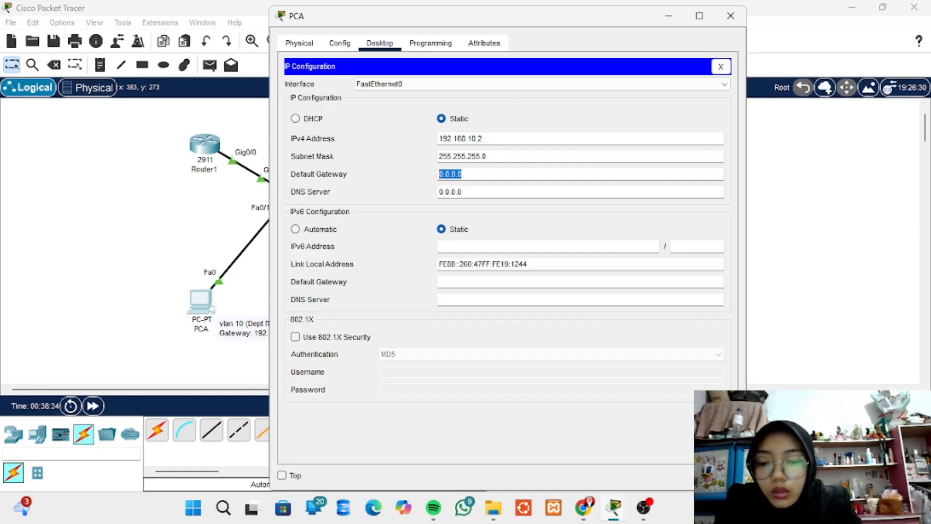
text(192.168)
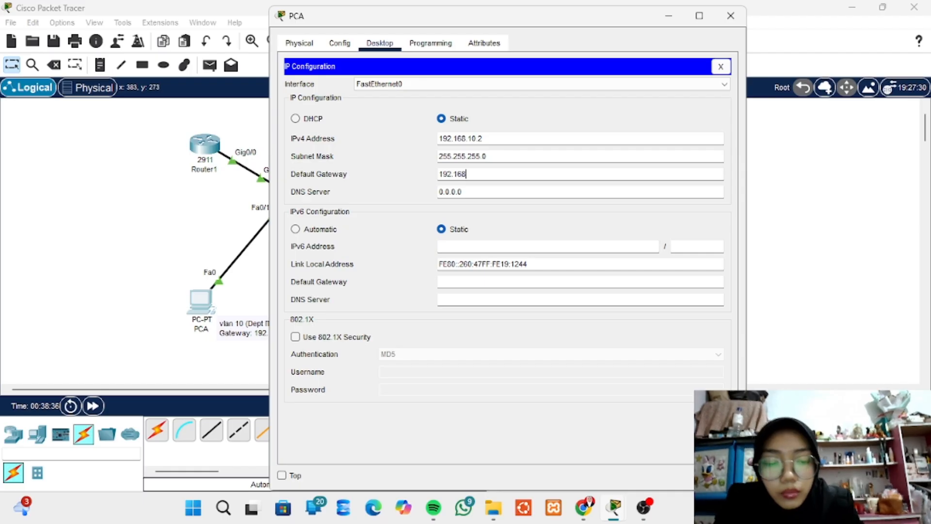
text(.10.1)
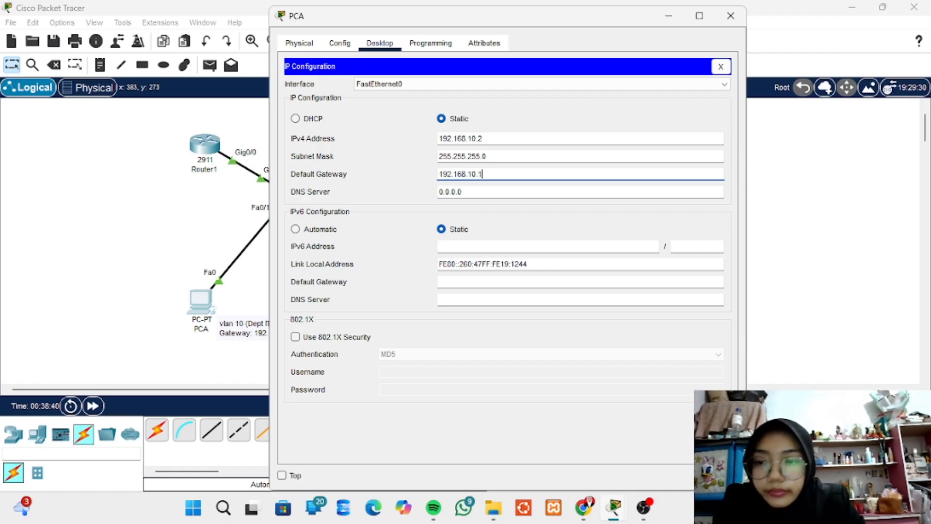
click(731, 15)
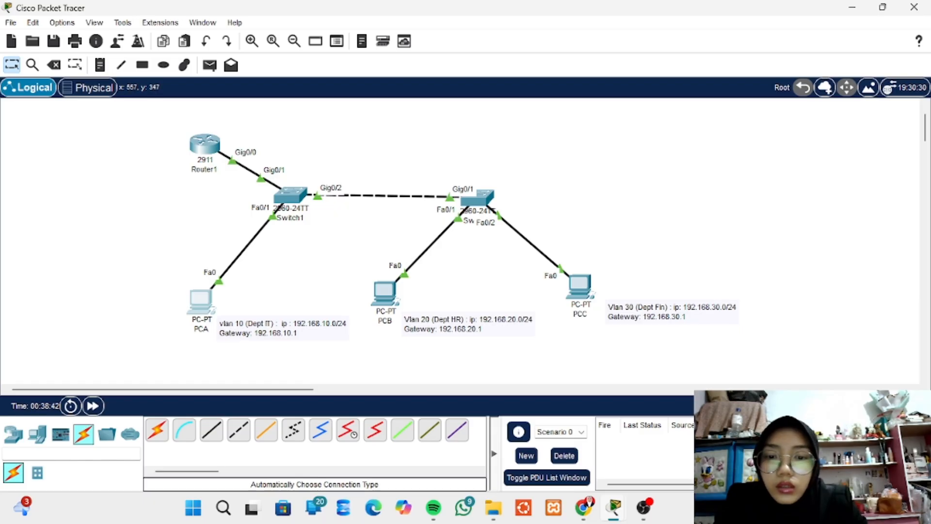
- Give PCB the static IPv4 address 192.168.20.2 with subnet mask 255.255.255.0
click(384, 291)
click(379, 43)
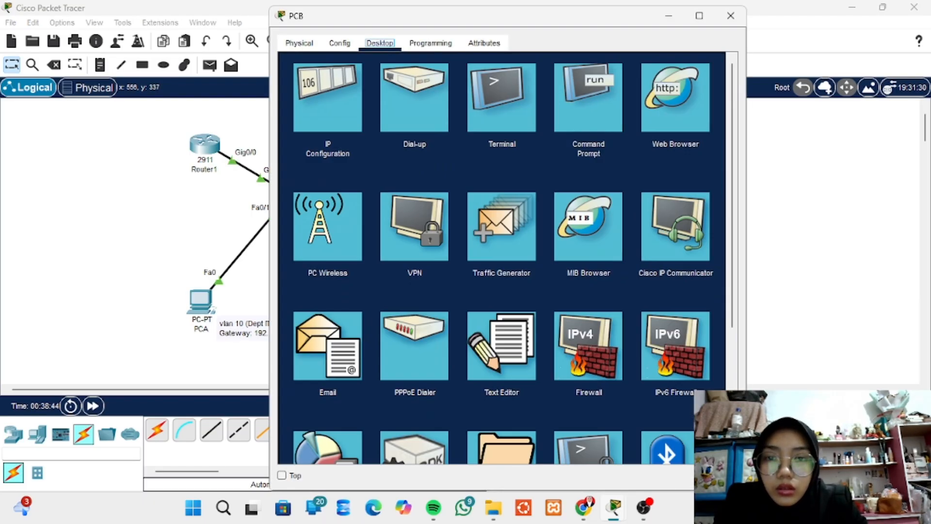
click(323, 95)
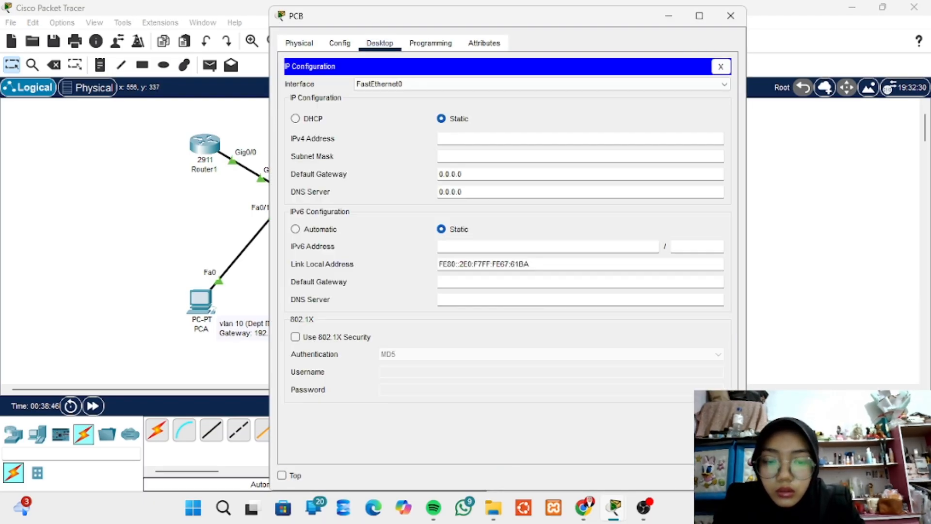
text(192.168)
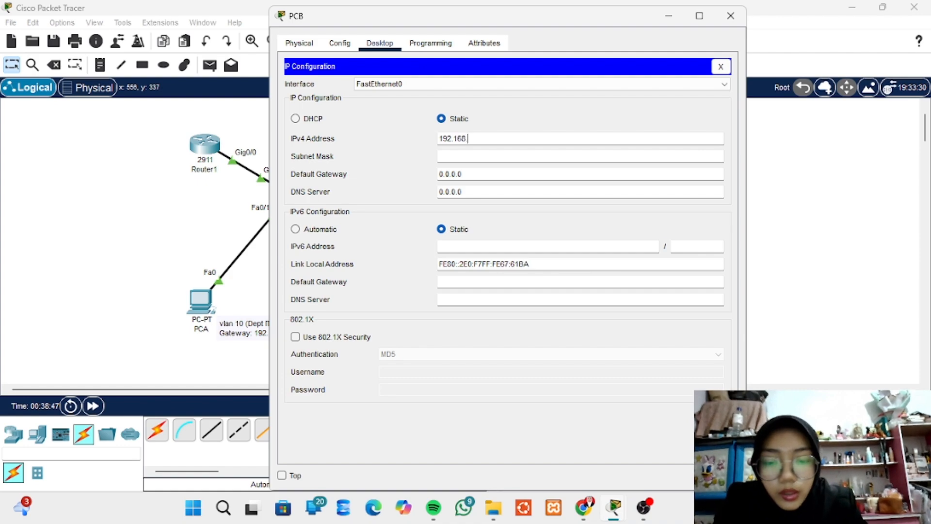
text(.20)
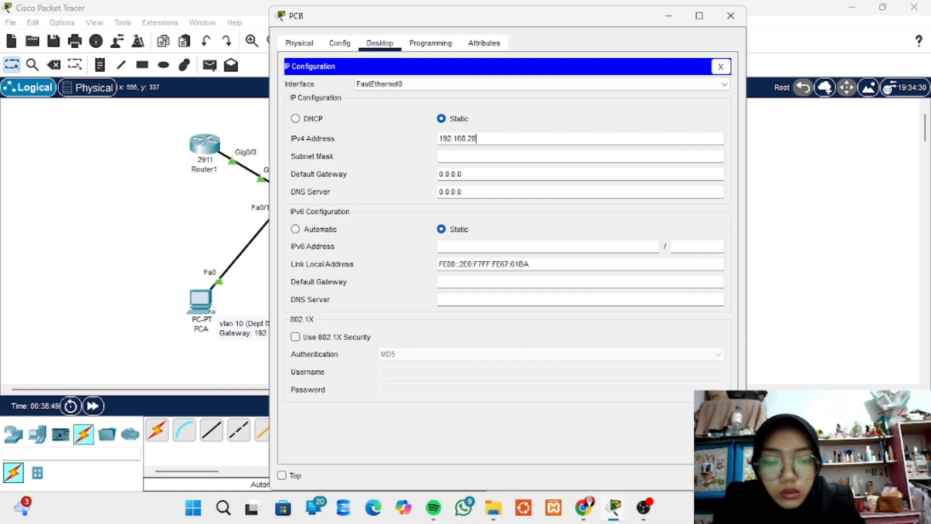
text(.2)
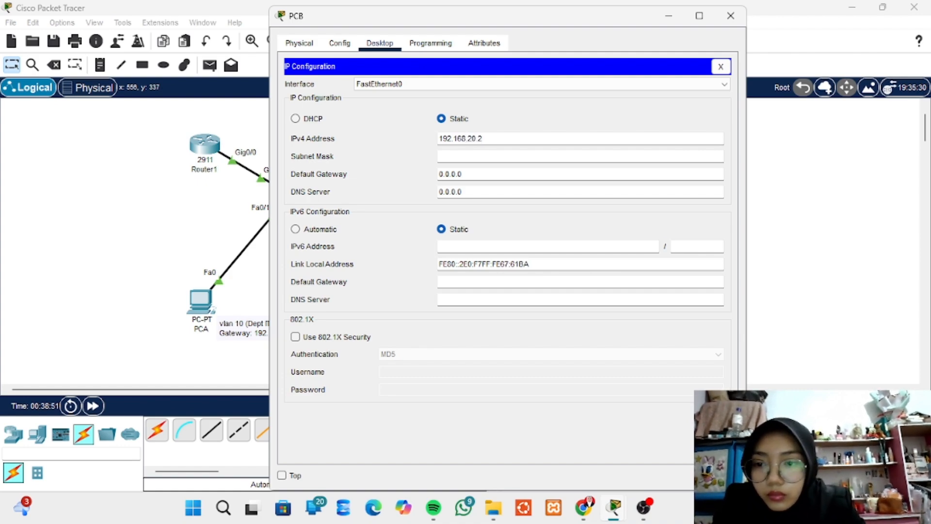
key(Tab)
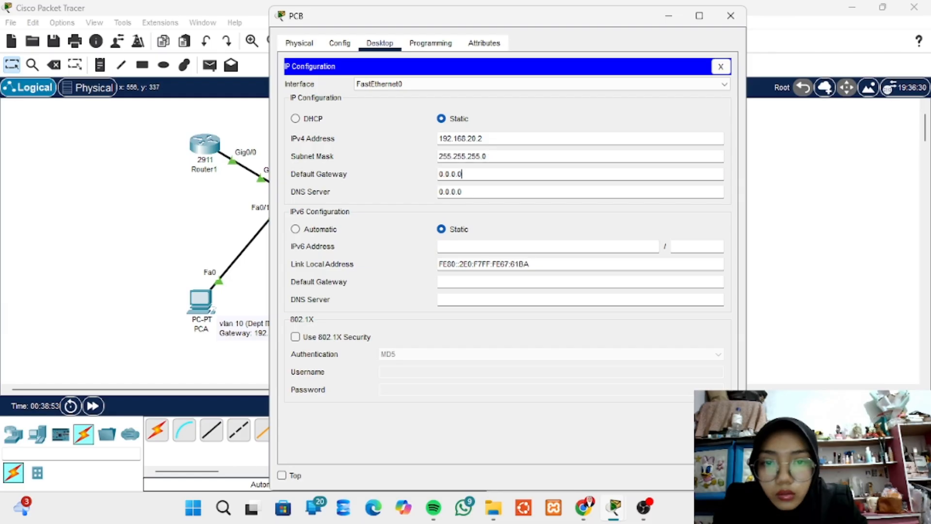
- Set PCB's default gateway to 192.168.20.1 and close its window
key(Tab)
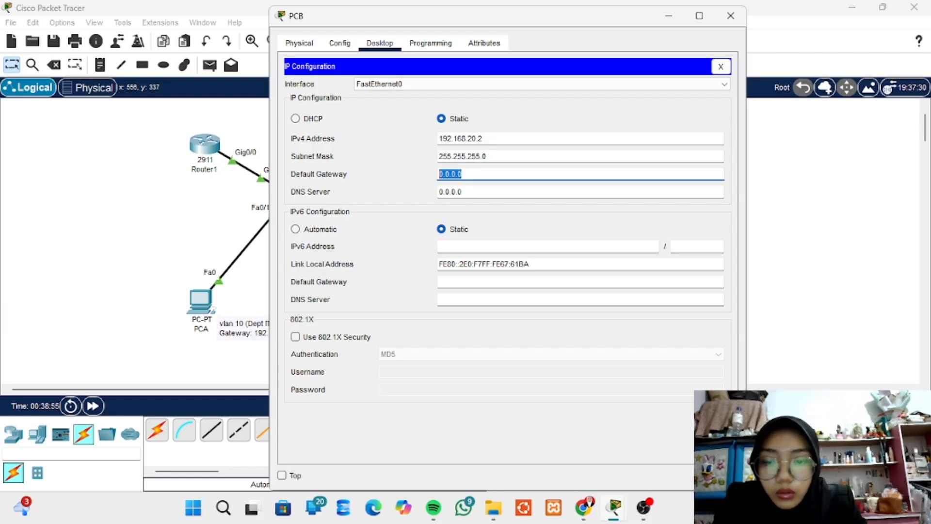
text(192.168)
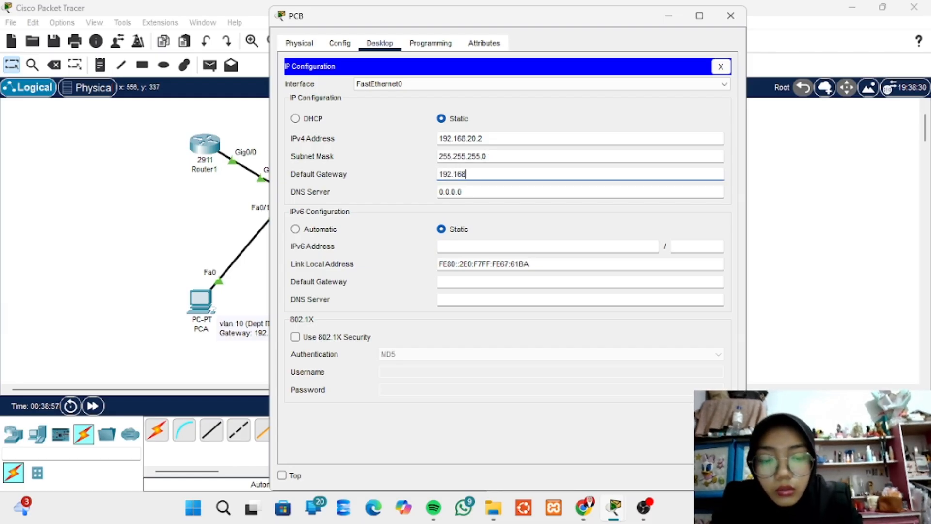
text(.20.1)
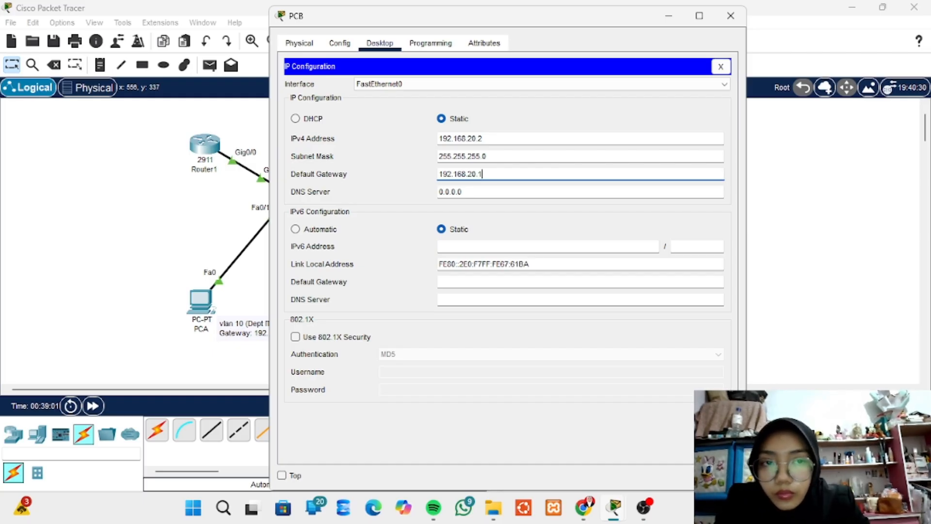
click(731, 15)
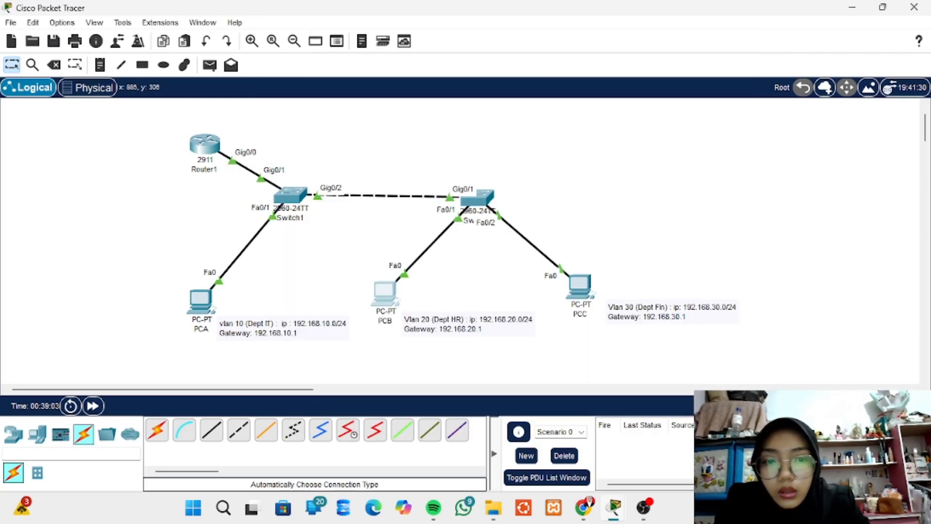
- Give PCC the static IPv4 address 192.168.30.2 with subnet mask 255.255.255.0
click(578, 285)
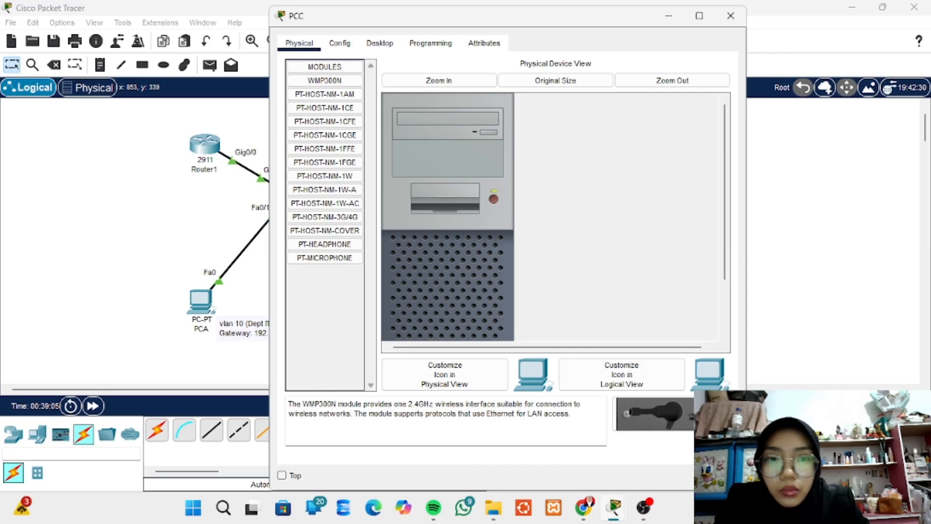
click(379, 43)
click(326, 97)
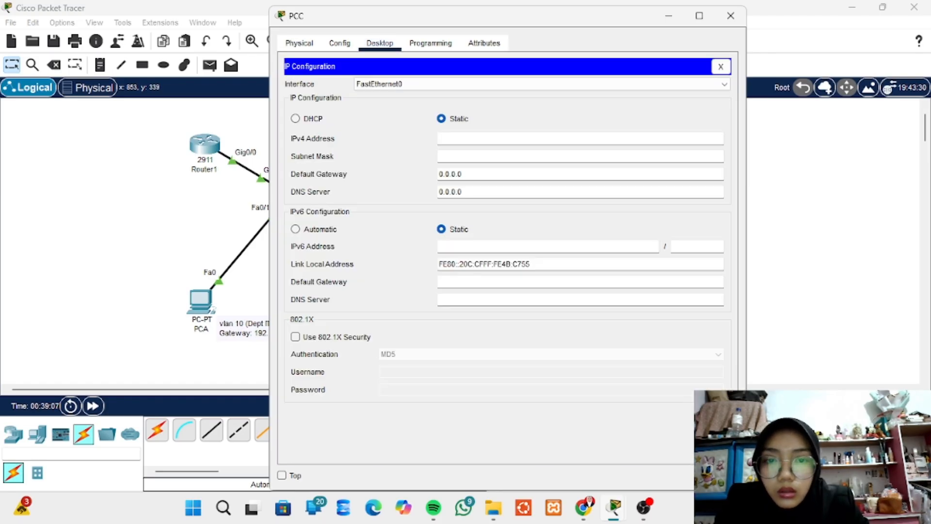
text(192.168)
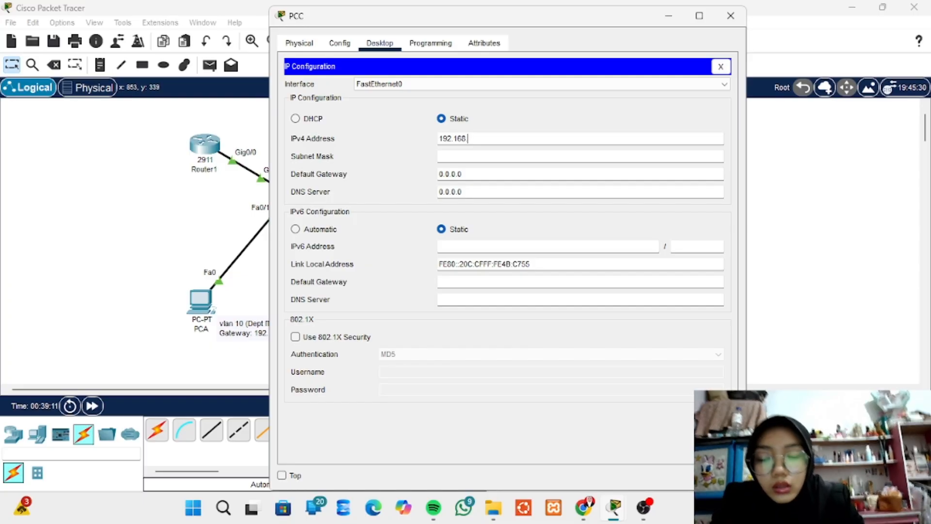
text(.)
text(30.1)
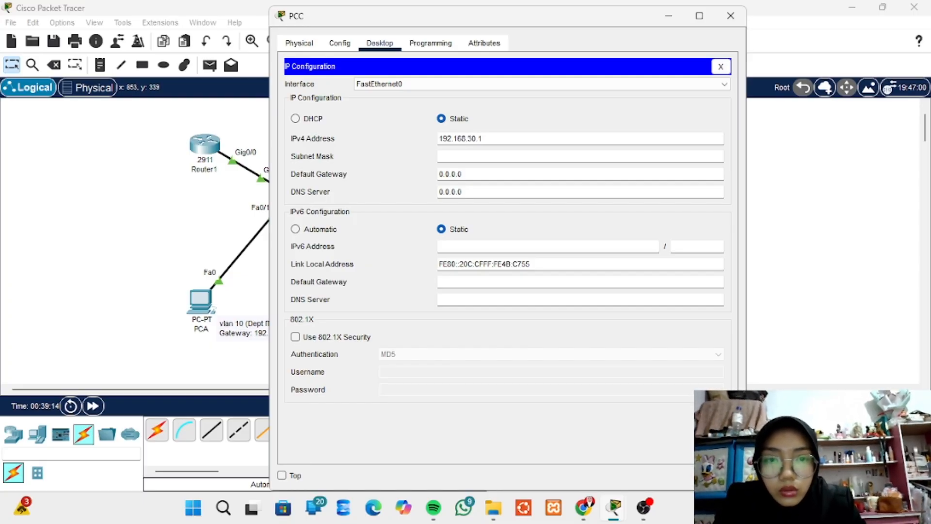
key(BackSpace)
text(2)
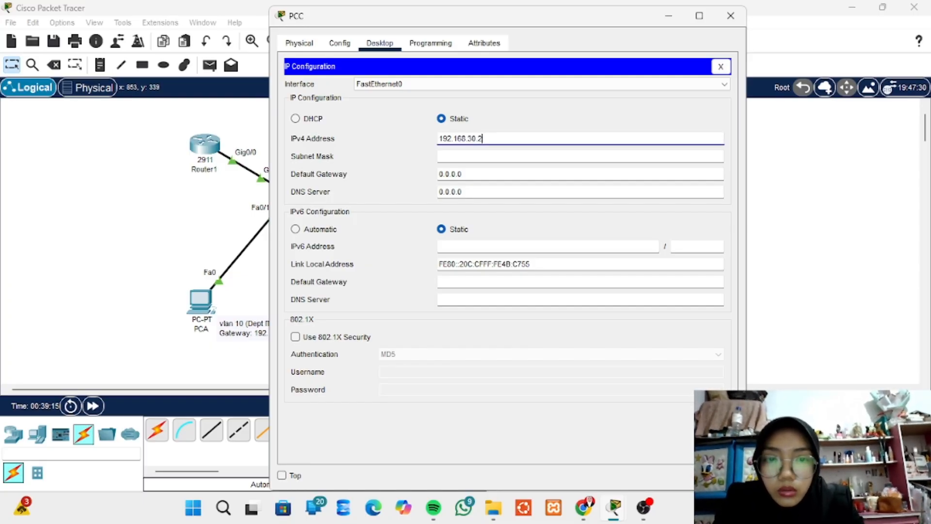
key(Tab)
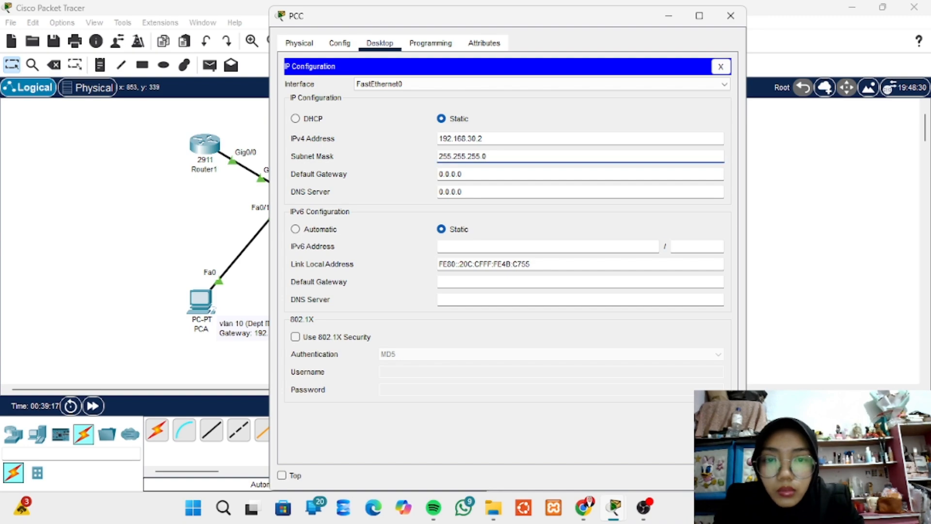
- Set PCC's default gateway to 192.168.30.1 and close its window
key(Tab)
double_click(459, 173)
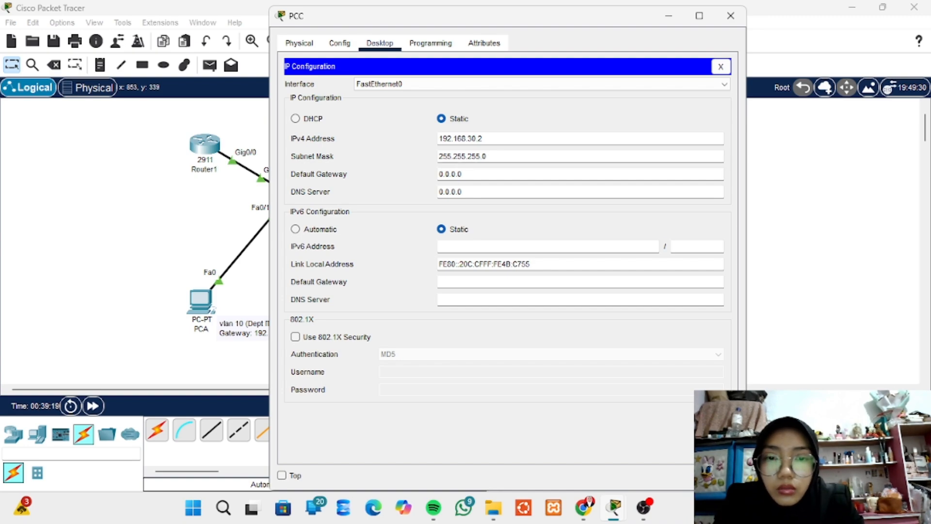
triple_click(459, 173)
text(192.168)
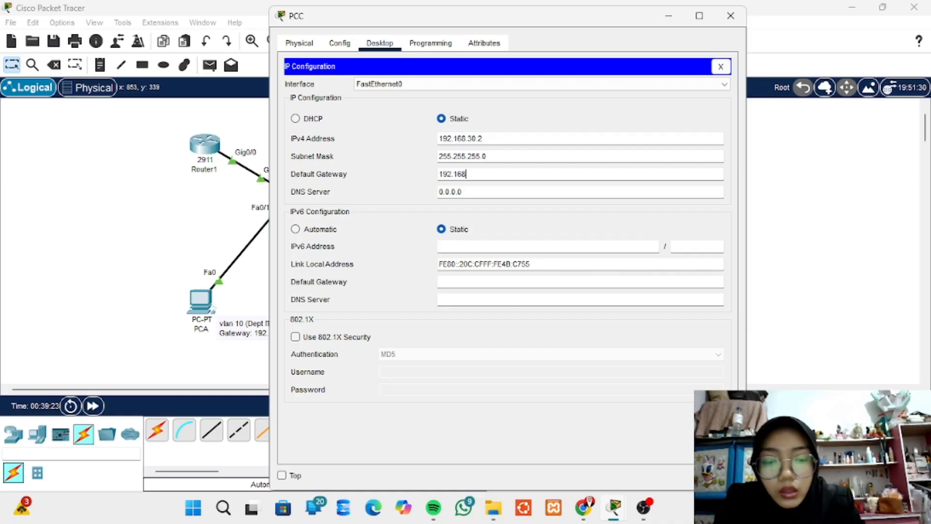
text(.30)
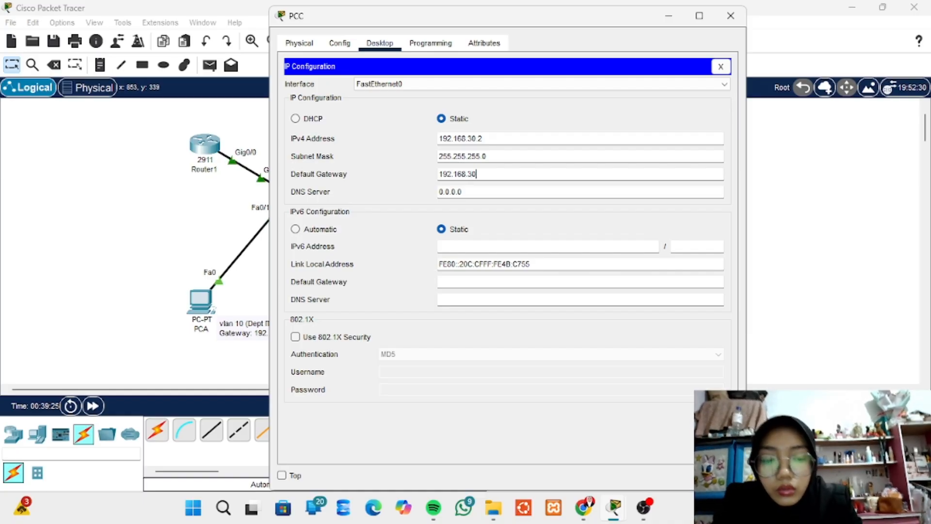
text(.1)
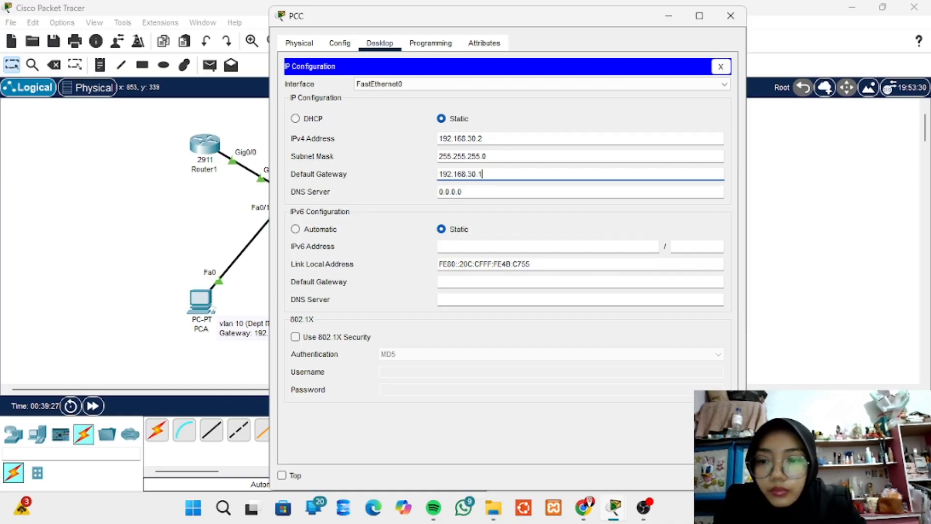
click(731, 16)
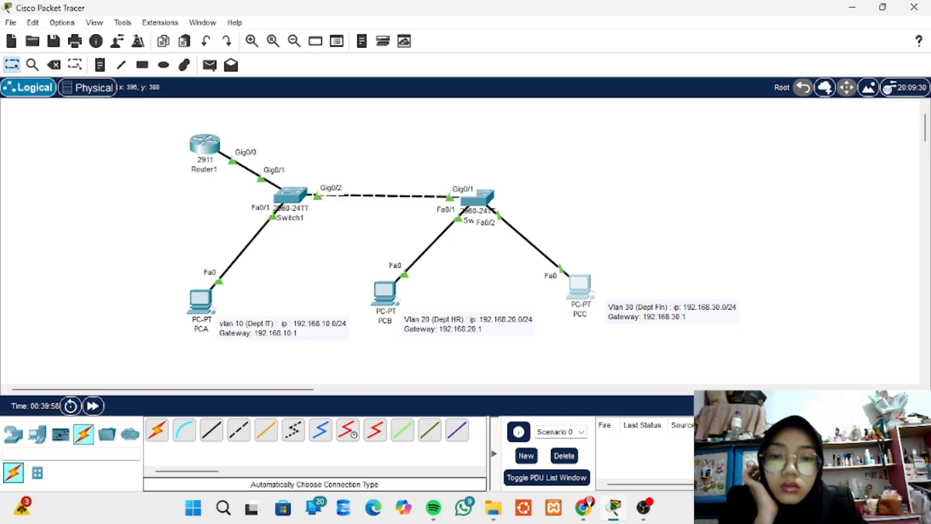
- Ping PCB at 192.168.20.2 from PCA's command prompt
click(200, 301)
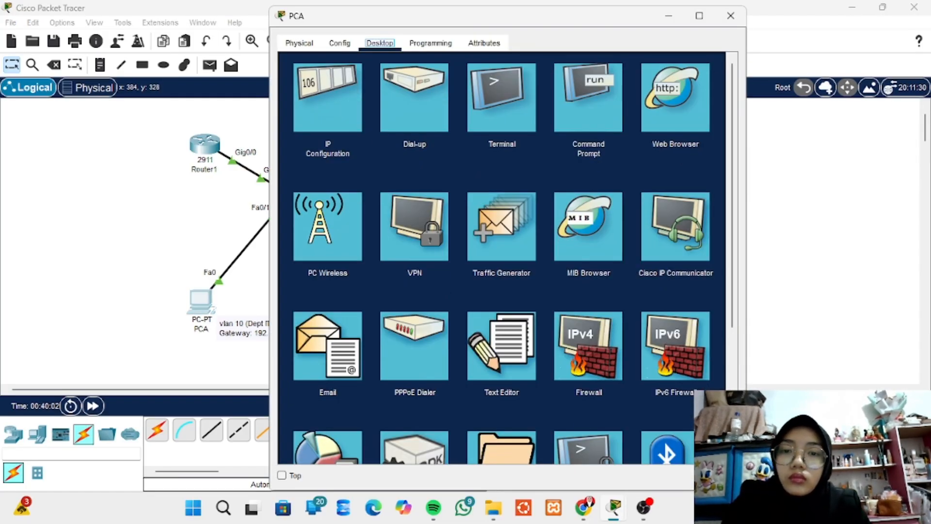
click(588, 99)
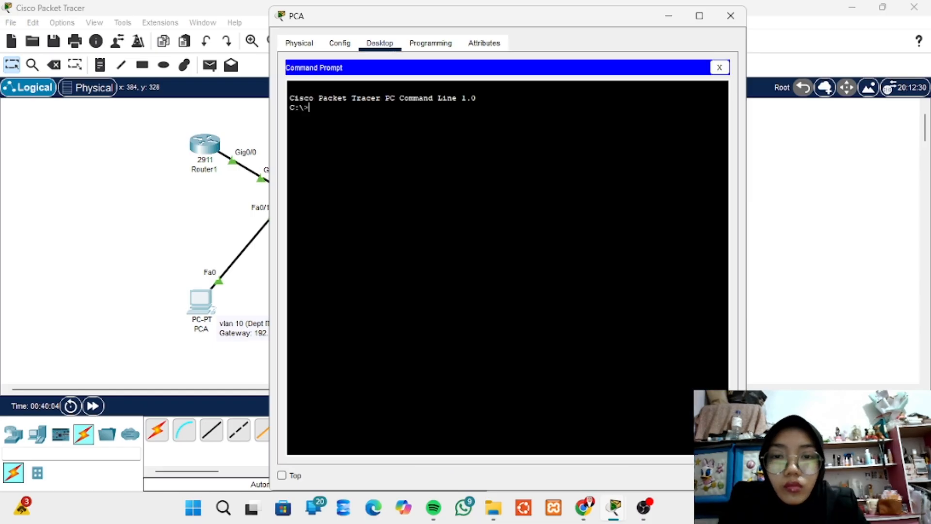
text(ping )
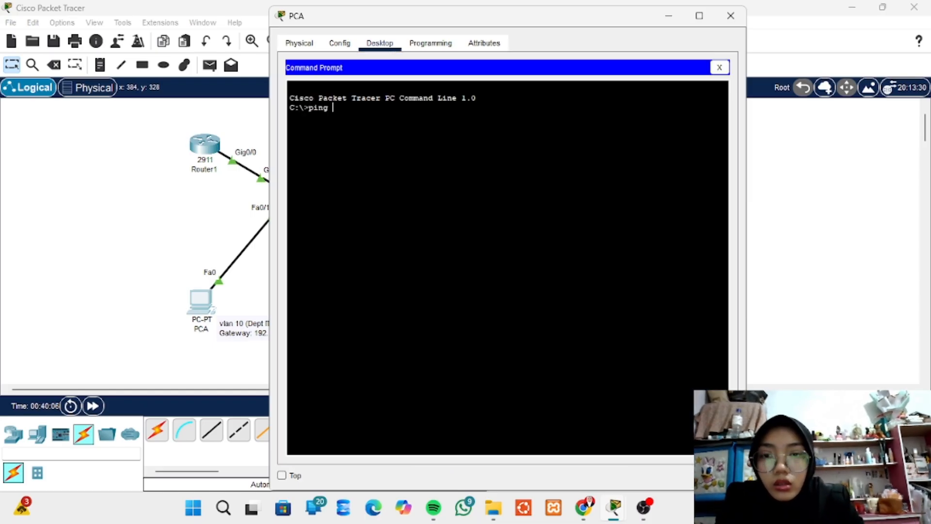
text(192.1)
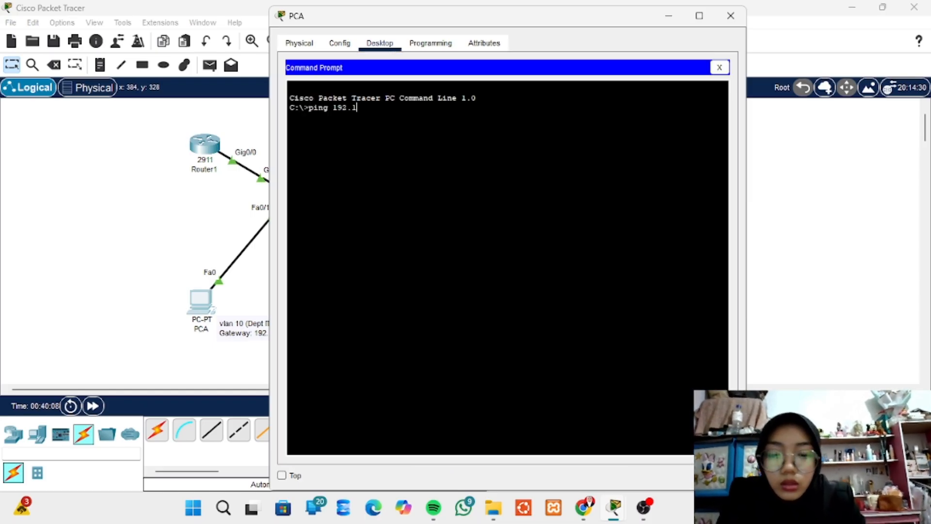
text(68.)
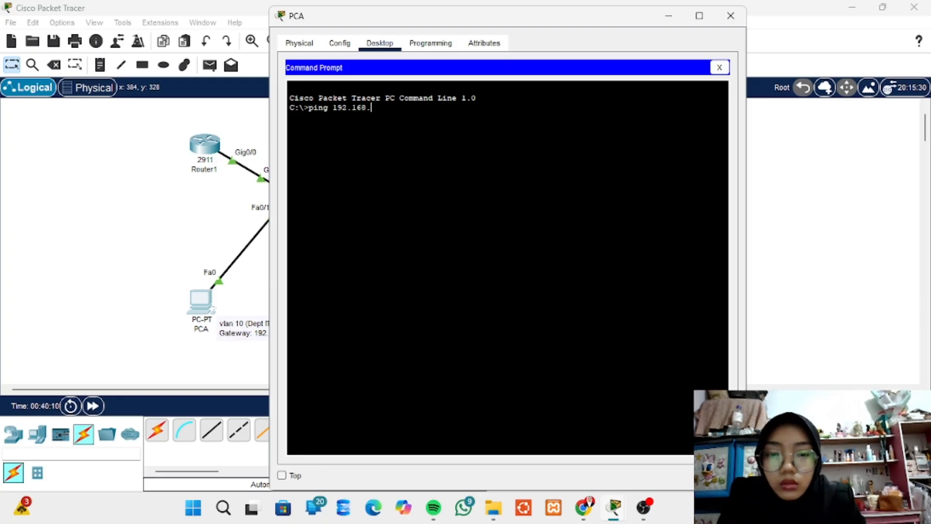
text(20)
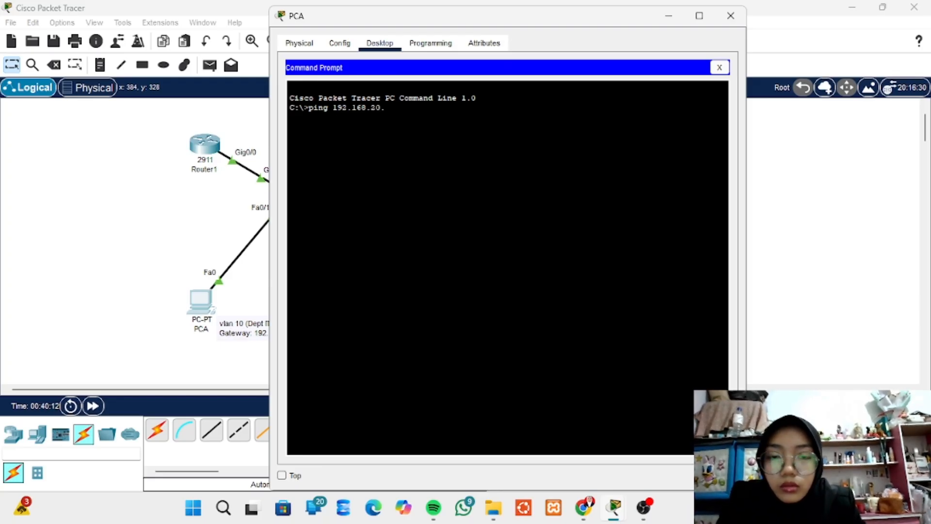
text(.2)
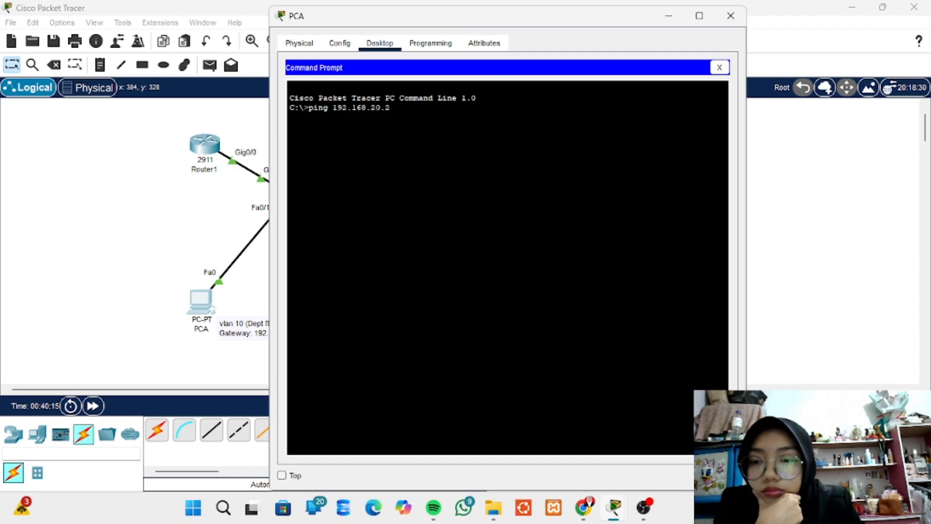
key(Return)
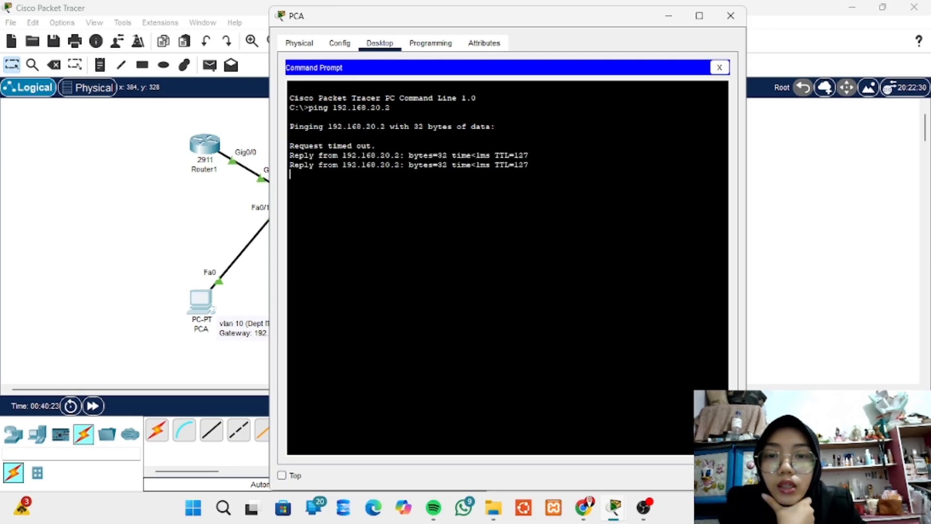
- Examine the individual ping replies and the packet statistics on PCA, and close its window
drag(376, 145, 289, 146)
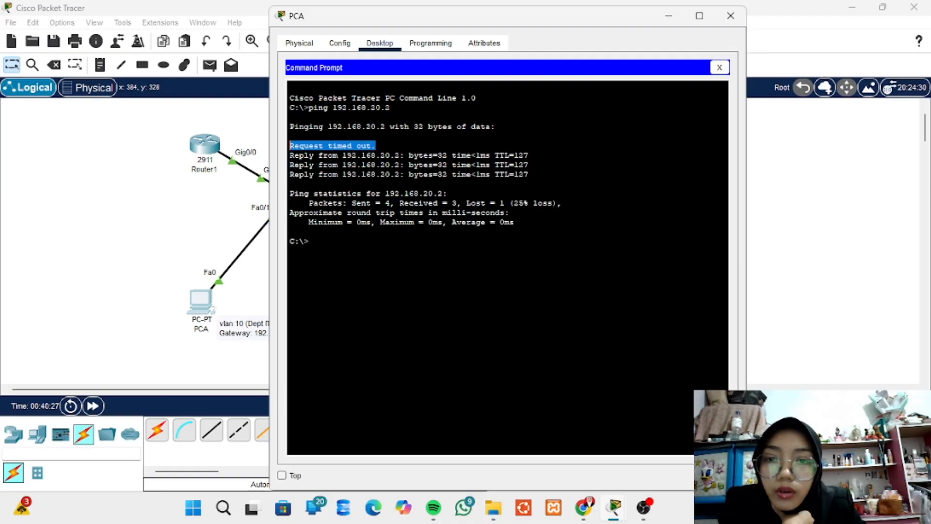
drag(299, 155, 368, 155)
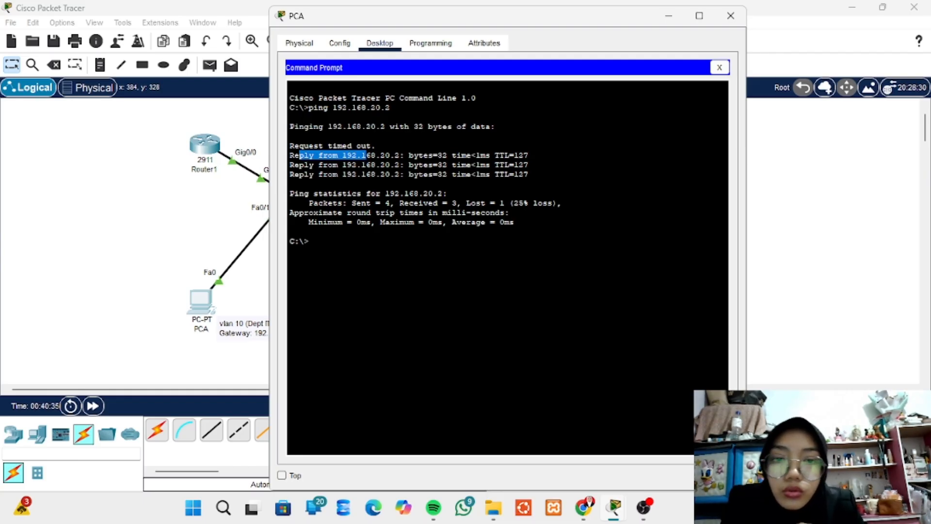
click(515, 221)
drag(319, 213, 290, 145)
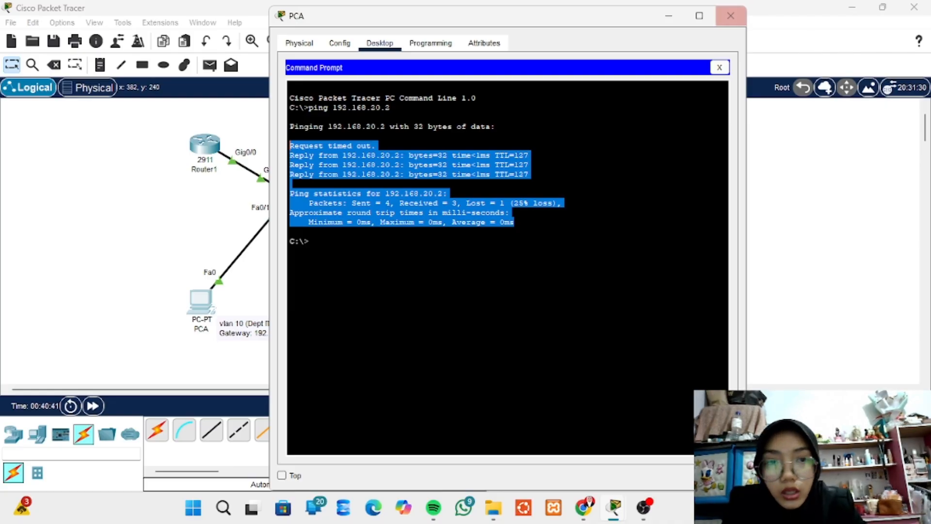
click(731, 16)
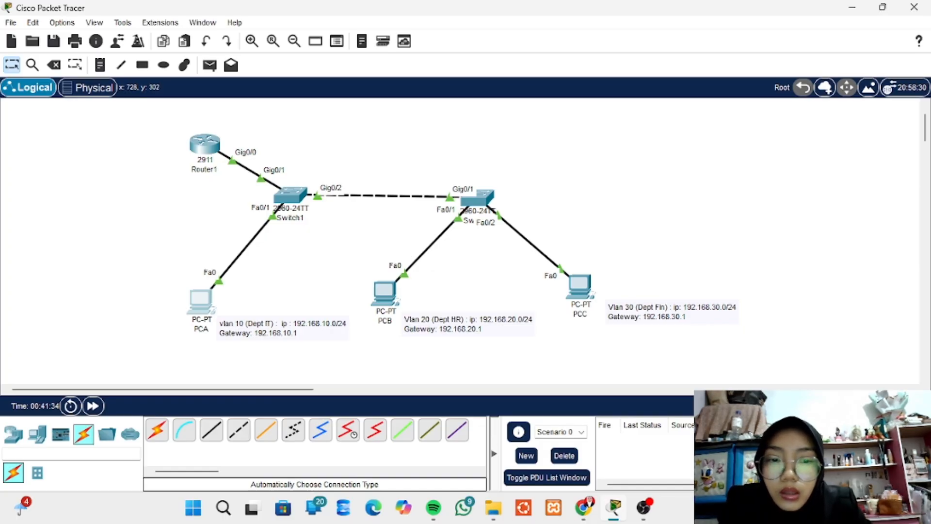
drag(776, 263, 496, 320)
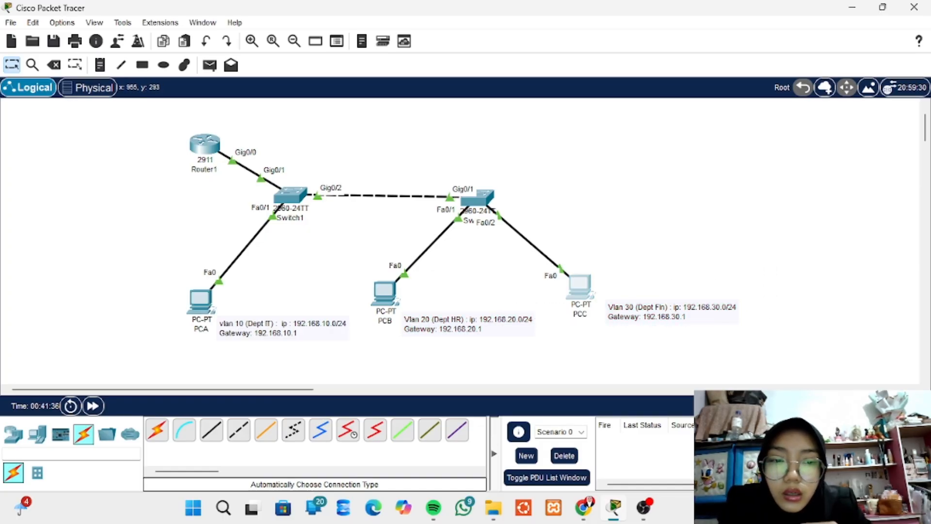
click(654, 277)
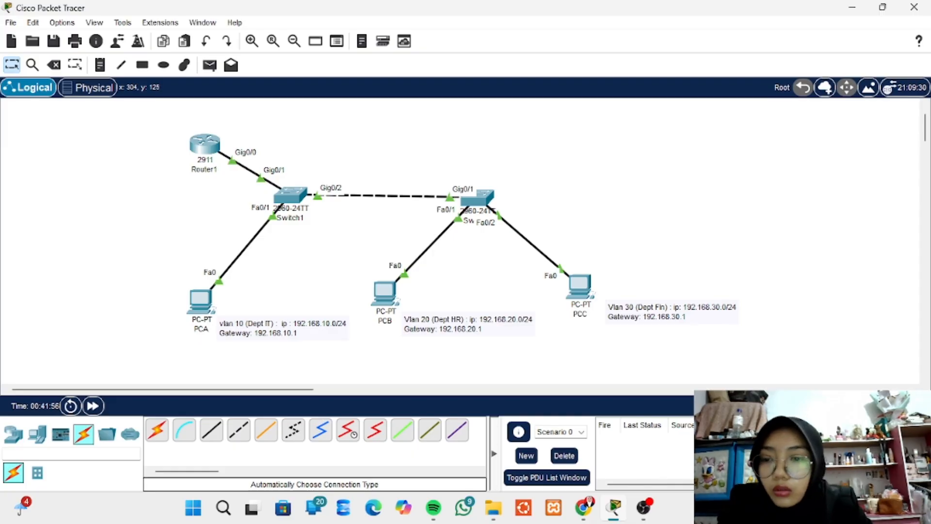
- Open Router1's command line and enter global configuration mode
click(205, 145)
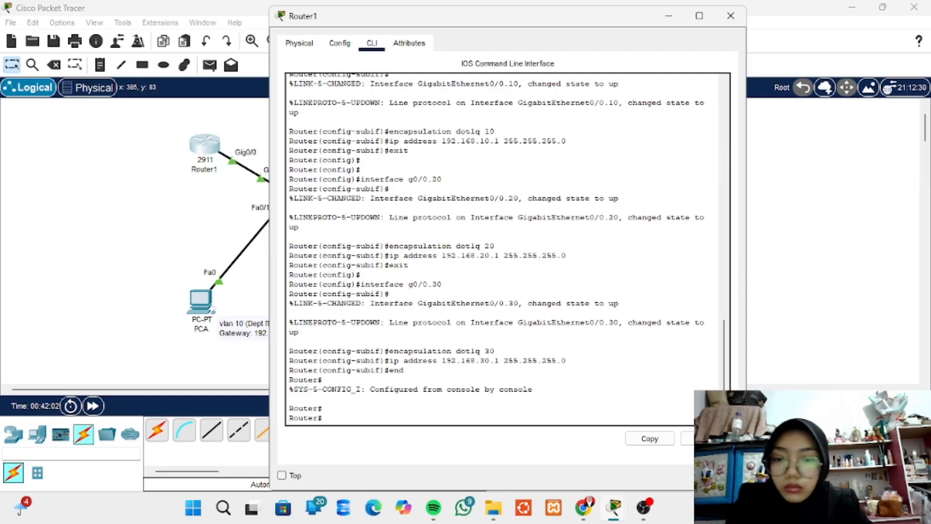
text(conf t)
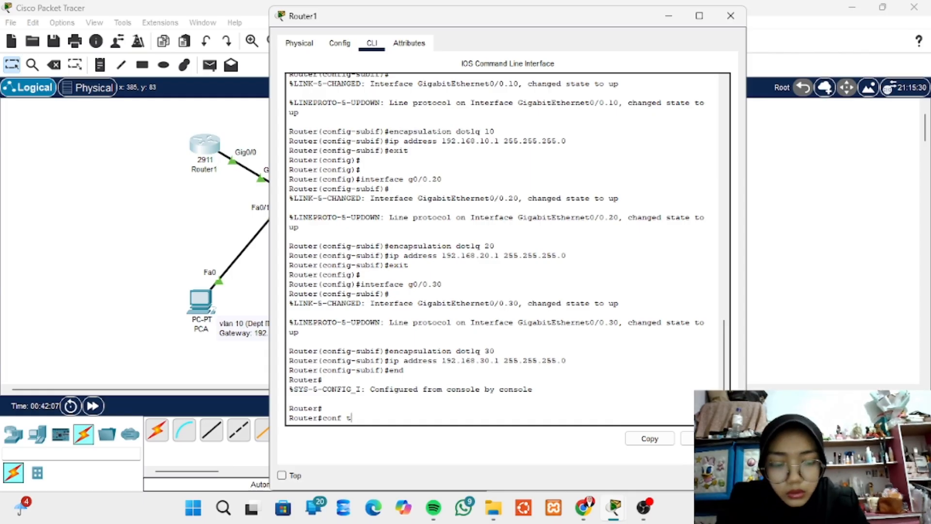
key(Return)
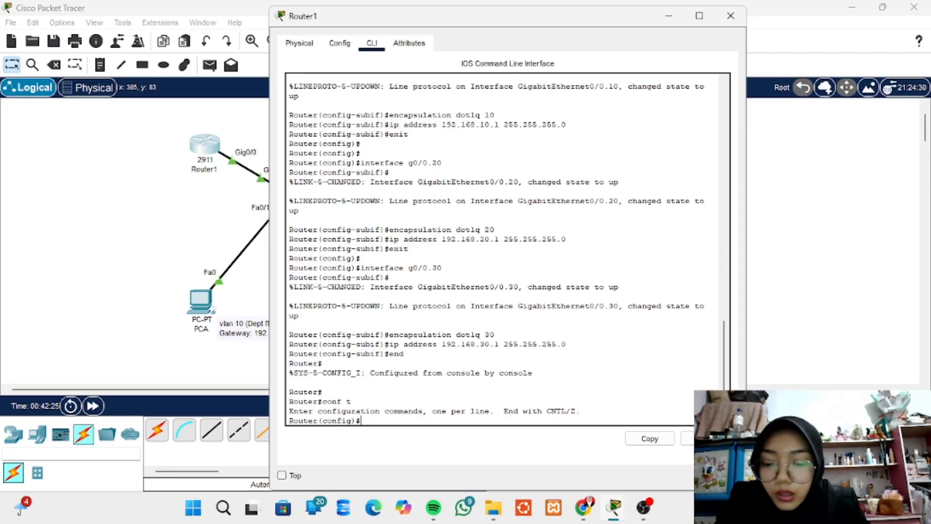
- Add a rule to access list 100 denying ICMP from 192.168.10.0 0.0.0.255 to 192.168.30.0 0.0.0.255
text(access)
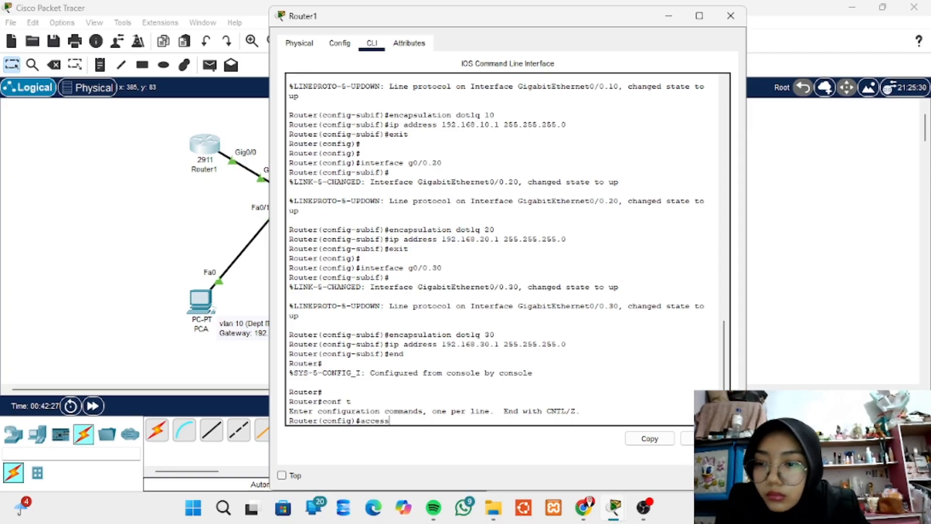
text(-list)
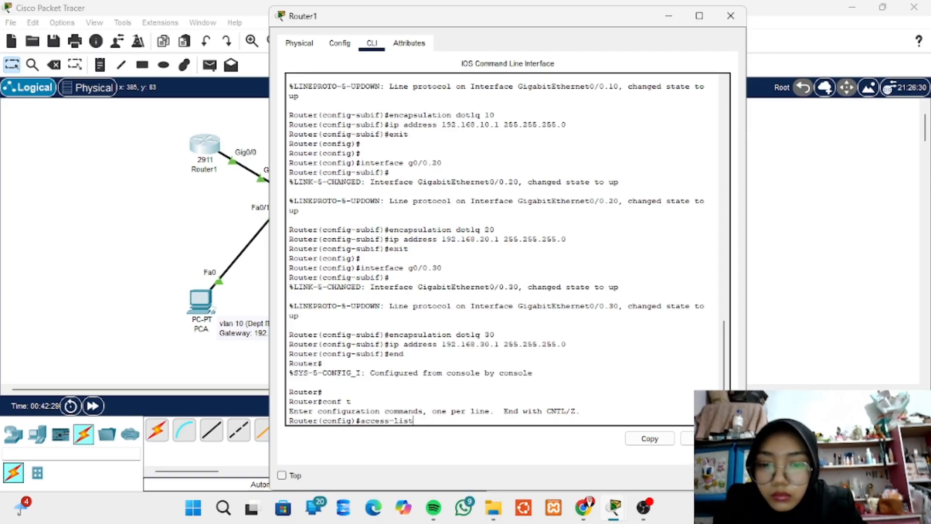
text( 100)
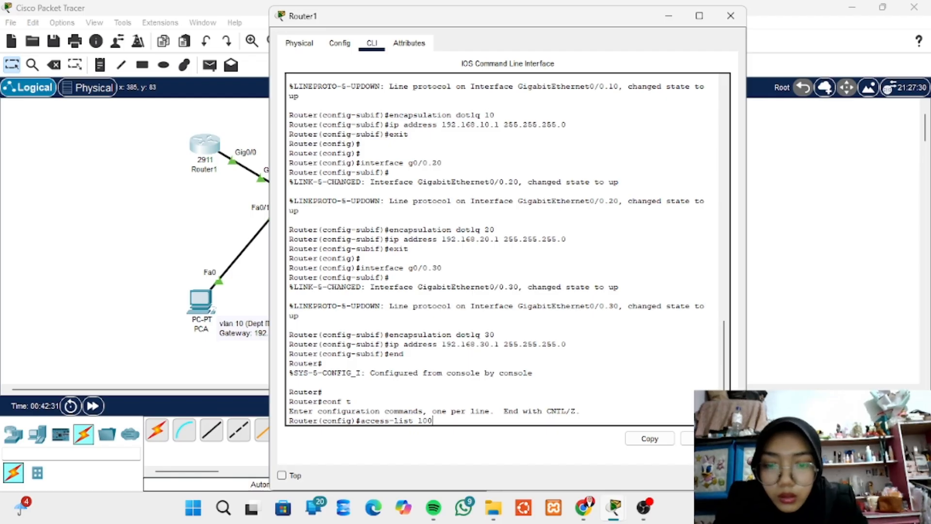
text( deny)
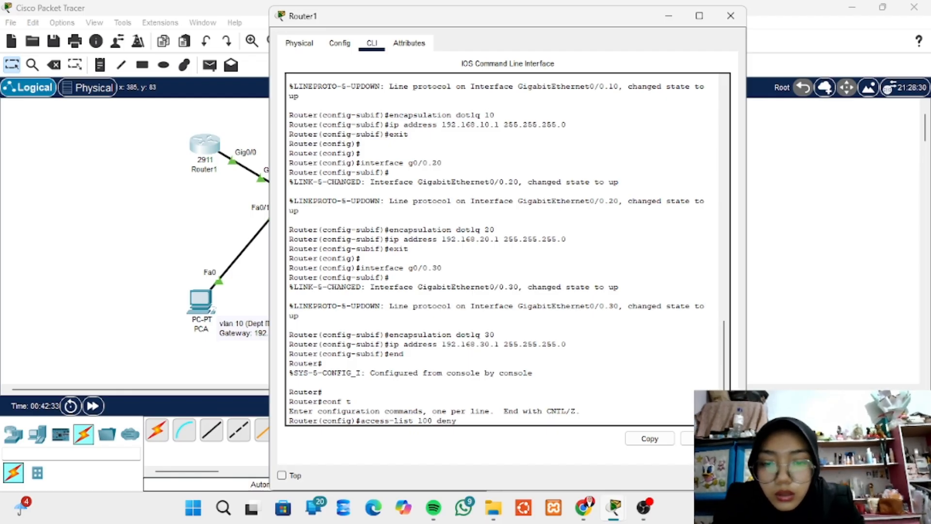
text( icmp)
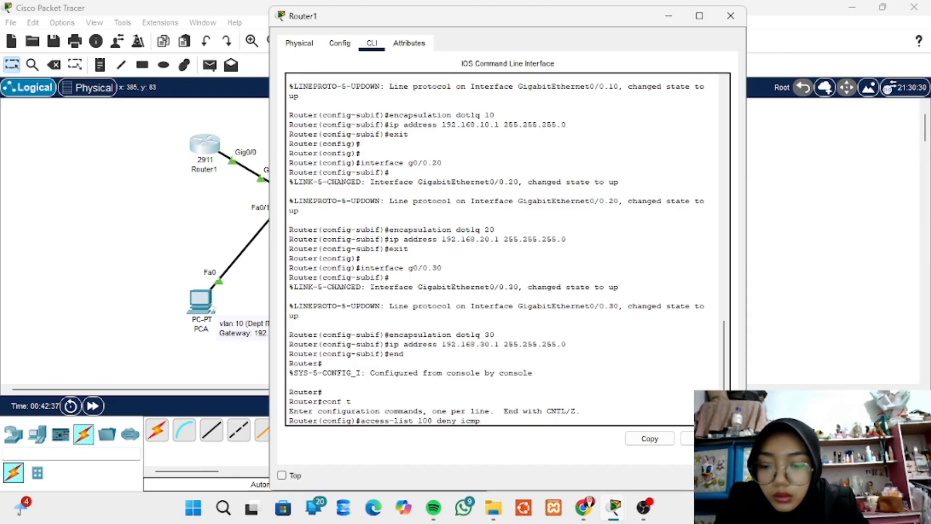
text( 192.)
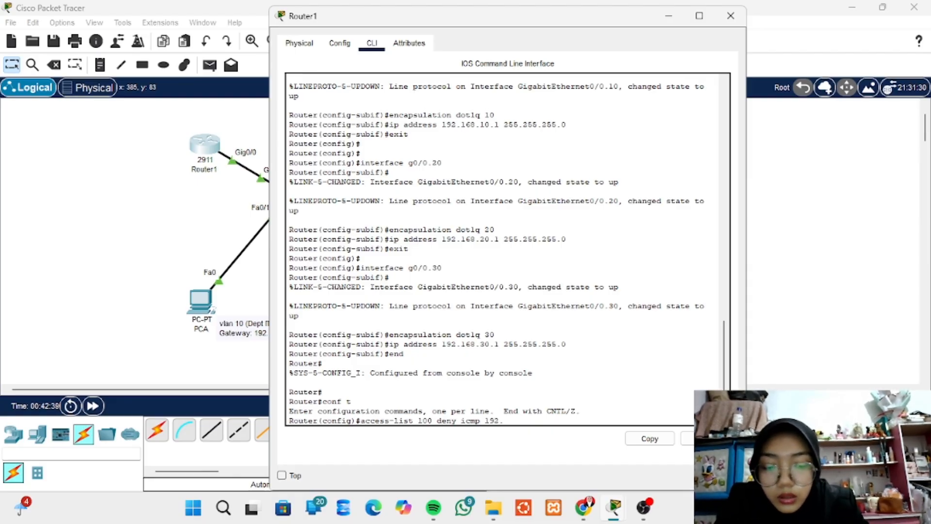
text(168.)
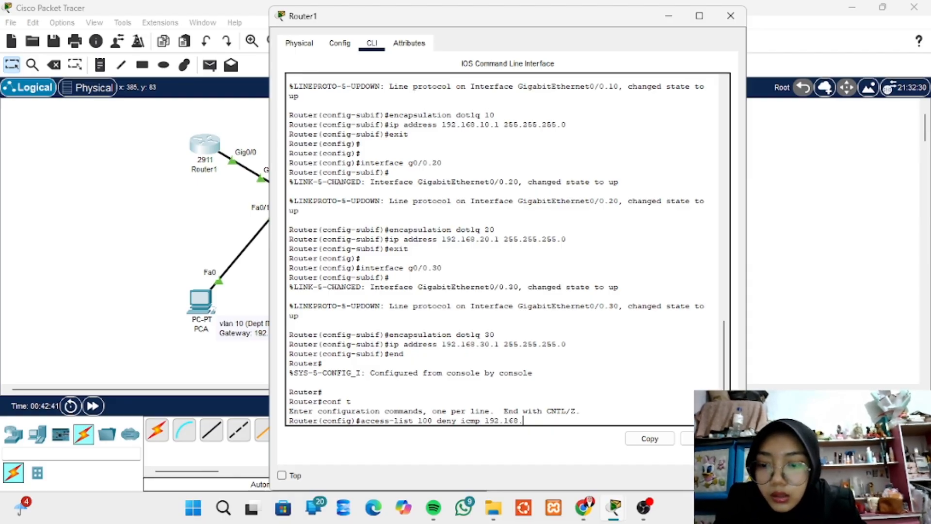
text(10.0)
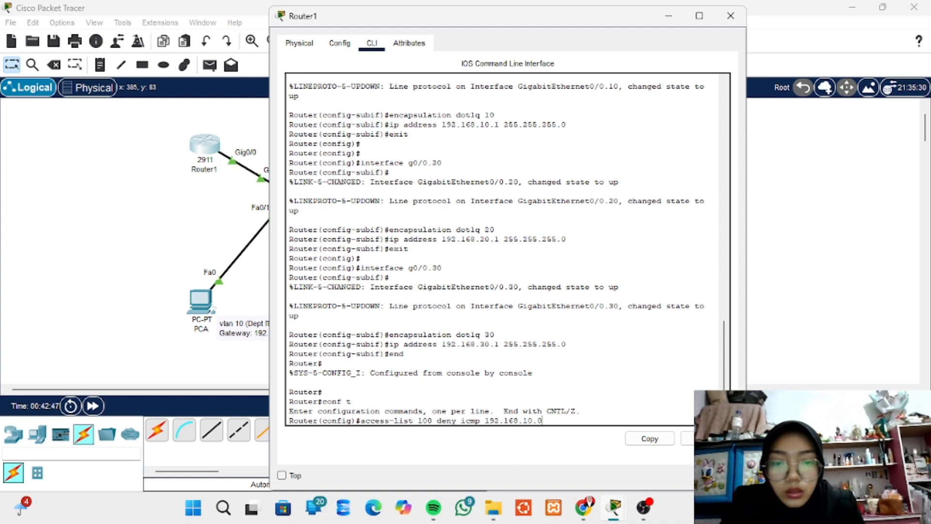
text(0.)
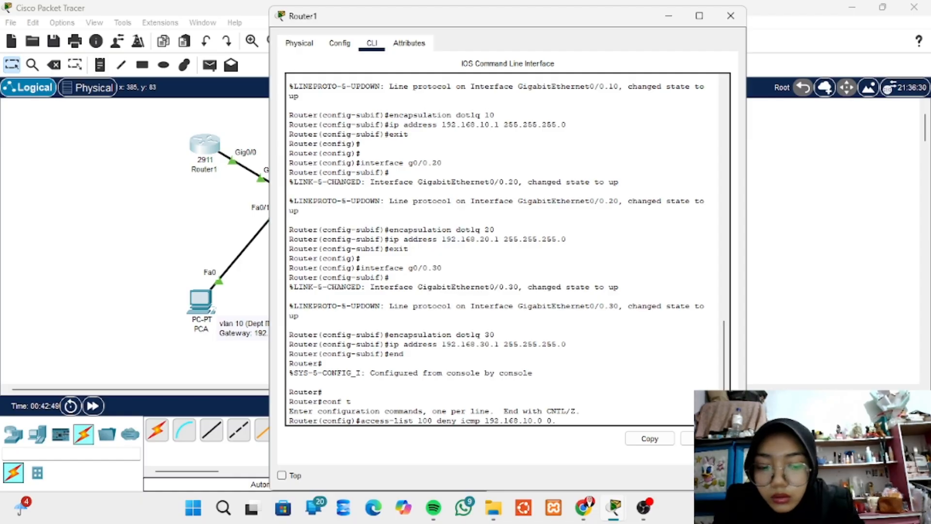
text(0.0)
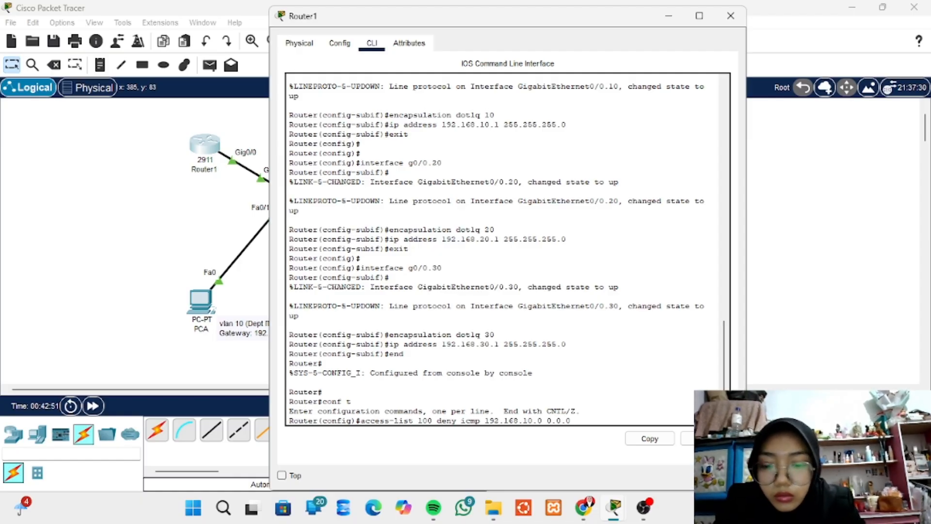
text(.25)
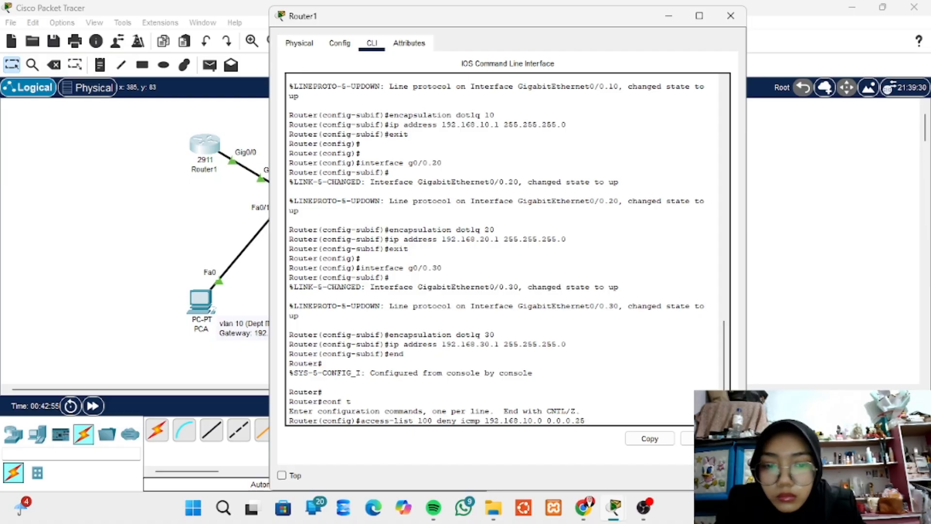
text(5)
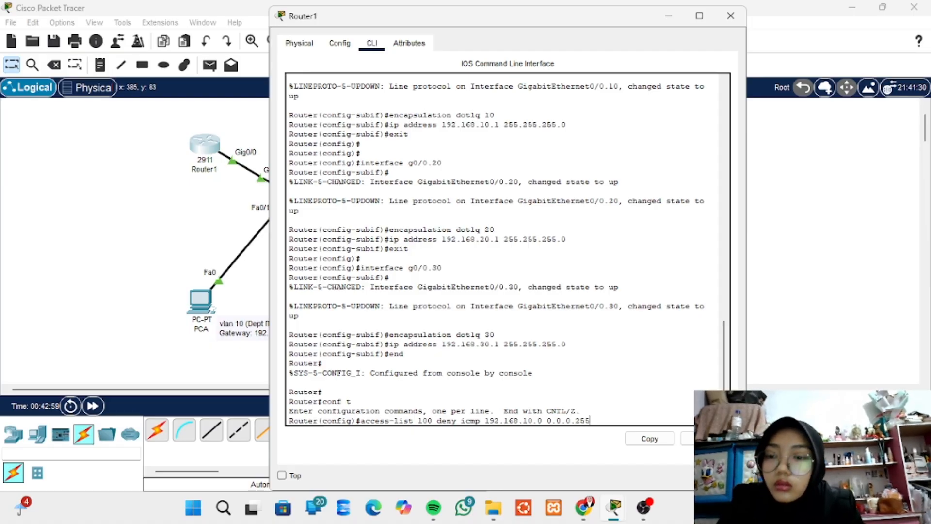
text( 192.)
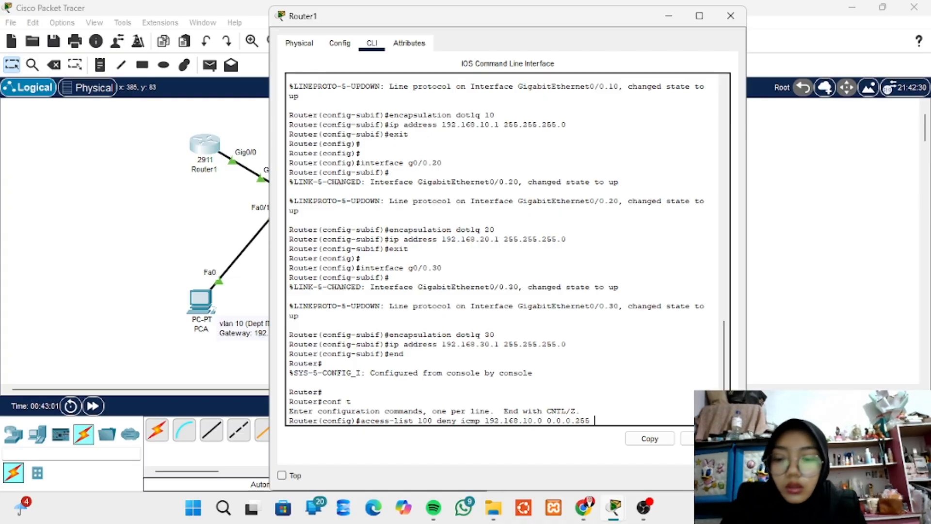
text(168)
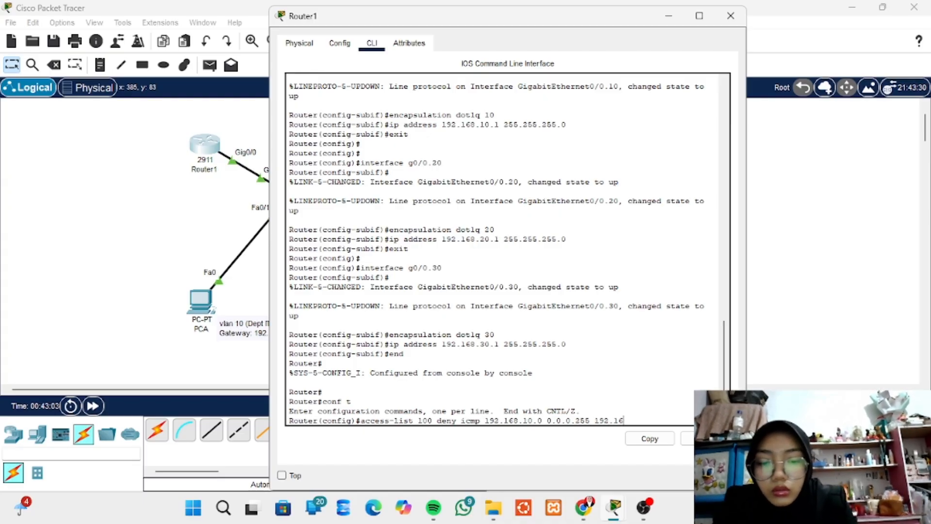
text(.)
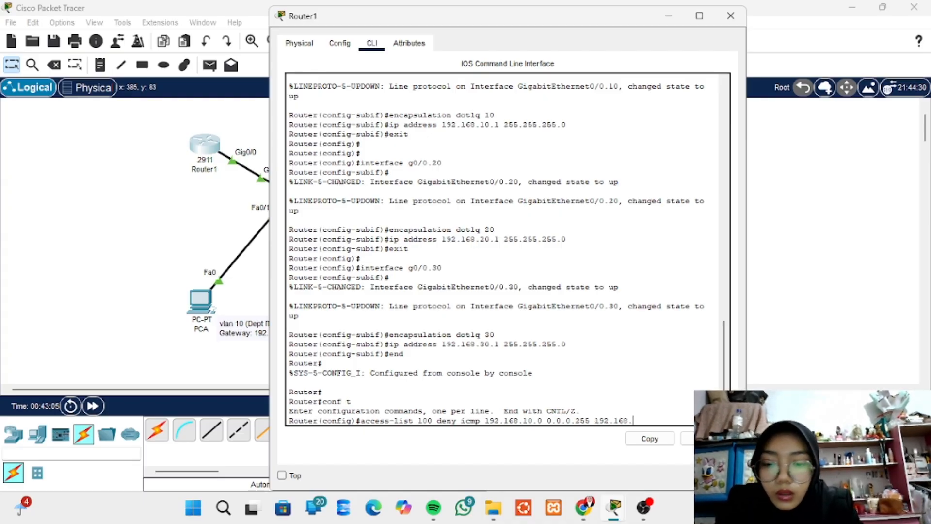
text(30.0 0)
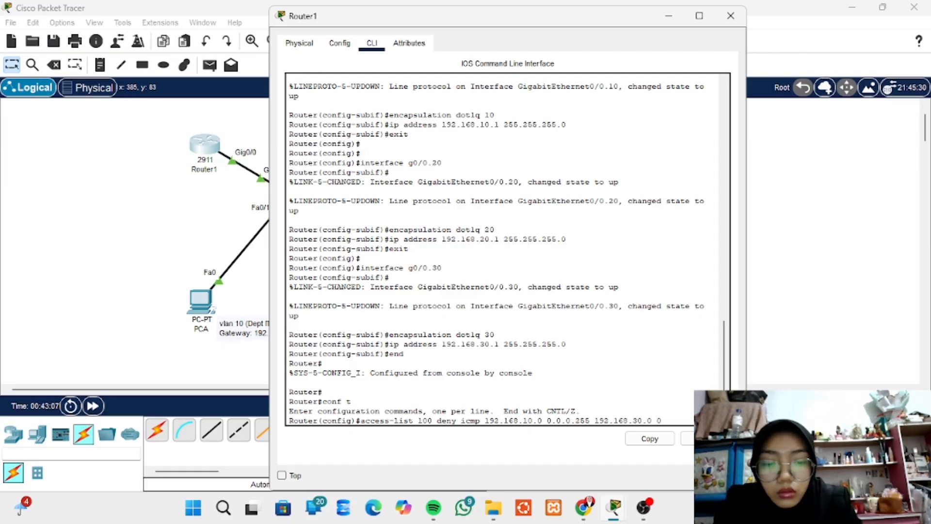
text(.0.0.)
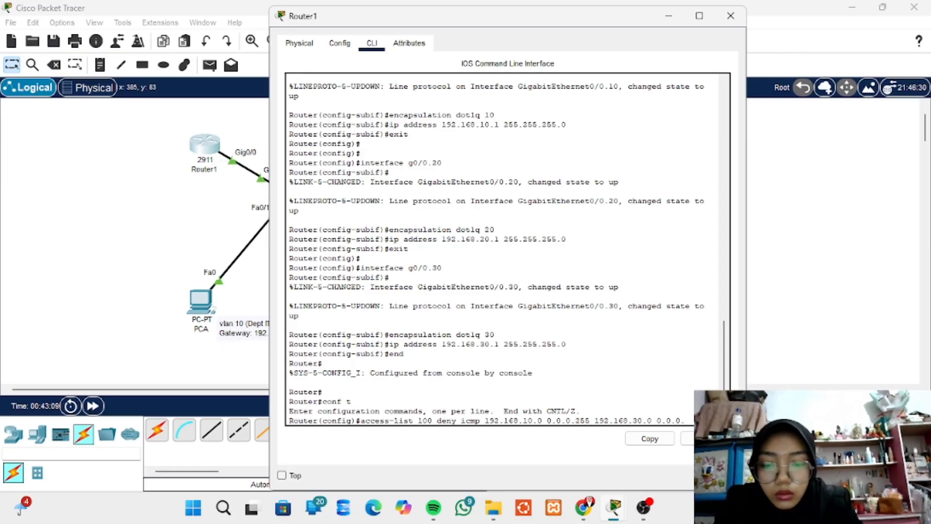
text(25)
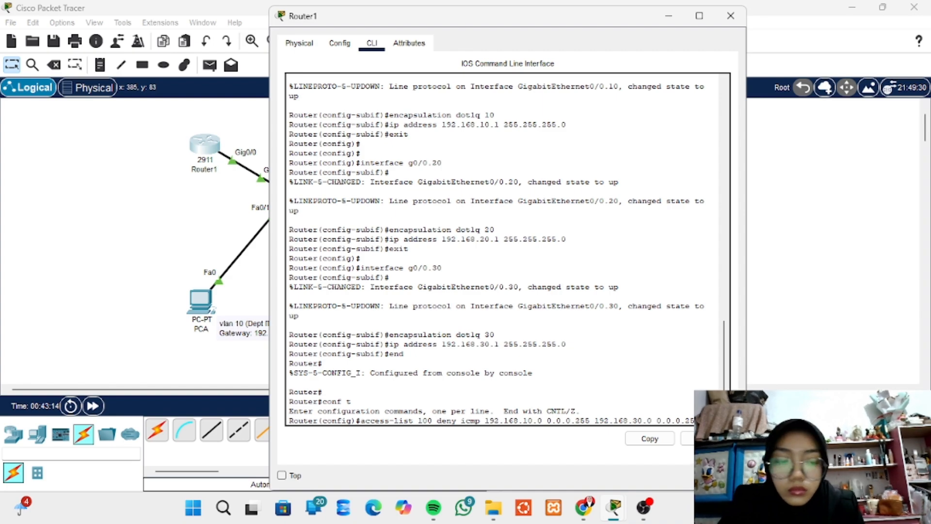
key(Return)
key(Return)
key(Return)
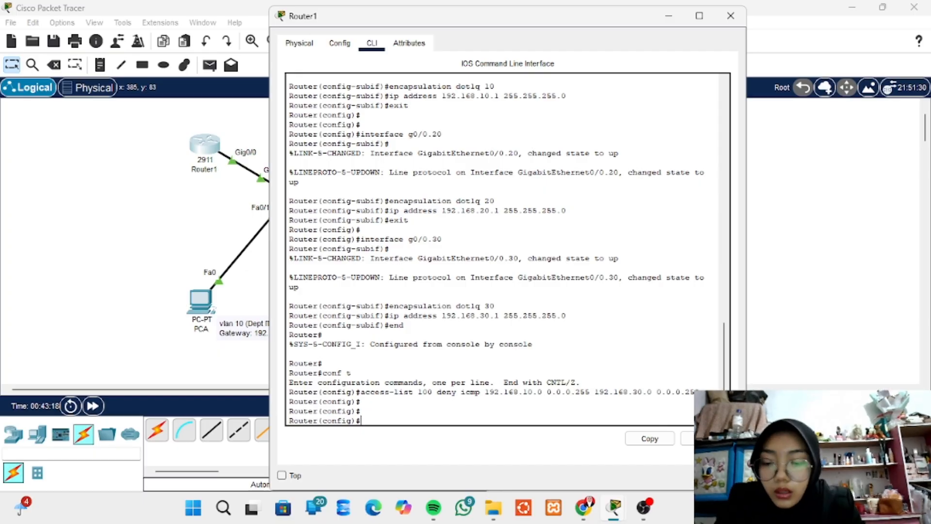
- Add a rule to access list 100 permitting all other IP traffic from any source to any destination
text(access)
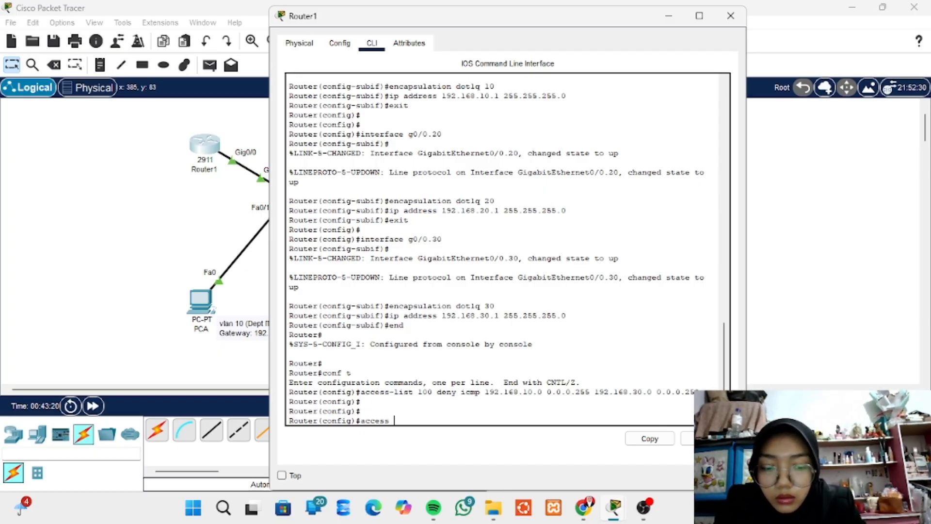
key(BackSpace)
text(-list)
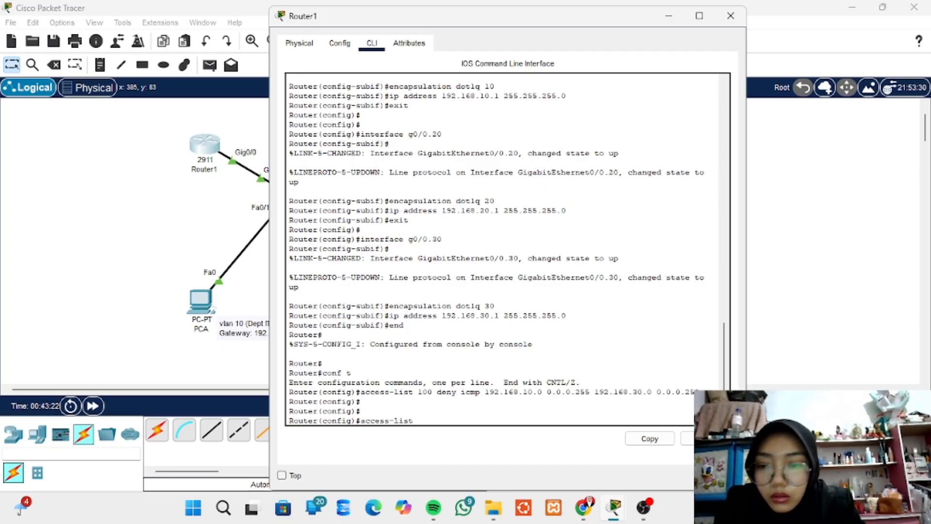
text( 1)
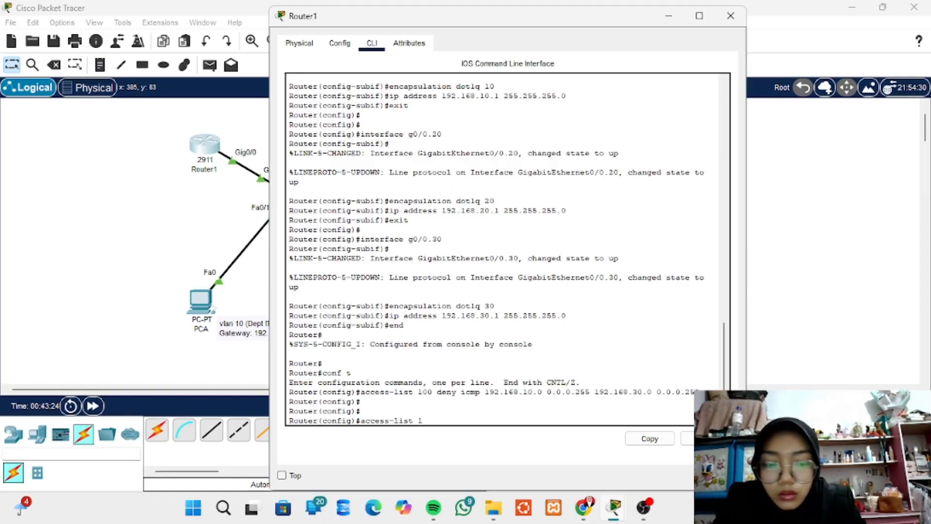
text(00)
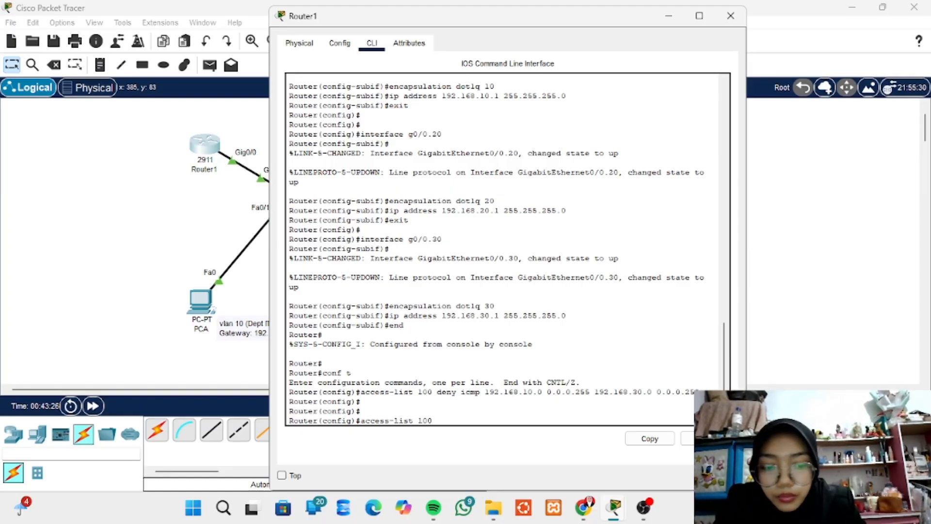
text( permi)
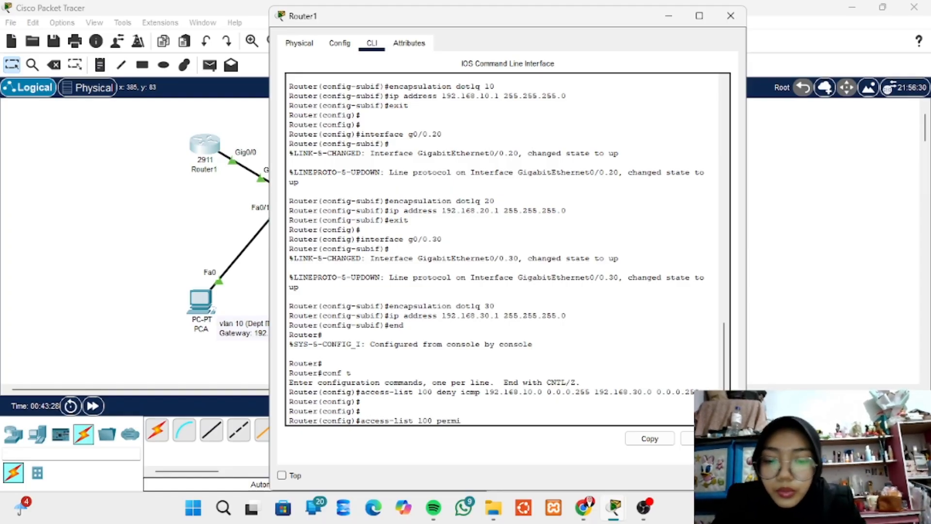
text(t)
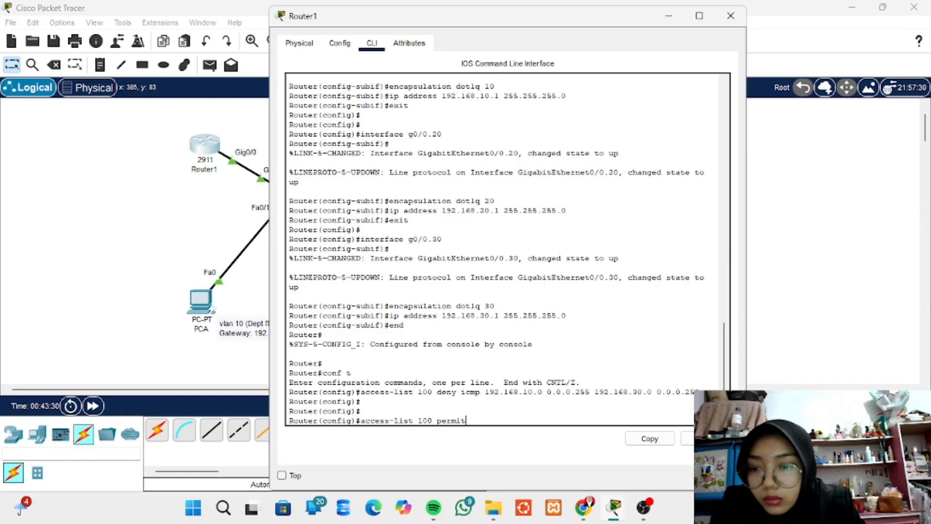
text( ip )
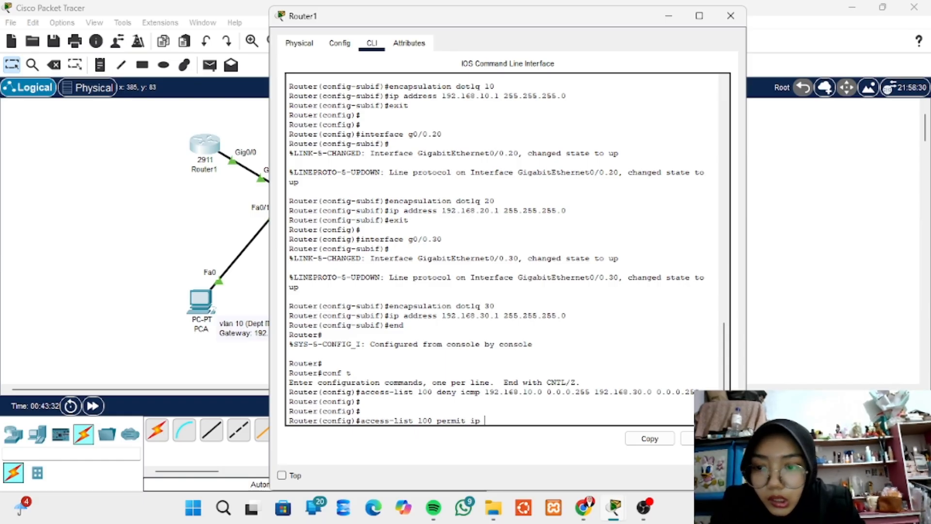
text(any any)
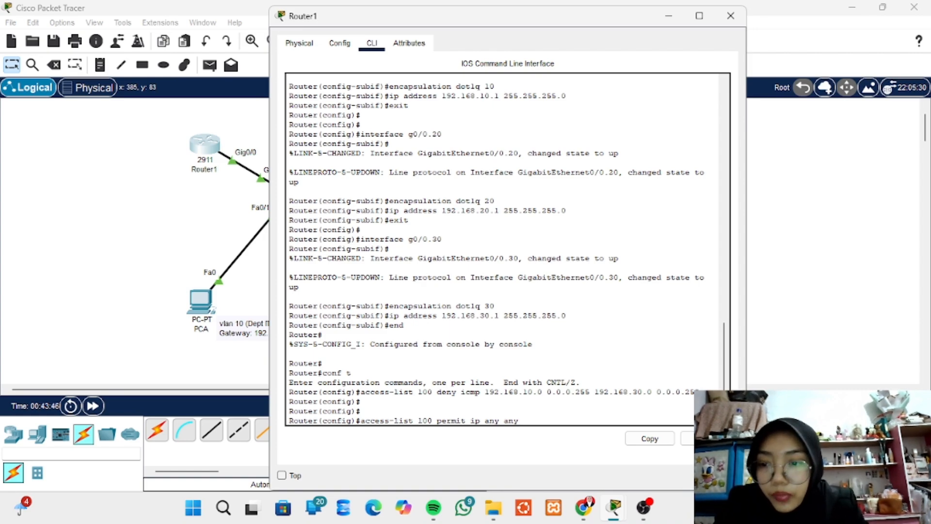
key(Return)
key(Return)
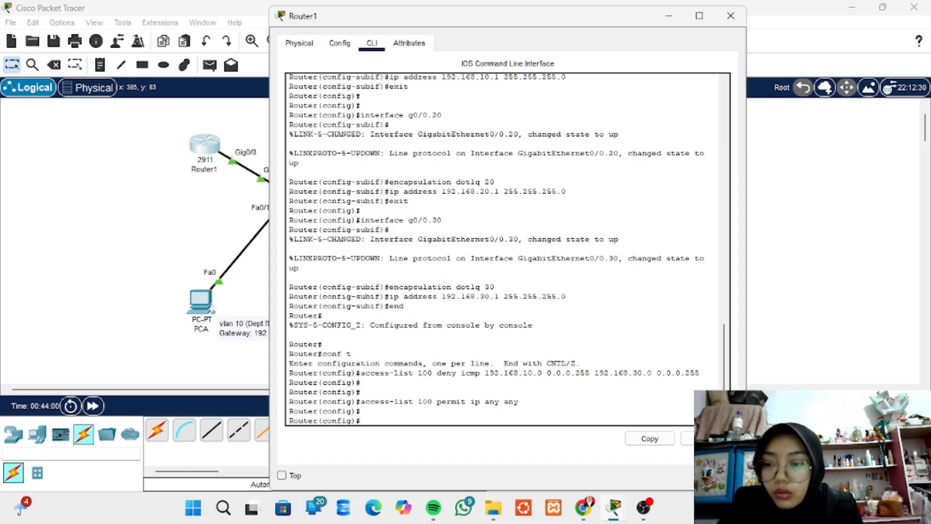
- Apply access list 100 in the inbound direction on Router1's subinterface g0/0.10
text(int)
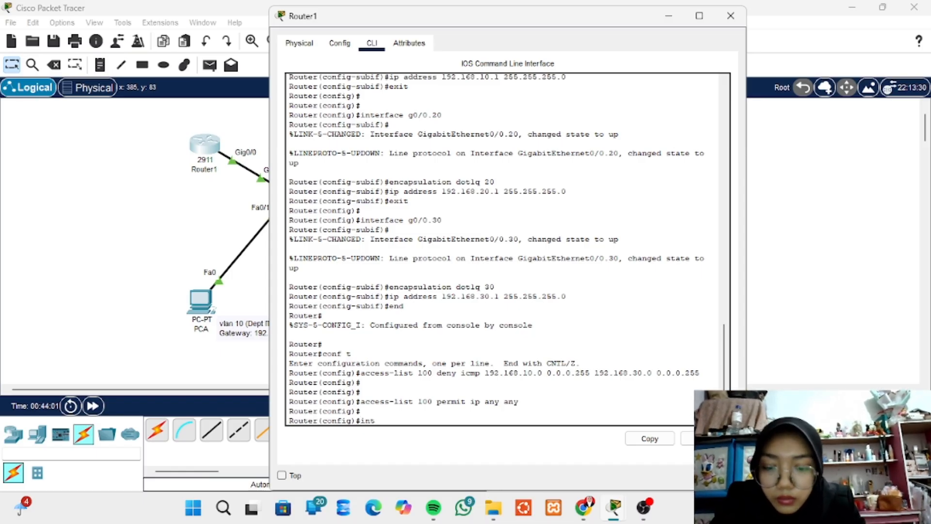
text(erface)
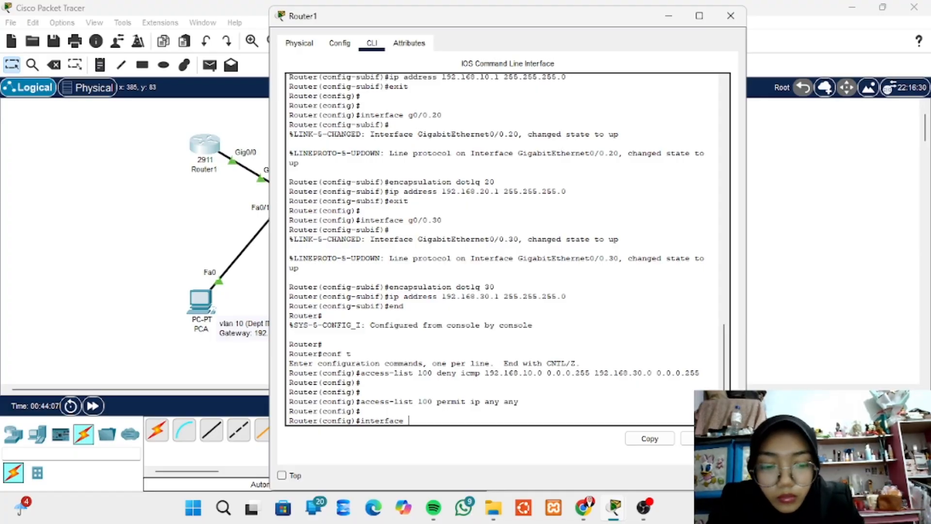
text(g)
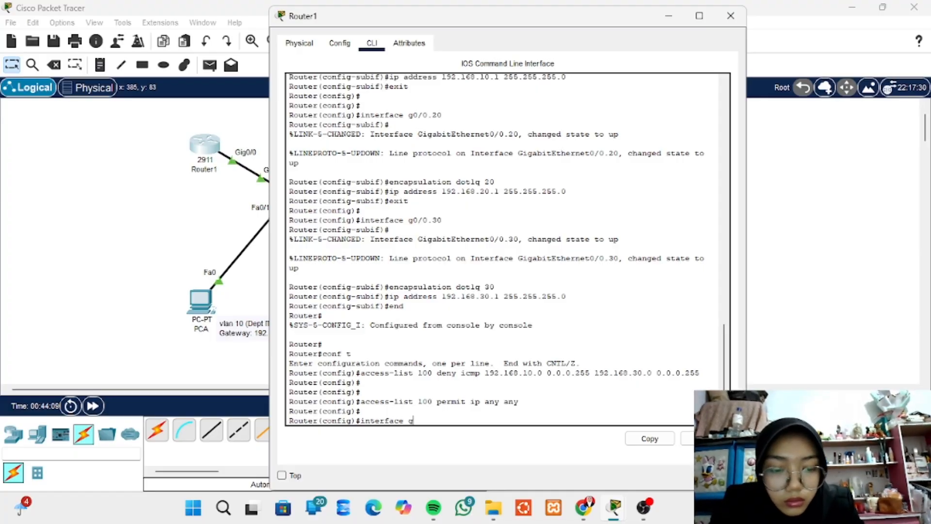
text(0/0)
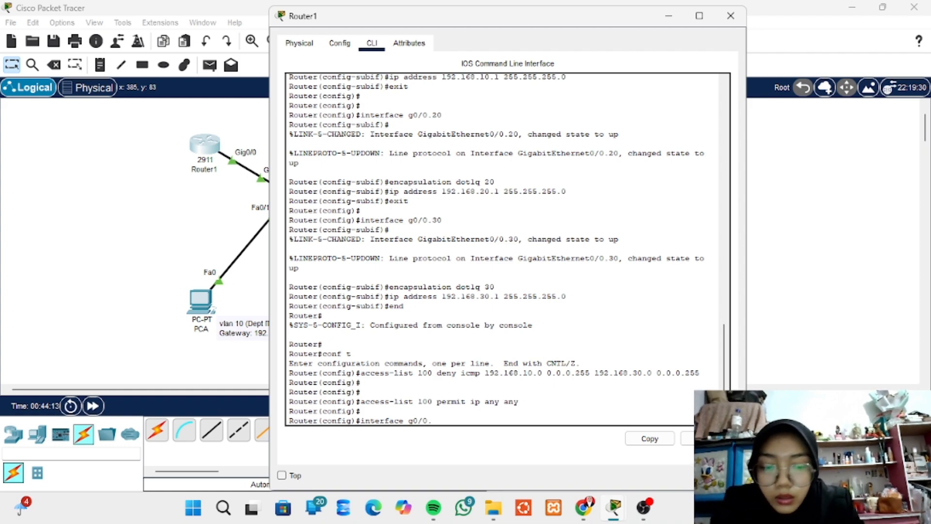
text(.10)
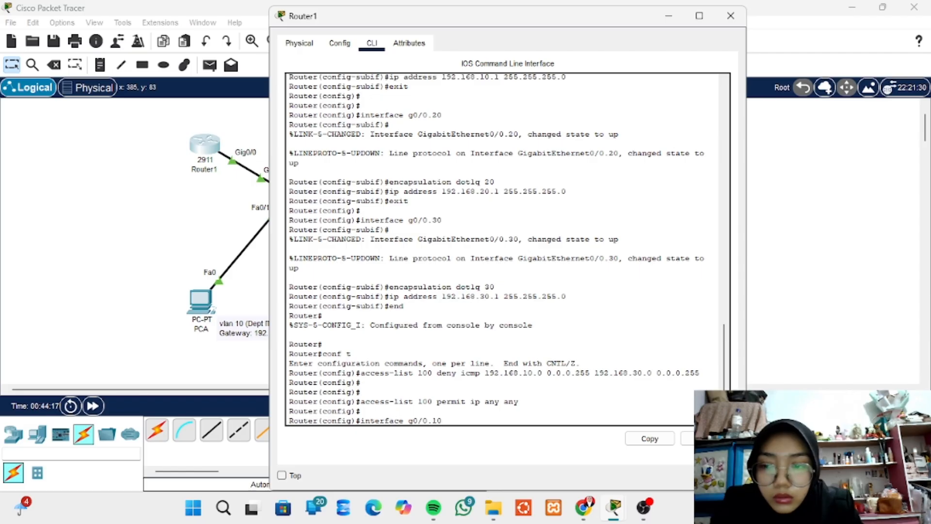
key(Return)
text(ip)
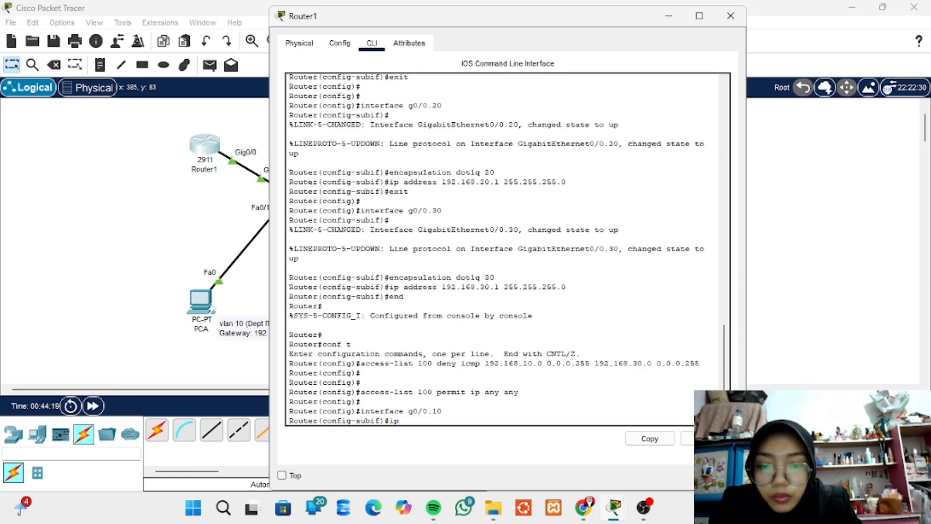
text( access)
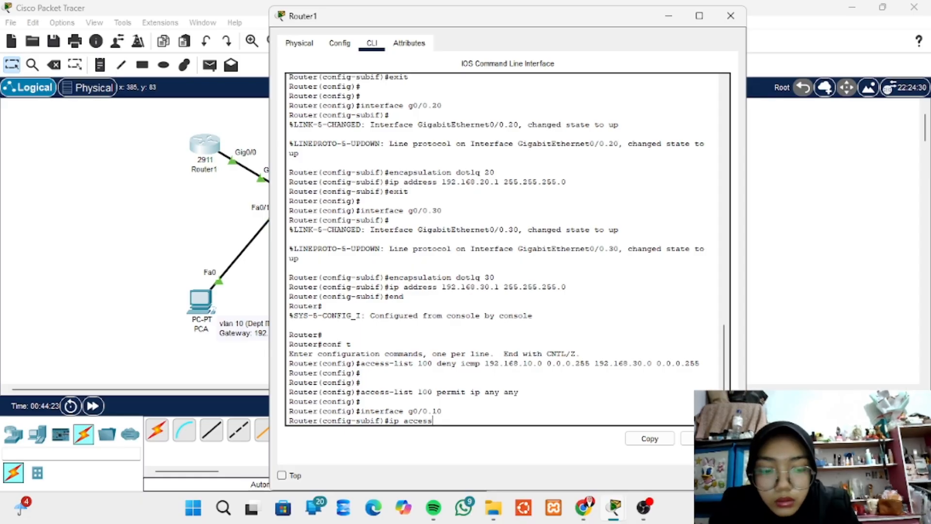
text(-gr)
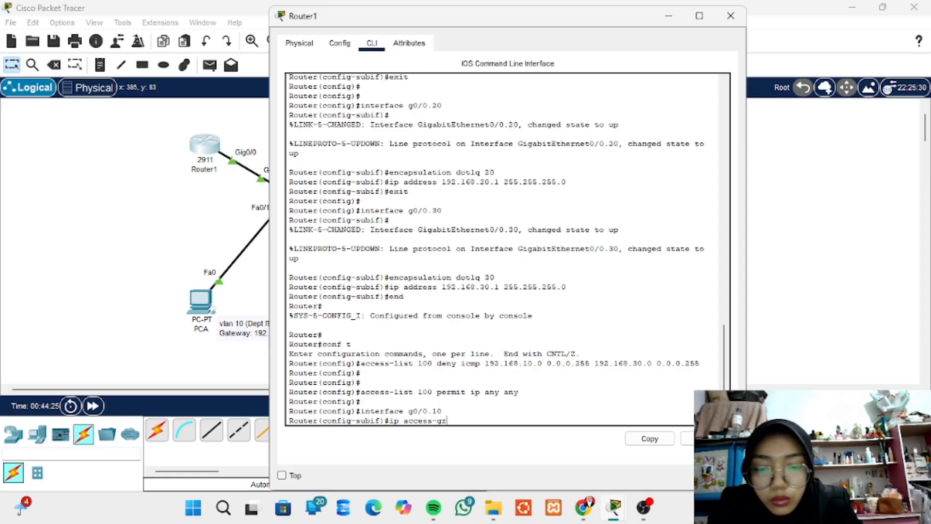
text(oup)
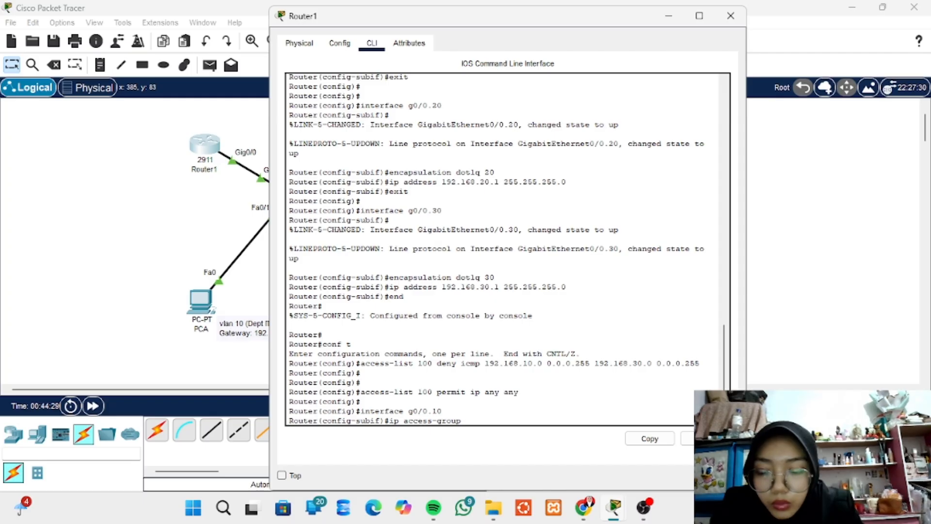
text( 100)
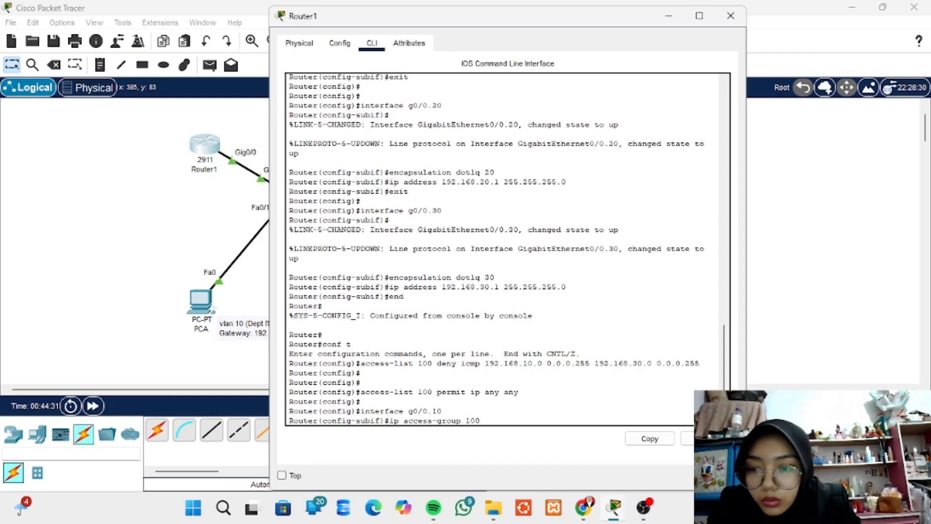
text( in)
key(Return)
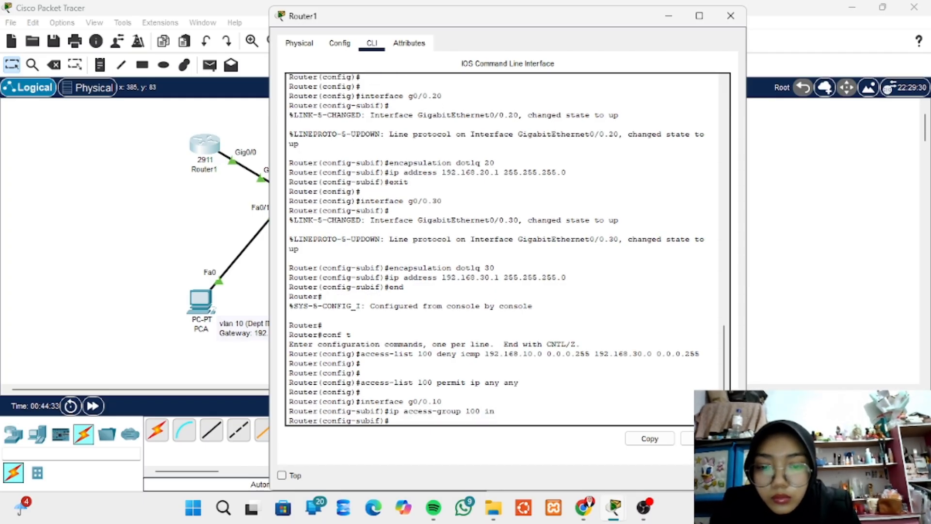
- Leave configuration mode on Router1 and close its window
text(end)
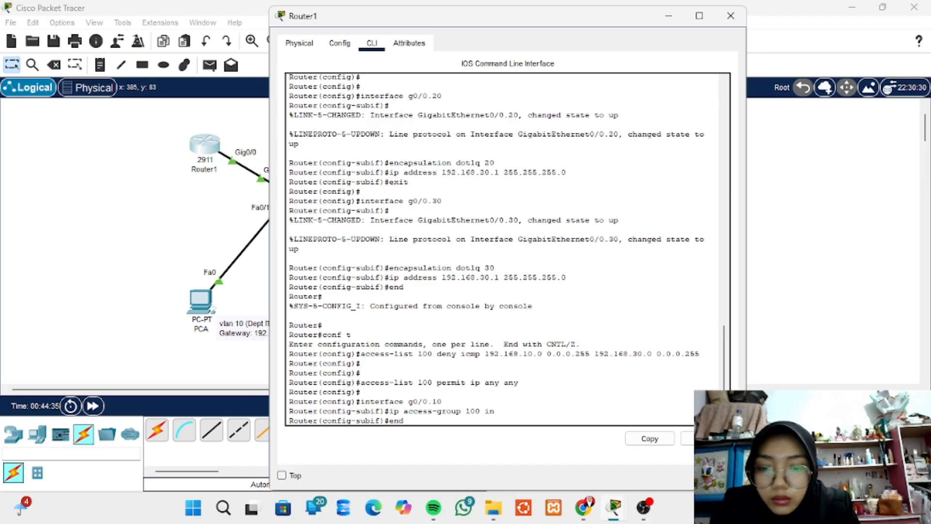
key(Return)
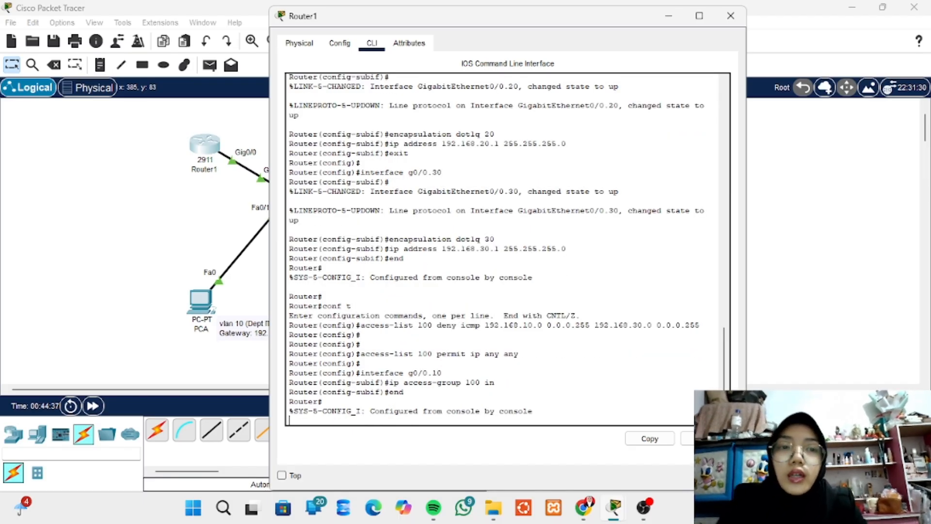
scroll(504, 247, up, 3)
scroll(504, 248, down, 3)
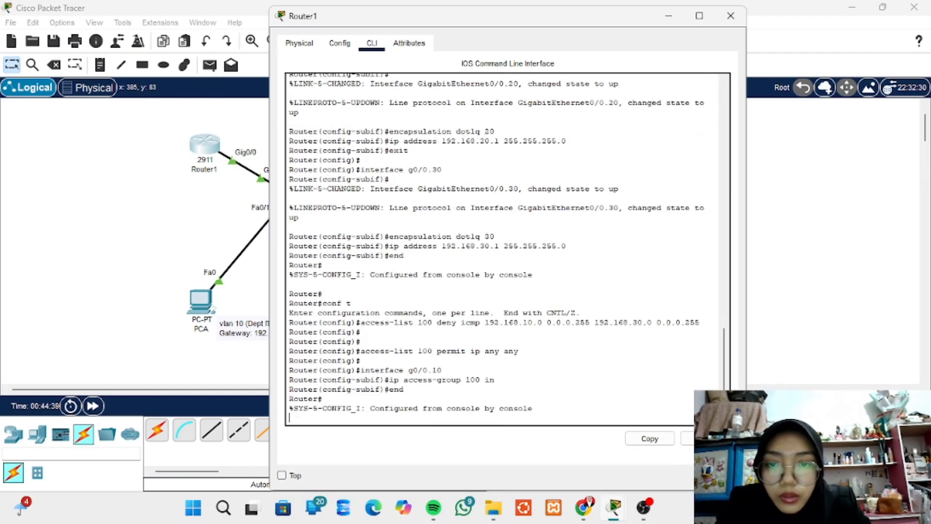
click(730, 15)
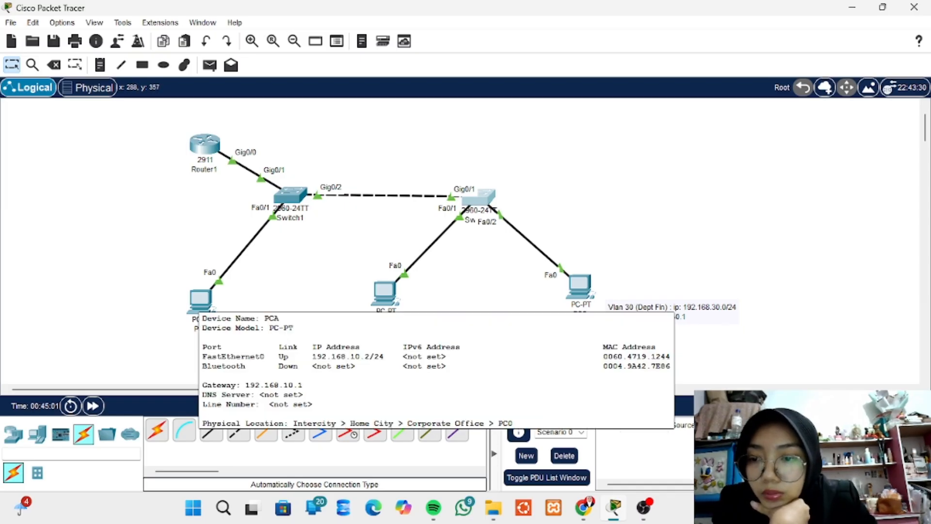
- Ping 192.168.30.2 in VLAN 30 from PCA's command prompt and examine the replies
click(201, 301)
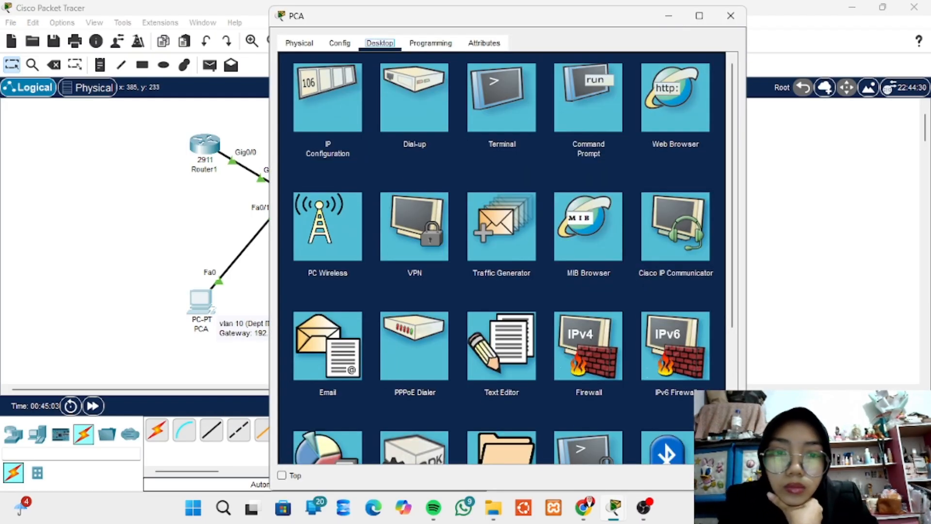
click(588, 97)
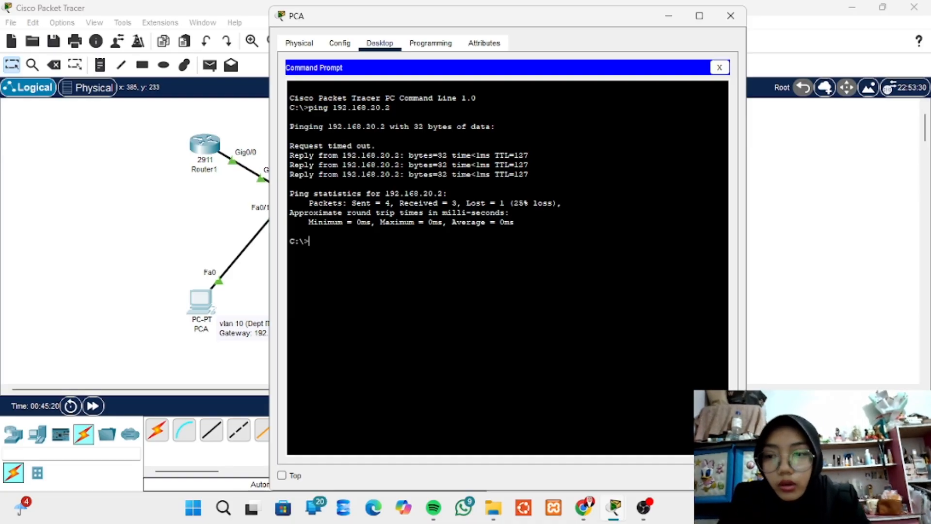
text(ping)
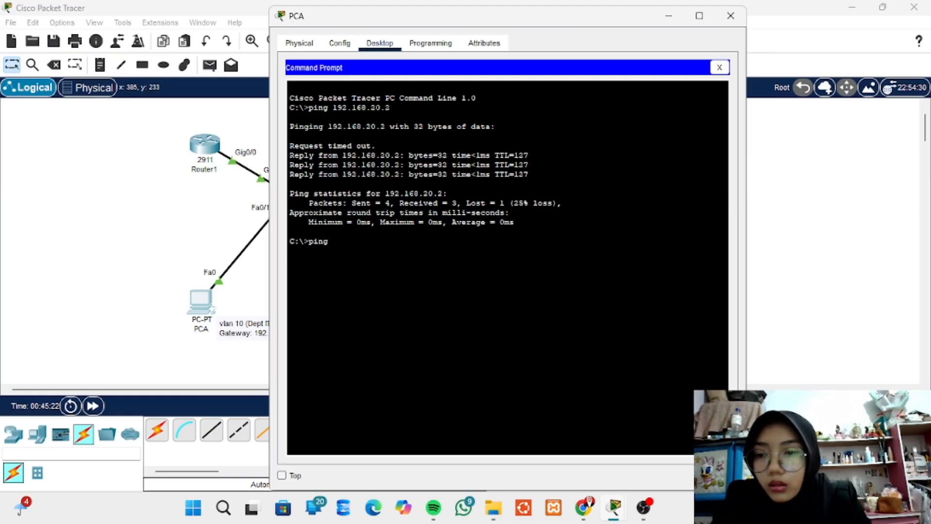
text( 10)
key(BackSpace)
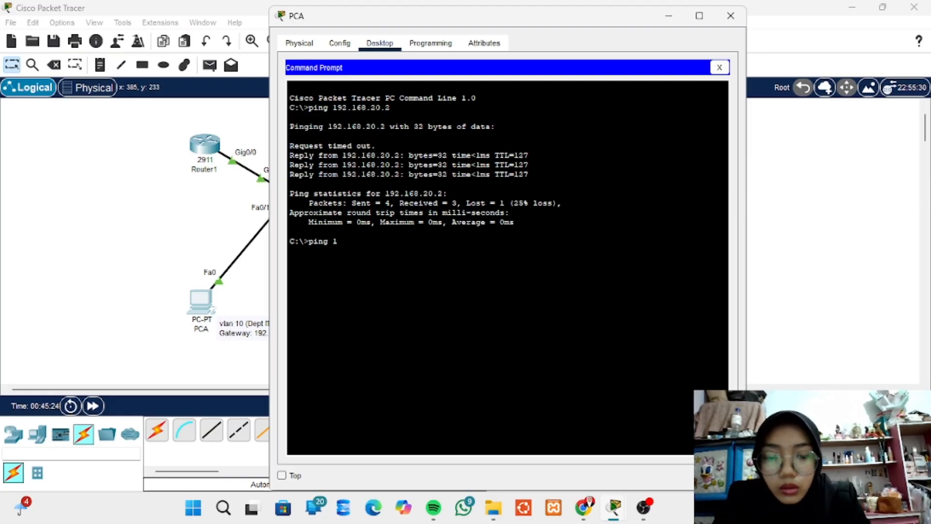
text(92.168.)
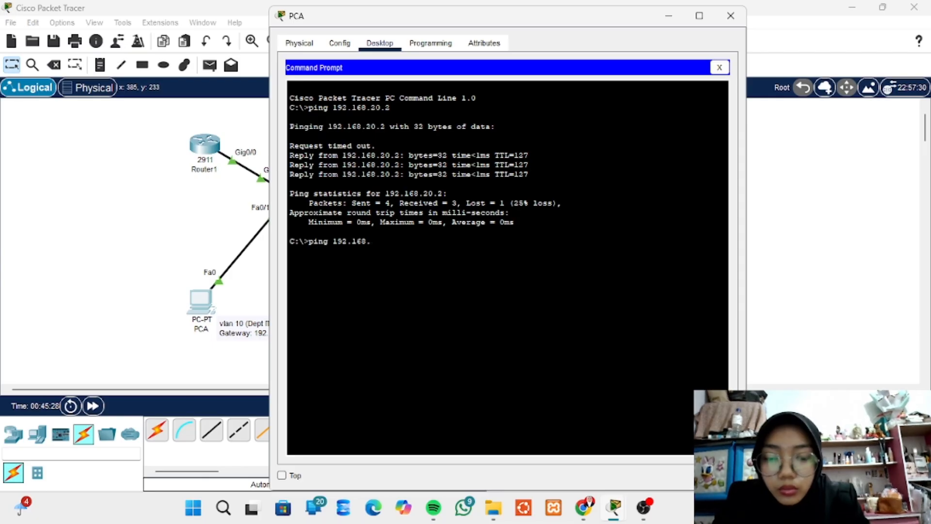
text(30.)
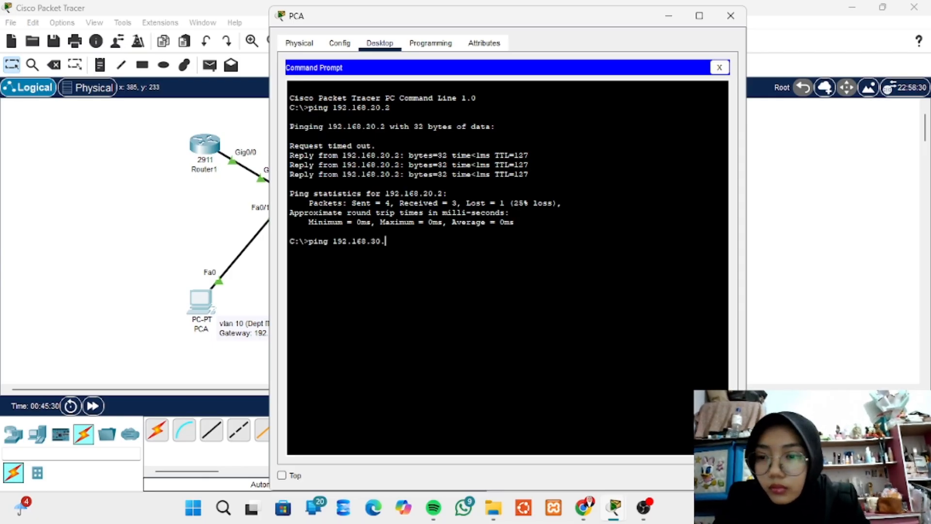
text(2)
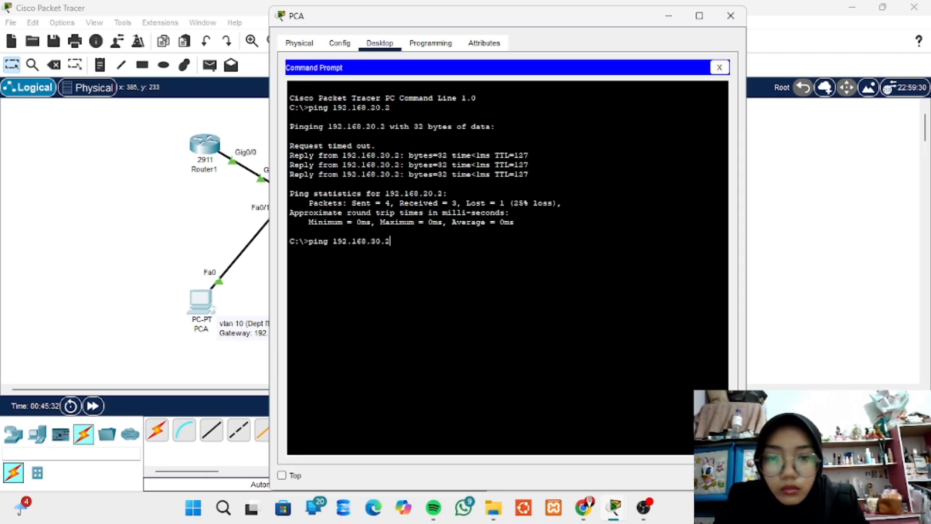
key(Return)
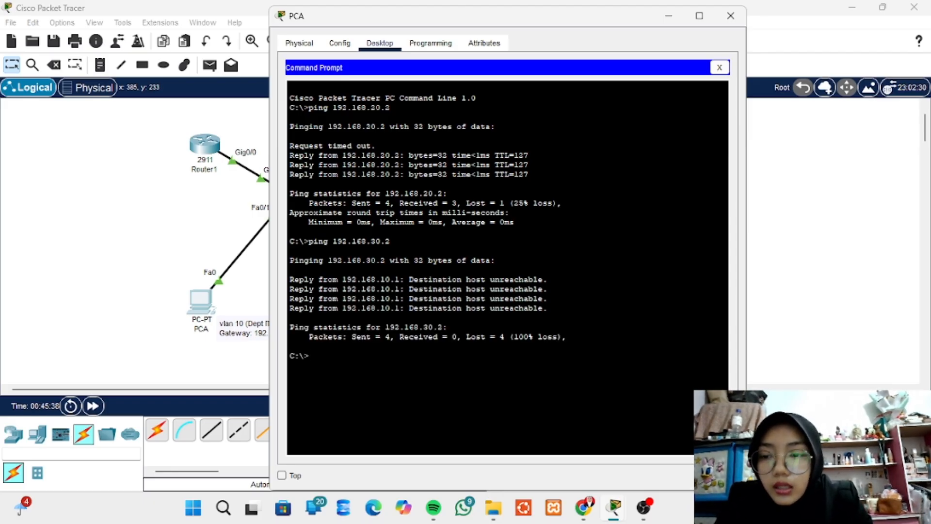
drag(289, 280, 547, 279)
click(415, 279)
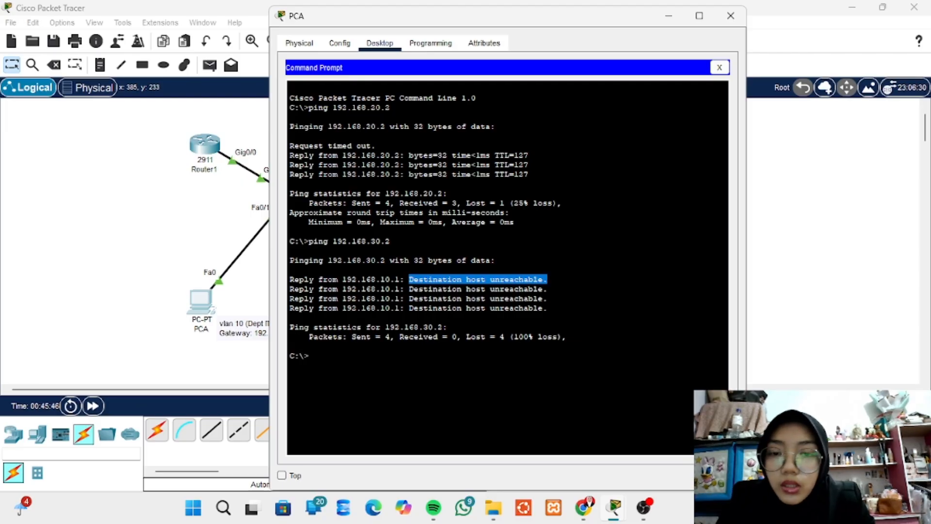
click(547, 280)
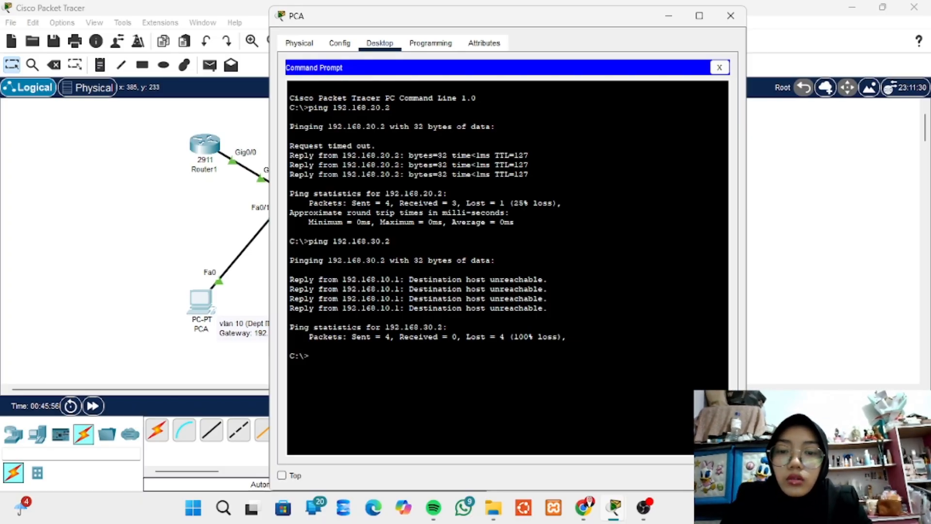
- Ping 192.168.20.2 in VLAN 20 from PCA's command prompt and examine the replies
text(ping)
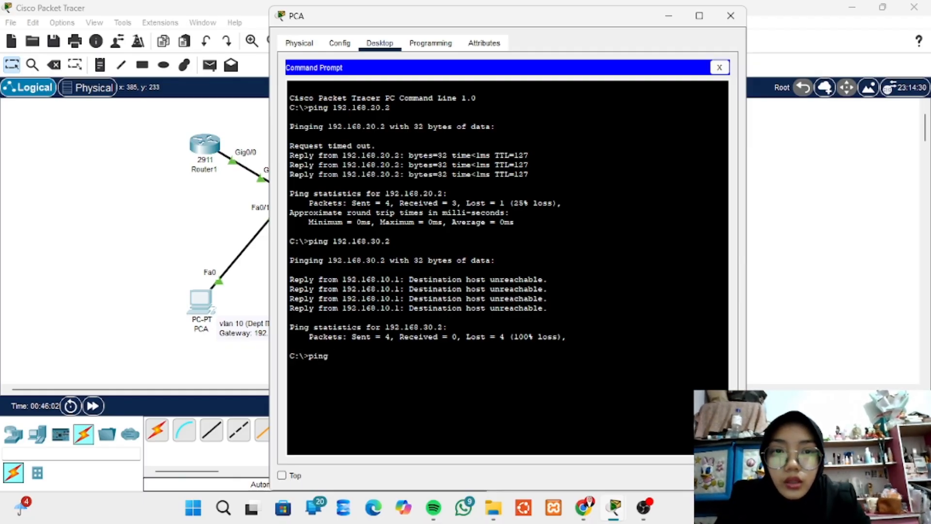
drag(604, 18, 645, 34)
click(771, 31)
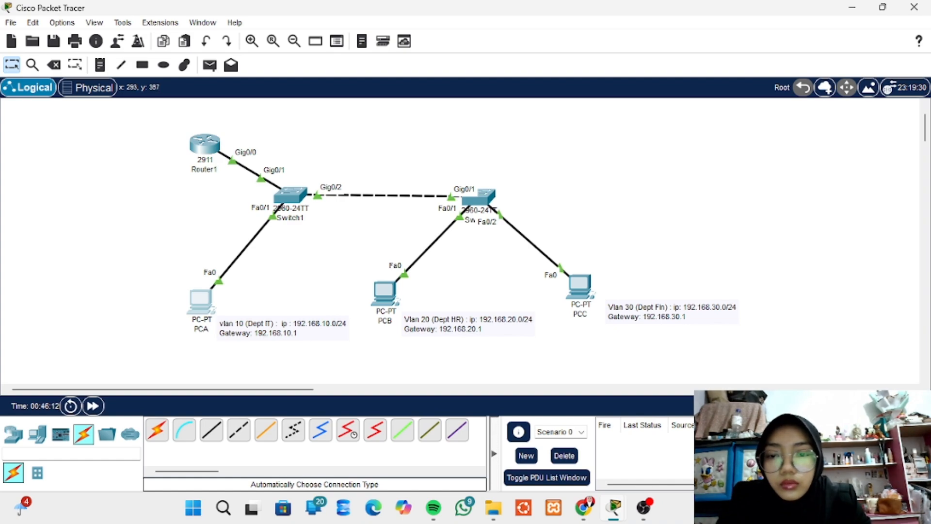
key(alt+Tab)
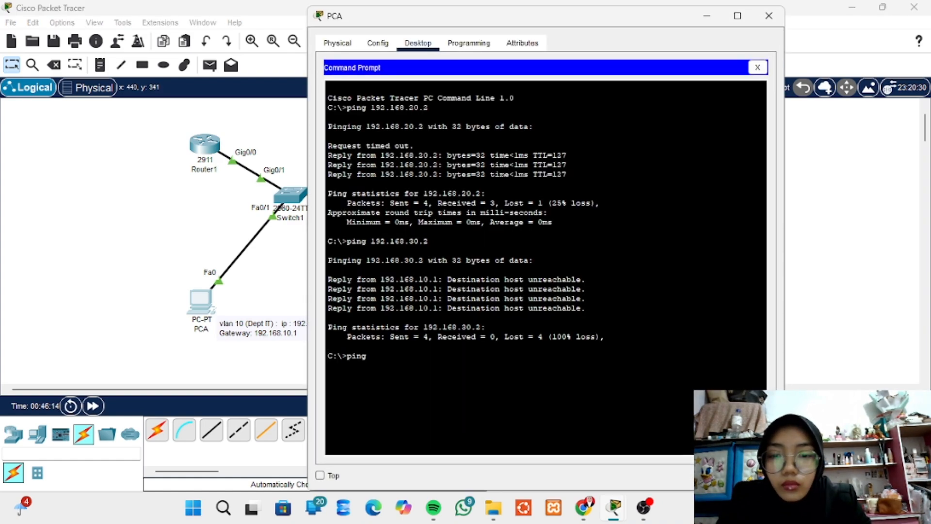
text(19)
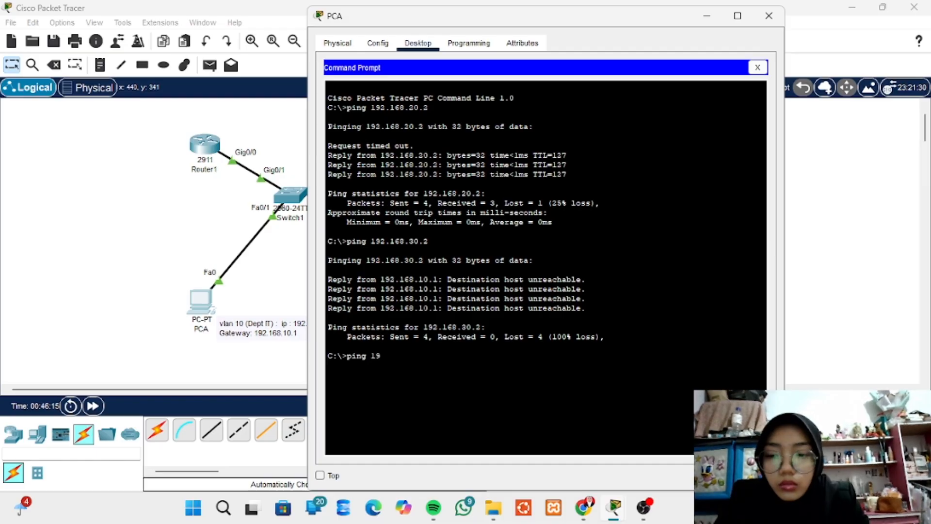
text(2)
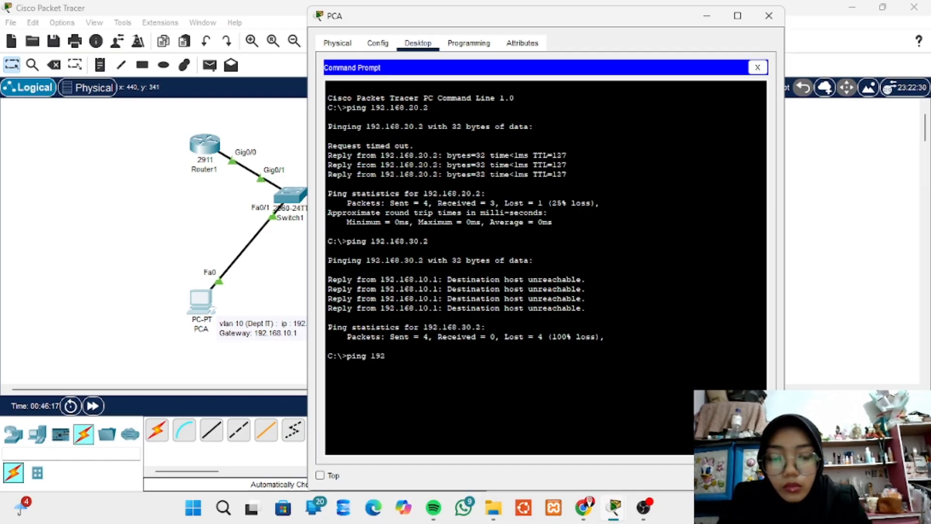
text(.168)
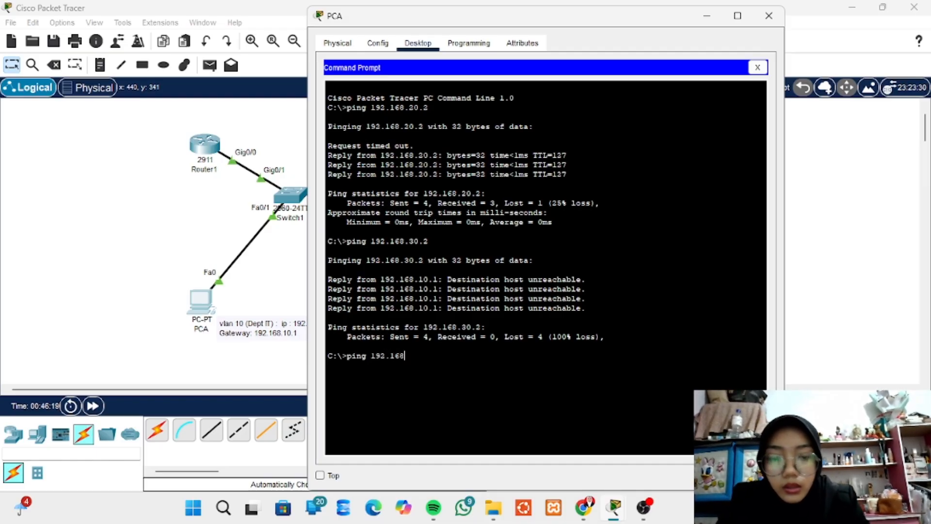
text(.20.)
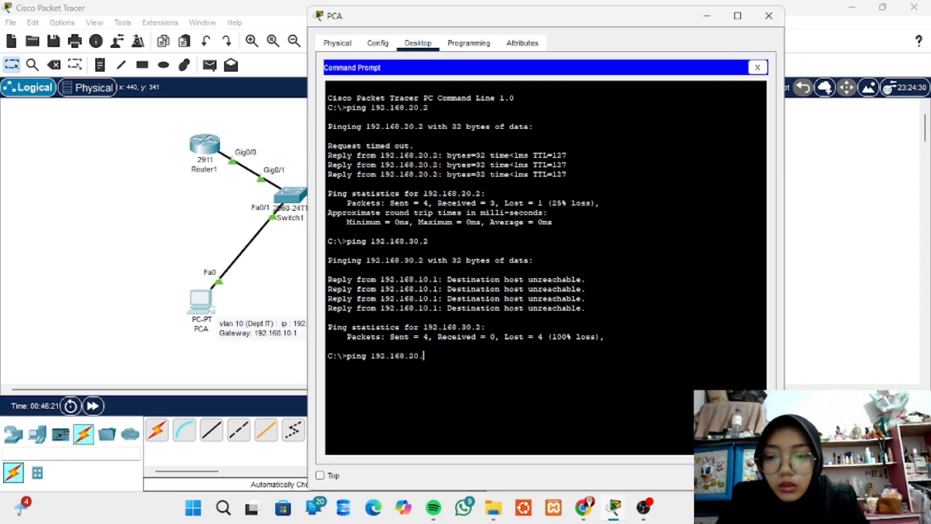
text(2)
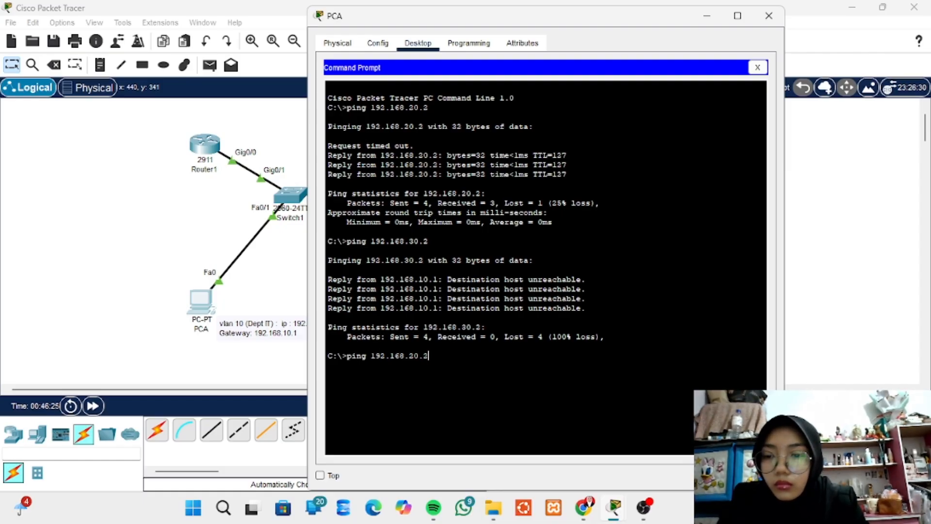
key(Return)
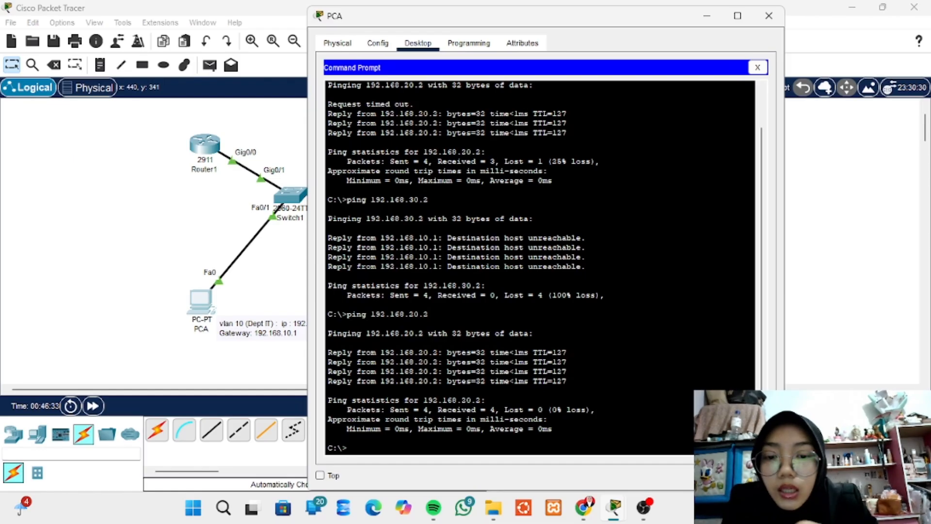
drag(328, 352, 424, 362)
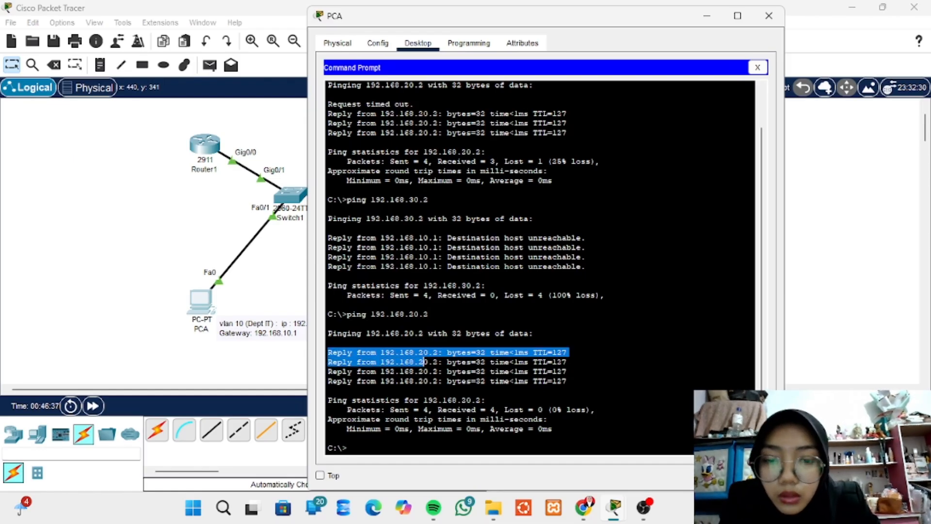
click(409, 352)
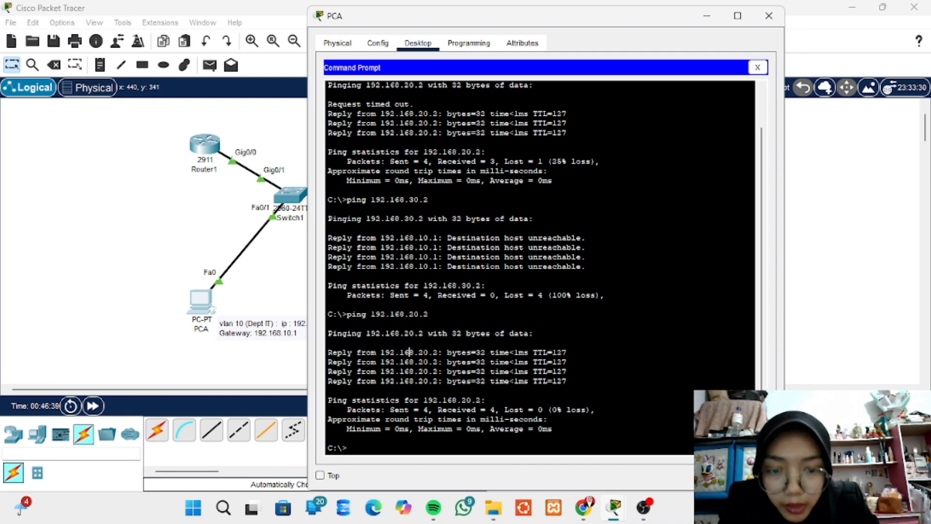